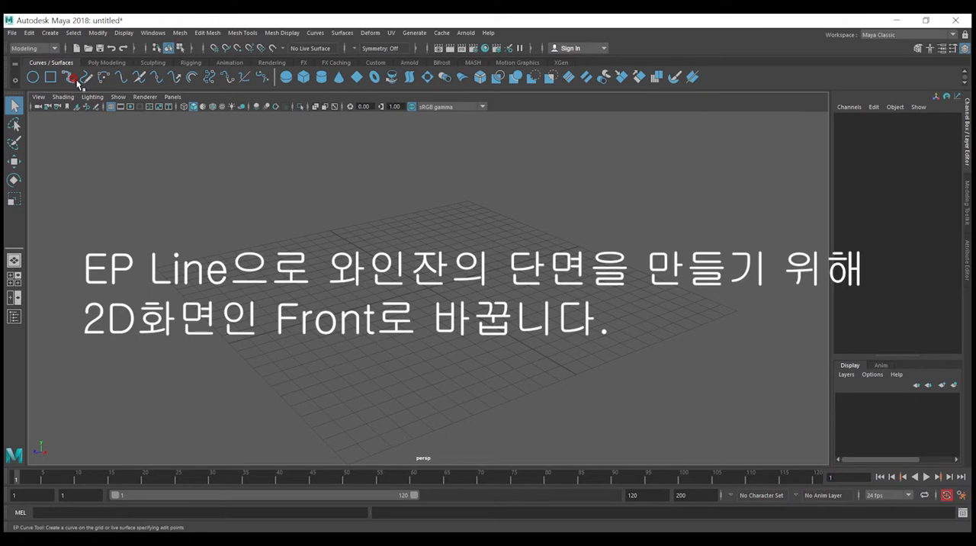
Step: Switch from the perspective view to a full-size front view, with room above the ground line for the glass profile
alt+drag(497, 327, 417, 321)
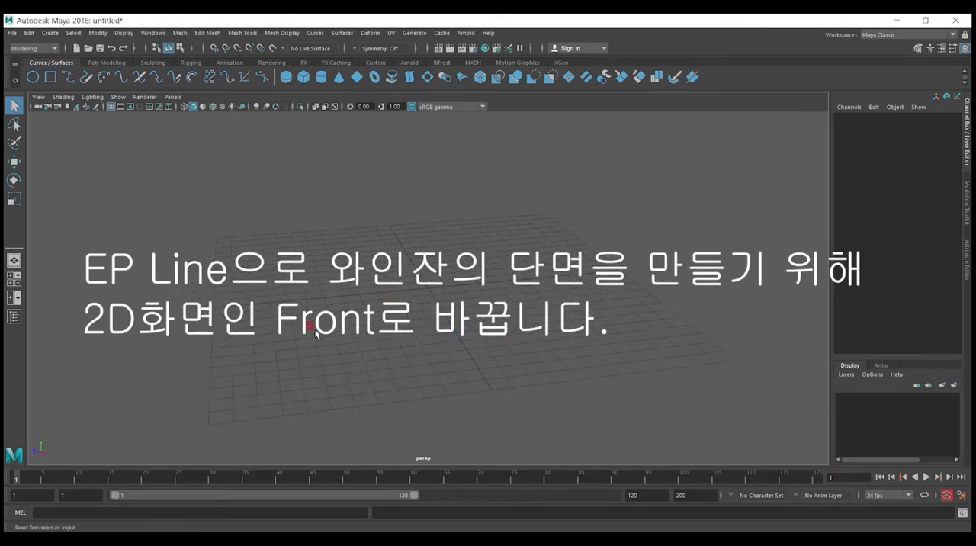
click(14, 278)
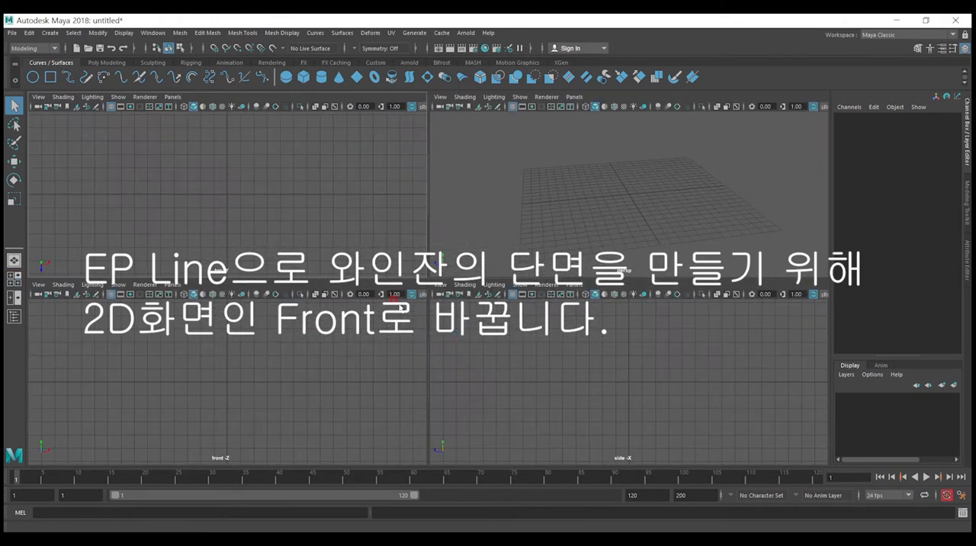
click(244, 404)
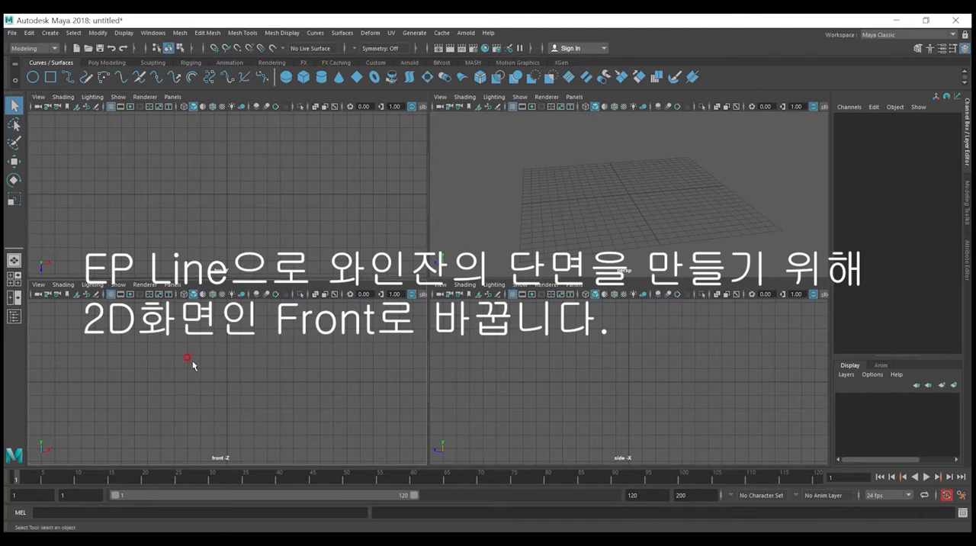
key(space)
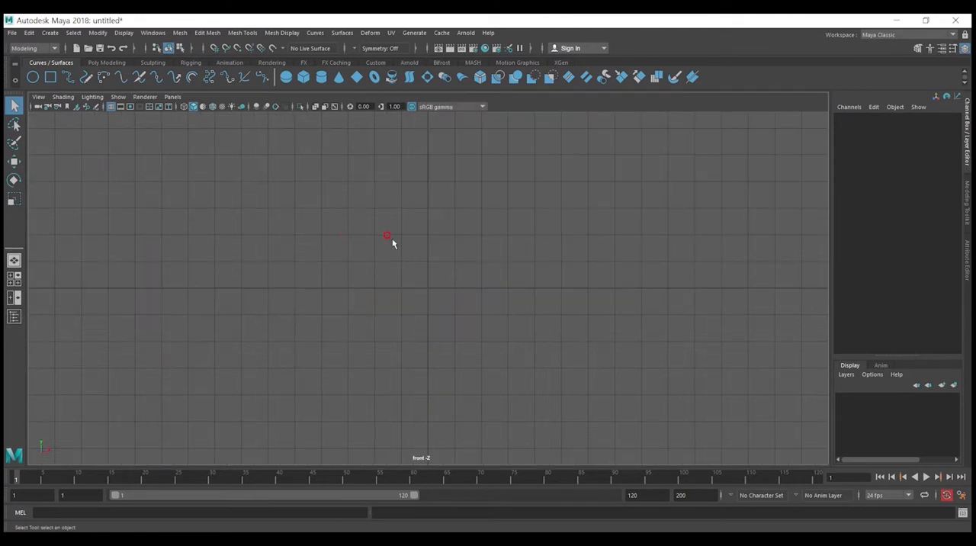
alt+middle_drag(375, 169, 344, 315)
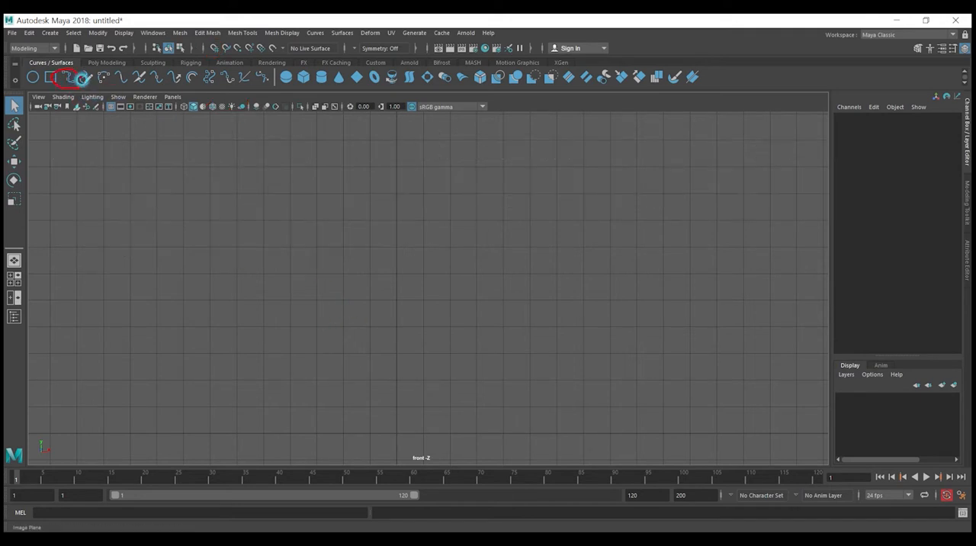
Step: Start an EP curve at the origin and draw the flat foot of the wine glass profile out and back to the centre axis
click(68, 77)
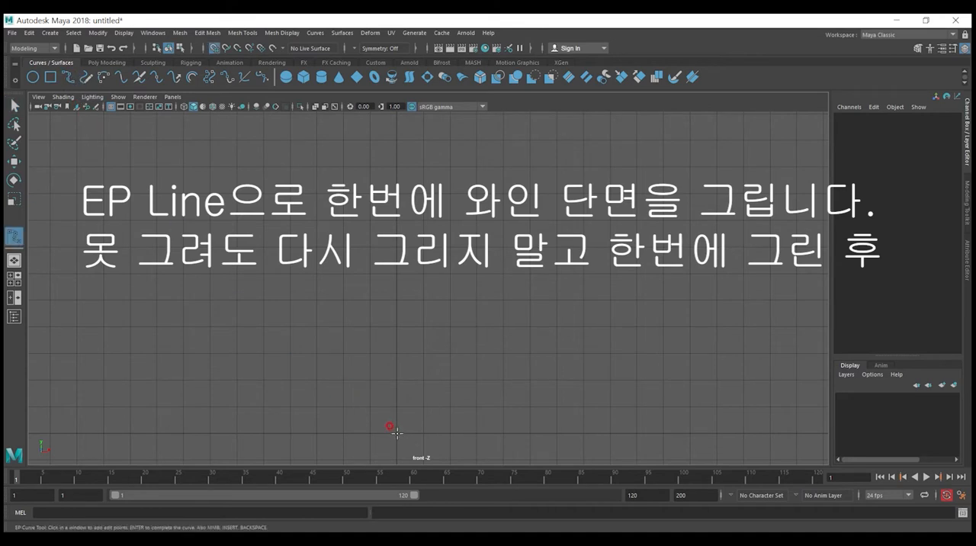
click(396, 433)
click(503, 433)
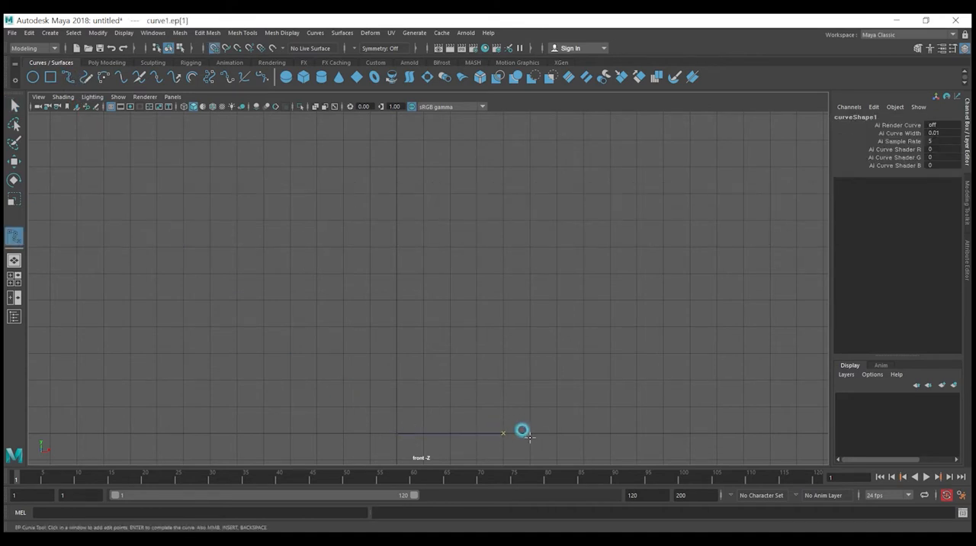
click(530, 432)
click(500, 421)
click(410, 420)
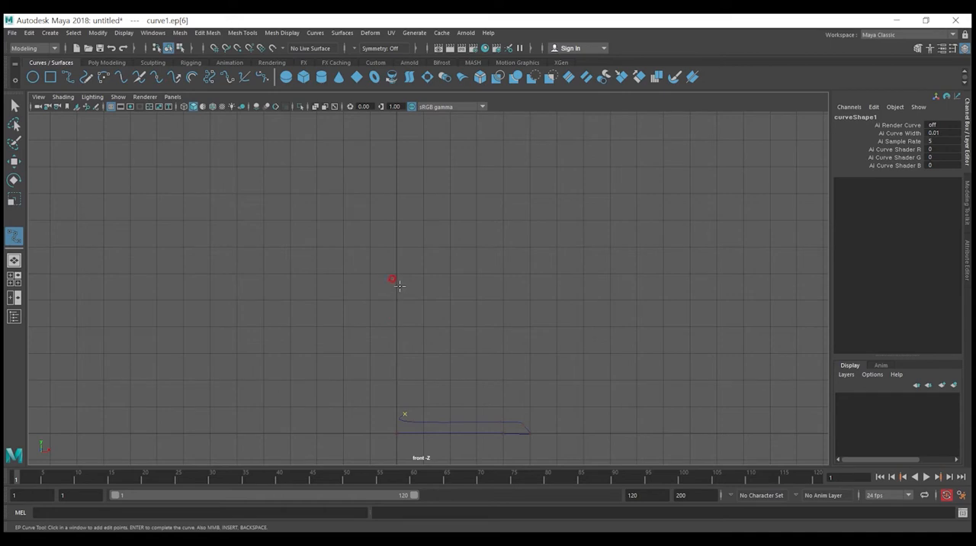
Step: Continue the curve up the thin stem, around the outer wall of the bowl and over the rounded rim
drag(400, 241, 399, 238)
click(419, 220)
click(506, 216)
click(548, 150)
scroll(548, 156, down, 2)
click(485, 143)
click(489, 130)
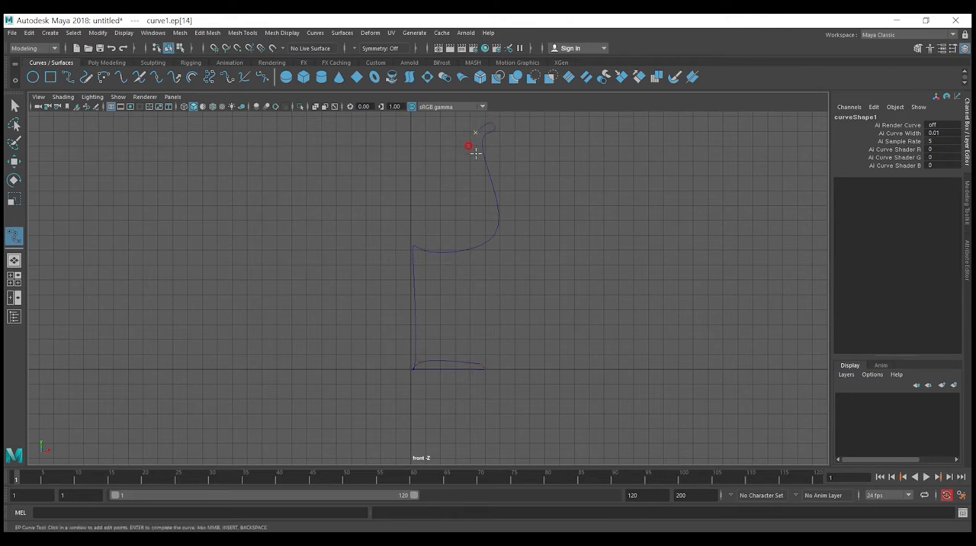
Step: Draw the inner wall of the bowl down to the centre axis and finish the profile curve
click(488, 217)
click(471, 242)
scroll(424, 233, up, 3)
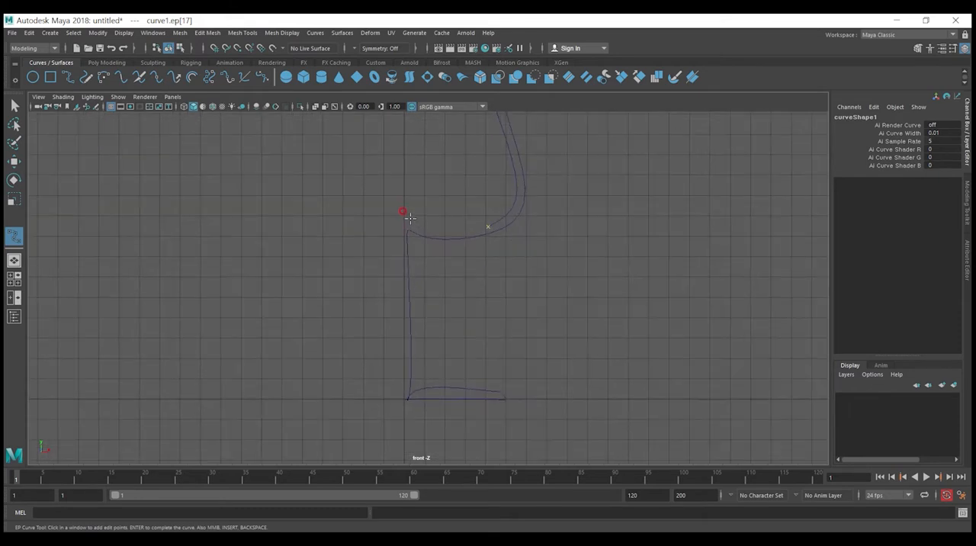
click(404, 216)
key(Return)
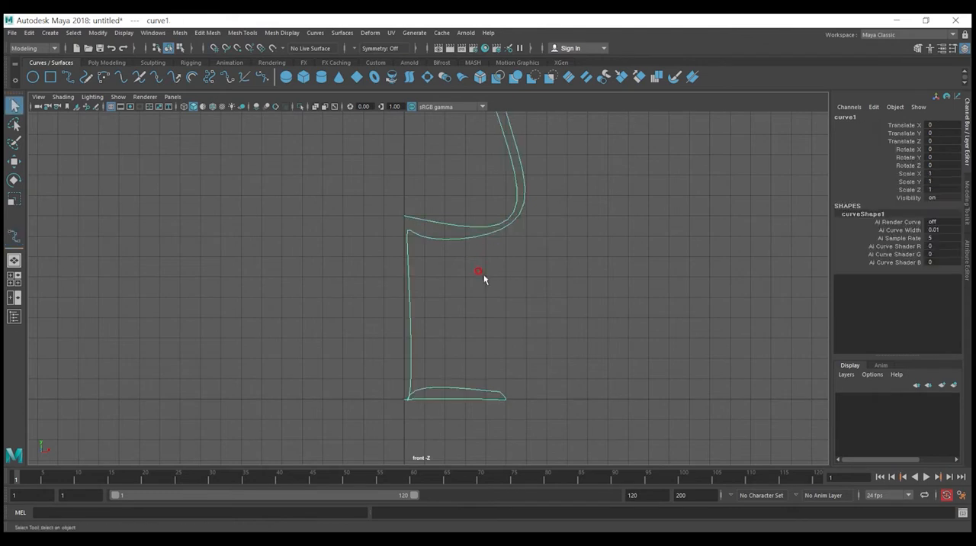
Step: Show the profile curve's edit points and move the points where the stem meets the foot
scroll(444, 383, up, 3)
alt+middle_drag(447, 385, 446, 319)
right_click(412, 341)
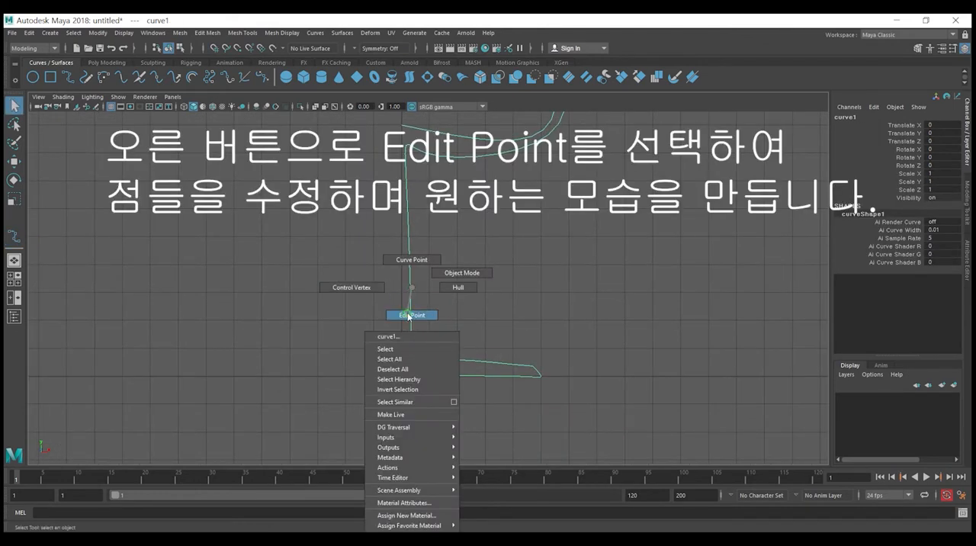
click(408, 316)
scroll(418, 376, up, 3)
drag(416, 387, 406, 283)
key(w)
scroll(428, 279, down, 1)
alt+middle_drag(429, 272, 429, 305)
Step: Move the edit point at the top of the stem outward and up to round the transition into the bowl
drag(429, 230, 366, 172)
click(425, 149)
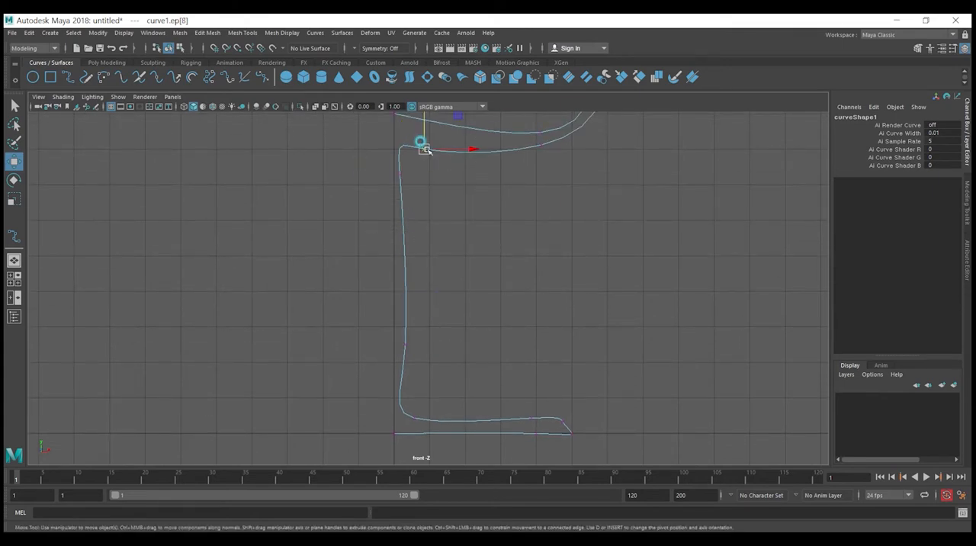
drag(444, 129, 484, 103)
click(452, 195)
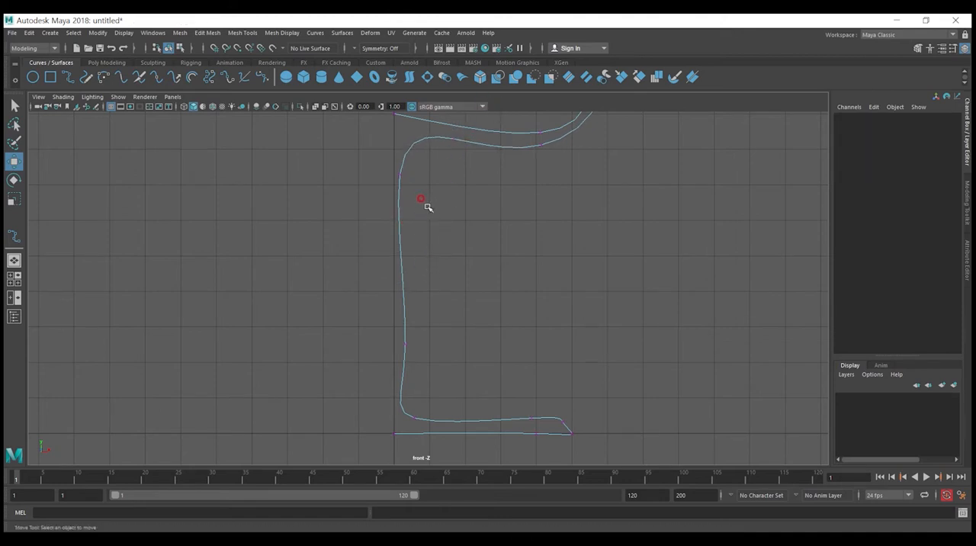
Step: Adjust the stem's edit points sideways and shift the foot point outward to straighten the stem and smooth its base
drag(427, 203, 377, 160)
drag(436, 175, 442, 175)
drag(434, 384, 408, 344)
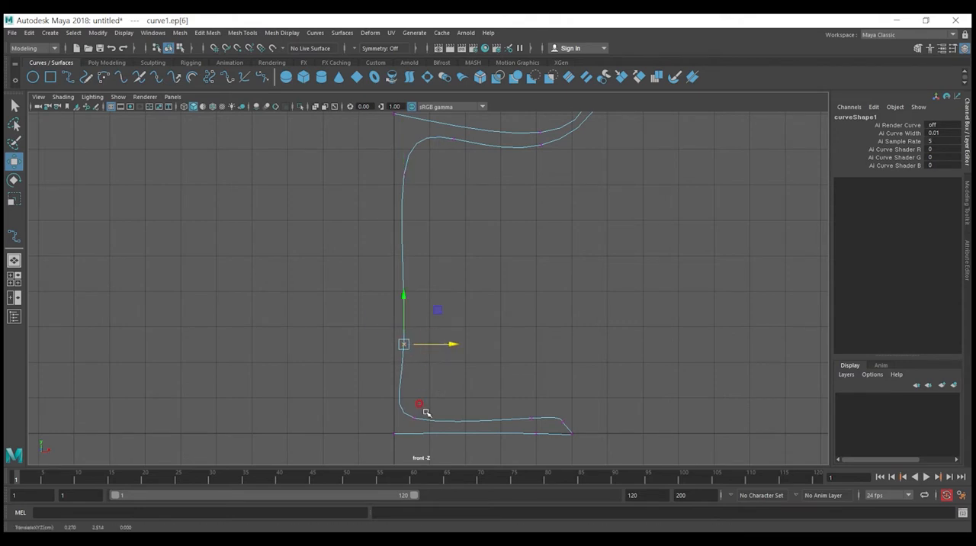
drag(401, 404, 440, 427)
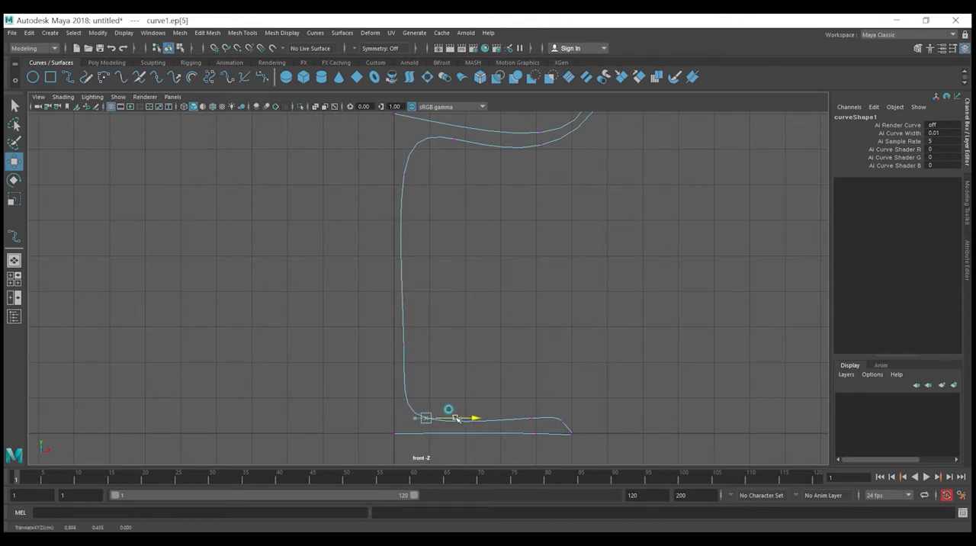
drag(442, 374, 379, 323)
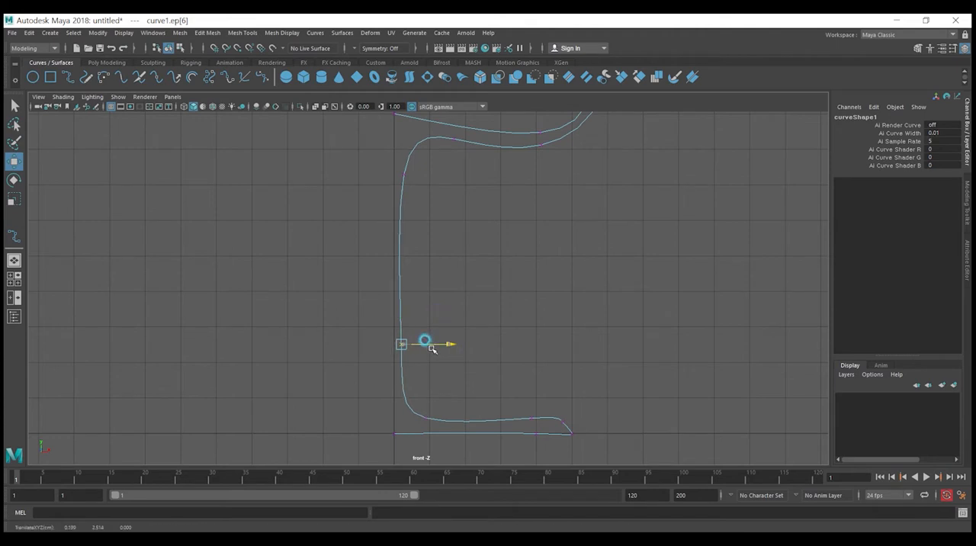
Step: Lower the inner bowl's end point along the centre axis
alt+middle_drag(404, 243, 398, 373)
mouse_move(408, 262)
mouse_down()
mouse_move(368, 241)
mouse_move(395, 233)
mouse_move(399, 247)
mouse_up()
click(440, 293)
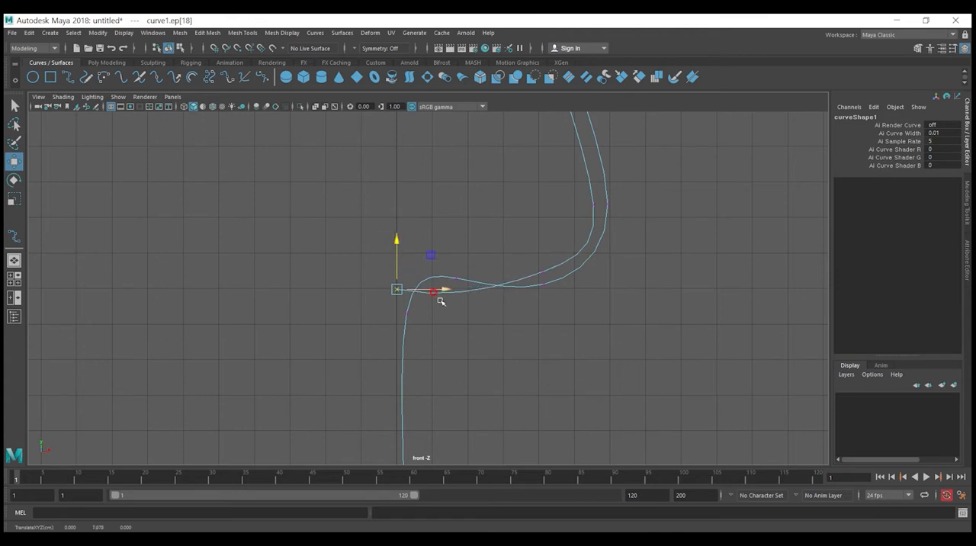
Step: Reposition the outer and inner edit points of the lower bowl so both walls run roughly parallel
drag(471, 355, 399, 271)
alt+right_drag(447, 300, 477, 276)
drag(570, 276, 554, 237)
key(ctrl+z)
alt+right_drag(534, 295, 479, 301)
scroll(479, 301, down, 5)
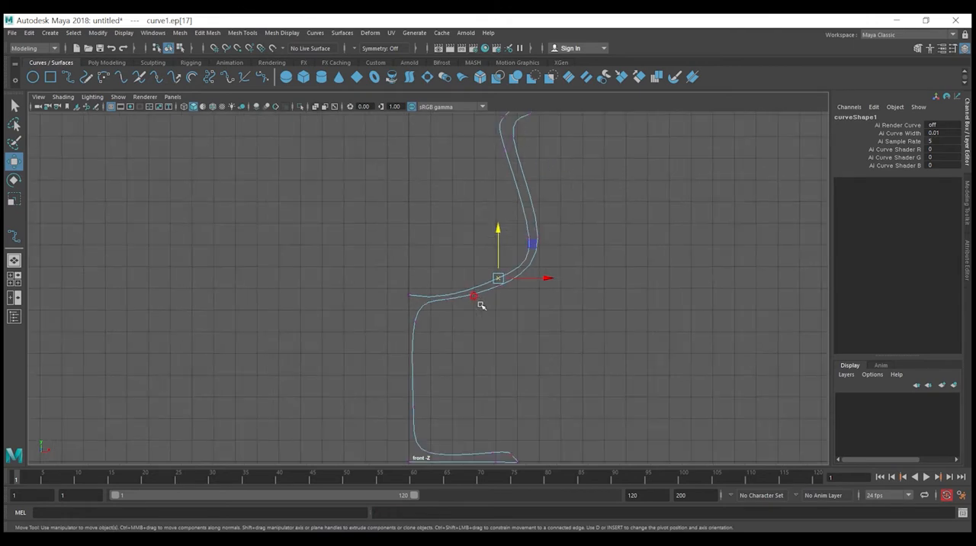
scroll(467, 397, up, 2)
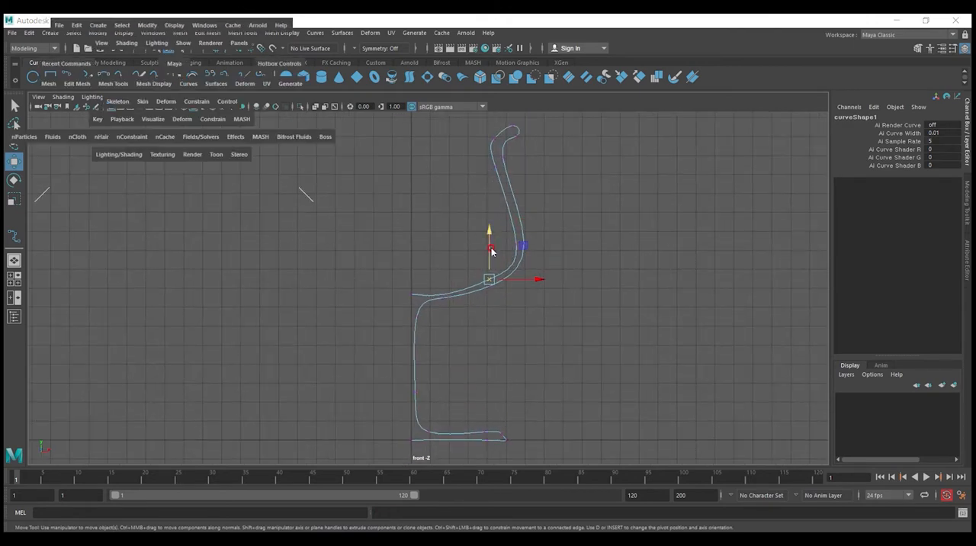
Step: Switch to the full-size perspective view and orbit so the profile curve stands upright on the grid
key(space)
key(space)
alt+drag(545, 257, 485, 359)
alt+middle_drag(484, 359, 487, 383)
click(498, 379)
alt+drag(472, 397, 502, 399)
drag(440, 237, 437, 342)
drag(402, 271, 479, 270)
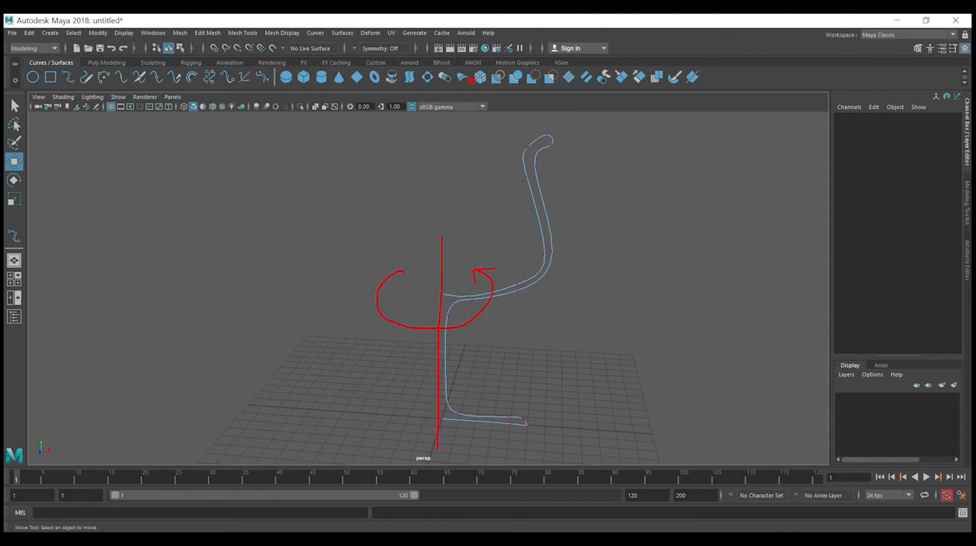
mouse_move(400, 87)
mouse_down()
mouse_move(388, 64)
mouse_move(401, 92)
mouse_up()
key(Escape)
Step: Revolve the profile curve around the centre axis into a wine glass surface
click(447, 279)
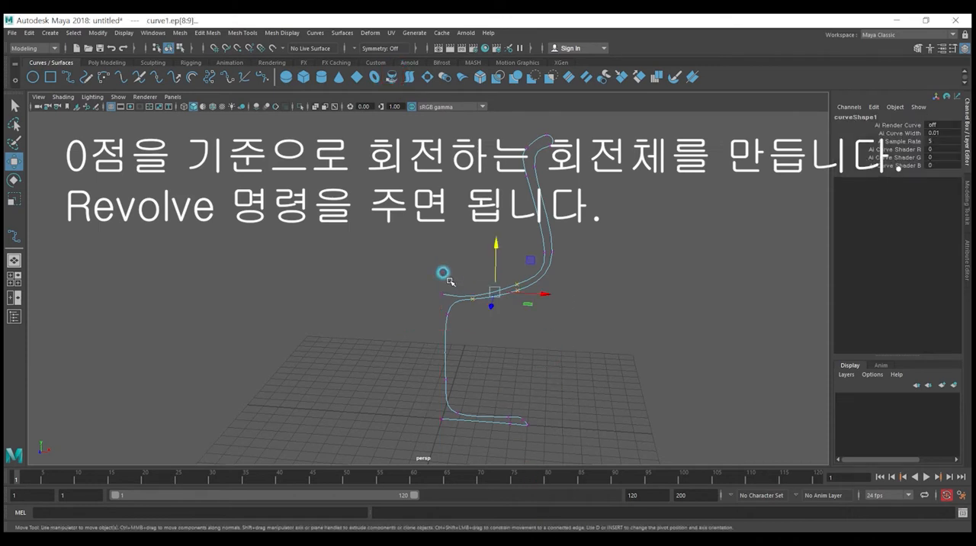
right_drag(525, 296, 571, 270)
mouse_move(602, 322)
mouse_down()
mouse_move(458, 248)
mouse_move(475, 273)
mouse_up()
click(392, 77)
mouse_move(514, 312)
alt+mouse_down()
mouse_move(575, 343)
mouse_move(497, 346)
mouse_move(505, 244)
mouse_move(533, 310)
alt+mouse_up()
click(544, 351)
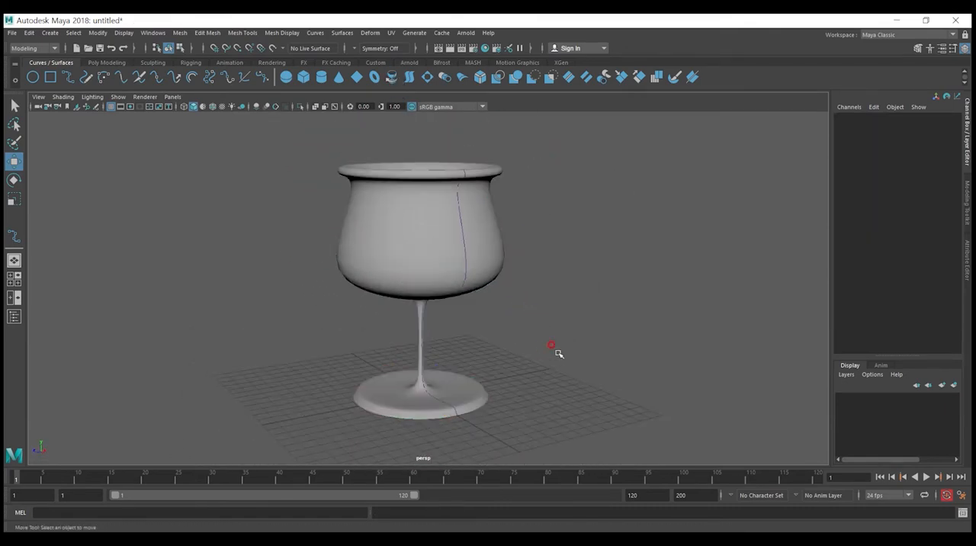
Step: Select the profile curve on the revolved glass and pick its edit point at the widest part of the bowl
click(462, 256)
alt+drag(458, 257, 493, 398)
key(ctrl+z)
alt+drag(555, 324, 514, 257)
right_drag(512, 247, 519, 273)
alt+drag(555, 305, 576, 320)
drag(575, 321, 531, 264)
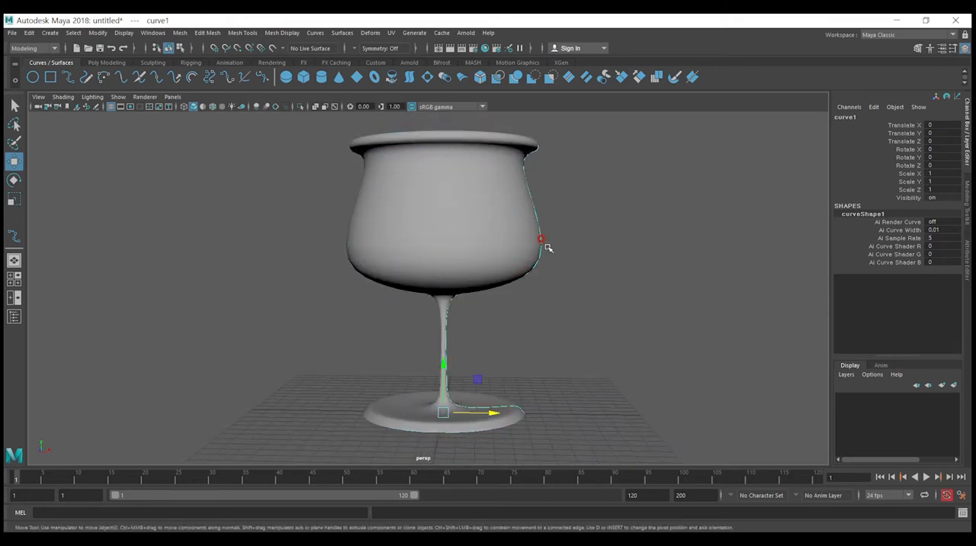
right_drag(544, 242, 549, 269)
drag(563, 284, 515, 223)
mouse_move(538, 261)
alt+mouse_down()
mouse_move(539, 270)
mouse_move(550, 263)
mouse_move(546, 278)
mouse_move(538, 266)
alt+mouse_up()
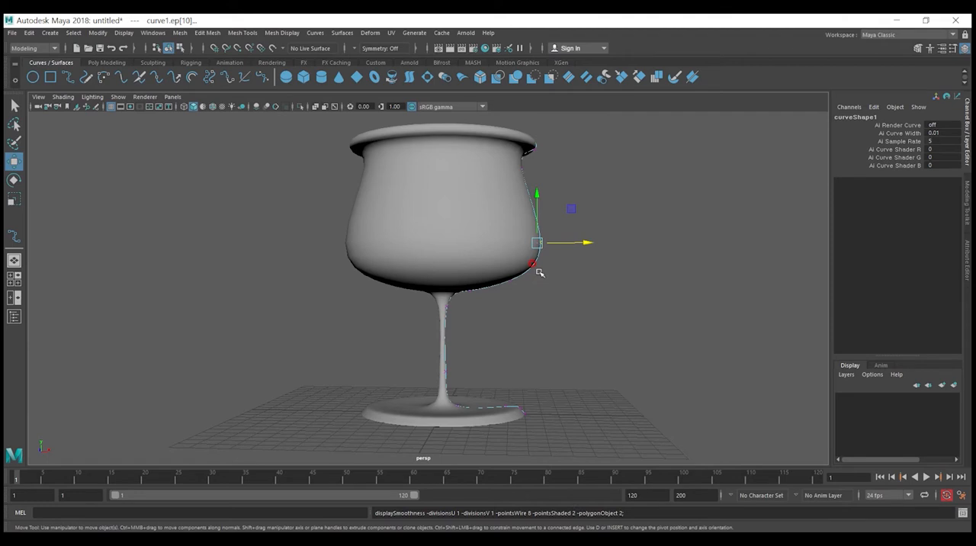
Step: Switch to wireframe display and adjust the edit points at the widest part of the bowl
key(4)
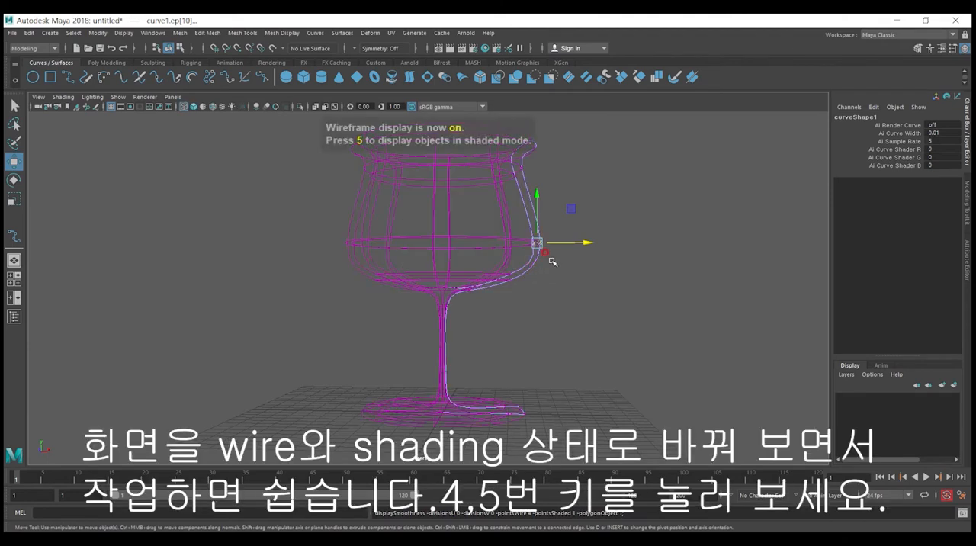
drag(564, 243, 544, 251)
scroll(541, 263, up, 2)
key(ctrl+z)
drag(611, 317, 497, 217)
mouse_move(562, 257)
mouse_down()
mouse_move(547, 257)
mouse_move(555, 260)
mouse_up()
alt+middle_drag(544, 239, 543, 277)
Step: Move the group of rim edit points inward to narrow the mouth of the glass
drag(565, 214, 496, 138)
drag(568, 174, 533, 189)
alt+middle_drag(524, 307, 519, 246)
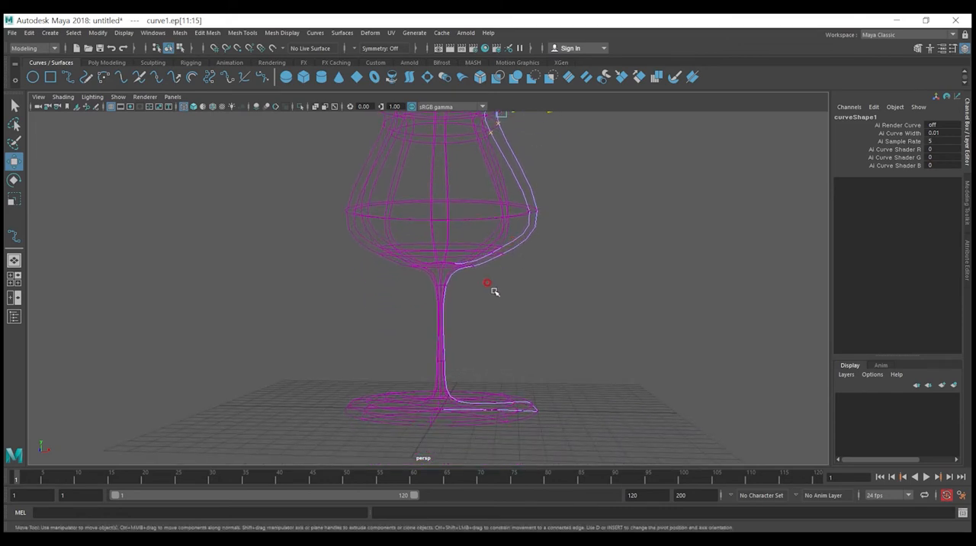
Step: Lower the edit points at the bottom of the bowl and try repositioning the lower outer wall point
drag(482, 306, 459, 270)
drag(492, 242, 522, 273)
alt+drag(522, 275, 533, 289)
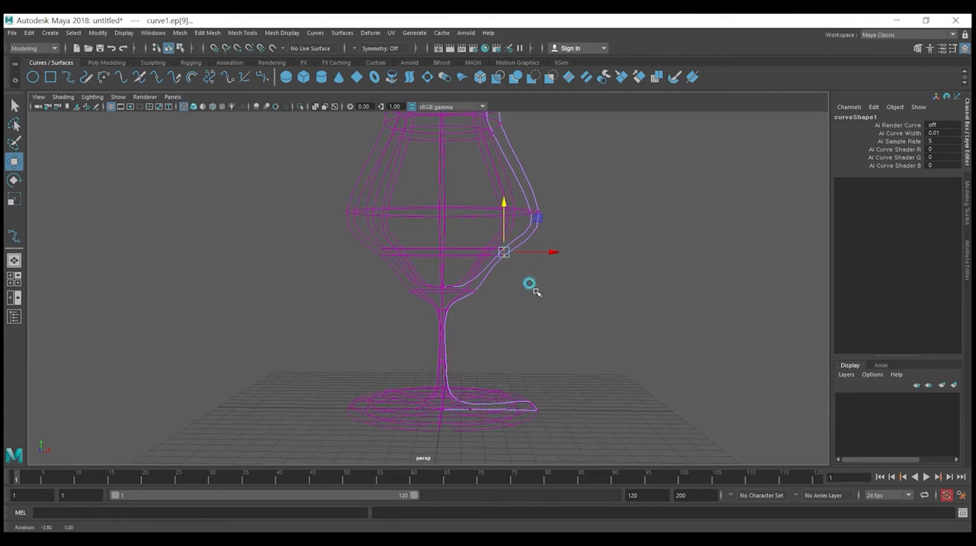
click(542, 230)
key(ctrl+z)
Step: Move the side and inner bottom edit points to reshape the bowl into a tall, rounded tulip form
drag(504, 183, 551, 218)
drag(568, 178, 580, 213)
scroll(519, 218, up, 5)
scroll(592, 226, down, 4)
alt+middle_drag(576, 237, 575, 254)
drag(550, 226, 545, 228)
alt+middle_drag(547, 130, 548, 226)
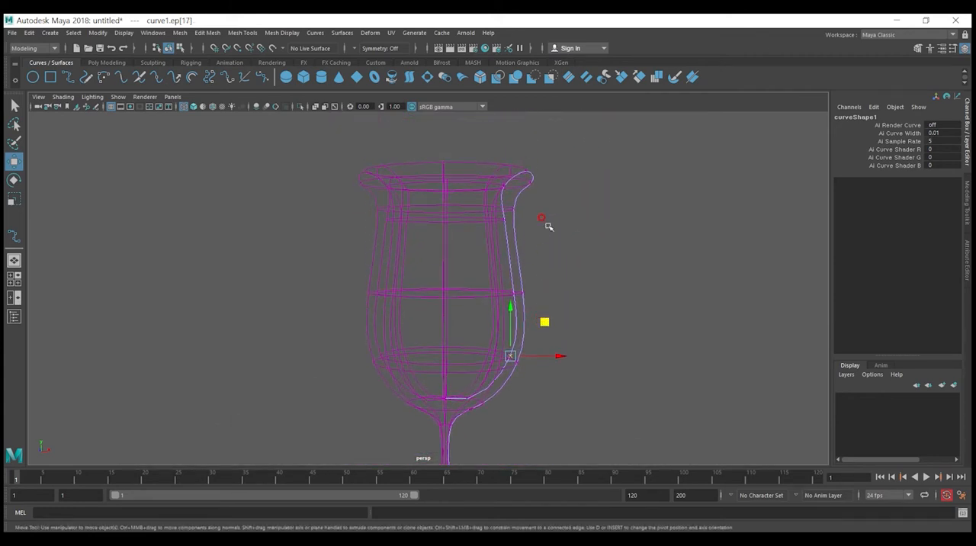
Step: Clear the selection and switch the whole glass back to shaded display
click(527, 175)
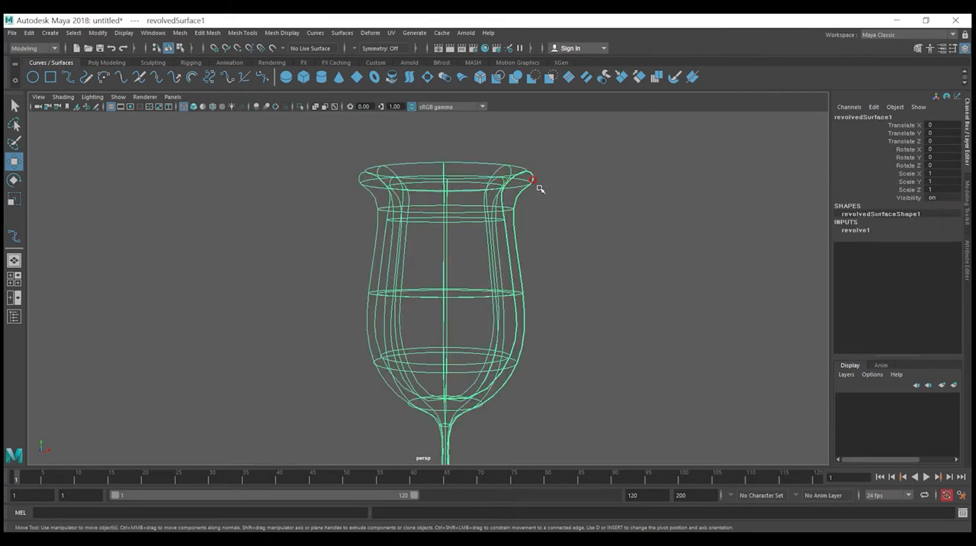
click(538, 188)
mouse_move(544, 233)
alt+mouse_down()
mouse_move(527, 366)
mouse_move(538, 331)
alt+mouse_up()
key(4)
key(5)
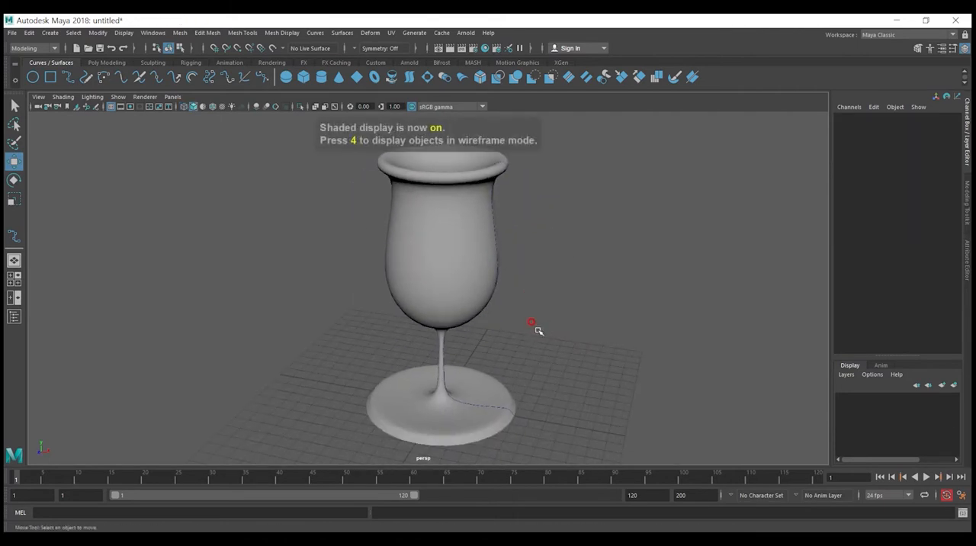
Step: Move the edit points at the foot's outer edge inward to shrink the base, and return the curve to object mode
click(509, 409)
right_click(510, 410)
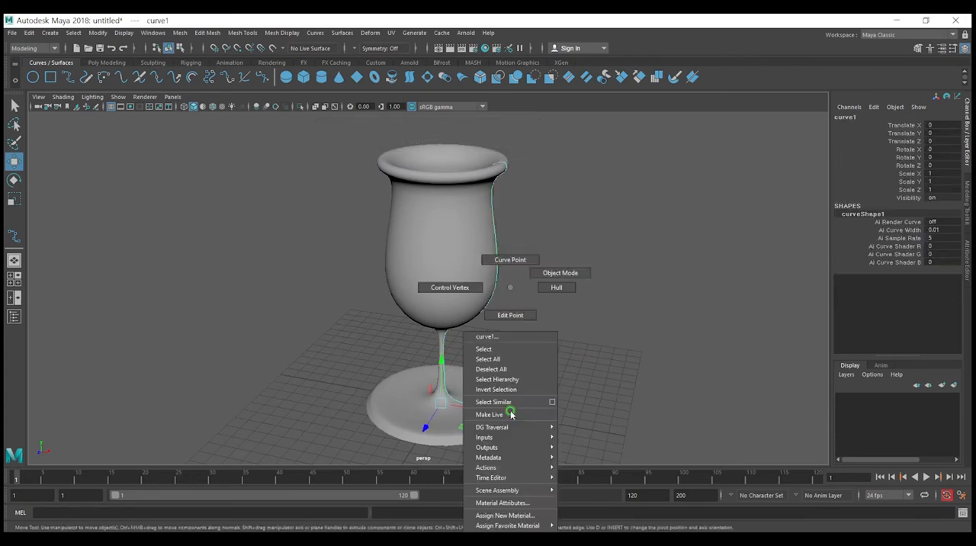
click(510, 315)
drag(532, 438, 487, 383)
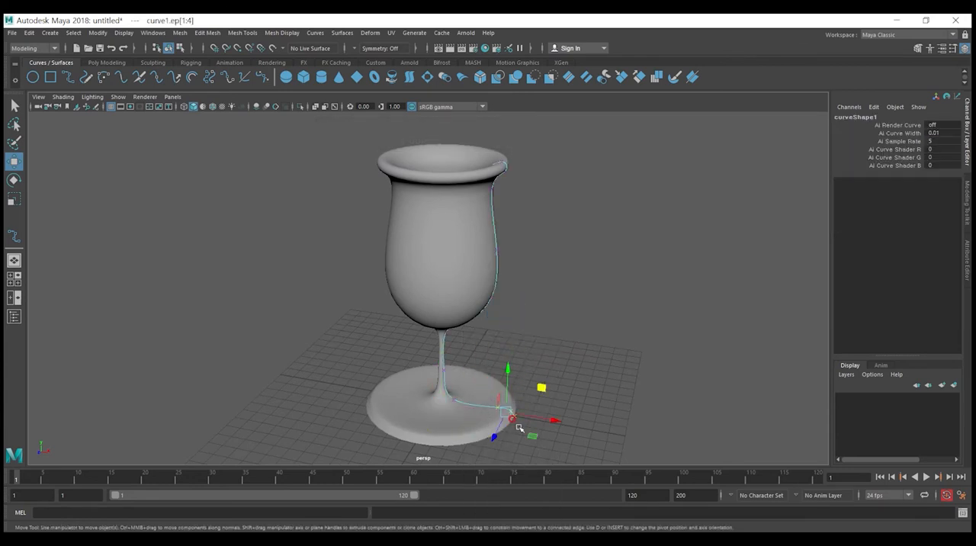
alt+drag(536, 418, 616, 372)
right_click(455, 276)
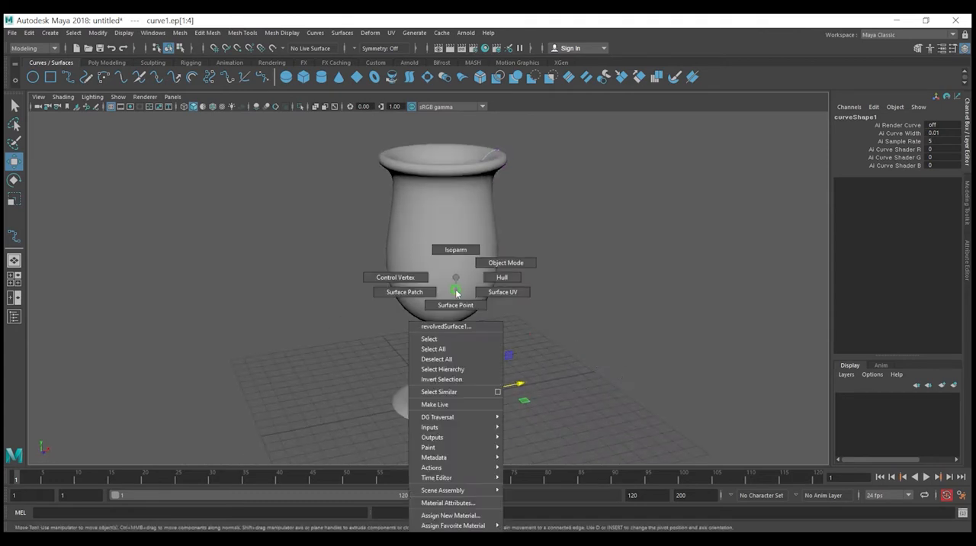
click(505, 263)
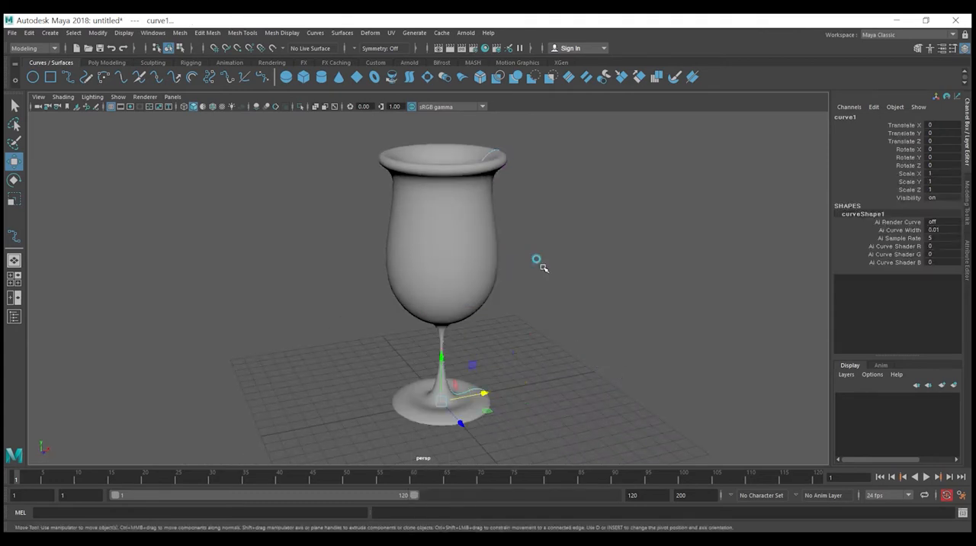
Step: Clear the curve selection and look over the finished wine glass
click(468, 266)
click(548, 328)
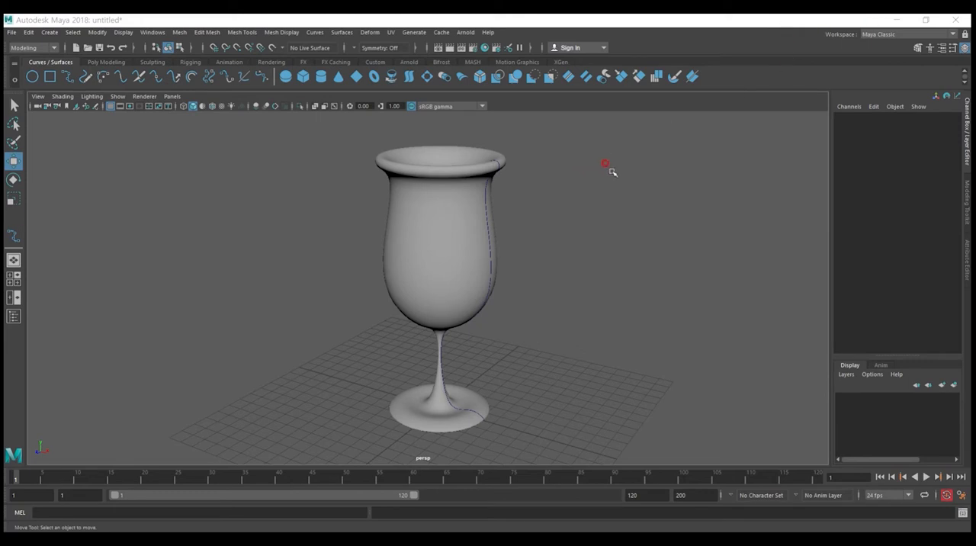
click(454, 252)
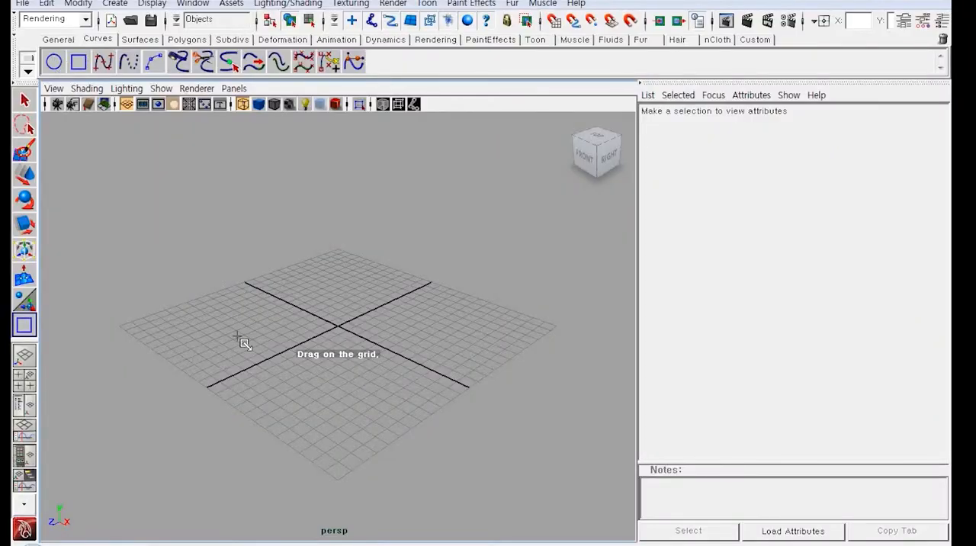
Step: Draw a large NURBS square over the front part of the grid and select its separate side curves
drag(234, 339, 427, 348)
alt+right_drag(427, 348, 366, 354)
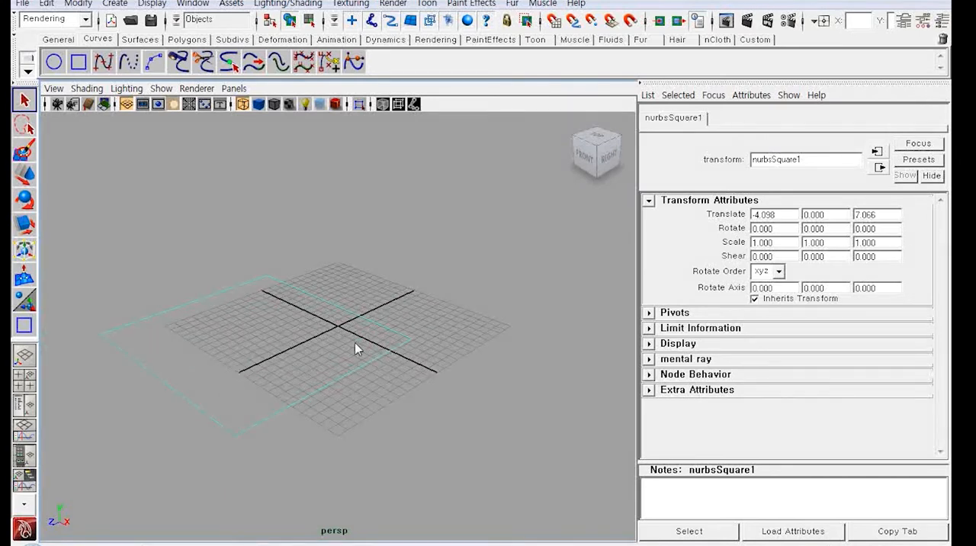
alt+drag(273, 326, 316, 355)
click(322, 300)
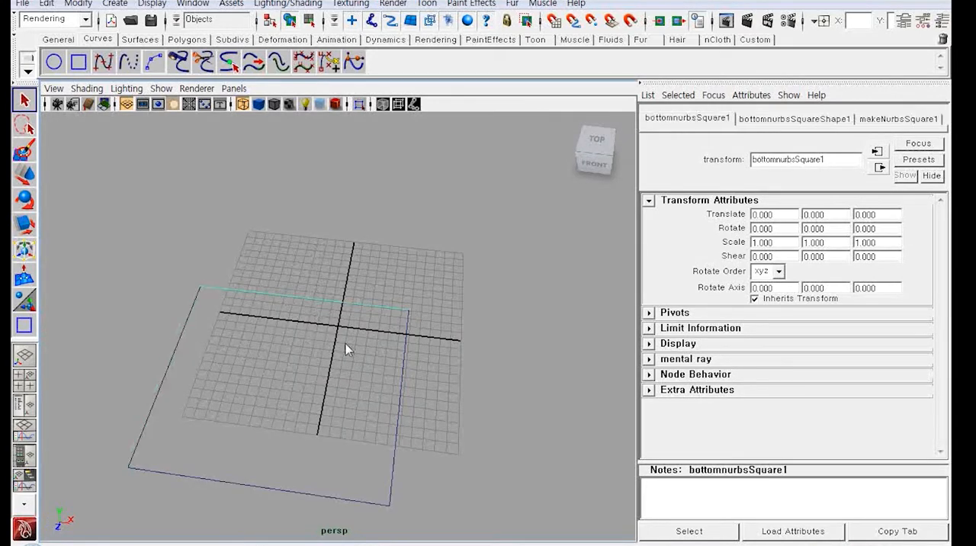
click(402, 385)
click(250, 485)
Step: Using the Surfaces menu set, fillet the square's back-right corner with a circular, trimmed Curve Fillet of radius 2
alt+drag(257, 358, 341, 360)
click(353, 291)
shift+click(415, 375)
scroll(257, 177, up, 3)
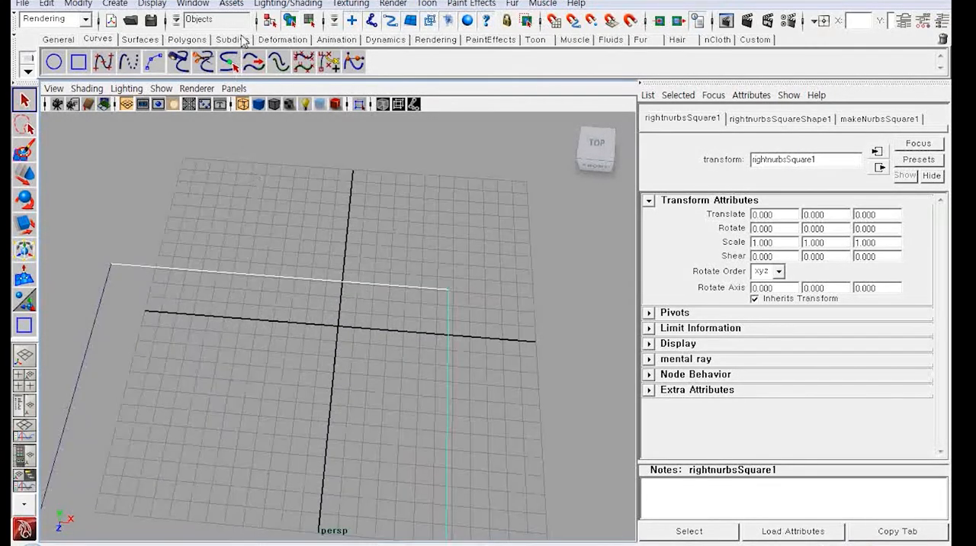
click(79, 19)
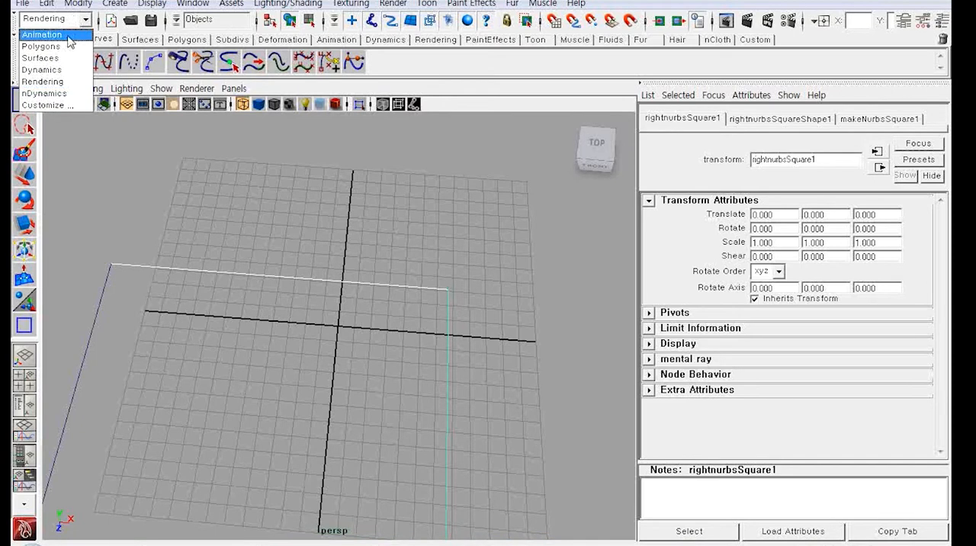
click(53, 58)
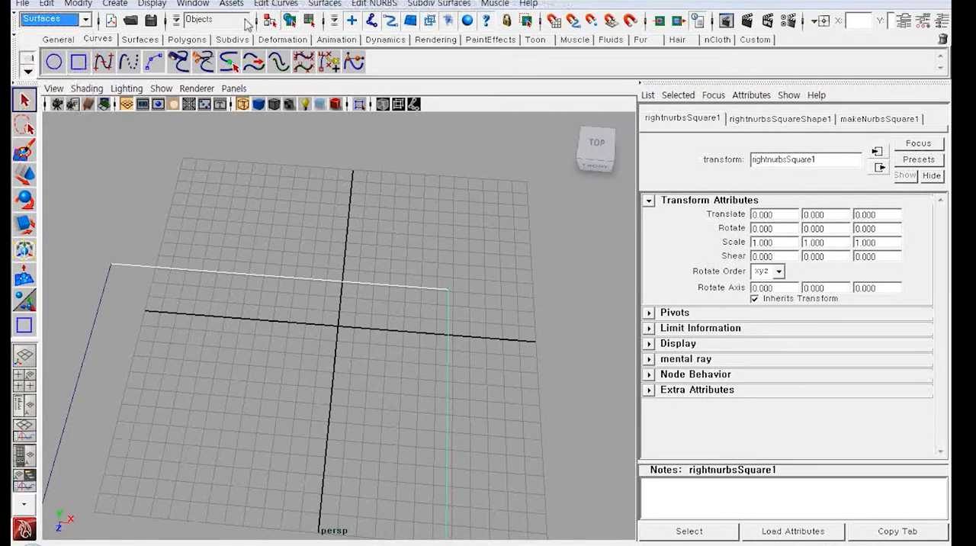
click(274, 4)
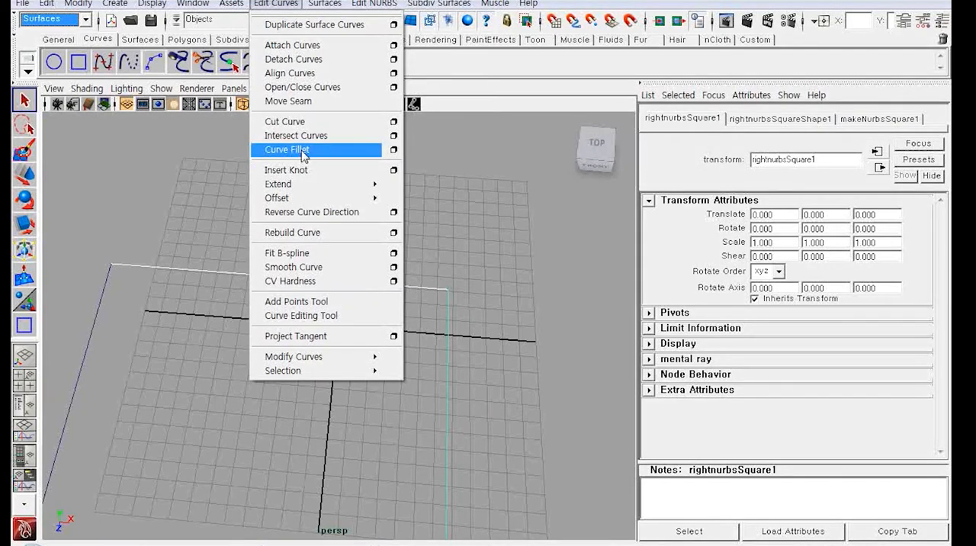
click(393, 149)
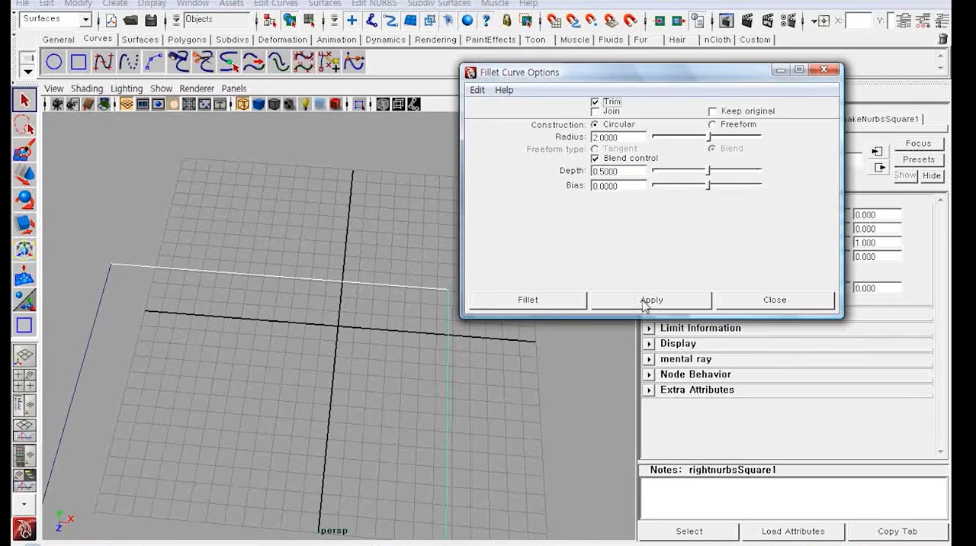
click(529, 299)
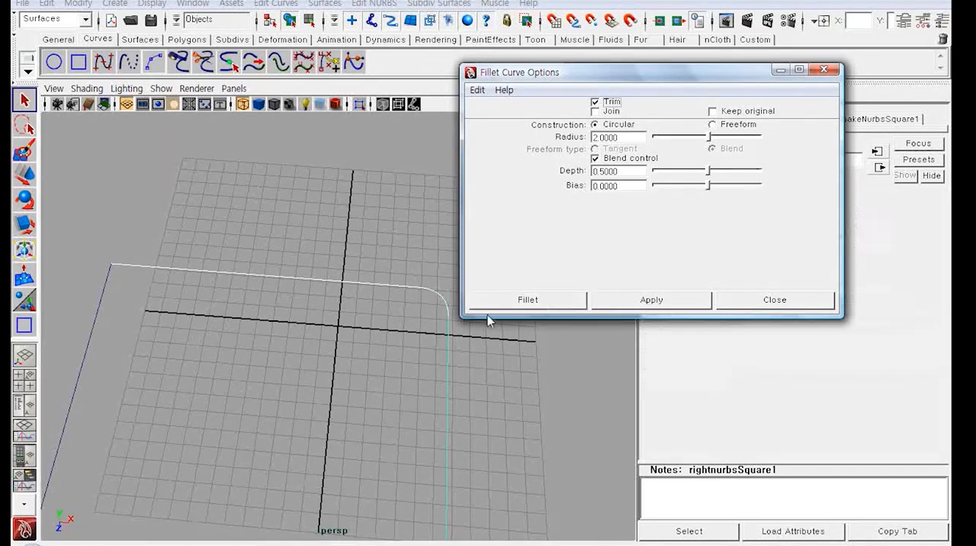
Step: Repeat the radius 2 curve fillet on the square's front-right and front-left corners
alt+middle_drag(495, 373, 494, 228)
drag(477, 312, 385, 381)
shift+drag(320, 427, 286, 491)
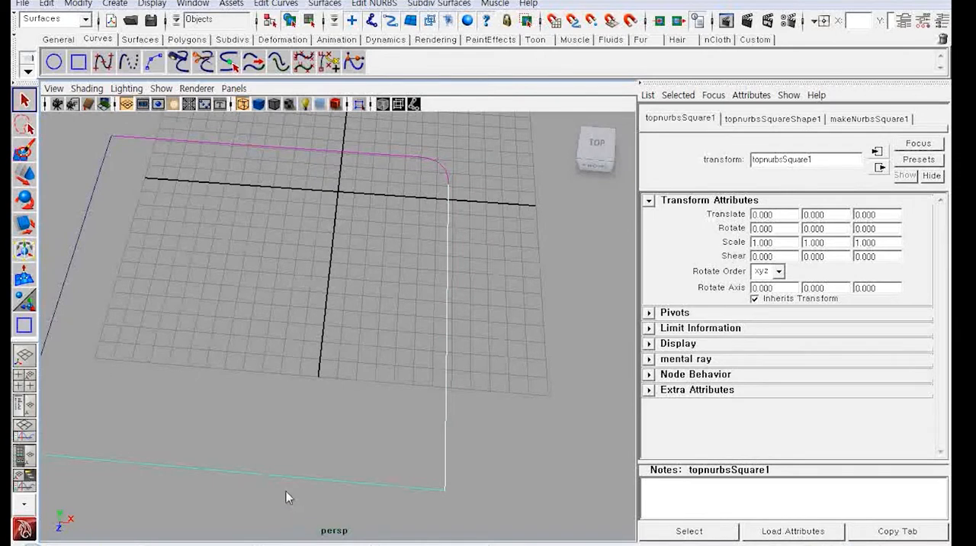
key(g)
alt+drag(206, 403, 259, 442)
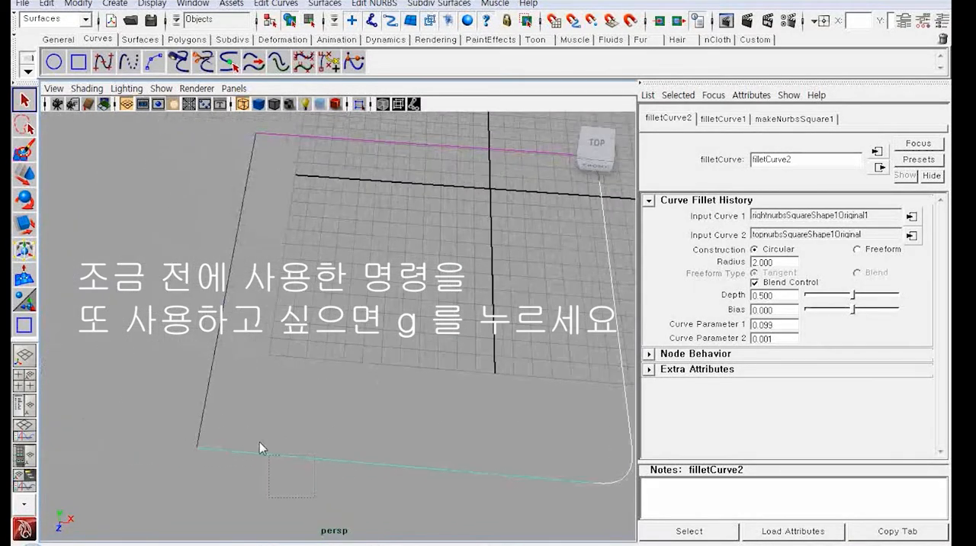
click(259, 444)
shift+click(196, 346)
key(g)
Step: Fillet the remaining back-left corner between the left and back sides, inspect the rounded outline and clear the selection
alt+drag(274, 286, 325, 349)
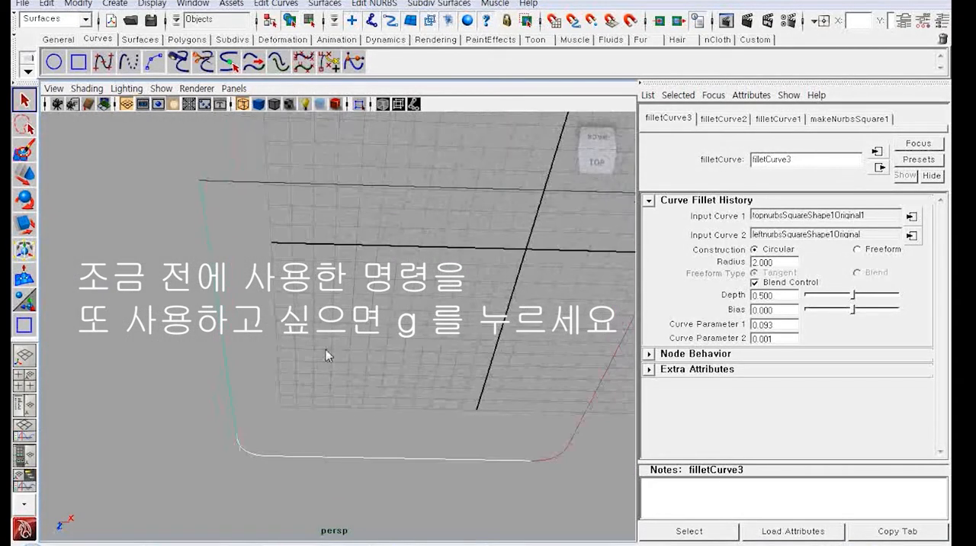
click(216, 270)
shift+click(354, 188)
alt+drag(343, 290, 343, 240)
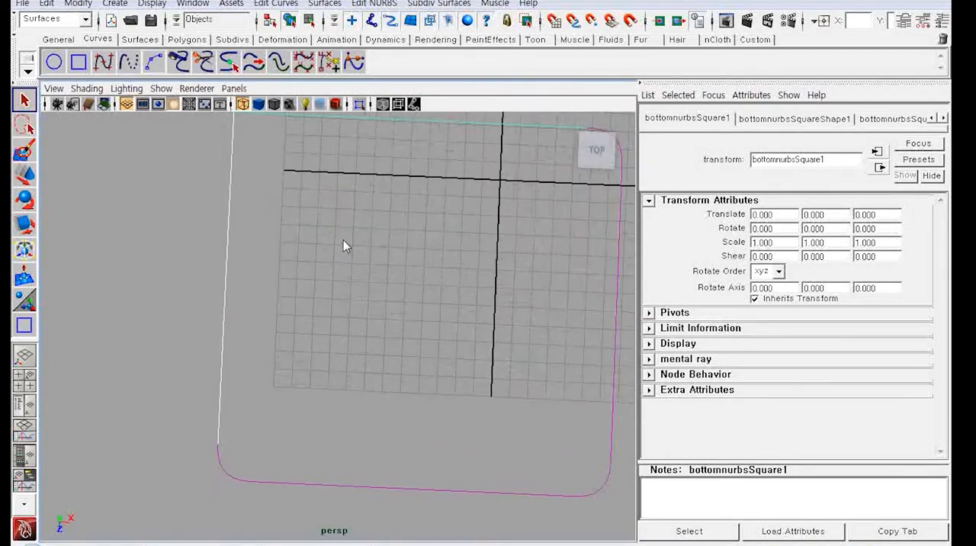
key(g)
alt+drag(348, 272, 426, 272)
alt+middle_drag(424, 241, 333, 265)
drag(265, 186, 345, 214)
drag(383, 178, 386, 212)
drag(437, 246, 469, 321)
click(409, 290)
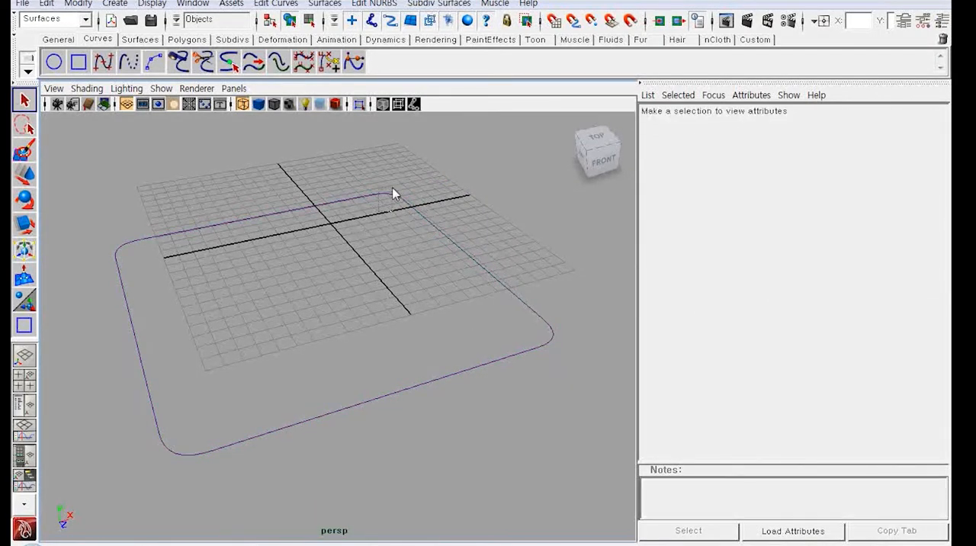
Step: Attach the back-right corner arc to the right side curve using the Connect method, keeping multiple knots and discarding originals
drag(379, 212, 392, 188)
shift+drag(456, 237, 433, 214)
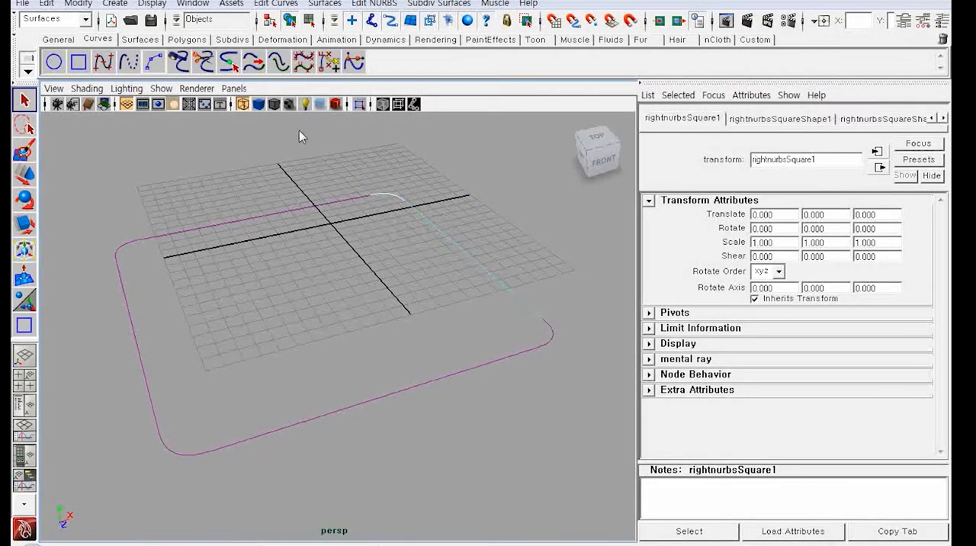
click(274, 4)
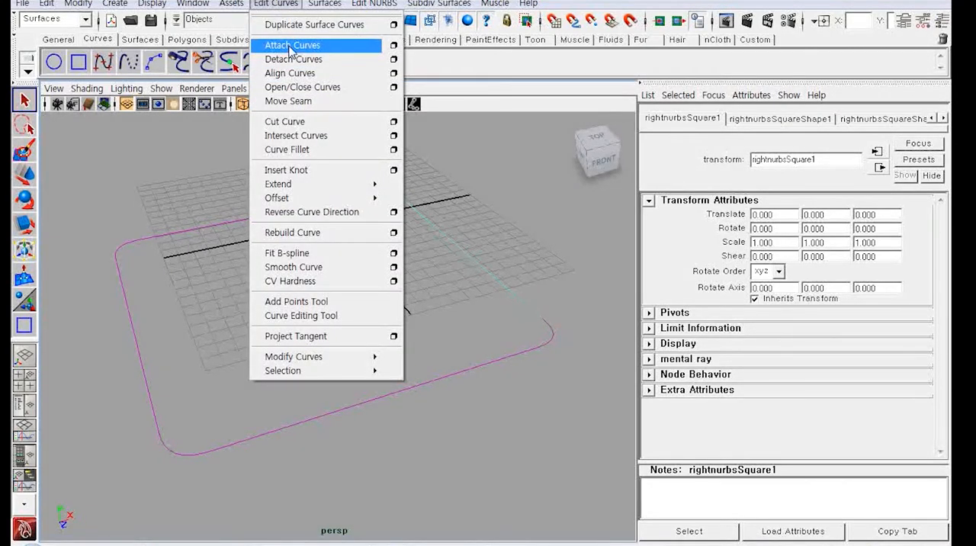
click(394, 45)
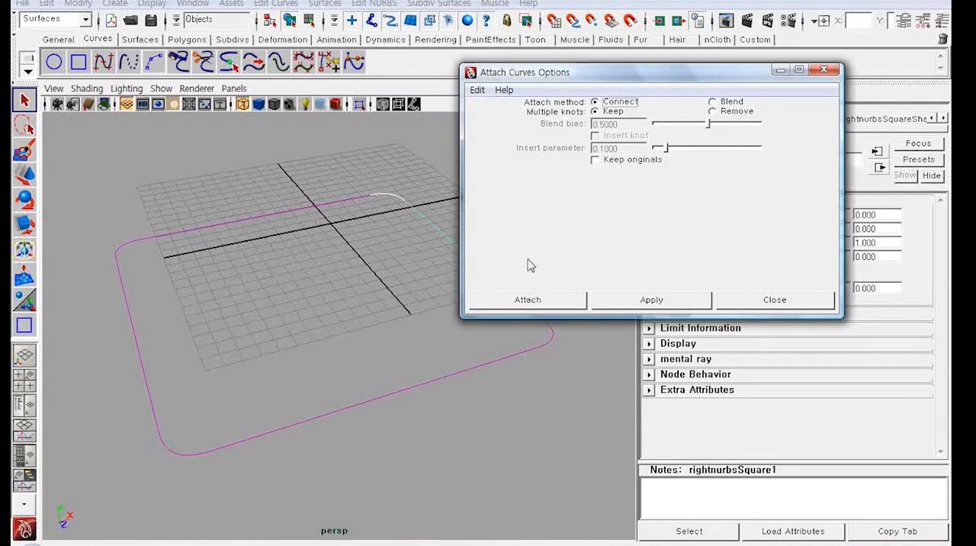
click(601, 166)
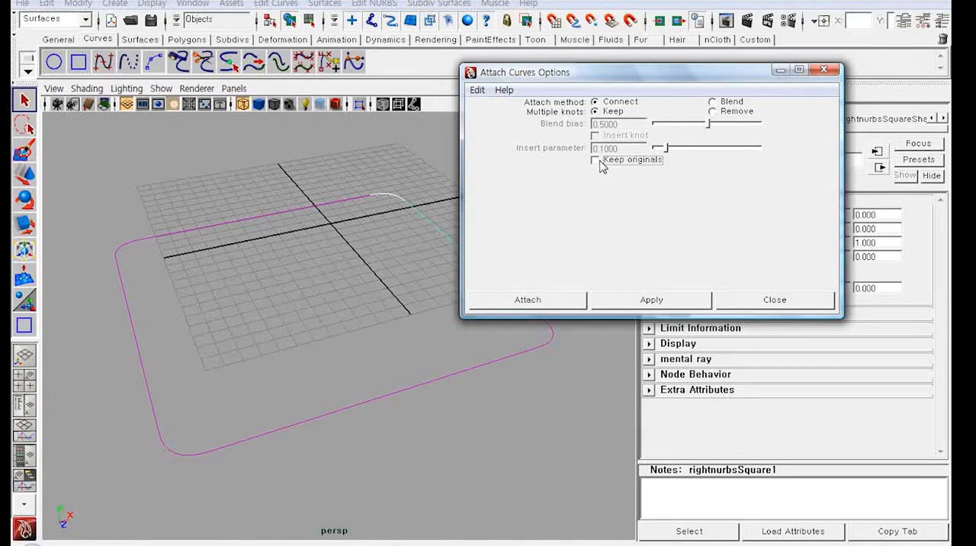
click(581, 302)
Step: Attach the front-right arc, front side, front-left arc and left side to the joined curve one after another
click(546, 321)
key(g)
click(540, 349)
key(g)
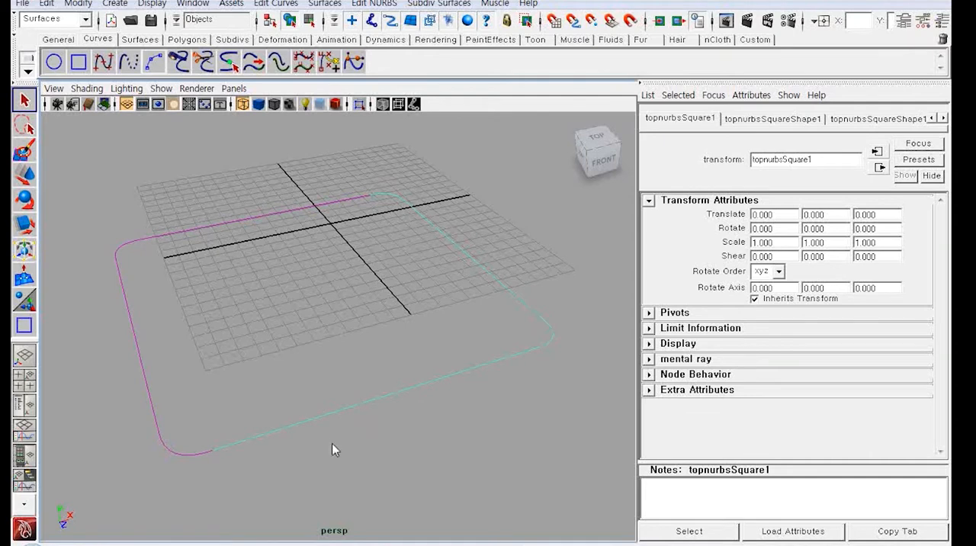
shift+click(192, 455)
key(g)
shift+click(158, 427)
key(g)
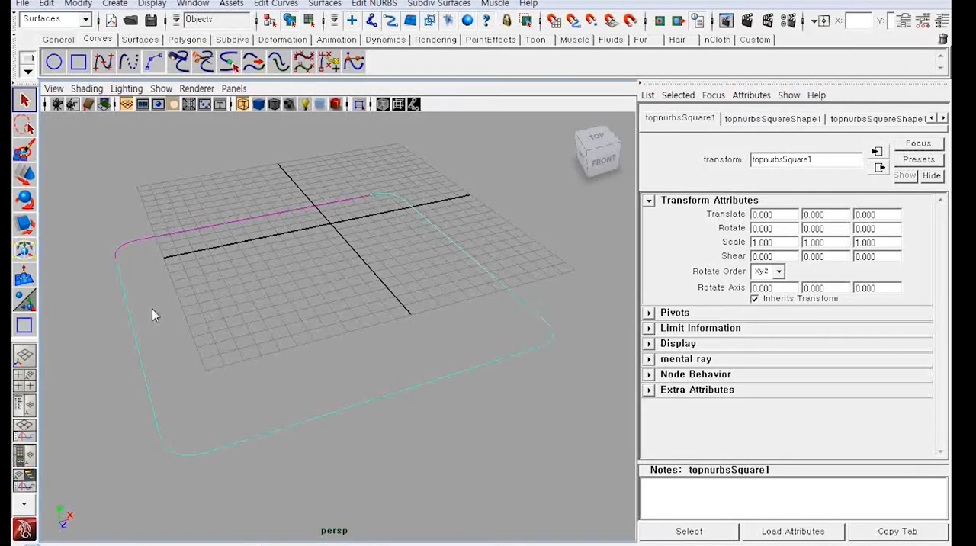
Step: Attach the back-left arc and back side to complete the single rounded-square outline
drag(119, 261, 147, 224)
key(g)
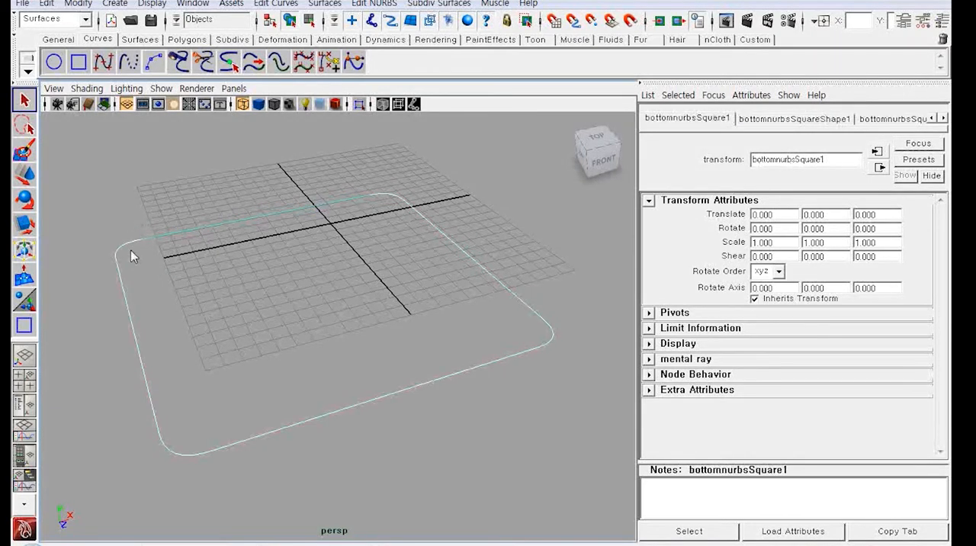
key(g)
Step: Duplicate the rounded-square outline and raise the copy to about 4 units in Y
scroll(270, 311, down, 2)
scroll(212, 163, down, 3)
click(32, 175)
key(ctrl+d)
alt+drag(399, 340, 323, 276)
Step: Scale the raised outline uniformly to about 1.18
scroll(323, 276, up, 2)
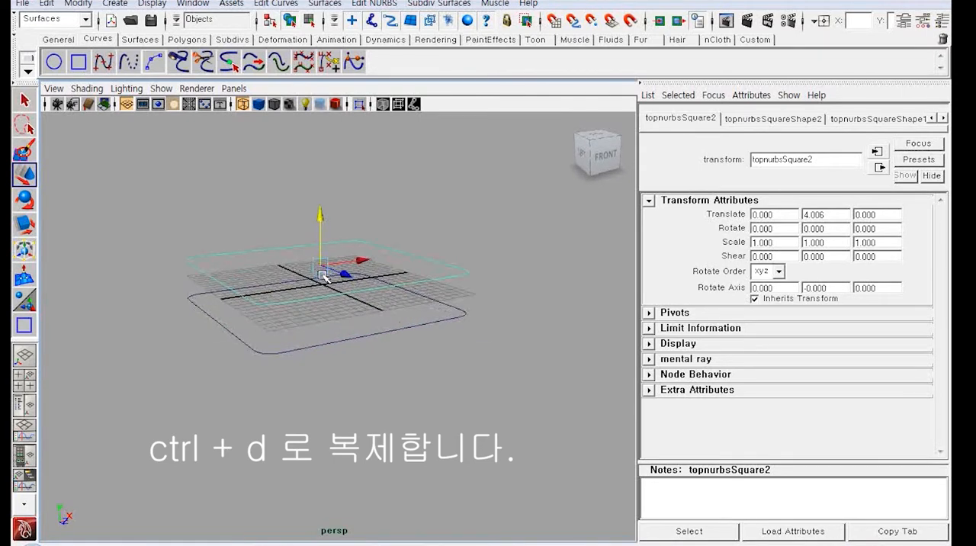
key(r)
drag(323, 268, 326, 302)
scroll(350, 239, down, 3)
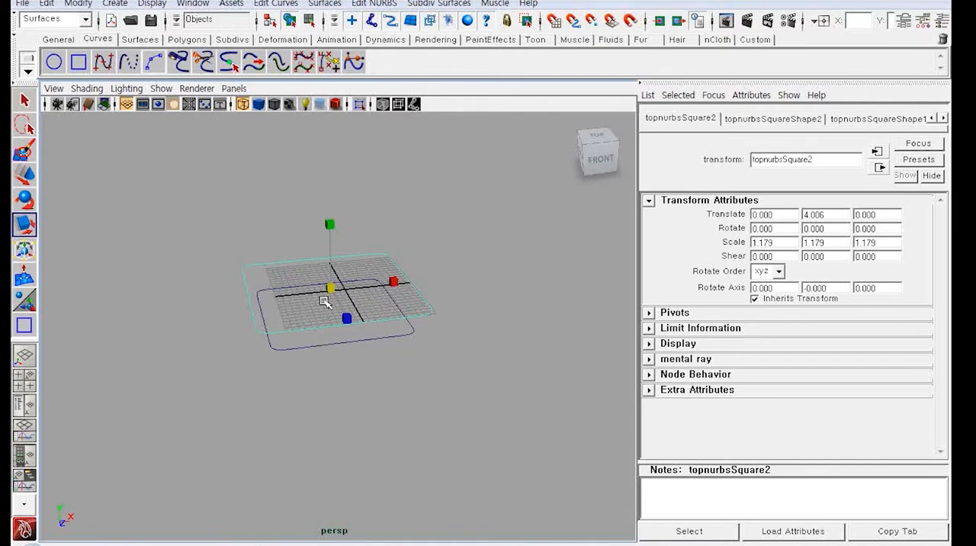
Step: Raise a new copy of the enlarged outline to about 23.7 in Y and scale it uniformly to about 1.32
key(w)
drag(330, 248, 343, 122)
alt+drag(355, 213, 365, 241)
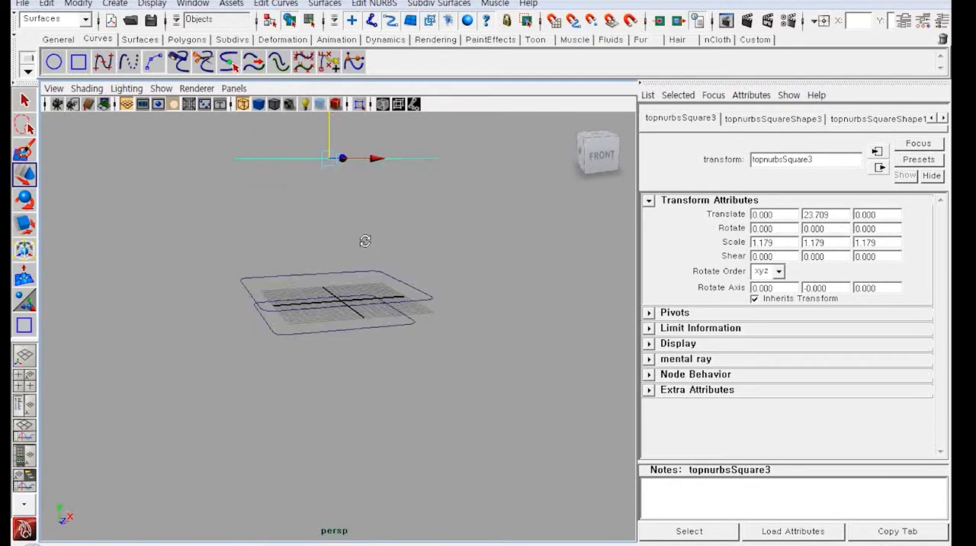
key(r)
drag(330, 159, 355, 236)
Step: Duplicate the highest outline, placing the copy at about 28.1 in Y and scaling it uniformly to about 0.95
key(ctrl+d)
scroll(353, 243, down, 3)
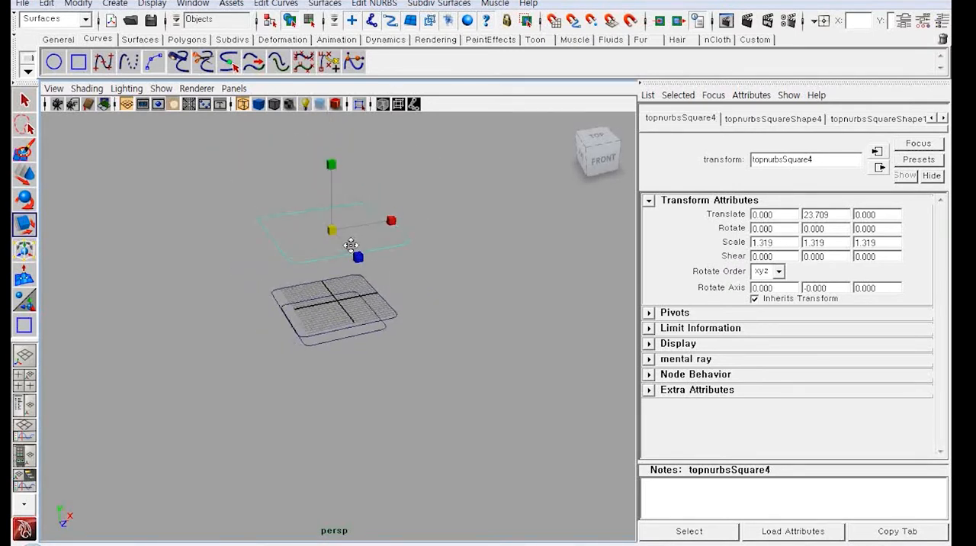
alt+middle_drag(350, 244, 351, 277)
key(w)
drag(332, 231, 331, 209)
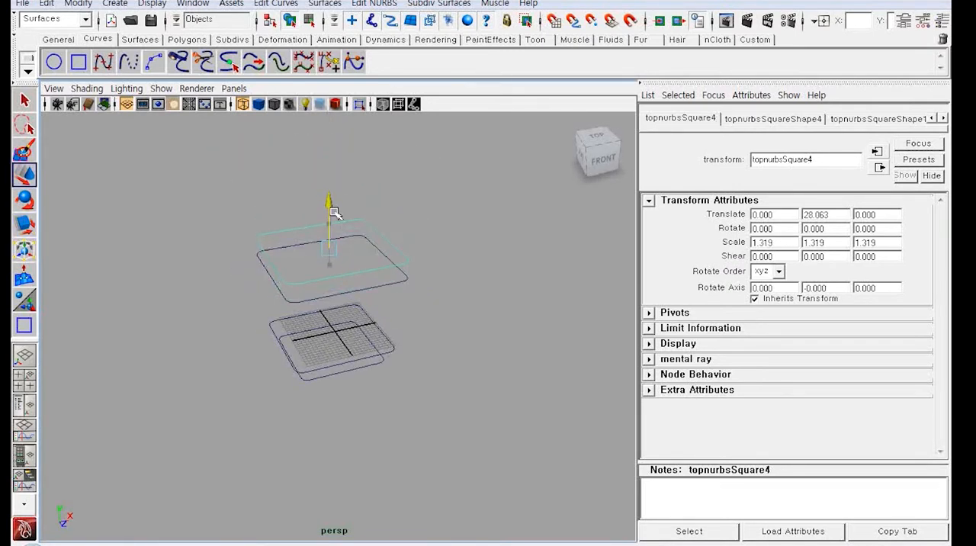
key(r)
drag(329, 250, 306, 261)
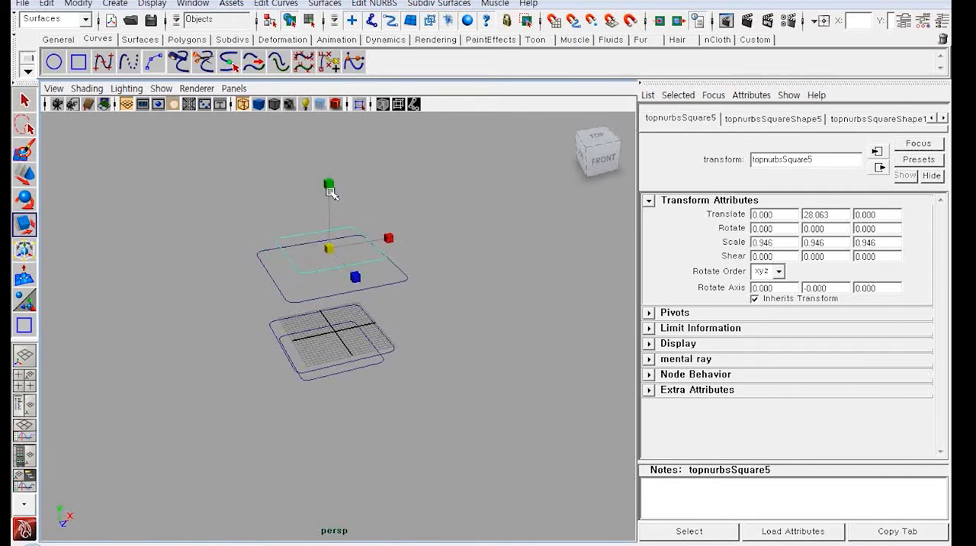
Step: Lower a new copy of the small top outline to about 25.4 in Y and shrink it further
key(w)
drag(332, 199, 330, 211)
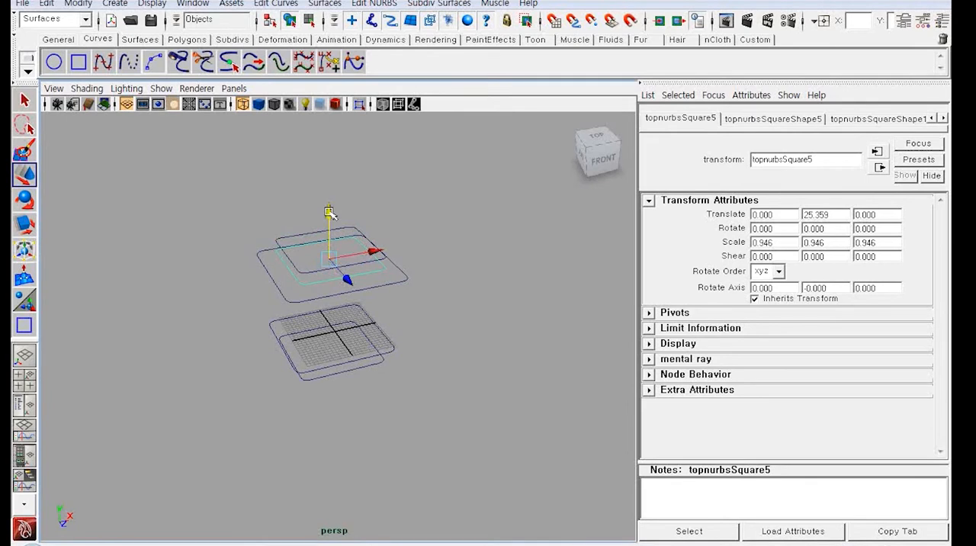
key(r)
drag(333, 261, 332, 295)
Step: Loft a surface between the two lowest outlines and display it shaded
scroll(340, 344, up, 5)
drag(437, 435, 353, 384)
shift+drag(496, 368, 433, 326)
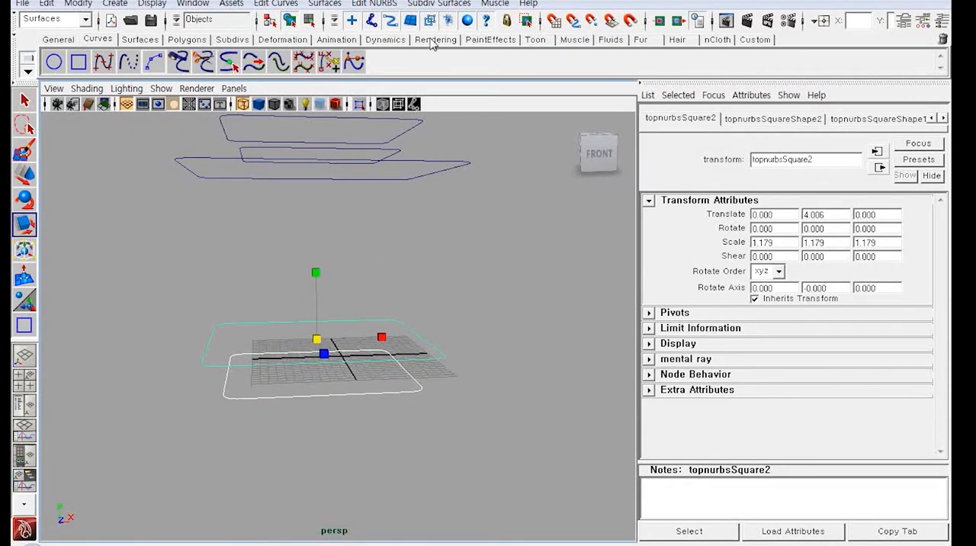
click(191, 40)
click(231, 39)
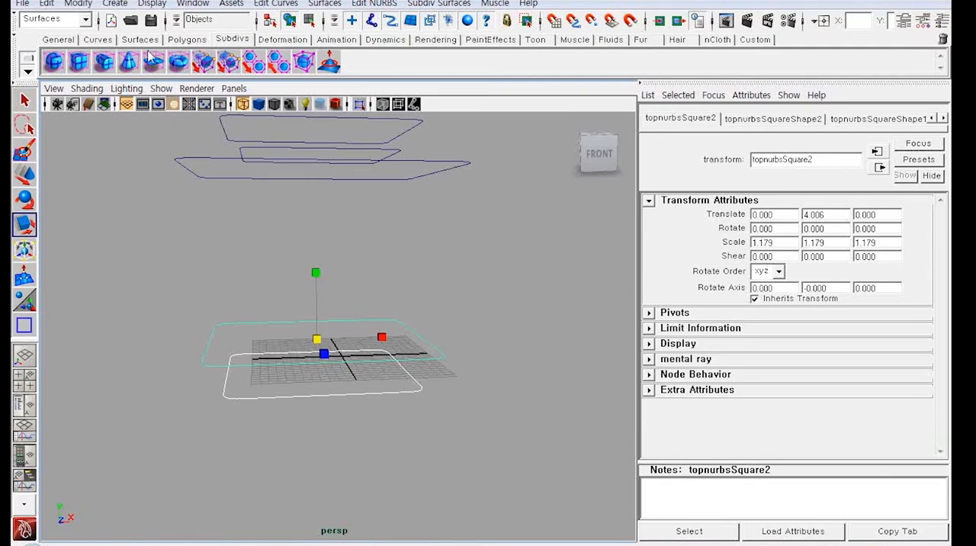
click(136, 40)
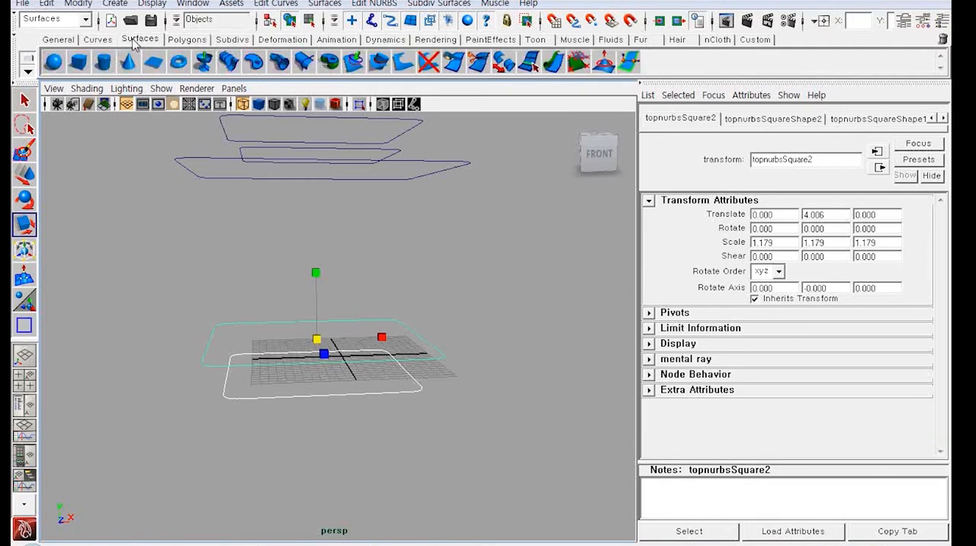
click(231, 67)
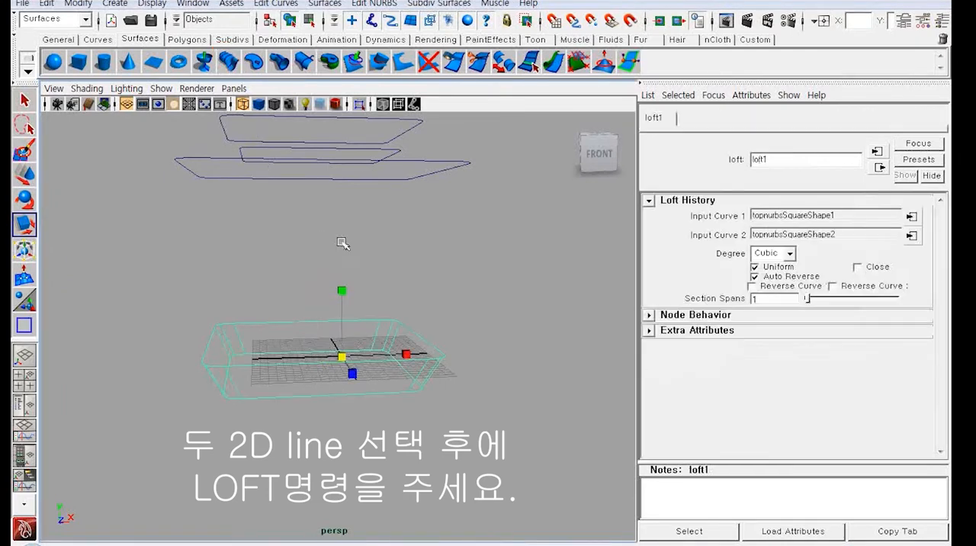
key(5)
alt+drag(359, 293, 409, 312)
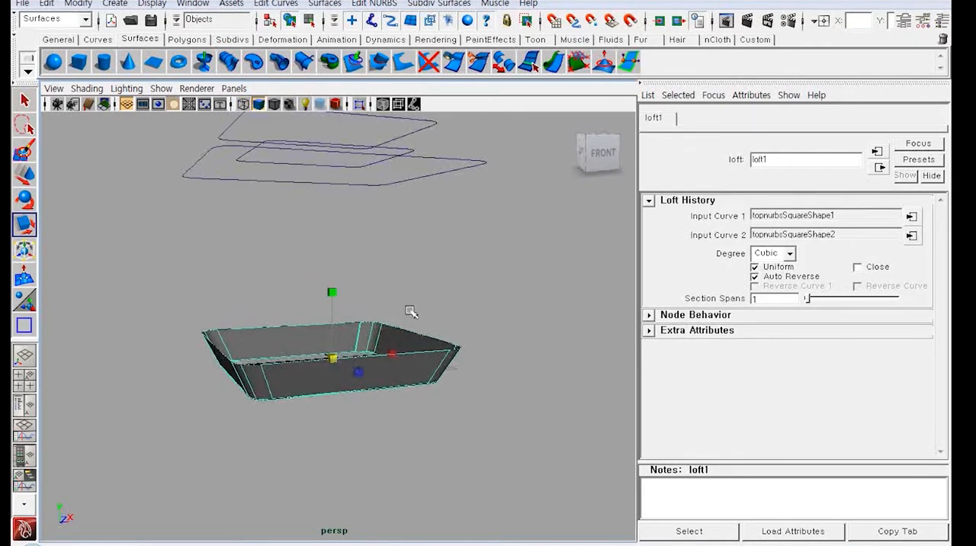
Step: Loft a surface between the second and third outlines to form the container's tall side walls
click(409, 312)
click(391, 325)
shift+click(432, 183)
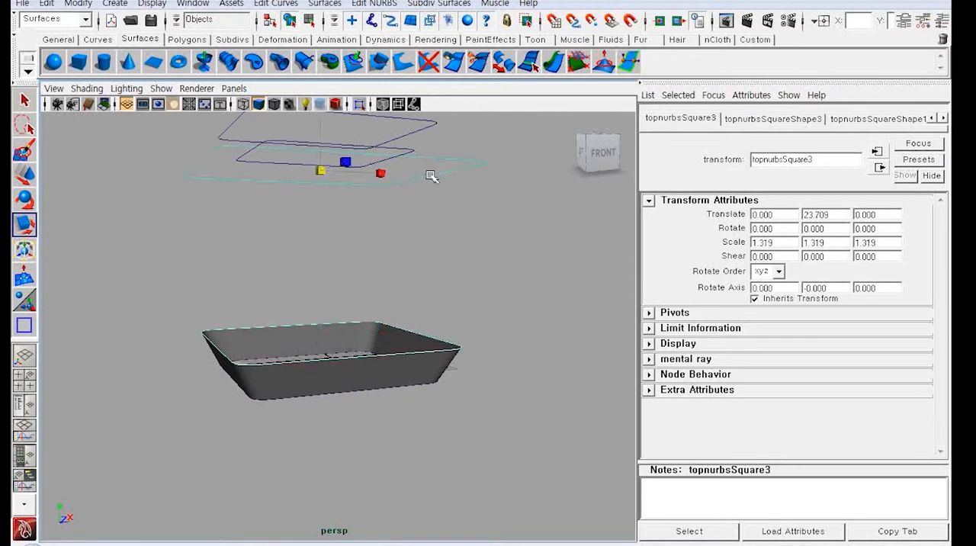
click(231, 67)
alt+drag(308, 176, 394, 236)
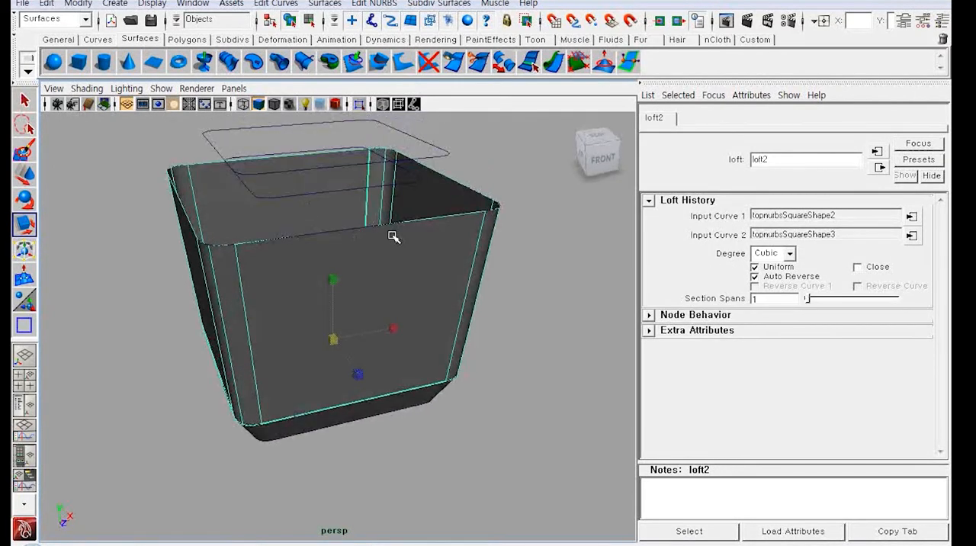
Step: Loft a surface between the container's widest outline and the highest outline to form the inward-sloping rim
click(436, 161)
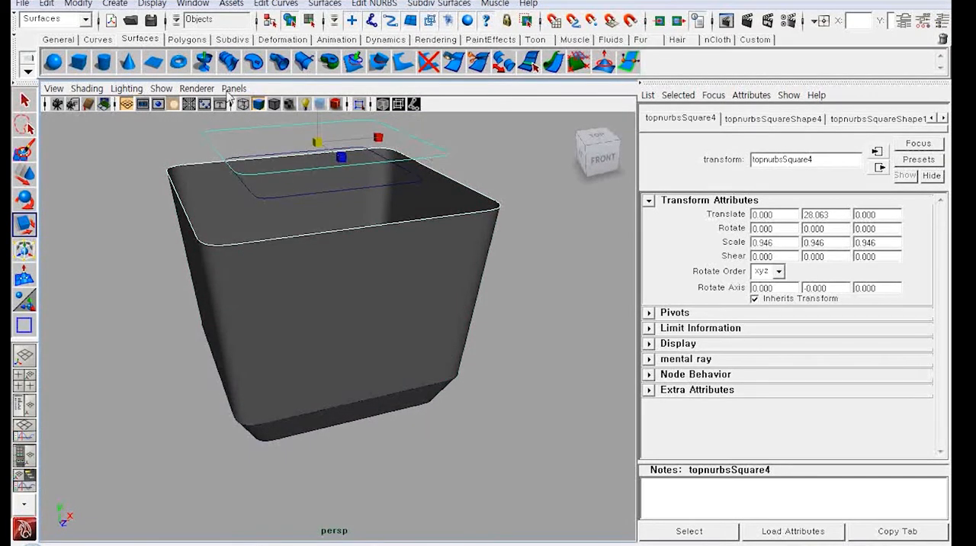
click(231, 67)
click(328, 237)
alt+drag(328, 208, 373, 265)
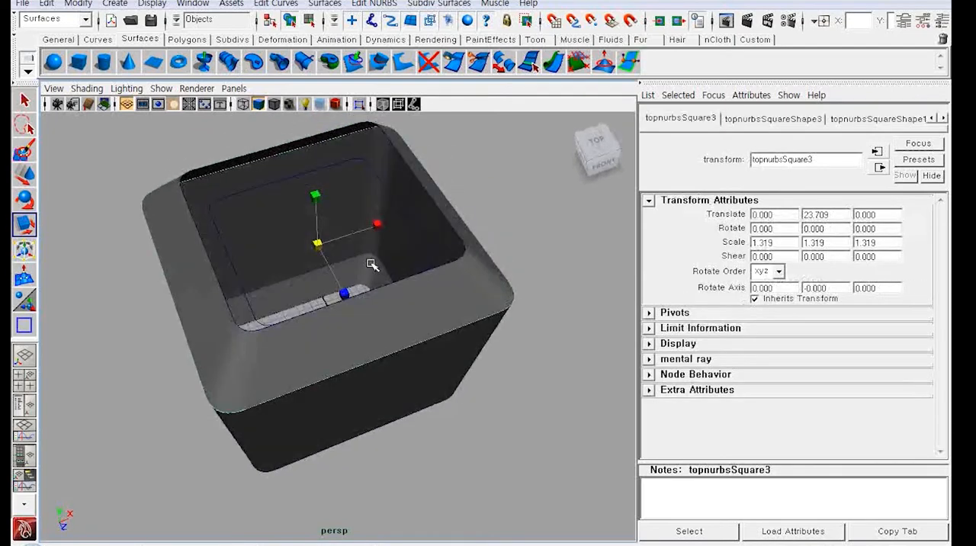
Step: Loft a surface from the highest outline down to the small recessed outline inside the container
click(404, 280)
shift+click(404, 258)
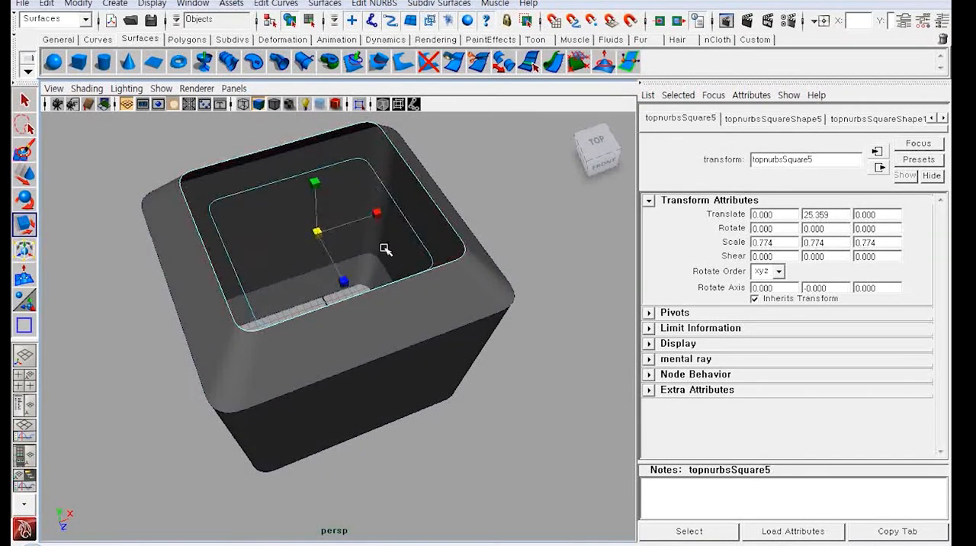
click(231, 65)
Step: Close the container's lowest outline with a planar surface
alt+drag(266, 165, 286, 224)
click(301, 302)
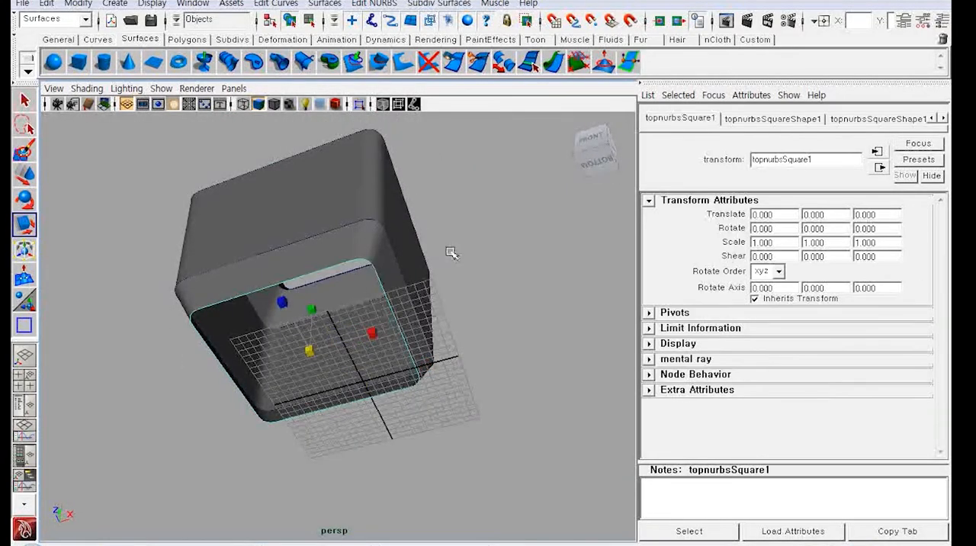
click(255, 62)
Step: Try to cap the recessed inner outline with a planar surface
alt+drag(333, 190, 394, 268)
click(398, 260)
click(255, 62)
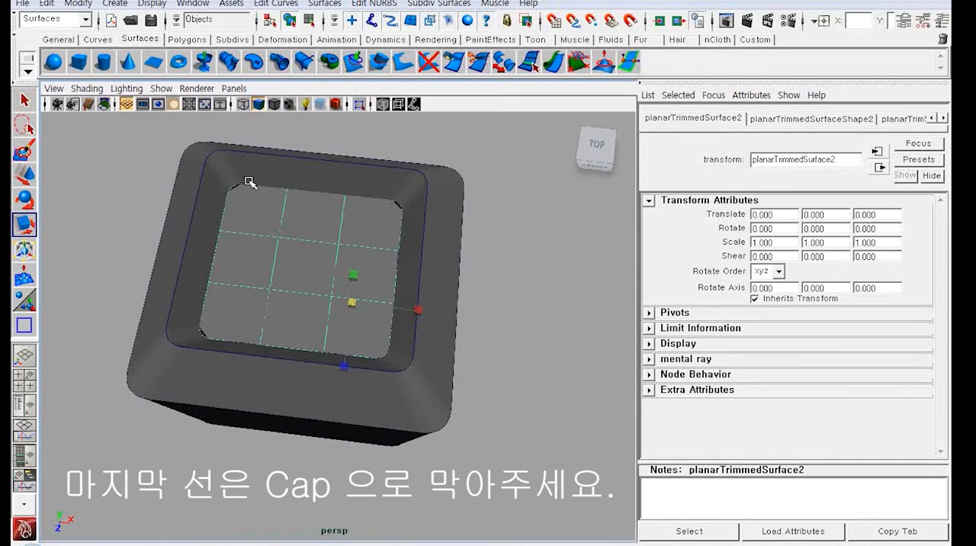
Step: Undo the planar surface on the recessed inner outline
key(ctrl+z)
alt+drag(464, 316, 542, 254)
alt+middle_drag(400, 230, 403, 272)
alt+right_drag(402, 272, 601, 454)
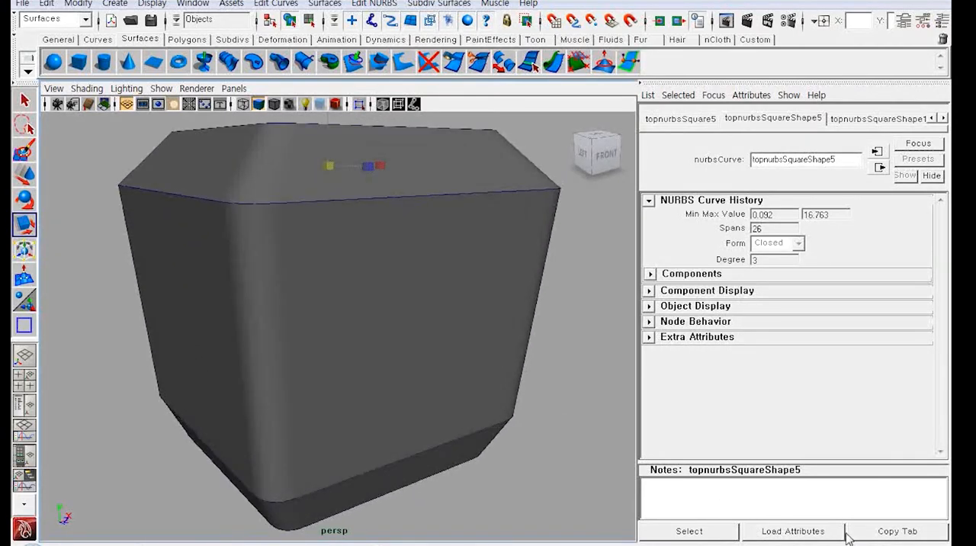
right_click(759, 545)
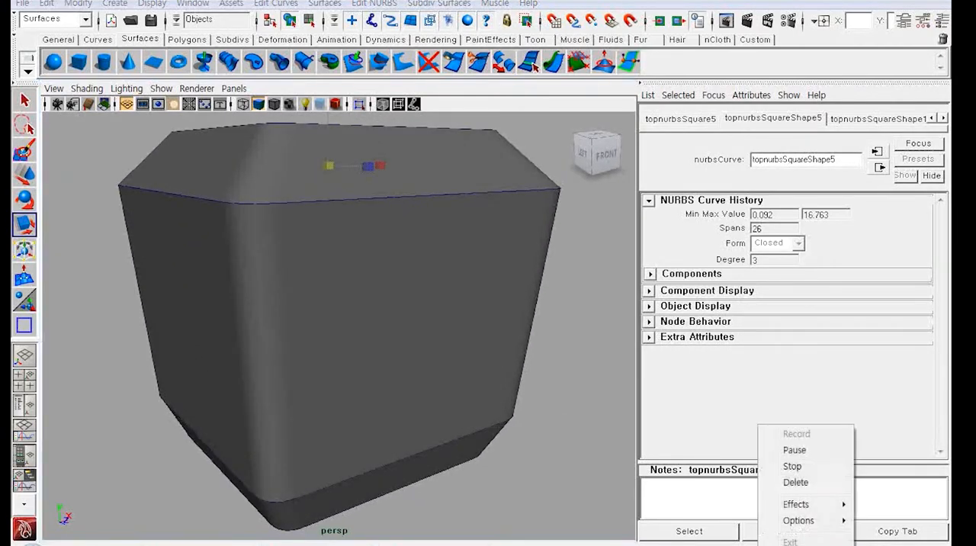
click(815, 466)
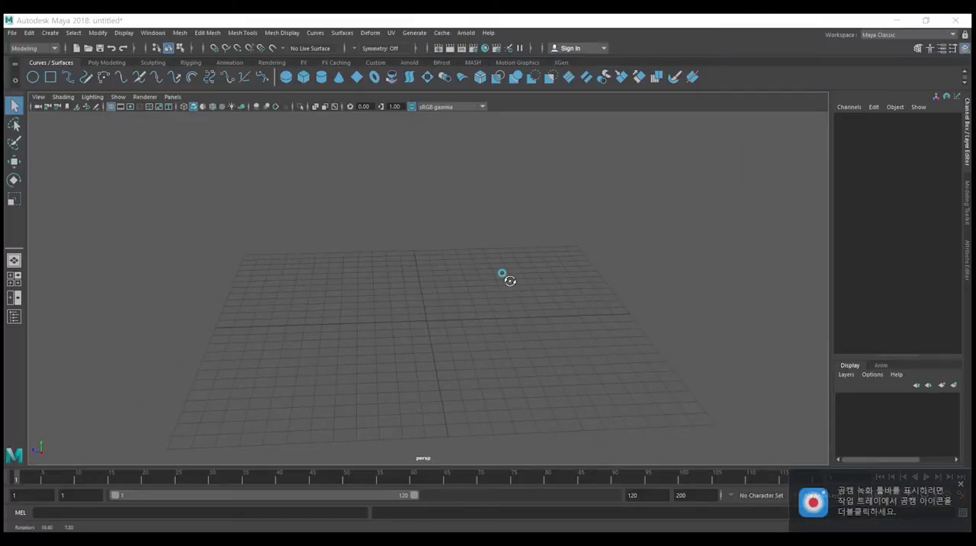
Step: Switch the empty Maya 2018 scene to a full-size front view with the origin low in the frame
click(456, 291)
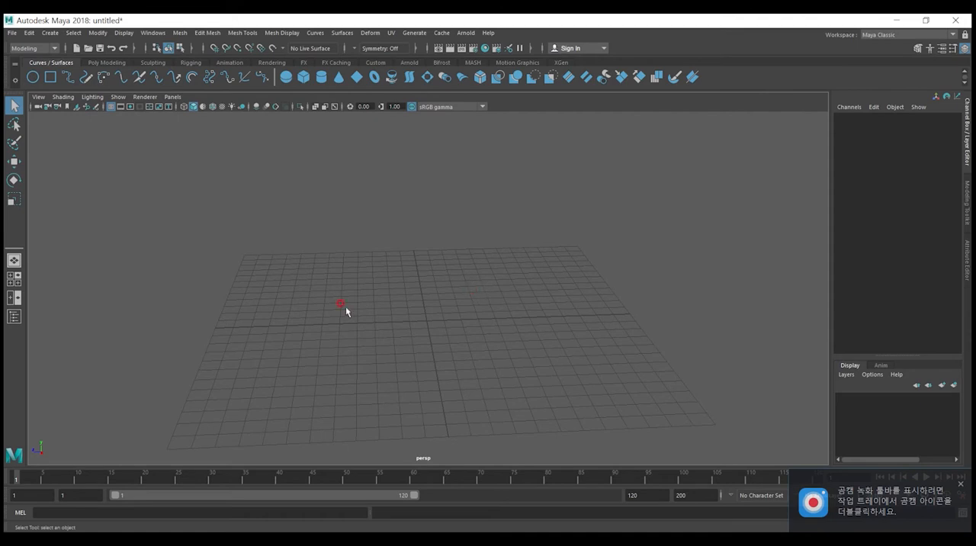
key(space)
key(space)
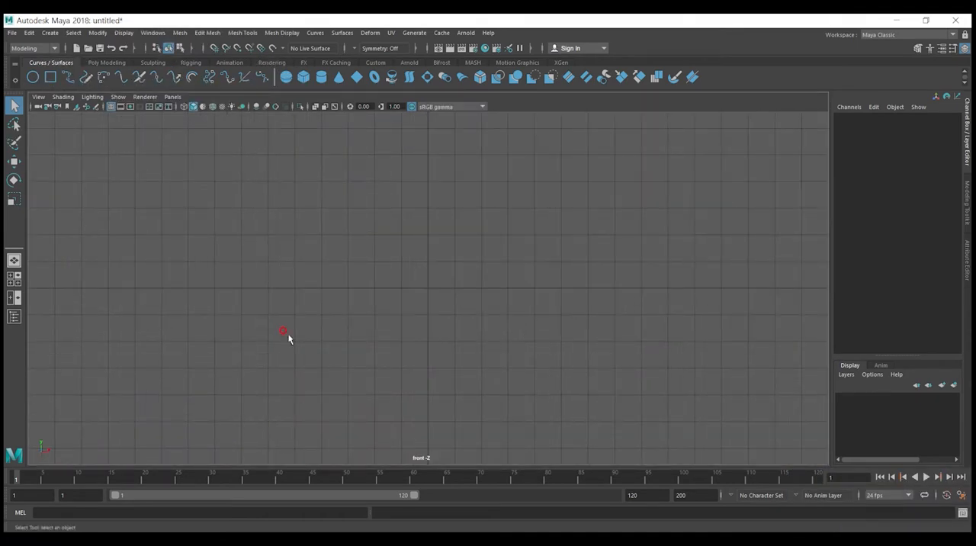
key(space)
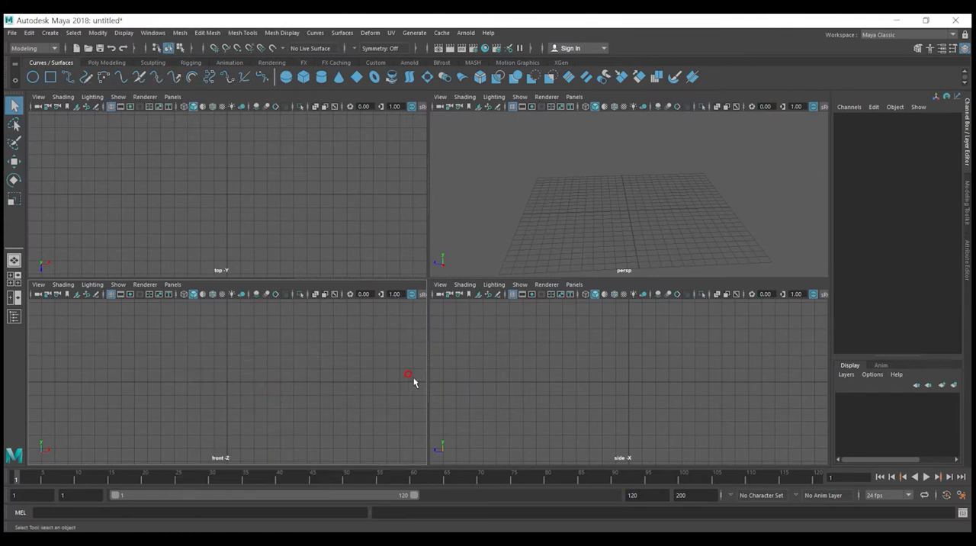
key(space)
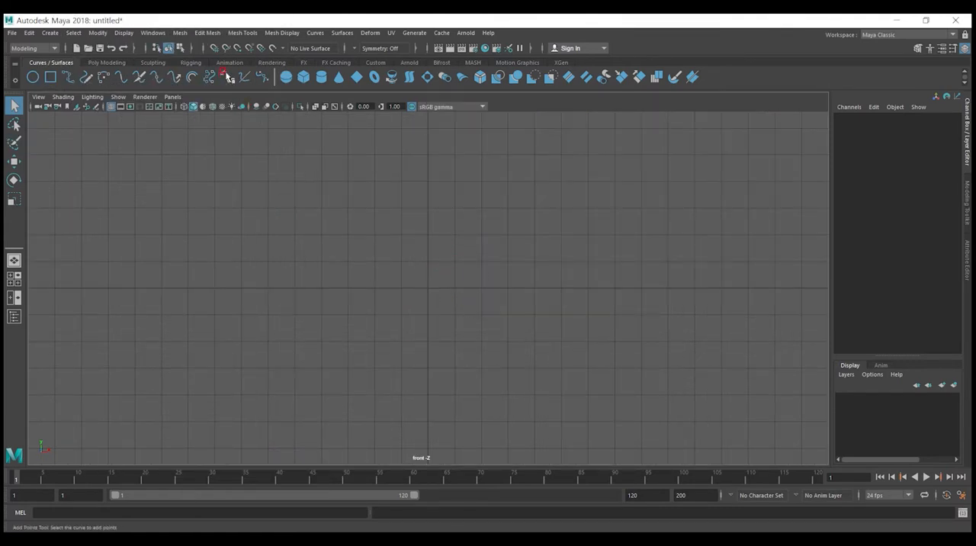
click(215, 50)
alt+middle_drag(421, 185, 417, 309)
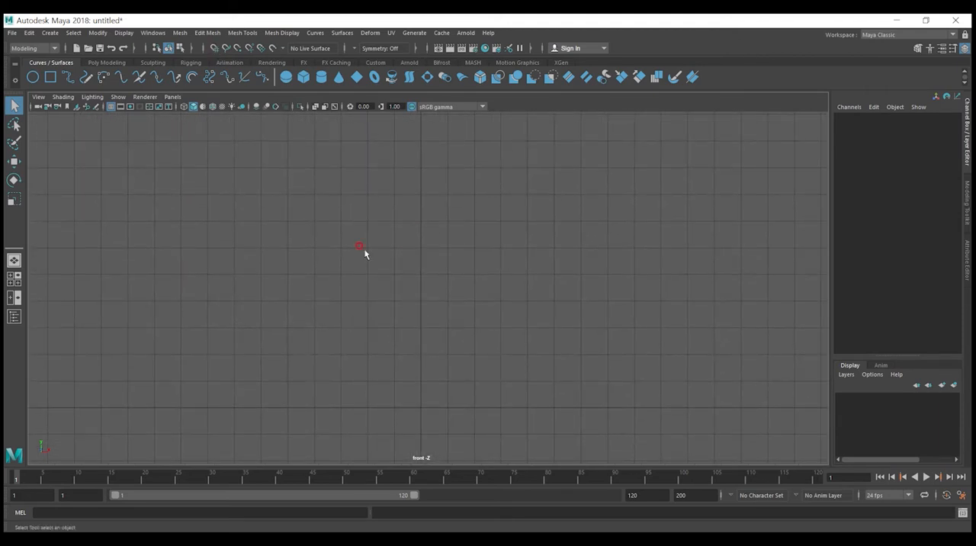
Step: Start an EP curve at the origin, tracing a thin table base about 5 grid units wide and returning toward the axis
click(68, 80)
click(448, 438)
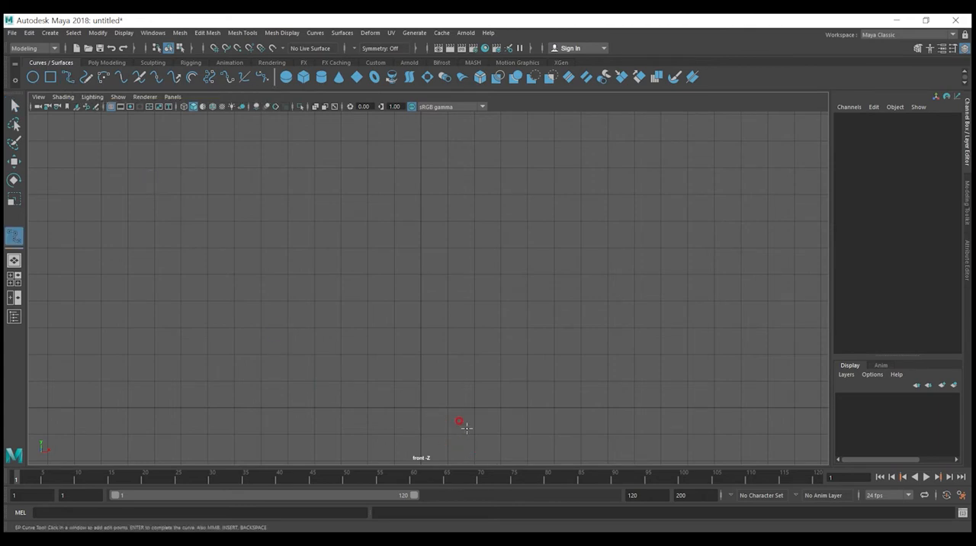
click(421, 406)
click(518, 409)
click(527, 407)
click(553, 407)
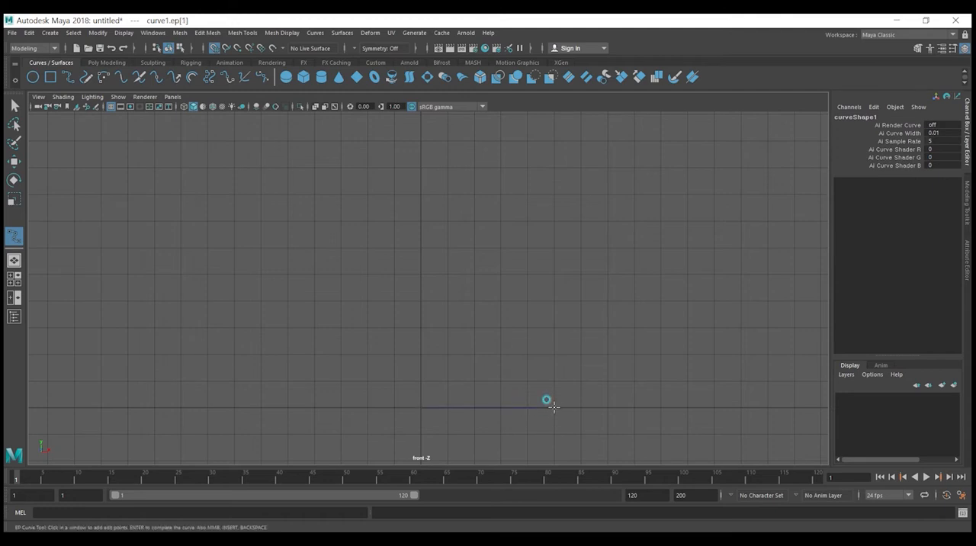
click(544, 400)
click(464, 398)
click(434, 397)
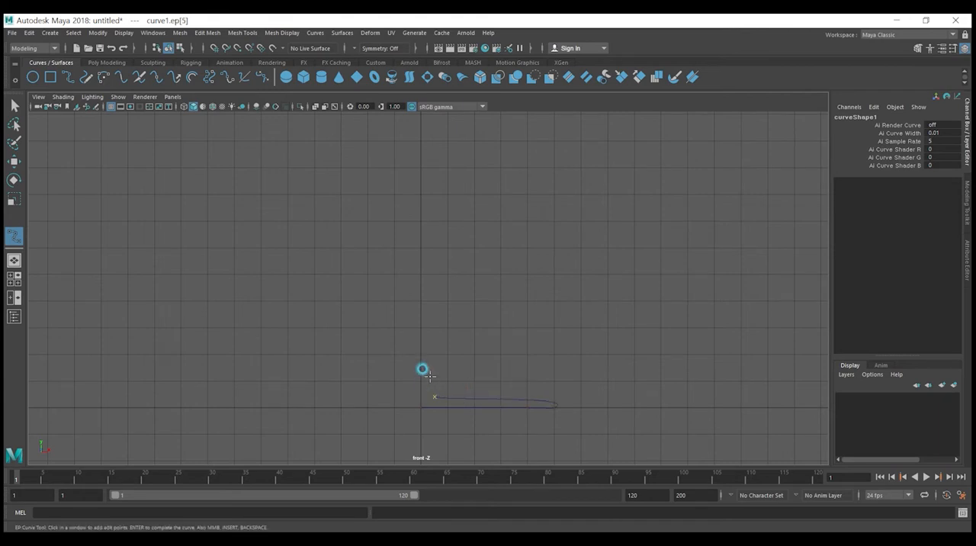
Step: Continue the EP curve upward along the axis to shape a turned table stem with a bulge and a stepped collar
click(430, 341)
click(447, 308)
click(431, 296)
click(430, 247)
click(446, 221)
click(446, 192)
click(460, 179)
click(465, 163)
Step: Trace the tabletop out to about 10 grid units and back to the centre axis at 10 units high, finishing the curve
click(483, 159)
click(608, 158)
click(687, 142)
click(658, 132)
click(630, 140)
click(475, 140)
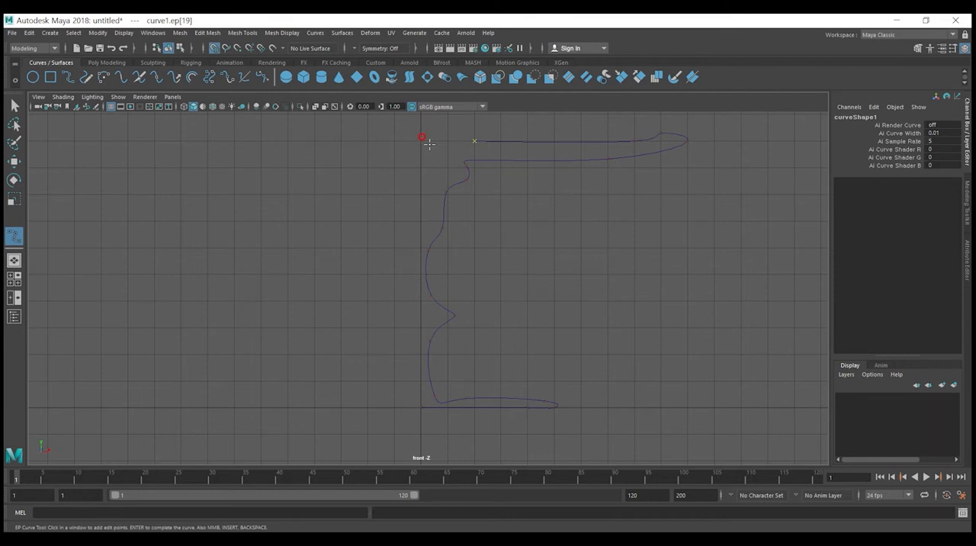
click(420, 140)
key(Return)
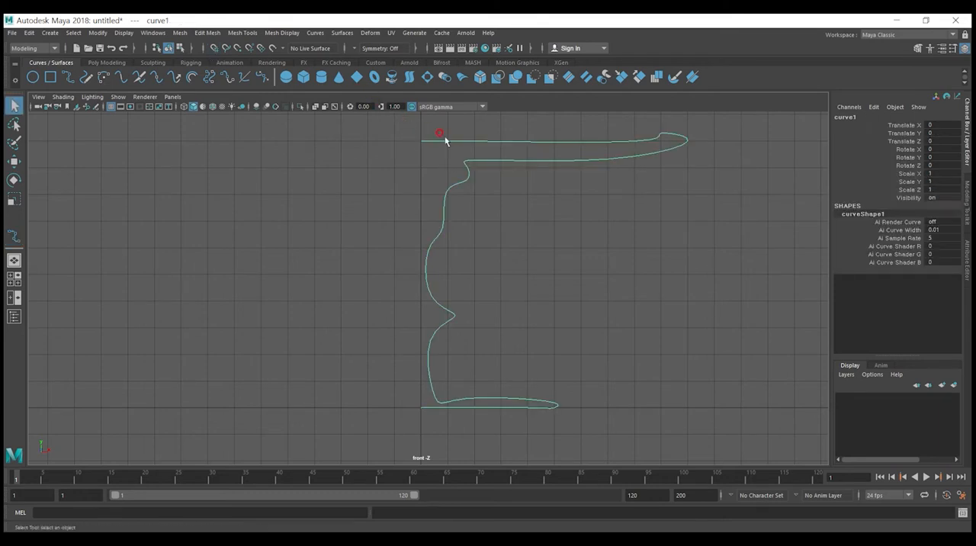
Step: Switch the curve to edit-point editing and reshape the tabletop rim into a thin tapered edge reaching about 11 grid units
right_click(581, 157)
click(583, 186)
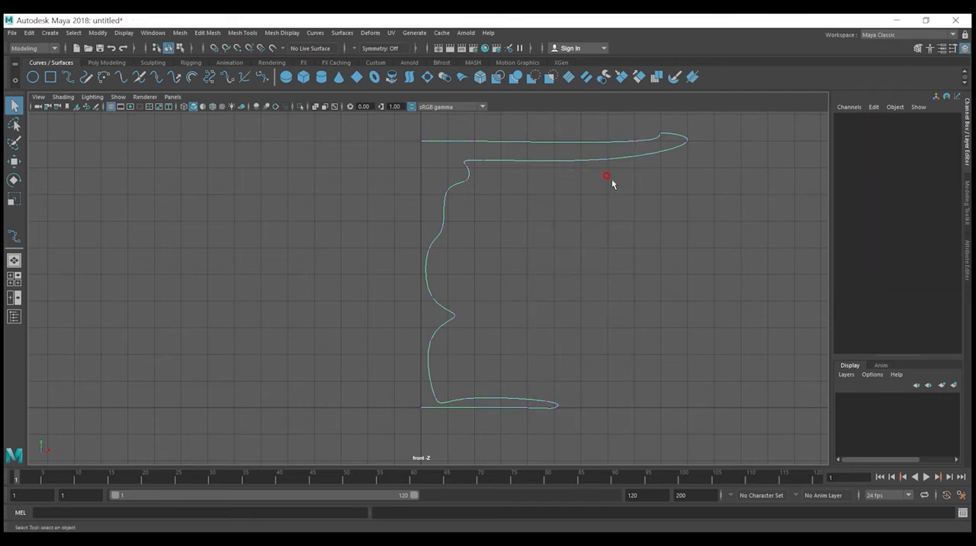
click(680, 141)
key(w)
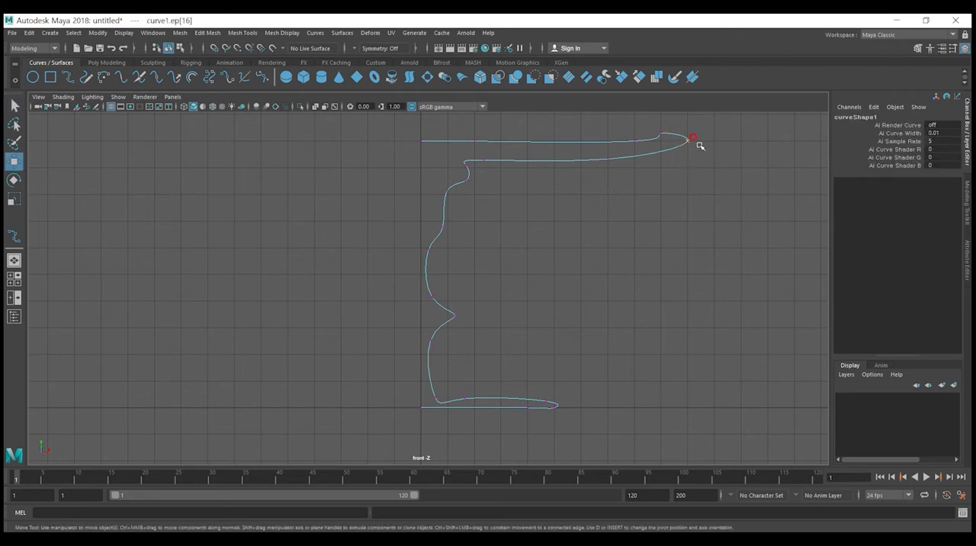
drag(687, 122, 717, 145)
click(659, 151)
click(659, 151)
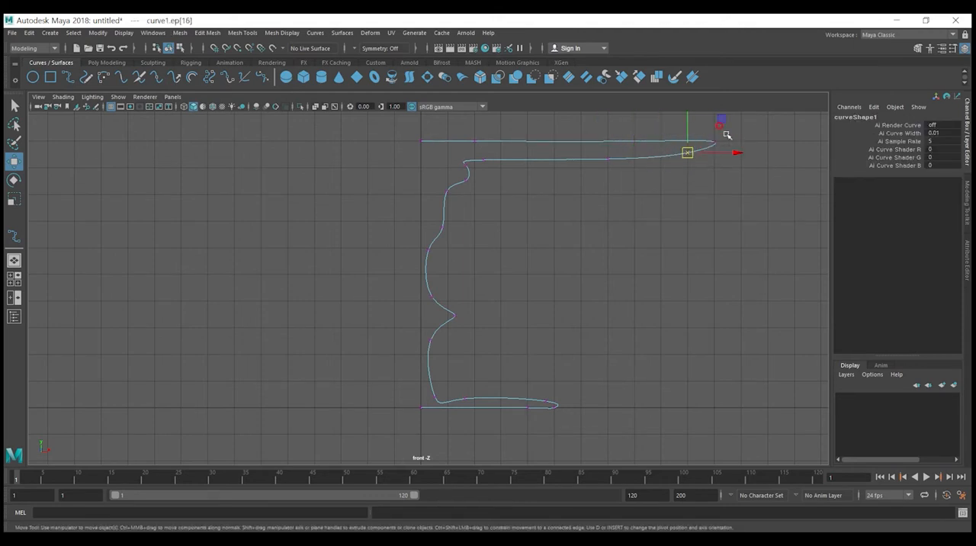
Step: Adjust the edit points along the tabletop's upper face and underside to even out its thin profile
drag(629, 167, 479, 152)
drag(546, 129, 547, 122)
click(680, 176)
drag(680, 176, 650, 148)
drag(697, 123, 722, 117)
click(496, 241)
drag(497, 176, 533, 163)
click(500, 200)
Step: Move the stem's edit points to square the upper collar, soften the middle bulge and round the transition into the base
drag(436, 204, 475, 152)
click(492, 200)
drag(467, 330, 486, 289)
click(448, 274)
click(441, 401)
drag(469, 368, 467, 354)
click(500, 371)
Step: Reshape the base's outer edit points into a thin tapered rim and return the curve to object mode
click(555, 410)
drag(582, 408, 595, 405)
click(585, 393)
click(547, 402)
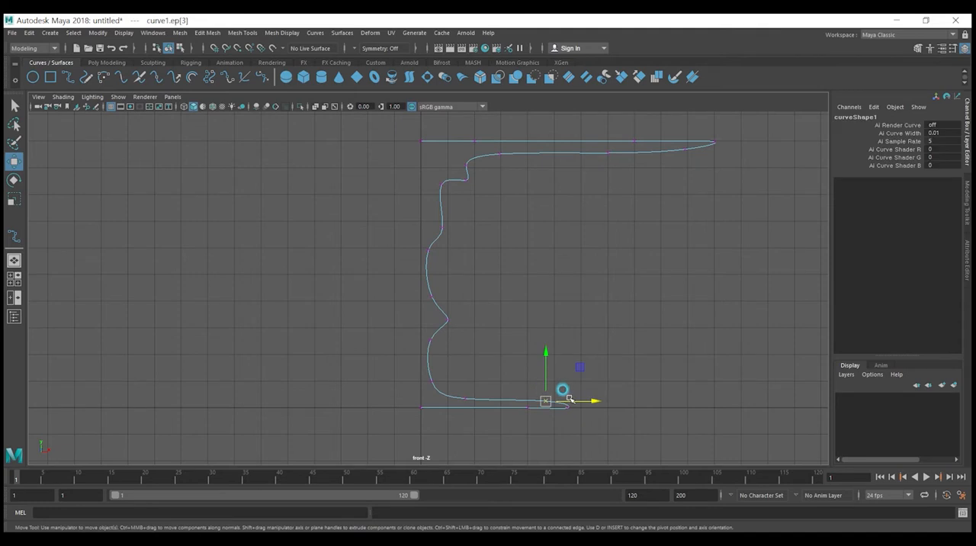
drag(579, 369, 553, 368)
click(461, 357)
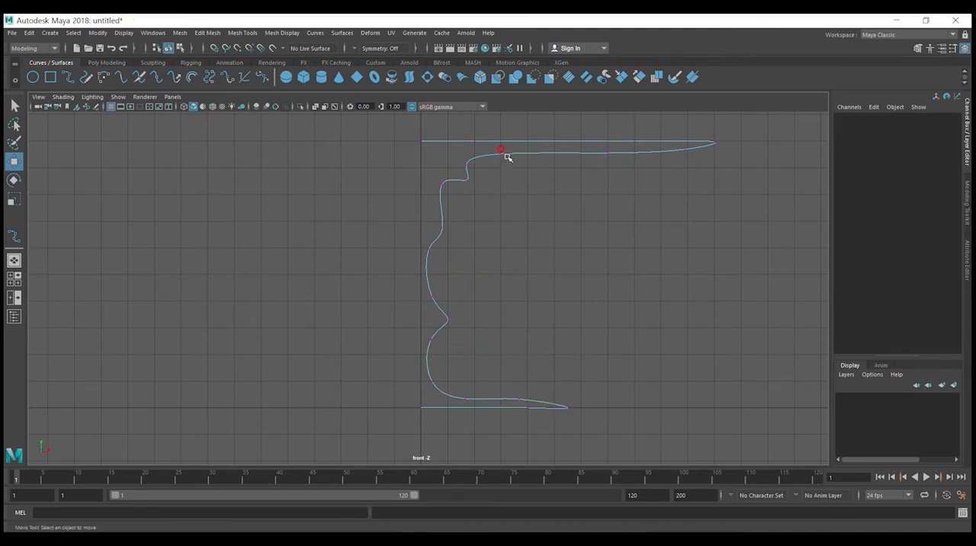
right_drag(507, 154, 554, 144)
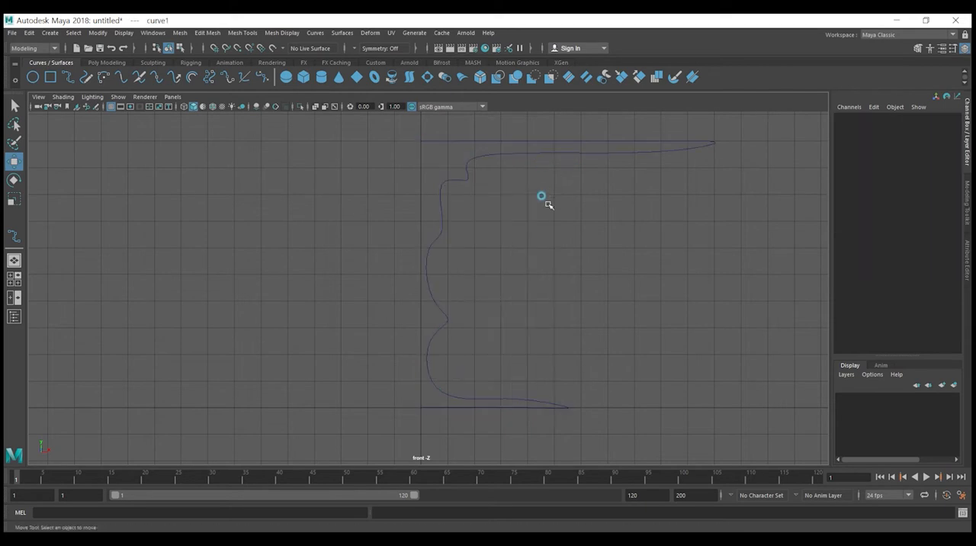
Step: Revolve the profile curve 360 degrees around the Y axis into a round pedestal table
key(space)
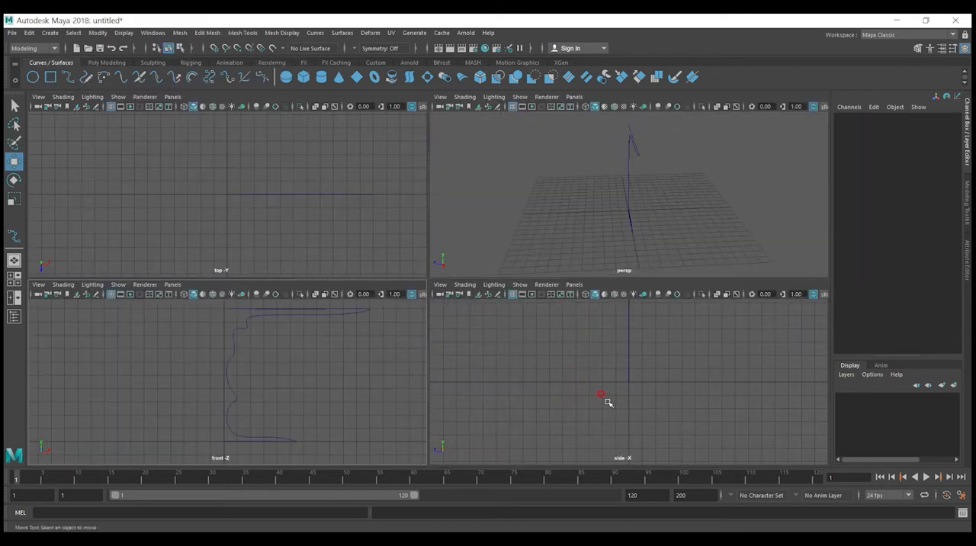
alt+drag(634, 209, 575, 155)
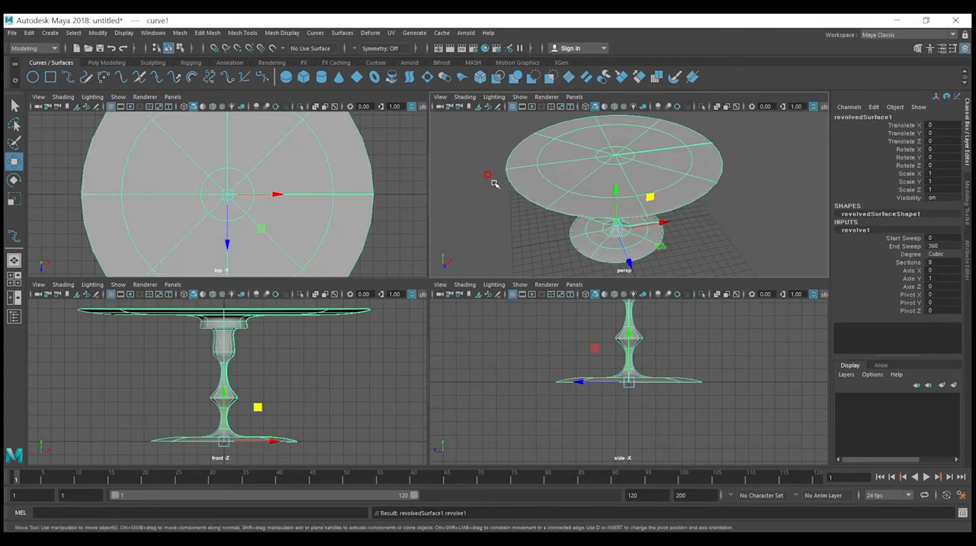
alt+drag(665, 224, 712, 218)
click(712, 218)
scroll(577, 209, down, 5)
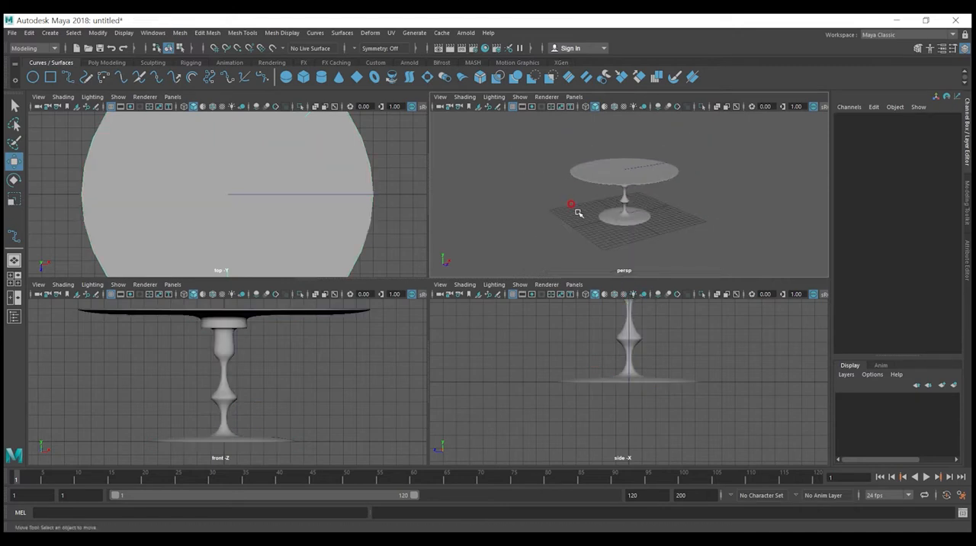
key(space)
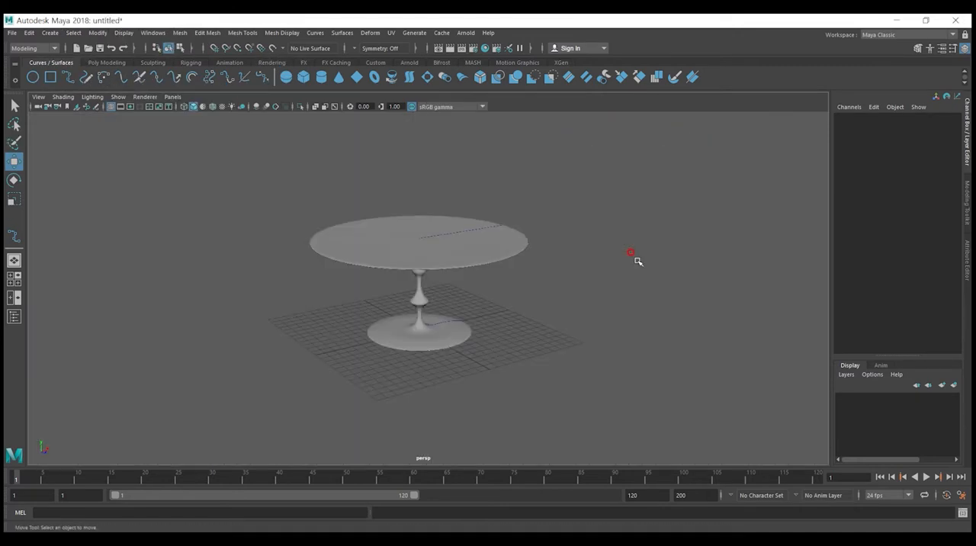
alt+drag(593, 287, 571, 304)
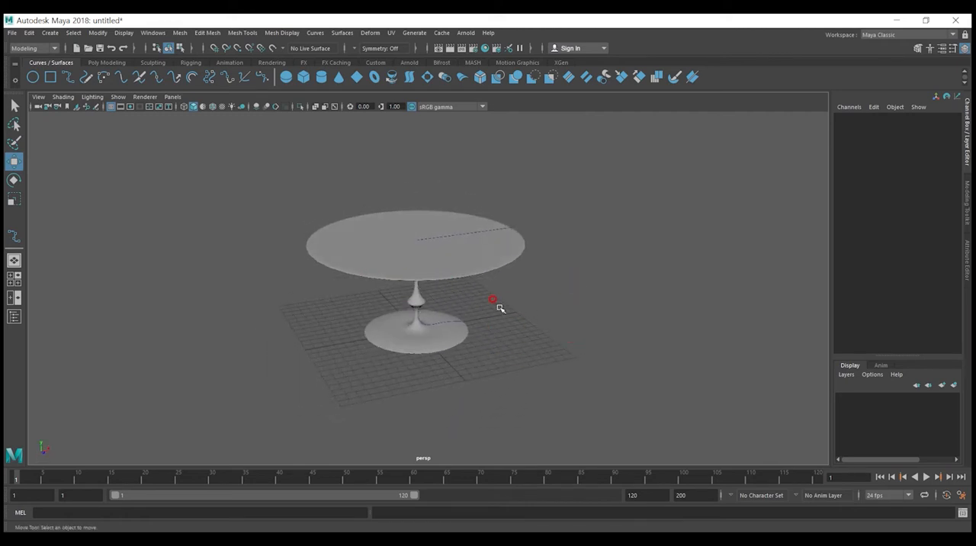
alt+middle_drag(499, 308, 547, 303)
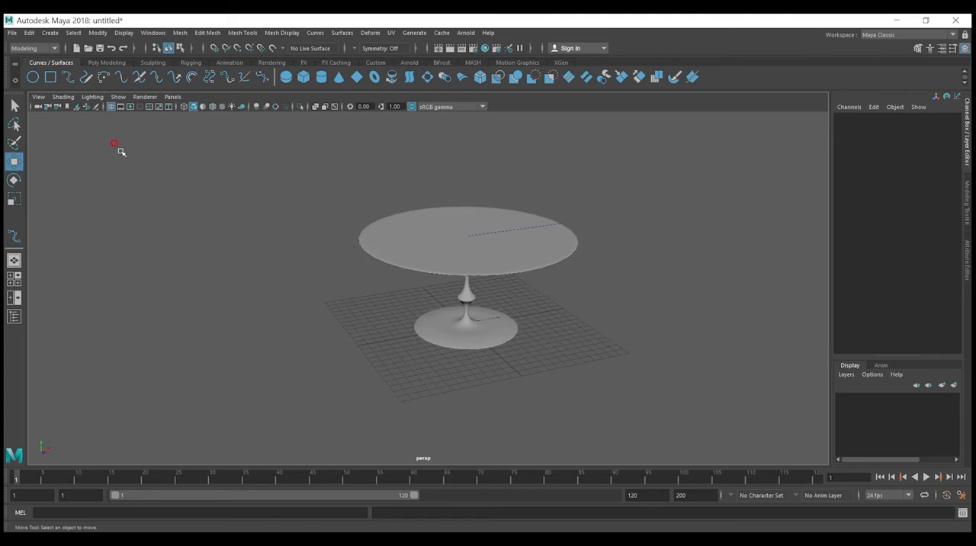
Step: Switch the active command set to FX to make the nCloth simulation commands available
click(52, 48)
click(35, 90)
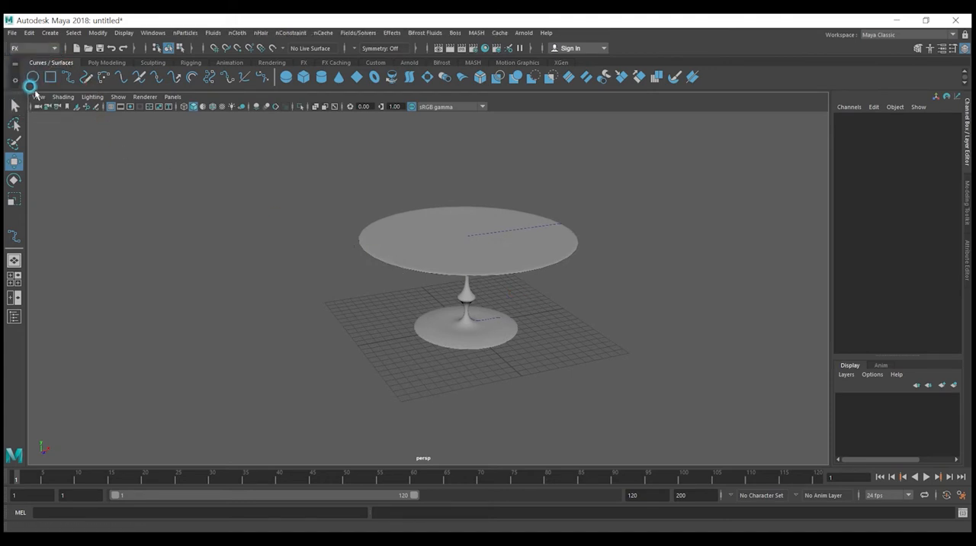
alt+drag(556, 283, 449, 255)
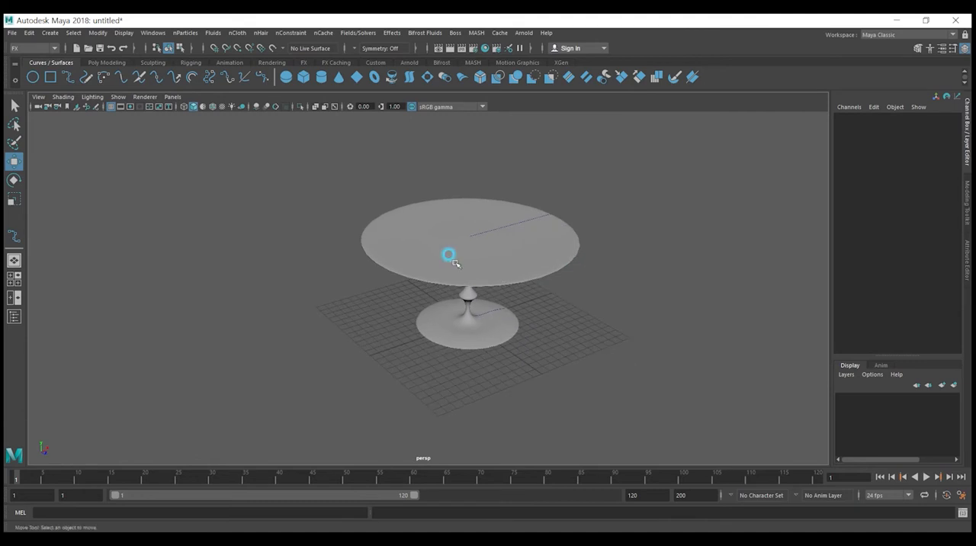
Step: Create a polygon plane at the origin and scale it uniformly to about 23.35 so it covers the grid
click(98, 62)
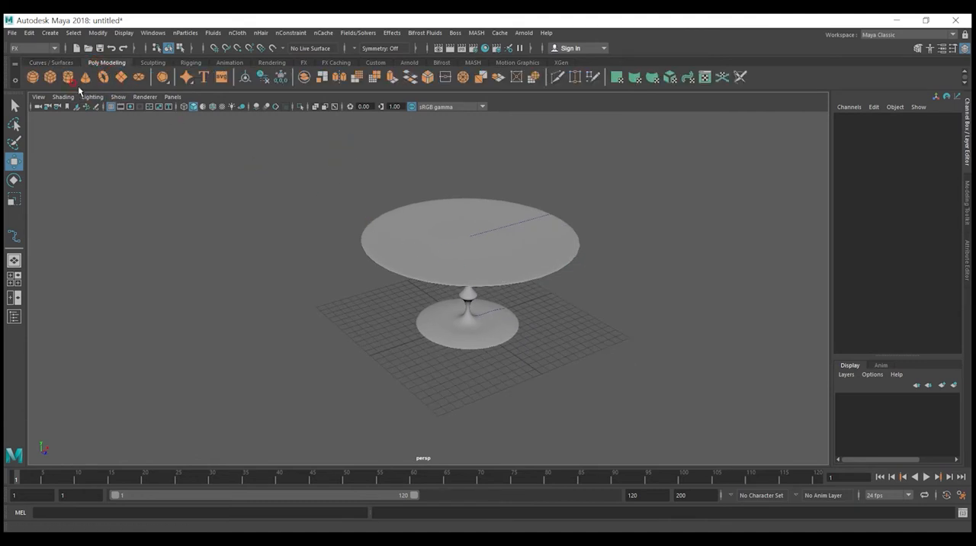
click(120, 77)
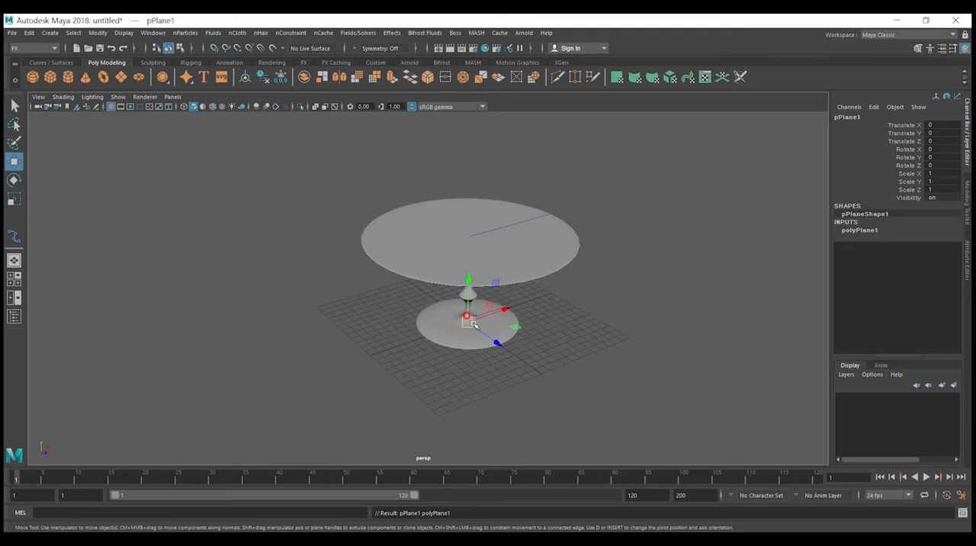
key(r)
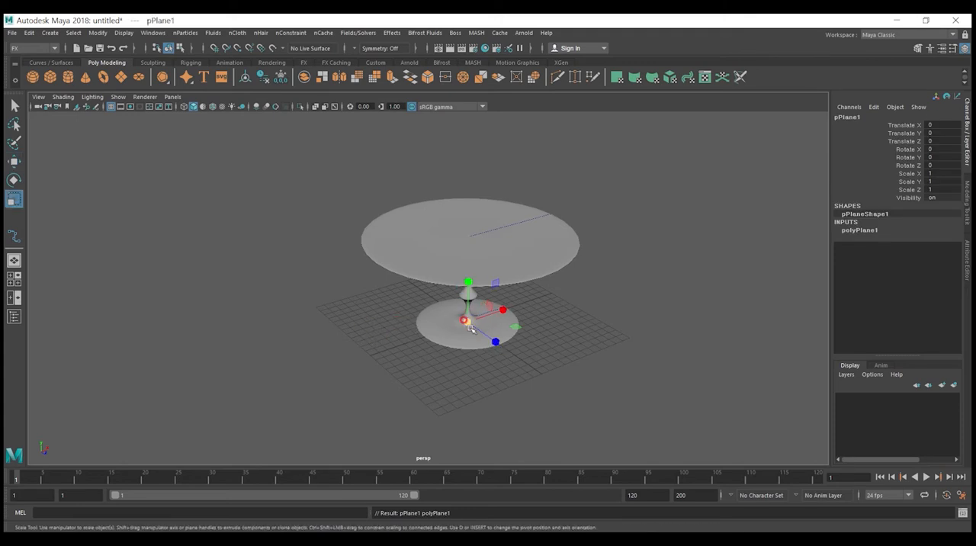
drag(467, 324, 606, 154)
alt+drag(686, 276, 655, 298)
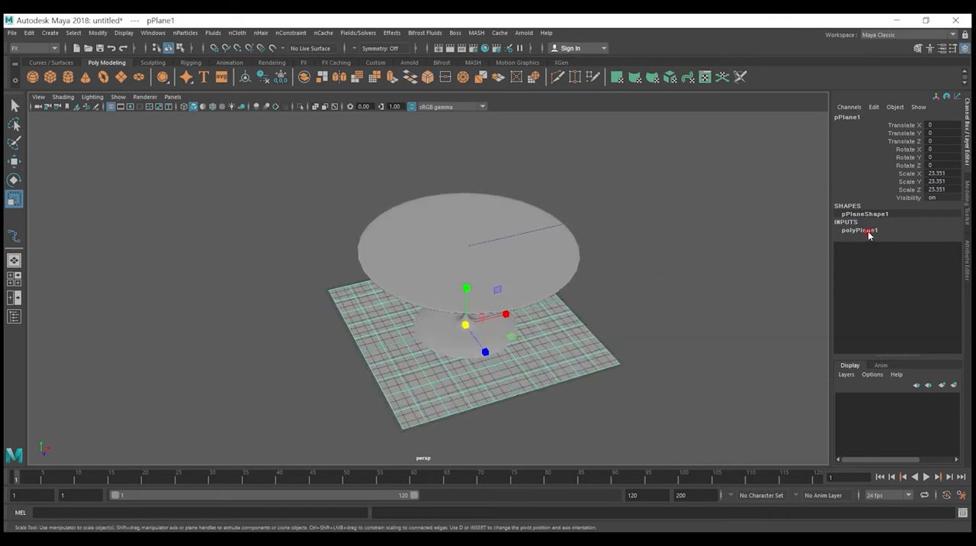
Step: Set the plane's width and height subdivisions to 40
click(868, 231)
drag(940, 254, 937, 260)
double_click(938, 262)
key(Return)
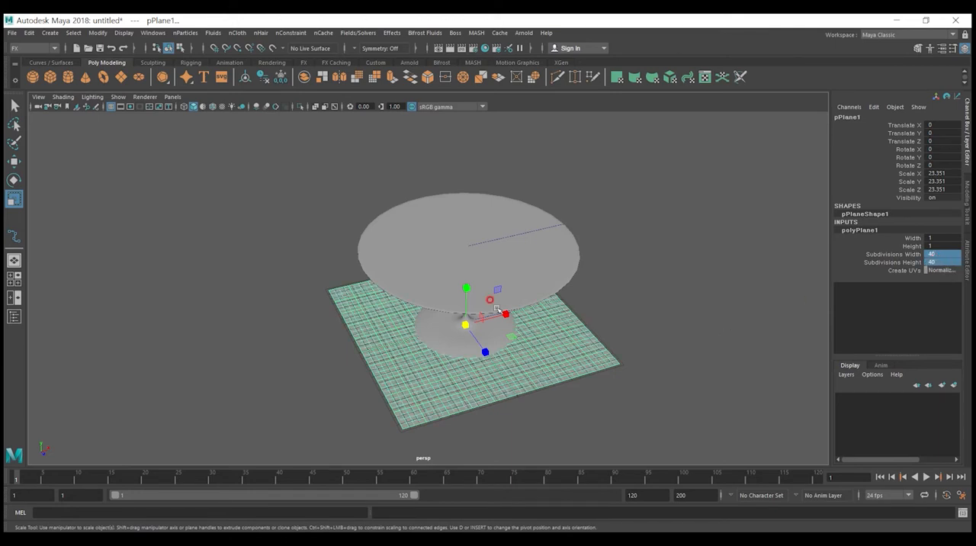
Step: Raise the plane along Y to about 11.49 so it sits just above the tabletop
key(w)
alt+drag(494, 314, 504, 320)
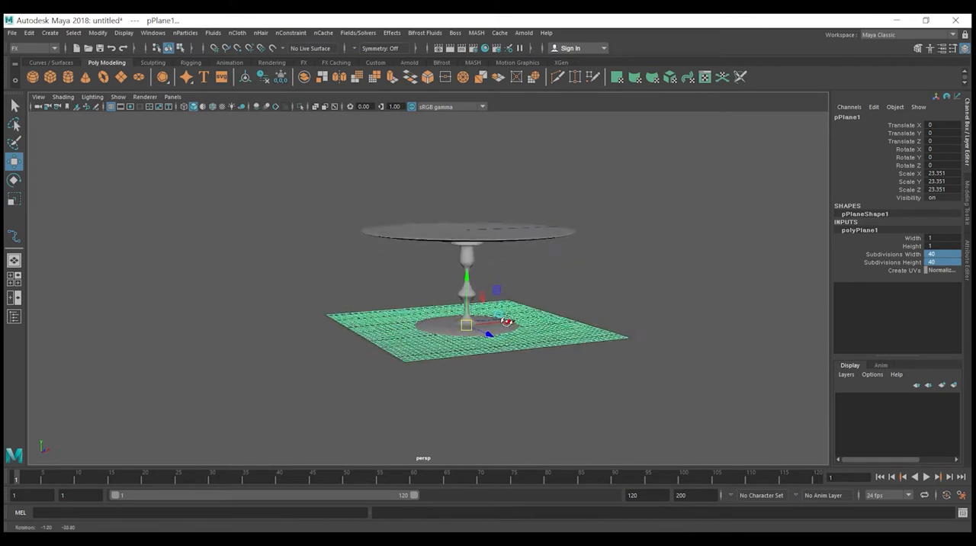
drag(467, 276, 475, 203)
scroll(488, 207, up, 3)
drag(480, 142, 476, 152)
alt+drag(549, 266, 516, 224)
key(Delete)
click(481, 215)
mouse_move(565, 267)
alt+mouse_down()
mouse_move(556, 292)
mouse_move(550, 272)
mouse_move(553, 294)
mouse_move(567, 244)
mouse_move(582, 251)
mouse_move(573, 260)
alt+mouse_up()
click(505, 234)
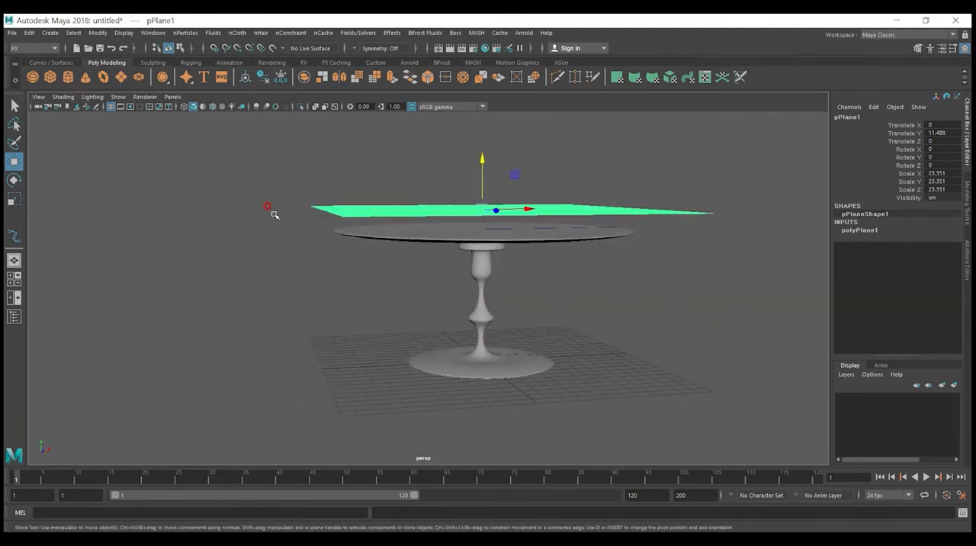
drag(229, 206, 311, 206)
mouse_move(239, 249)
mouse_down()
mouse_move(244, 279)
mouse_move(229, 309)
mouse_move(269, 353)
mouse_move(266, 372)
mouse_up()
drag(286, 155, 290, 177)
drag(343, 148, 364, 183)
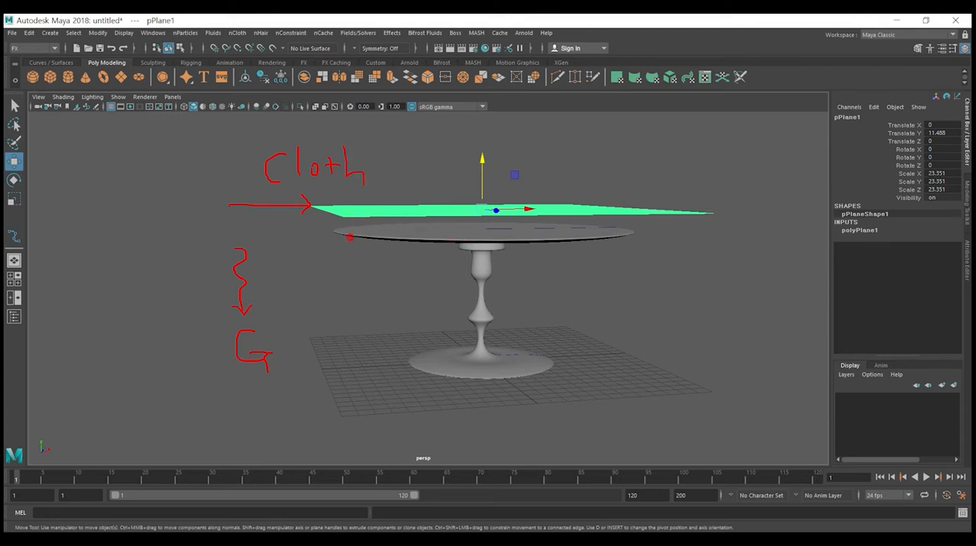
mouse_move(334, 262)
mouse_down()
mouse_move(334, 236)
mouse_move(576, 233)
mouse_move(632, 265)
mouse_up()
mouse_move(319, 263)
mouse_down()
mouse_move(318, 239)
mouse_move(363, 228)
mouse_move(608, 227)
mouse_move(631, 240)
mouse_move(630, 272)
mouse_up()
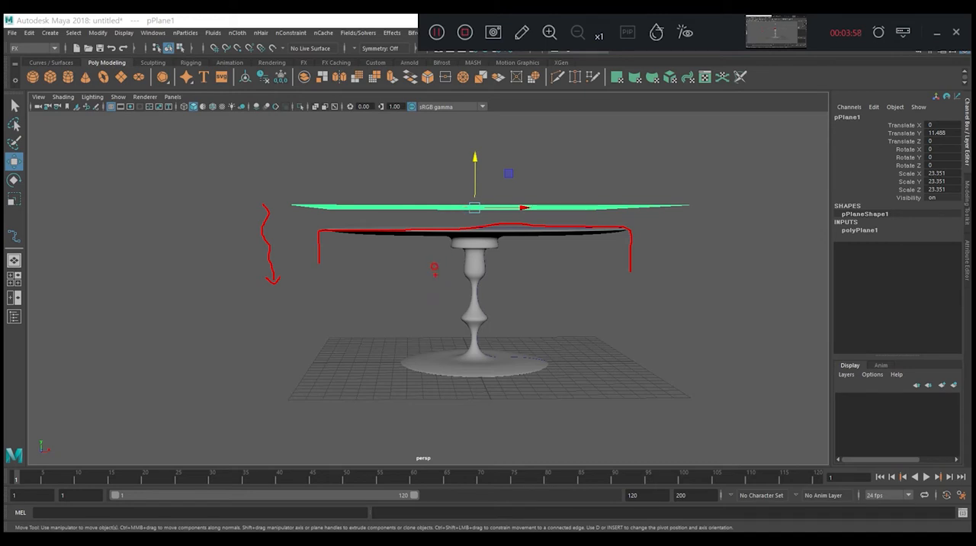
mouse_move(471, 307)
mouse_down()
mouse_move(486, 296)
mouse_move(510, 326)
mouse_up()
mouse_move(580, 326)
mouse_down()
mouse_move(579, 317)
mouse_move(606, 329)
mouse_up()
key(Escape)
Step: Convert the subdivided plane above the table into an nCloth object
alt+drag(282, 182, 130, 115)
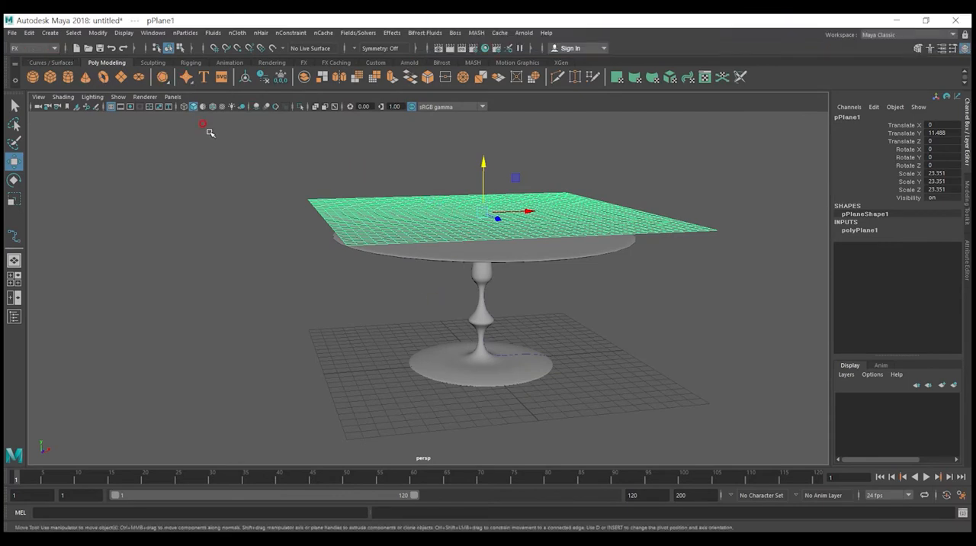
click(237, 33)
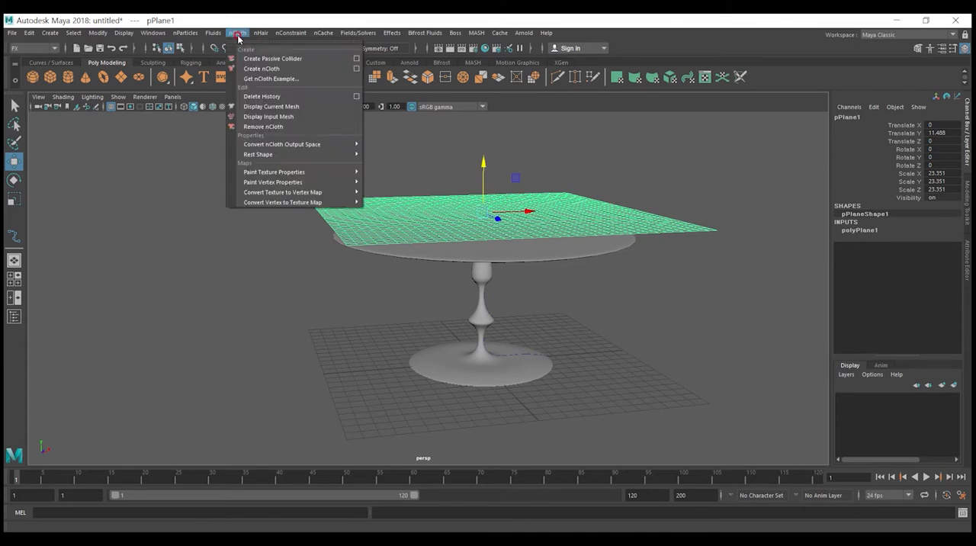
click(267, 71)
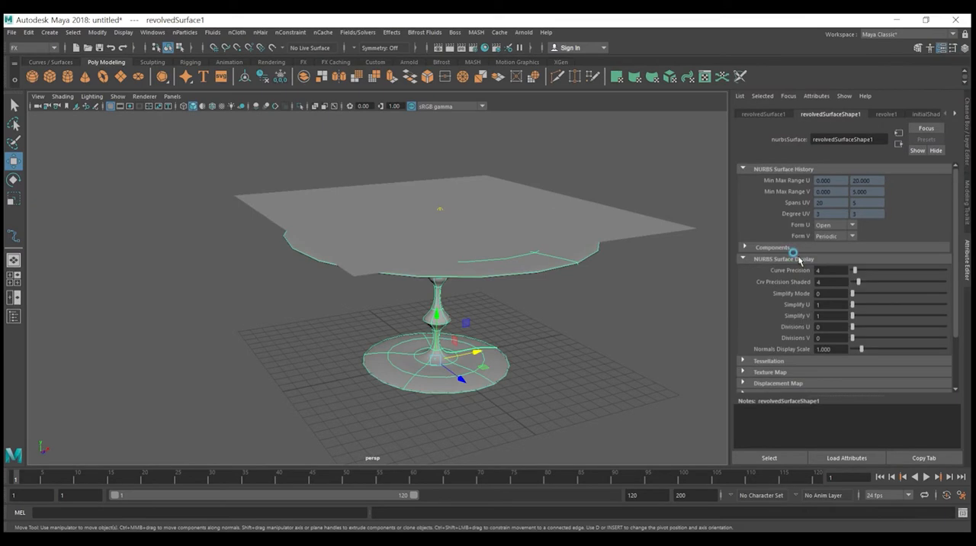
Step: Duplicate the revolved table surface and move the copy along negative X, clear of the original
click(799, 259)
key(ctrl+d)
drag(474, 356, 228, 402)
click(443, 379)
mouse_move(502, 403)
alt+mouse_down()
mouse_move(489, 373)
mouse_move(491, 388)
alt+mouse_up()
click(163, 356)
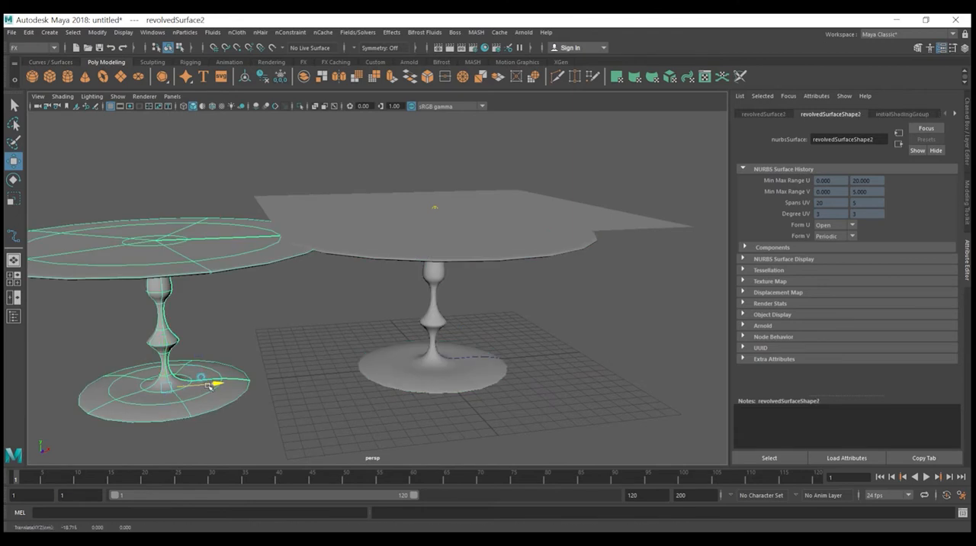
drag(214, 386, 157, 394)
alt+drag(337, 343, 423, 340)
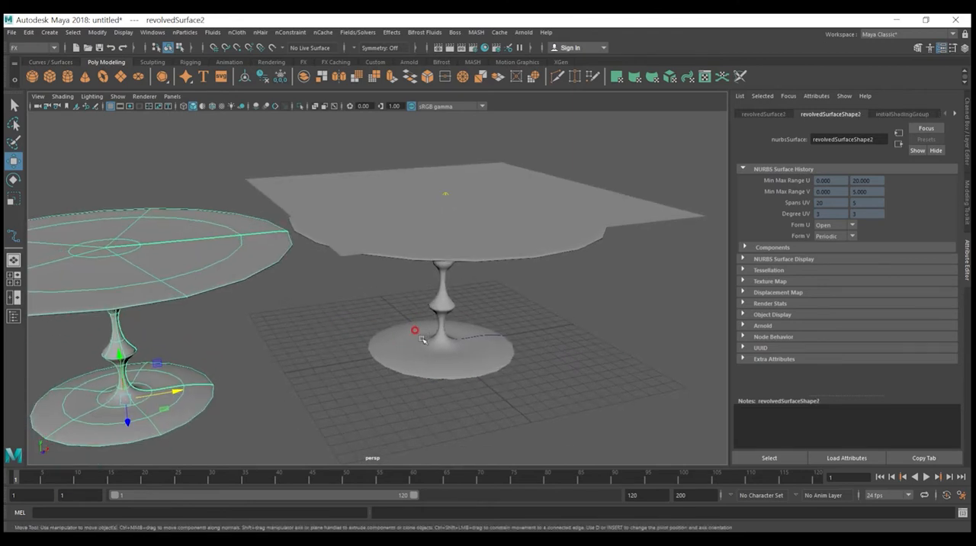
Step: Convert the original revolved table under the cloth from NURBS to polygons
click(423, 340)
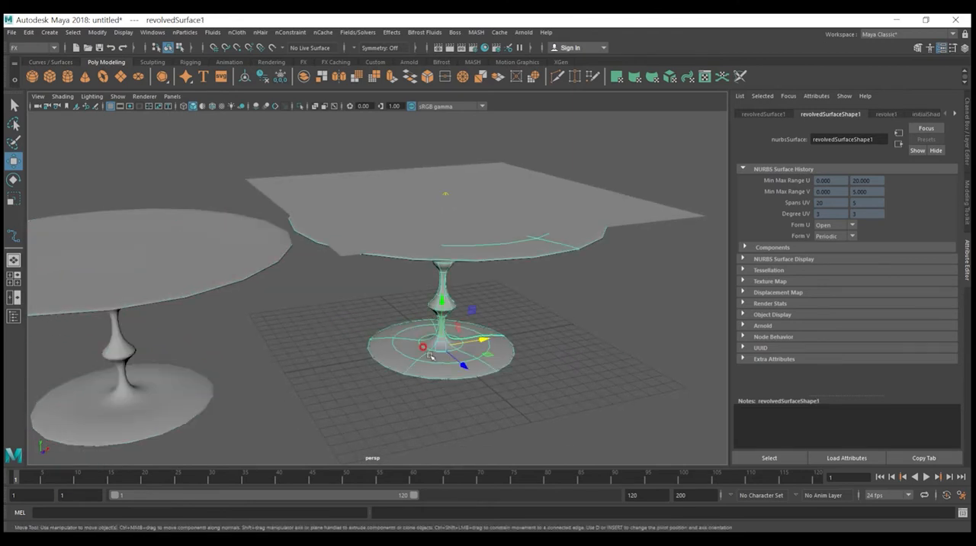
right_click(431, 357)
click(99, 33)
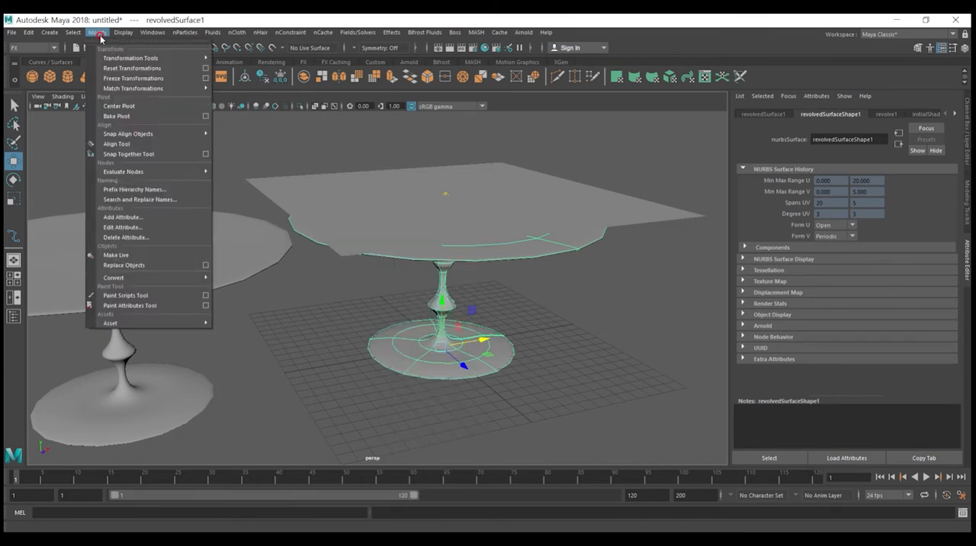
mouse_move(130, 277)
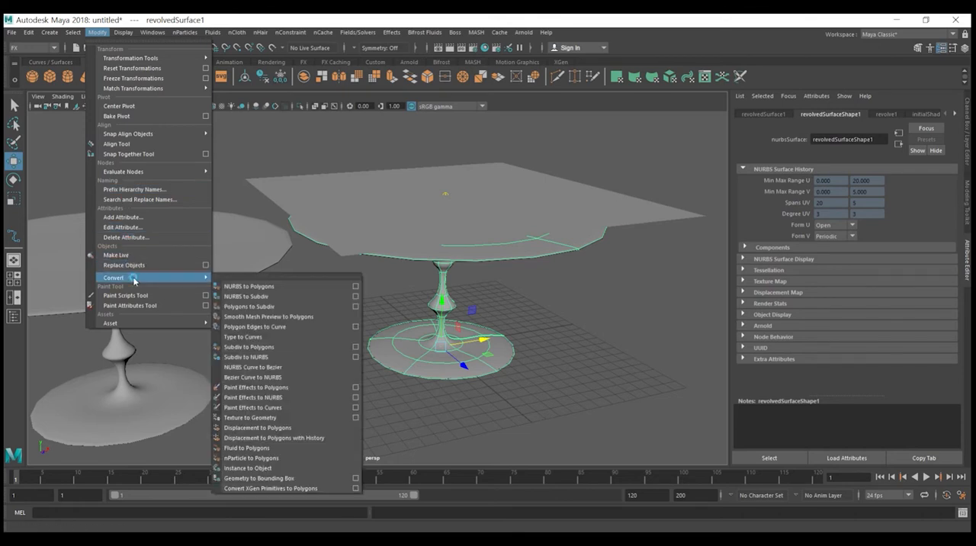
click(281, 287)
click(222, 333)
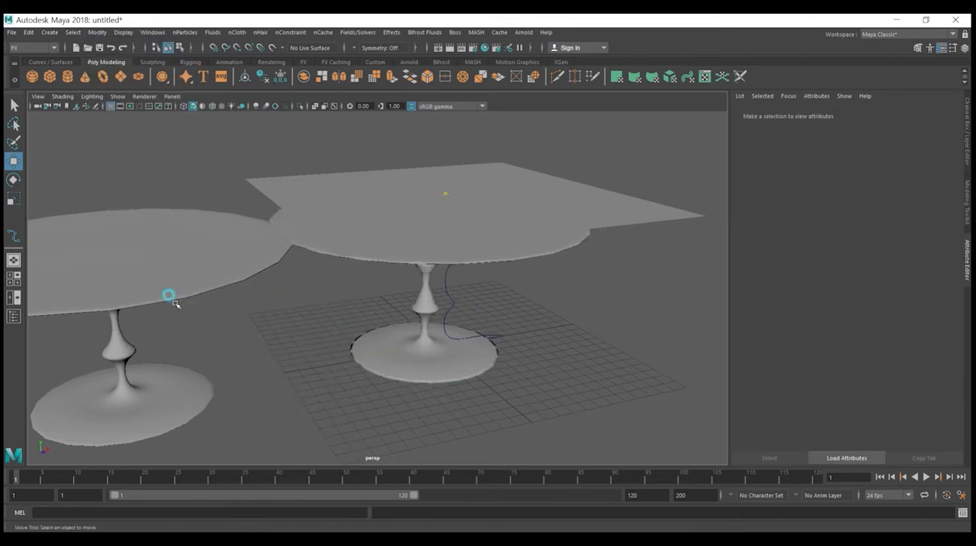
Step: Hide the duplicate table and move the original NURBS table along negative X, away from its polygon version
click(162, 279)
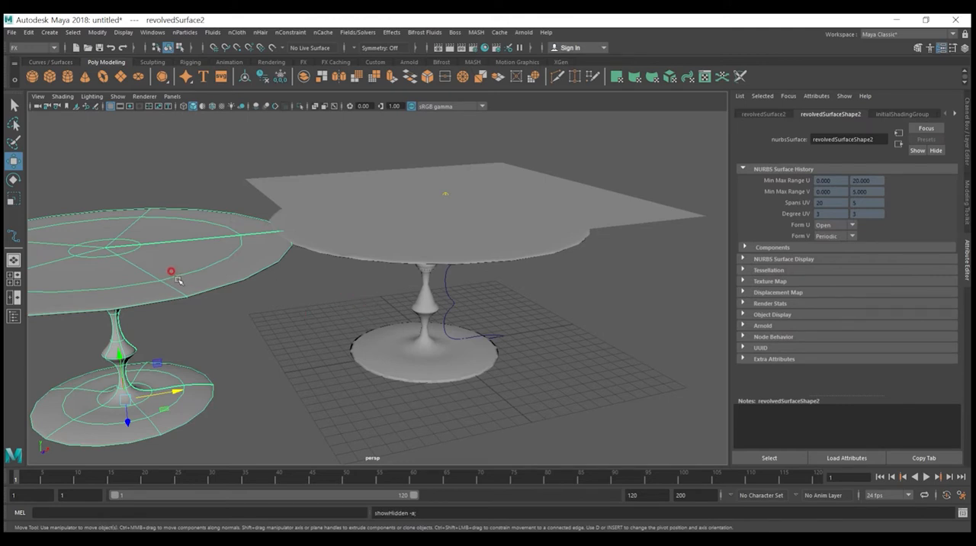
key(ctrl+h)
click(414, 341)
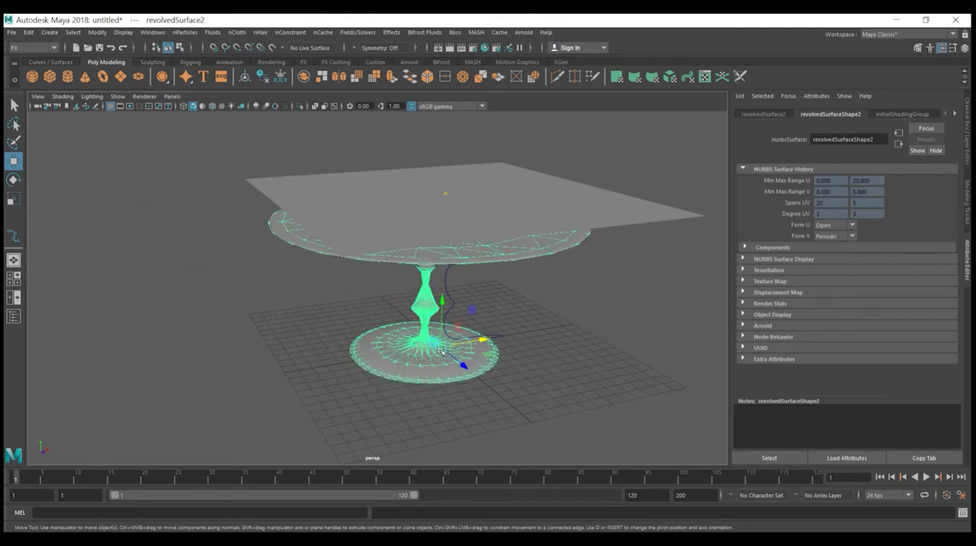
alt+drag(500, 352, 546, 357)
click(444, 355)
alt+drag(440, 356, 298, 350)
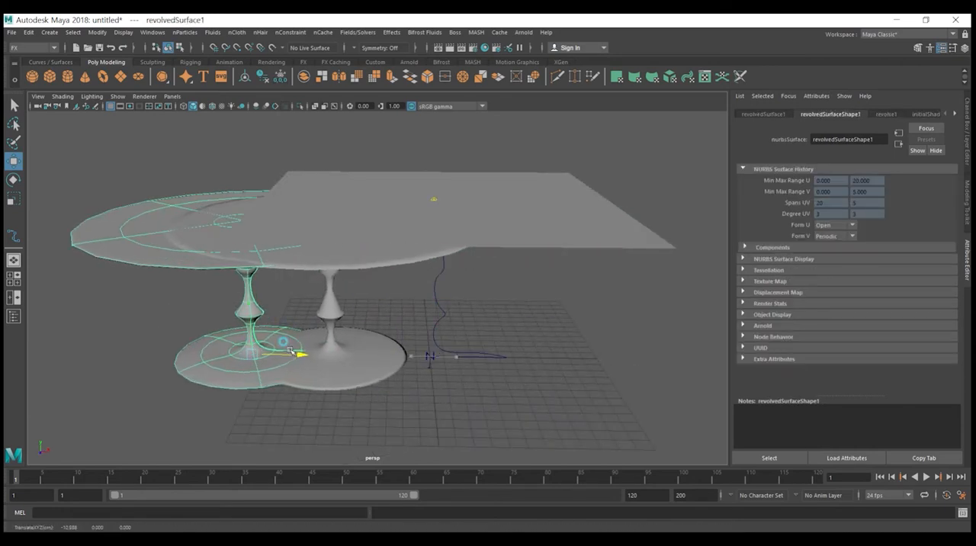
Step: Move the polygon table along X to the grid centre under the cloth and delete the original NURBS table
click(305, 360)
drag(556, 362, 665, 360)
click(222, 367)
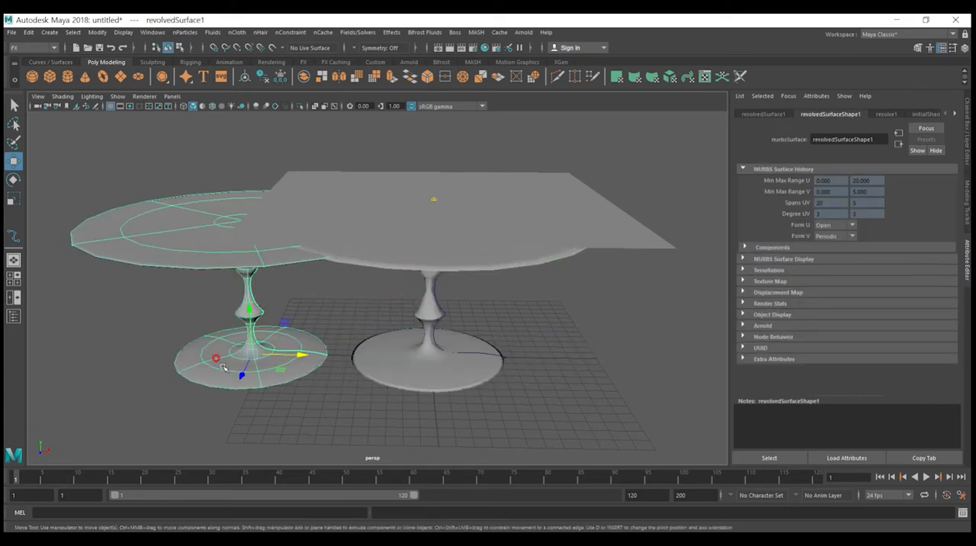
key(Delete)
Step: Make the polygon table a passive collider for the cloth
click(375, 369)
alt+drag(404, 350, 492, 371)
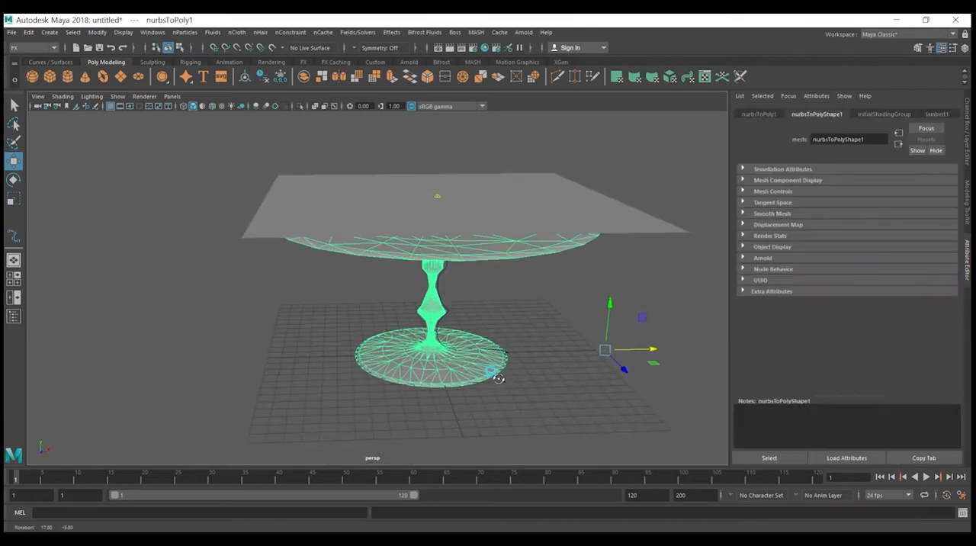
click(185, 32)
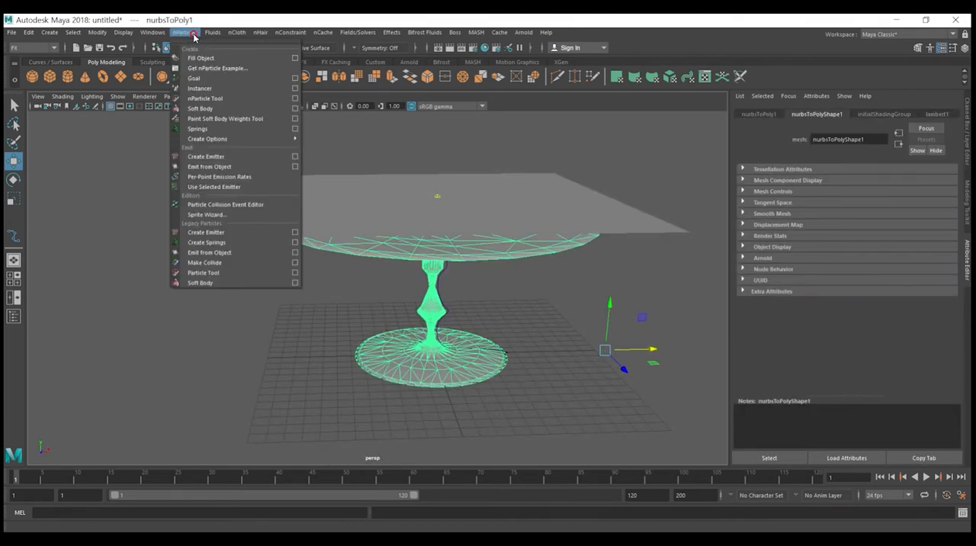
click(239, 33)
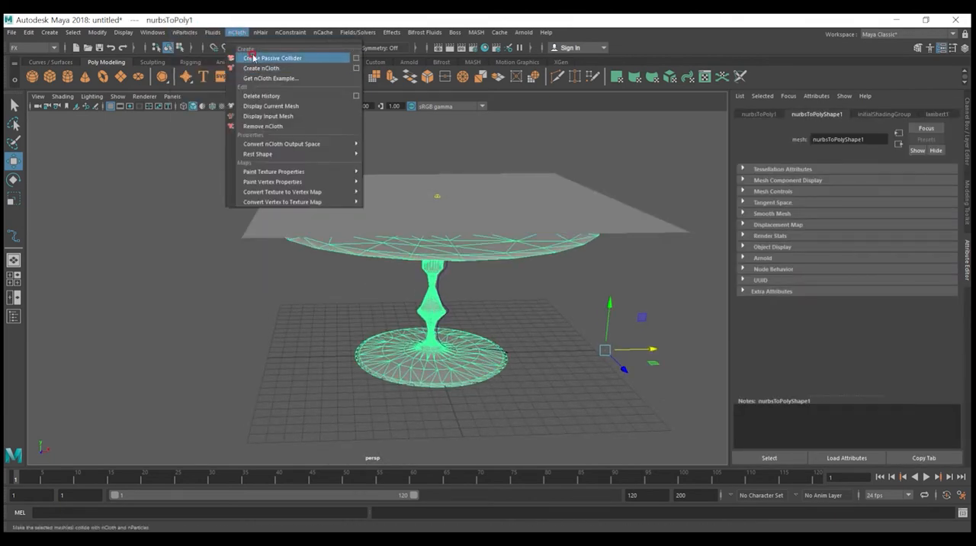
click(252, 55)
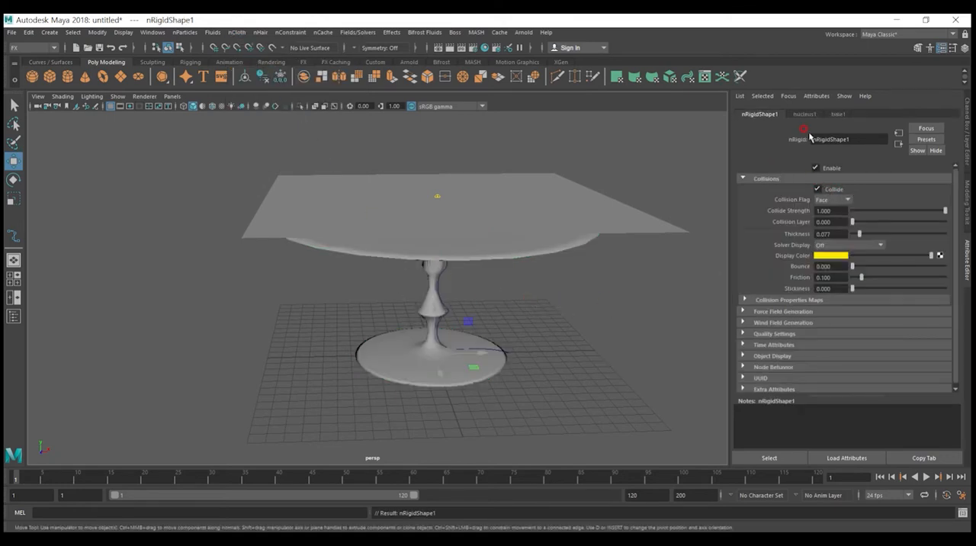
Step: Play the timeline to test the cloth simulation over the table
mouse_move(809, 118)
mouse_down()
mouse_move(779, 116)
mouse_move(823, 106)
mouse_up()
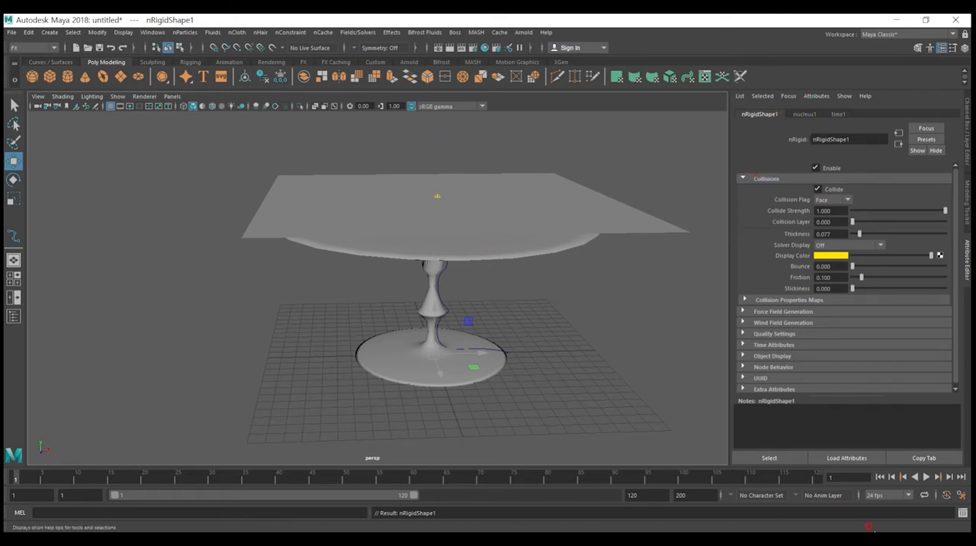
click(924, 477)
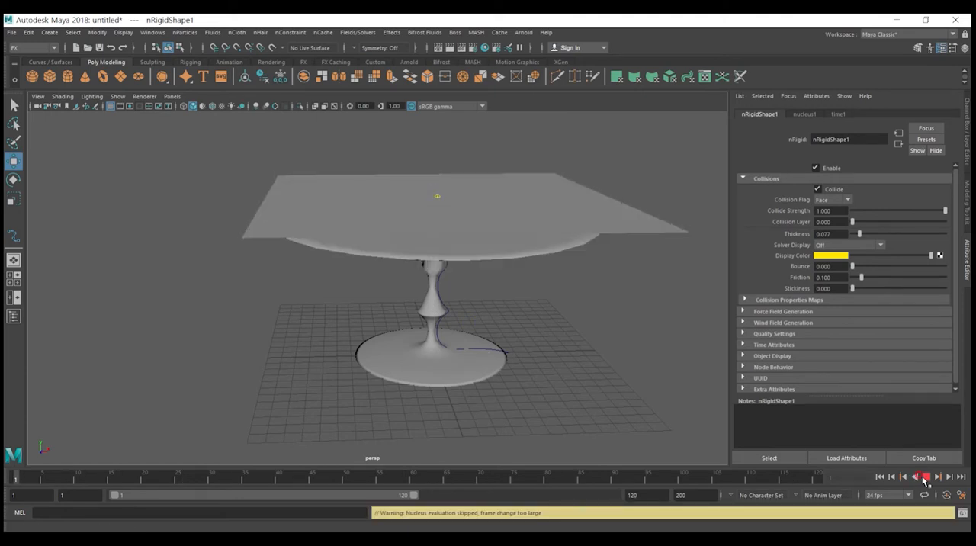
click(925, 478)
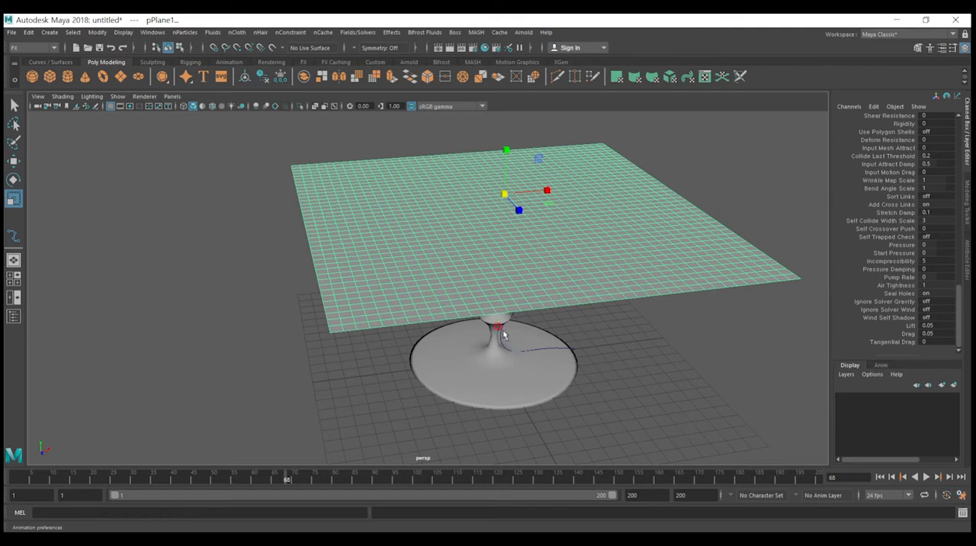
Step: Set both the playback end and the animation end to frame 500 in the time slider preferences and save them
click(961, 496)
double_click(439, 195)
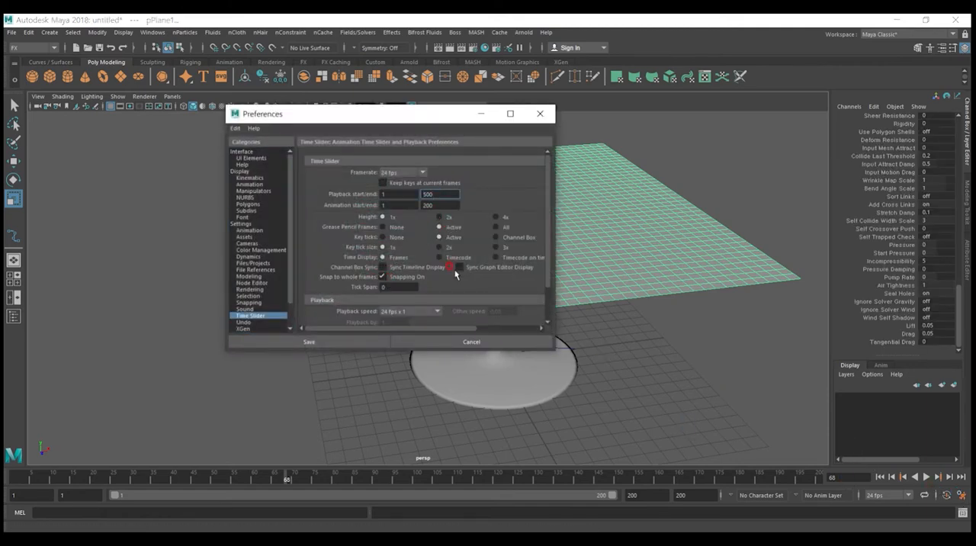
click(440, 201)
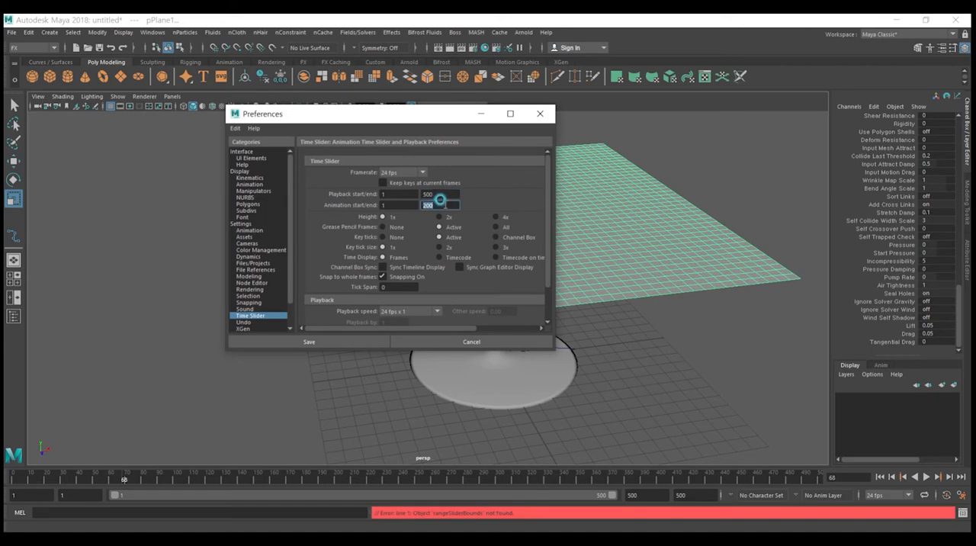
text(500)
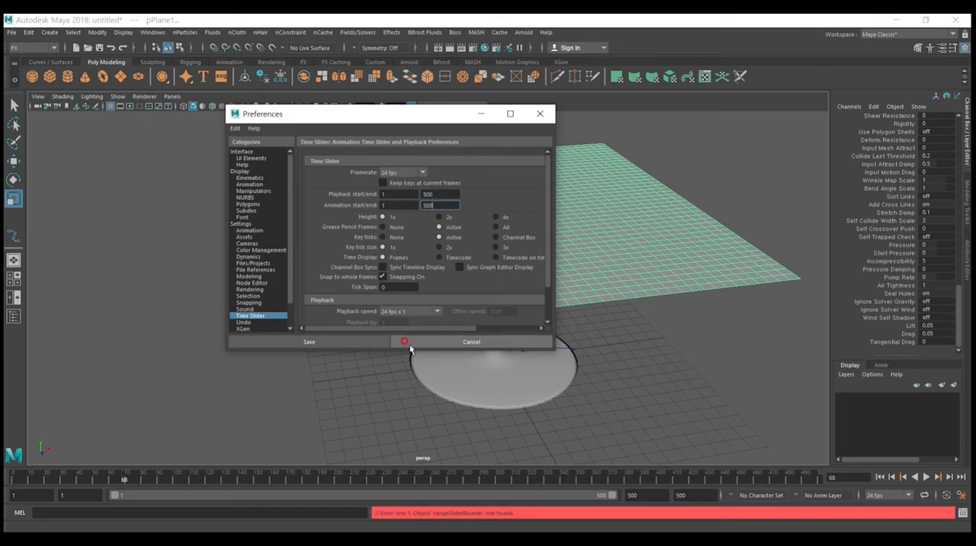
click(367, 341)
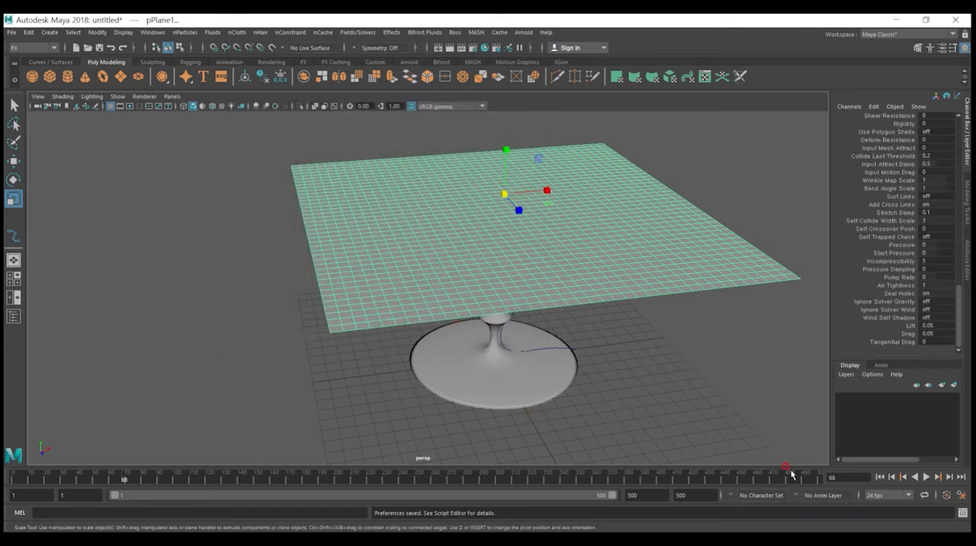
Step: Run the cloth simulation with the extended timeline, stop it once the cloth drapes, and rewind to frame 1
click(926, 478)
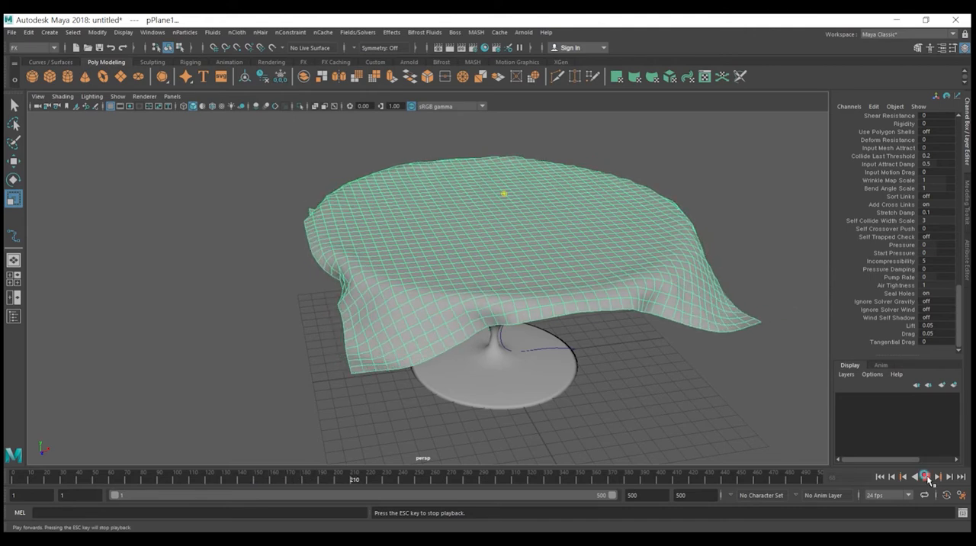
click(926, 477)
click(880, 477)
Step: Scale the polygon table uniformly to 0.896 and move it along X to 11.416 to recentre it under the cloth
click(513, 373)
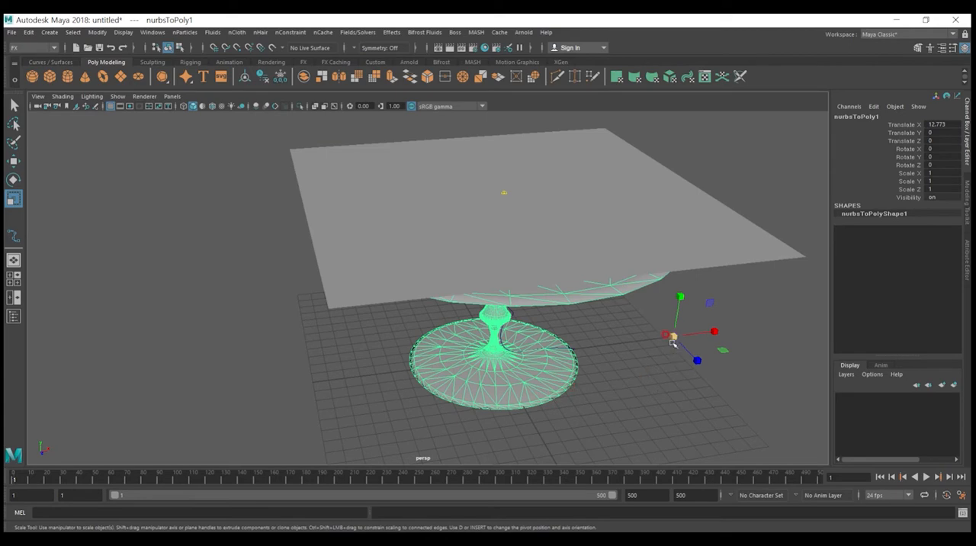
alt+drag(616, 366, 613, 359)
drag(706, 360, 645, 240)
key(w)
drag(721, 361, 706, 369)
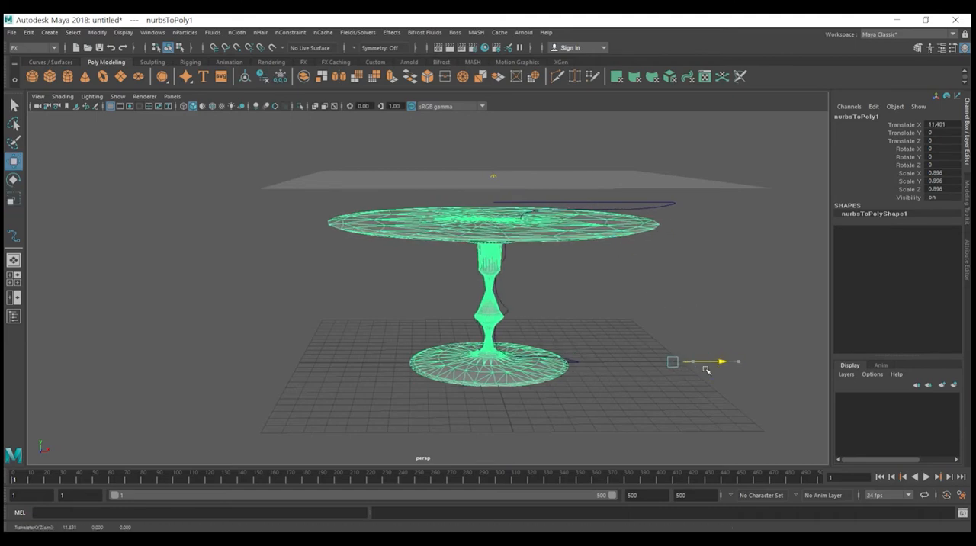
Step: Lower the cloth plane along Y to 9.937, closer to the tabletop
click(516, 182)
drag(491, 143, 492, 177)
alt+drag(551, 250, 679, 373)
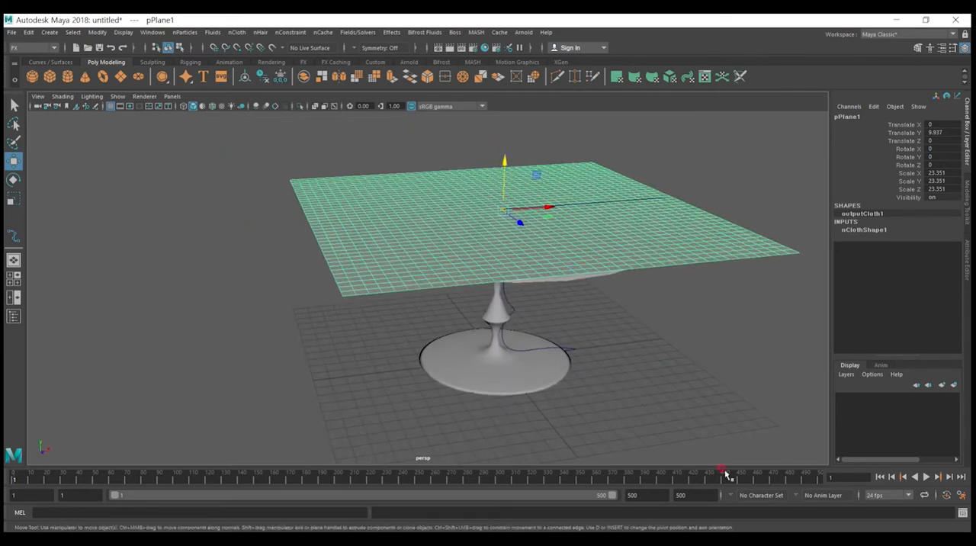
Step: Play the simulation with the lowered cloth through frame 500, viewing the drape from around the table, and rewind to the start
click(925, 477)
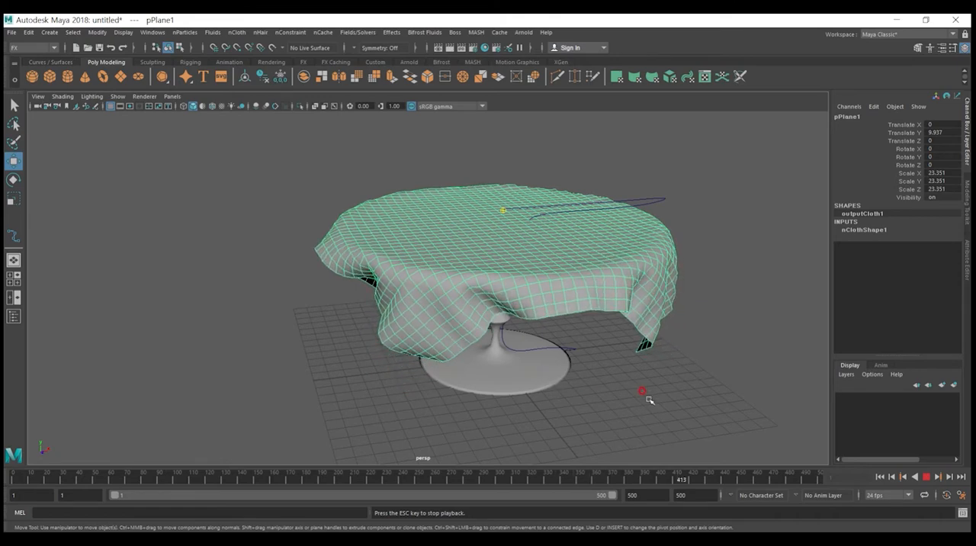
alt+drag(643, 398, 519, 218)
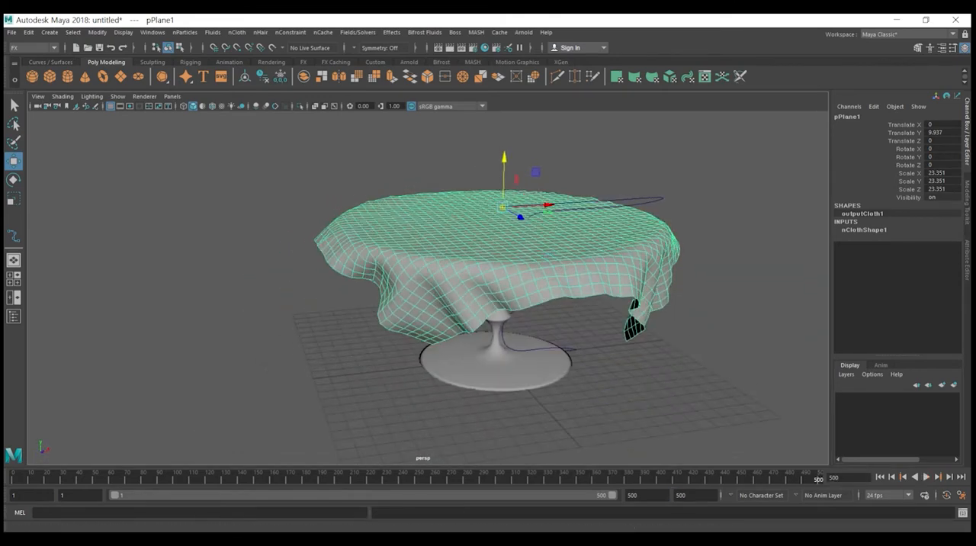
click(880, 476)
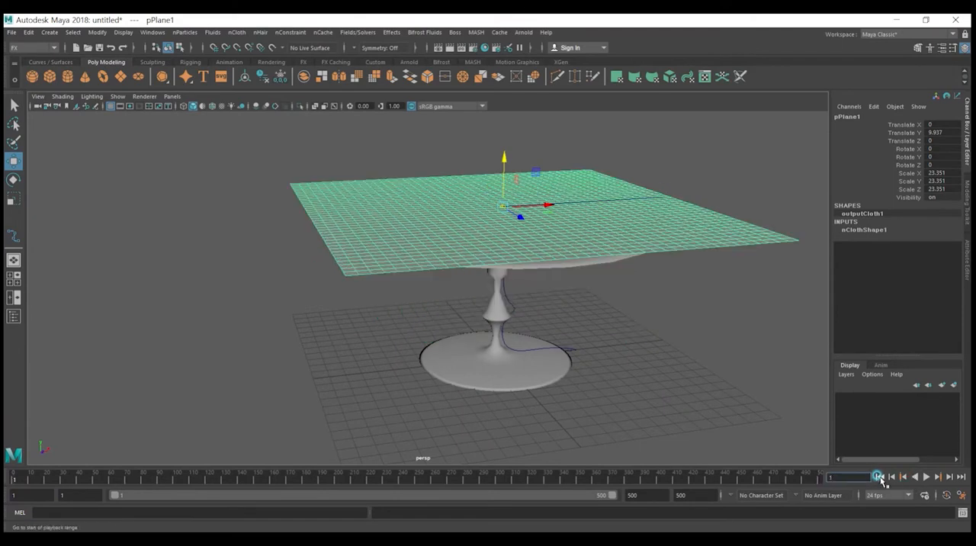
Step: Replay the simulation and stop it at frame 322 with the cloth draped over the table
click(924, 478)
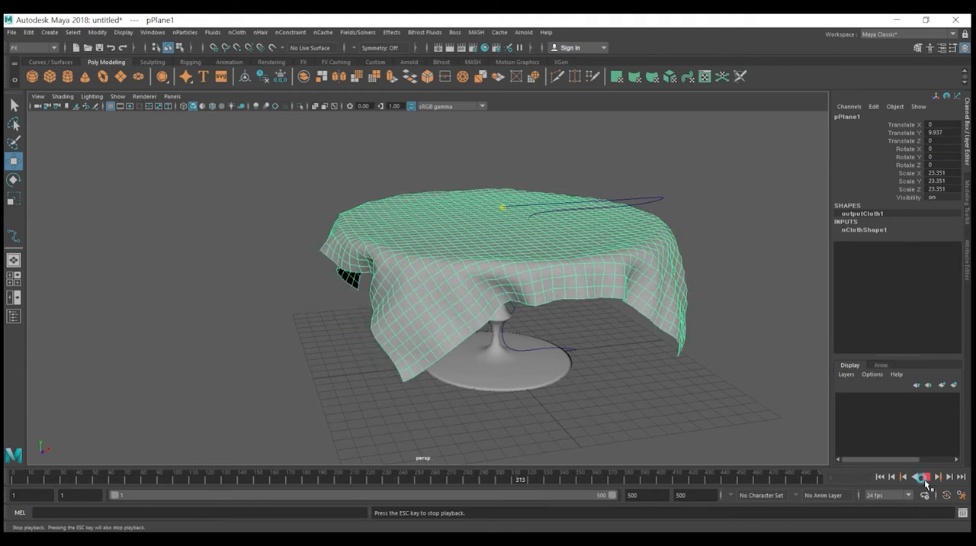
click(925, 479)
alt+drag(566, 309, 584, 320)
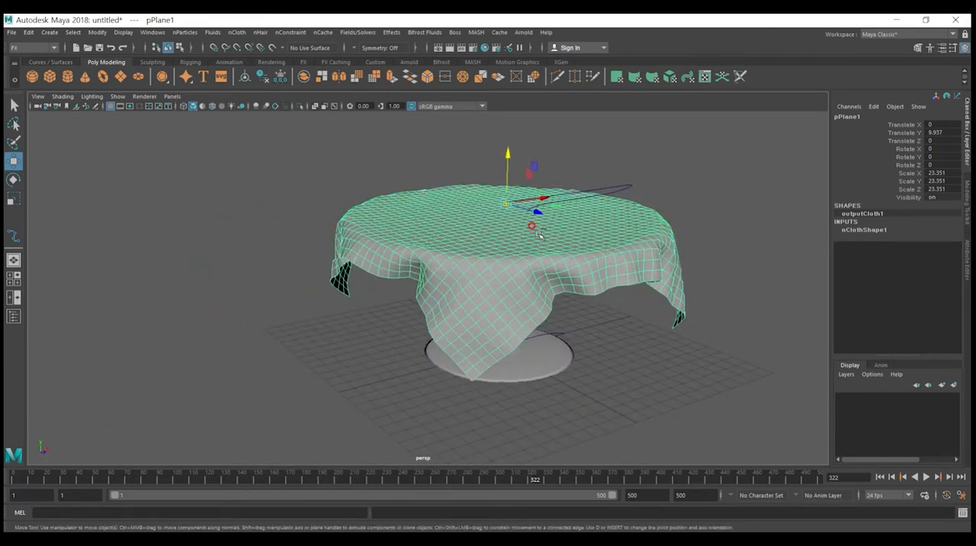
Step: Duplicate the draped cloth and move the copy along X to -20.243, beside the table
key(ctrl+d)
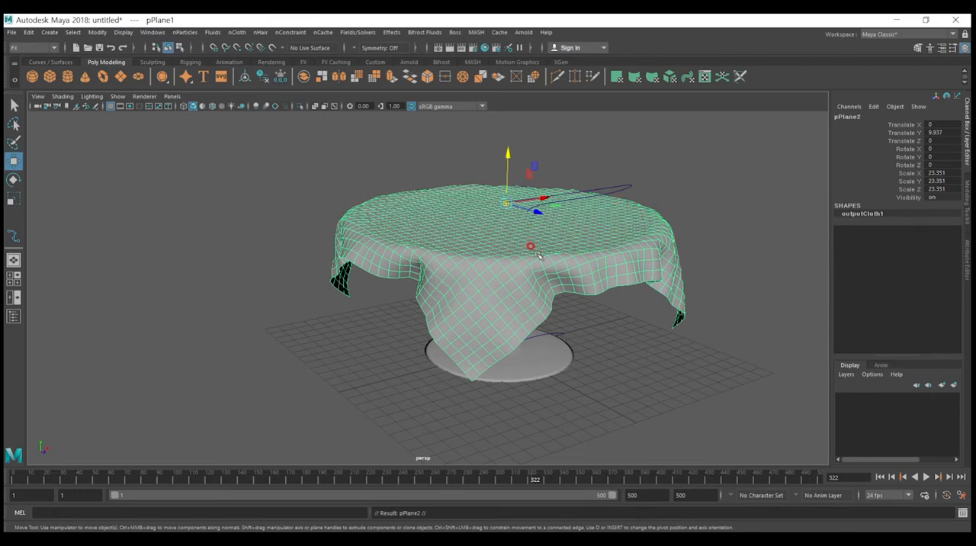
alt+drag(561, 268, 185, 244)
alt+right_drag(419, 272, 408, 183)
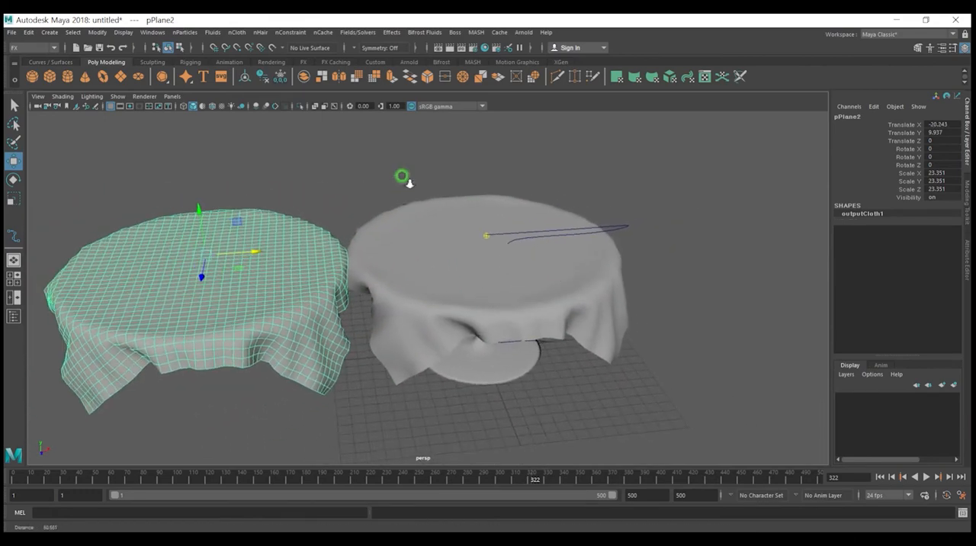
Step: Replay the simulation briefly to compare the original cloth with the static duplicate, and rewind to frame 1
click(890, 478)
click(926, 477)
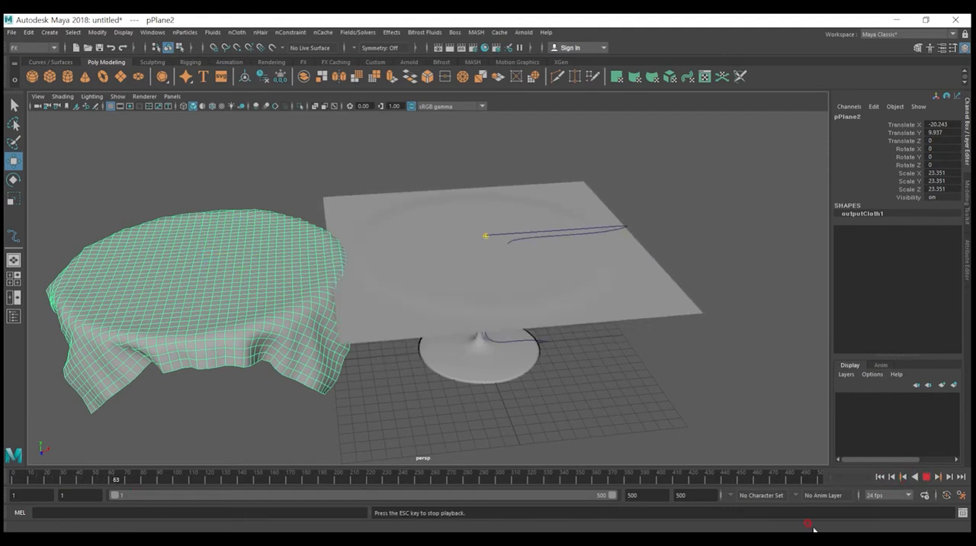
key(Escape)
click(881, 478)
Step: Delete the original simulated cloth and move the draped duplicate along X to 0.045, back over the table
click(629, 285)
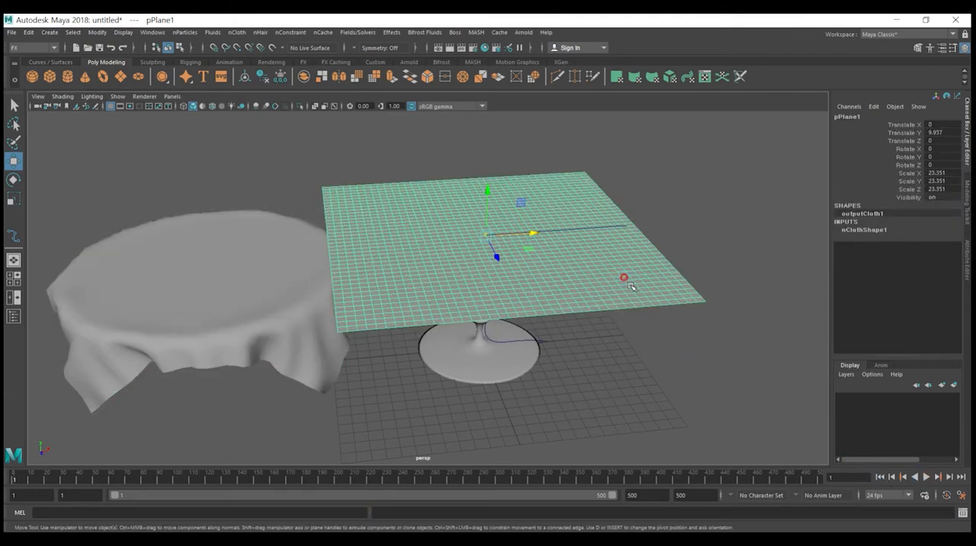
key(Delete)
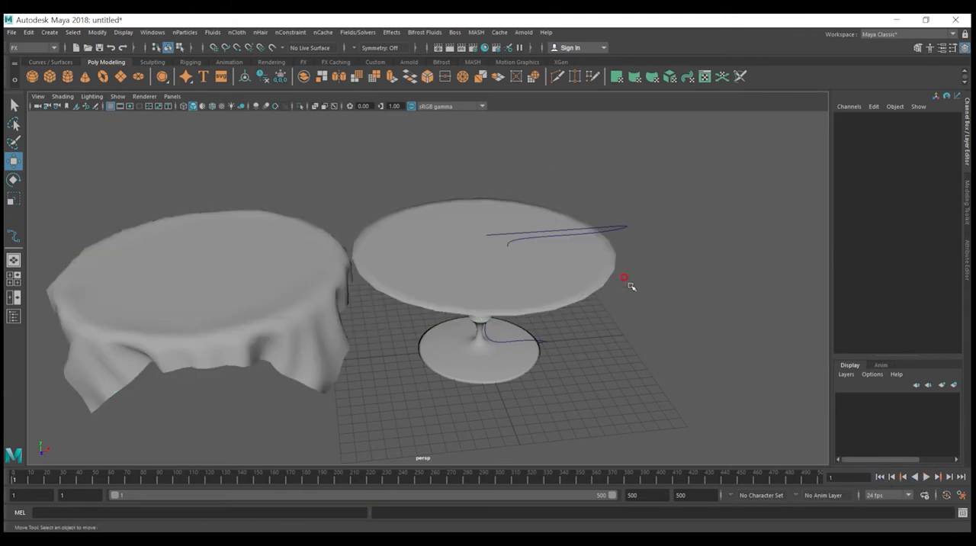
click(328, 289)
drag(252, 256, 538, 289)
scroll(508, 370, up, 5)
alt+middle_drag(528, 247, 513, 283)
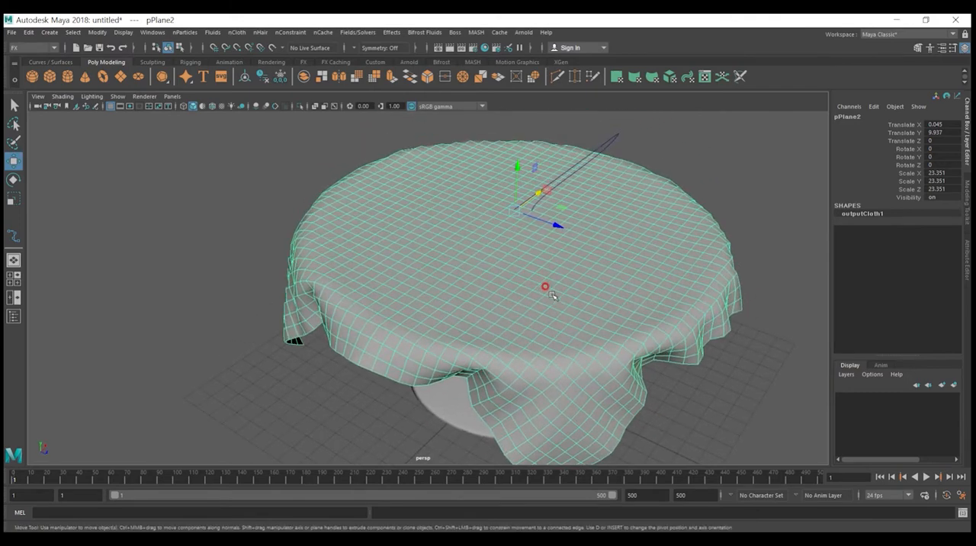
Step: Turn on smooth mesh preview for the draped cloth and inspect its folds from several sides
key(3)
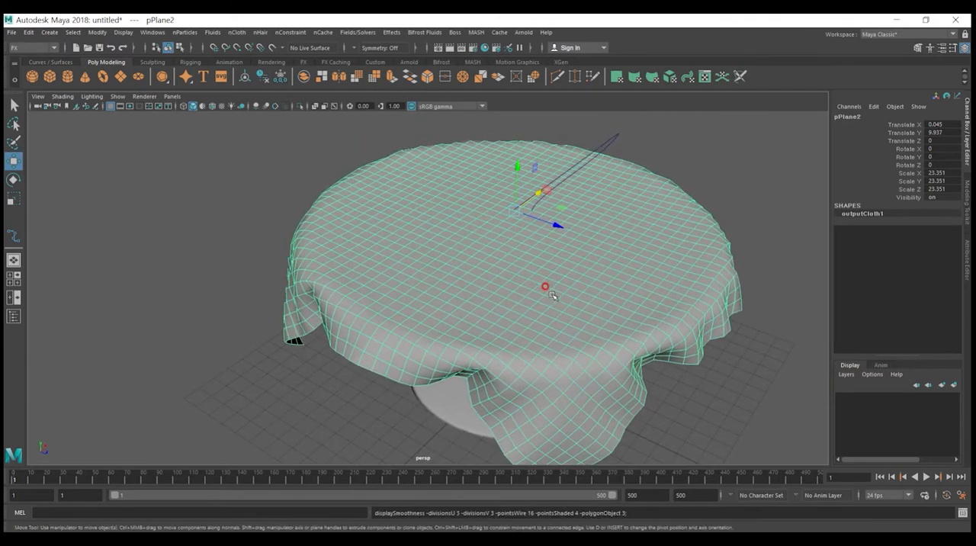
click(752, 376)
click(634, 356)
alt+drag(633, 355, 575, 437)
click(492, 372)
click(570, 424)
scroll(570, 424, down, 3)
alt+drag(529, 380, 569, 365)
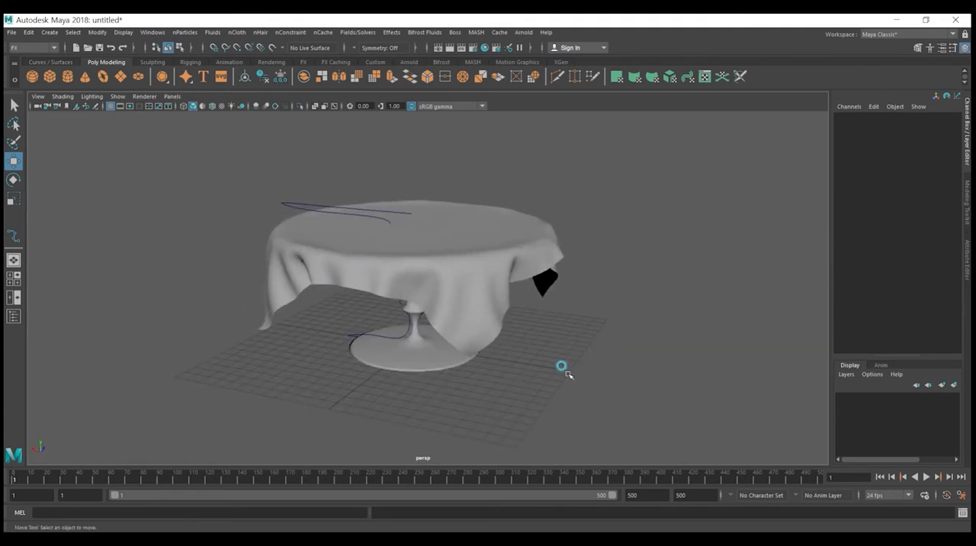
Step: Delete the polygon version of the table under the cloth
click(429, 360)
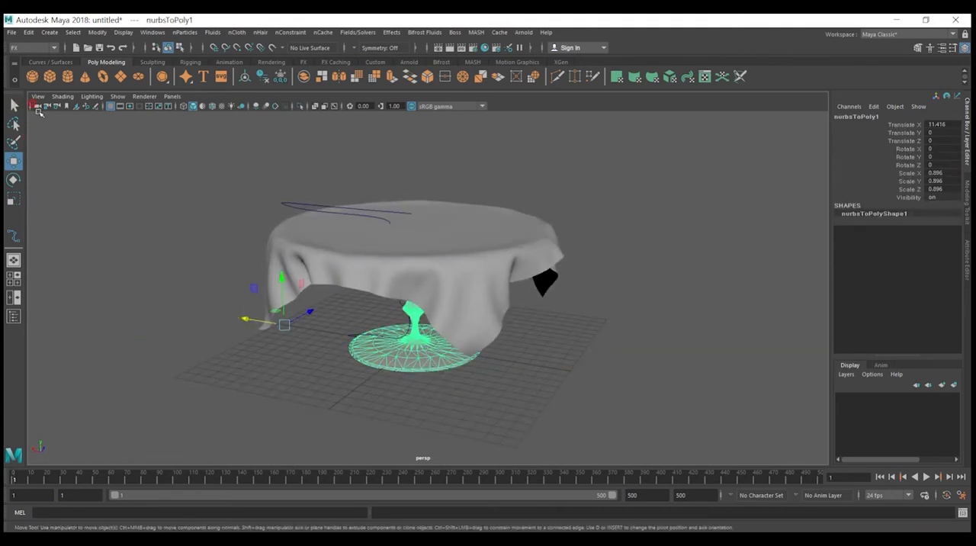
alt+drag(460, 351, 421, 357)
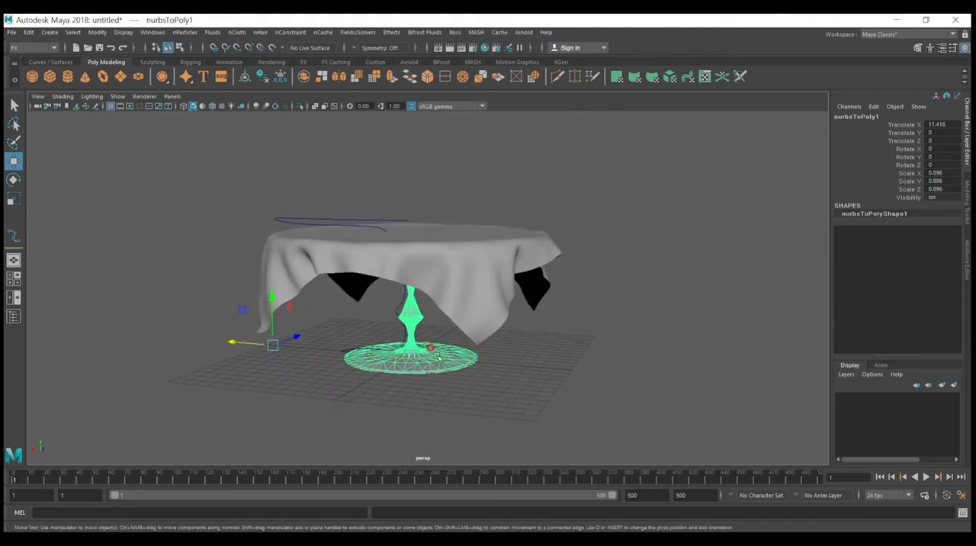
key(Delete)
mouse_move(421, 352)
alt+mouse_down()
mouse_move(388, 342)
mouse_move(407, 337)
mouse_move(425, 352)
alt+mouse_up()
Step: Open the Outliner and unhide the hidden revolvedSurface2 table
key(ctrl+h)
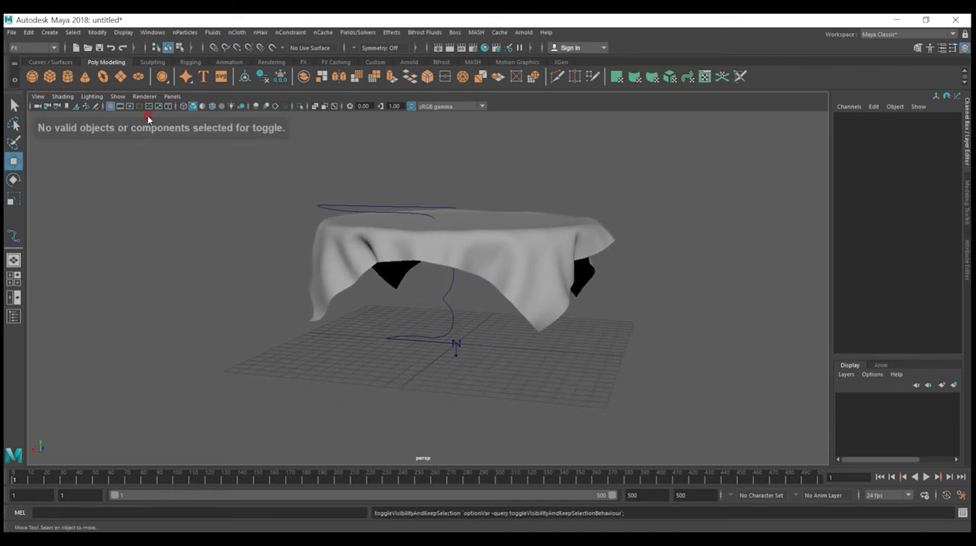
click(152, 32)
click(173, 145)
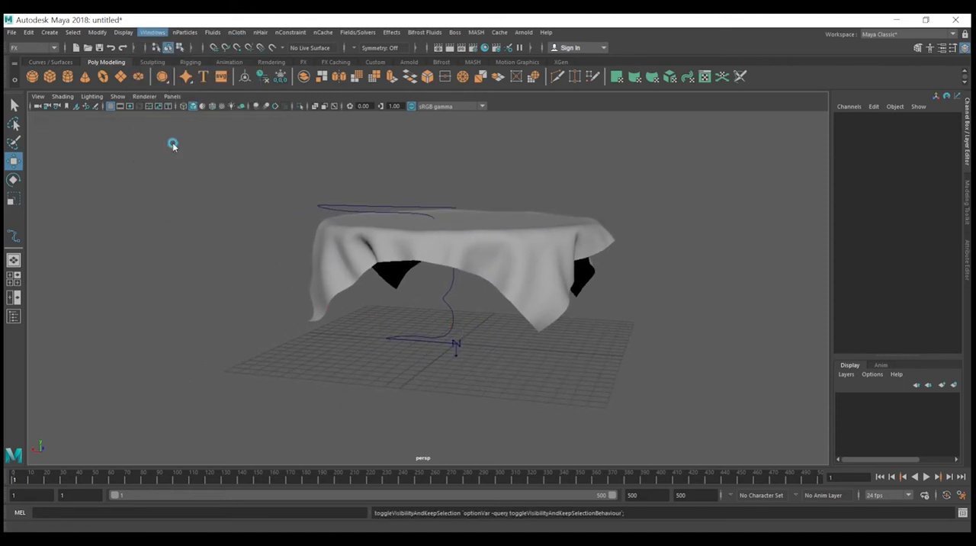
click(193, 212)
click(81, 189)
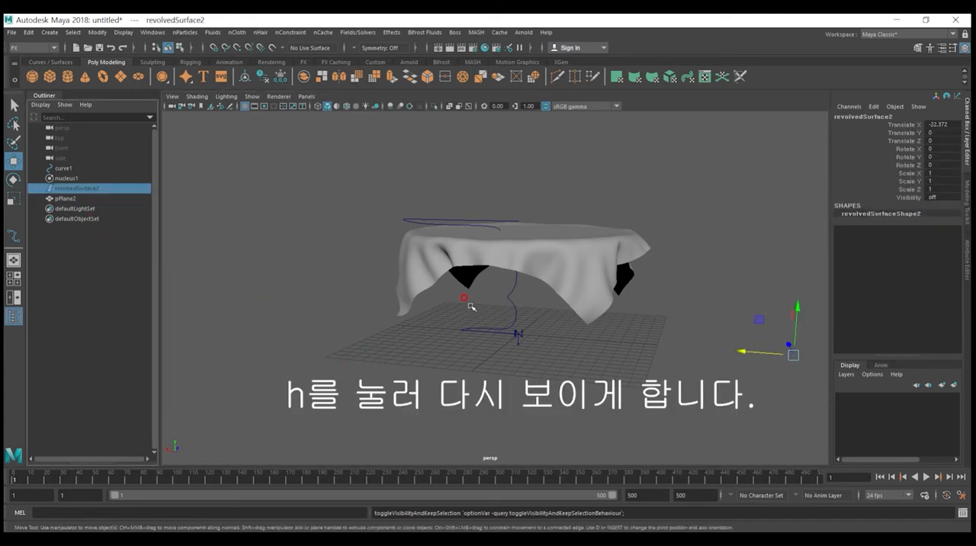
key(h)
Step: Scale revolvedSurface2 uniformly to 0.886 and move it along X to about -0.017, centred under the tablecloth
alt+drag(659, 361, 593, 341)
key(r)
drag(694, 349, 404, 353)
key(w)
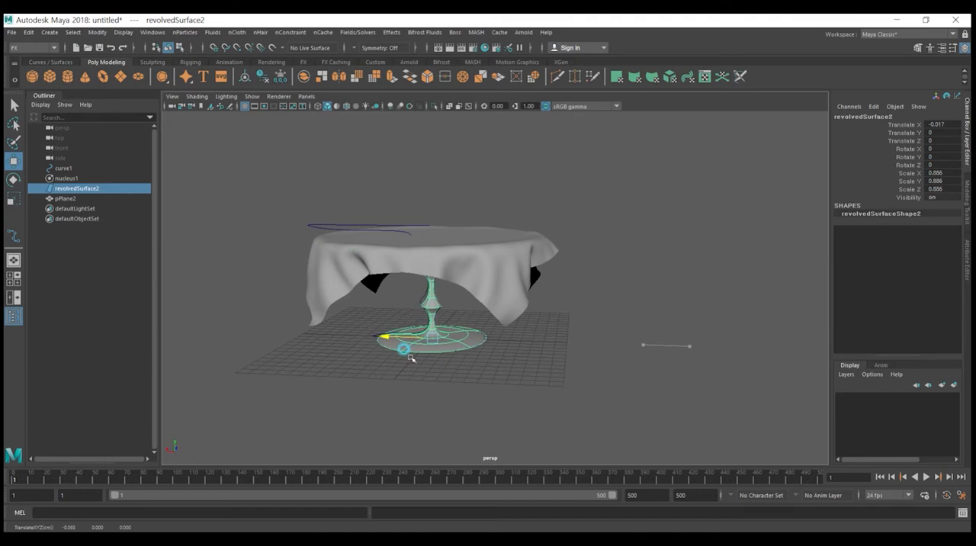
Step: Delete the leftover profile curve and review the finished cloth-covered table
alt+drag(572, 350, 603, 395)
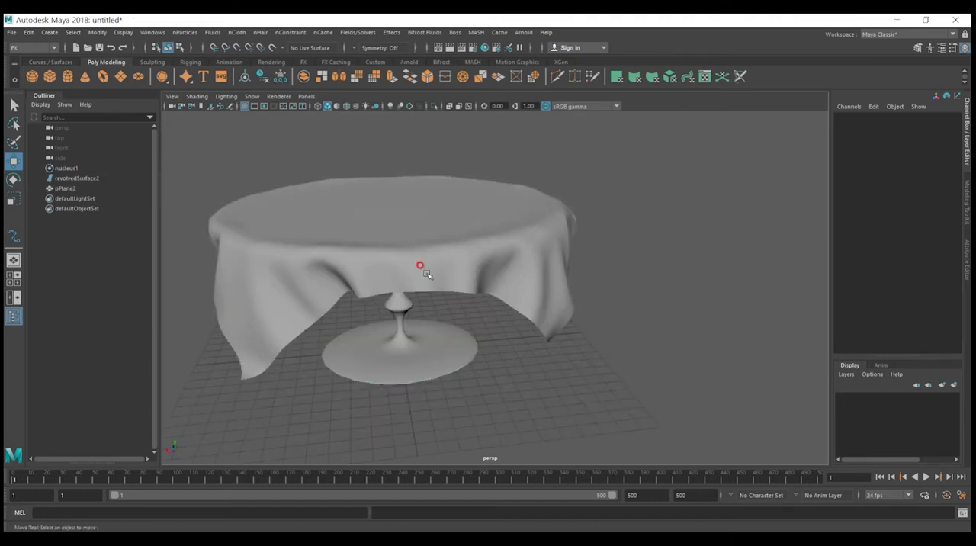
alt+middle_drag(474, 261, 544, 291)
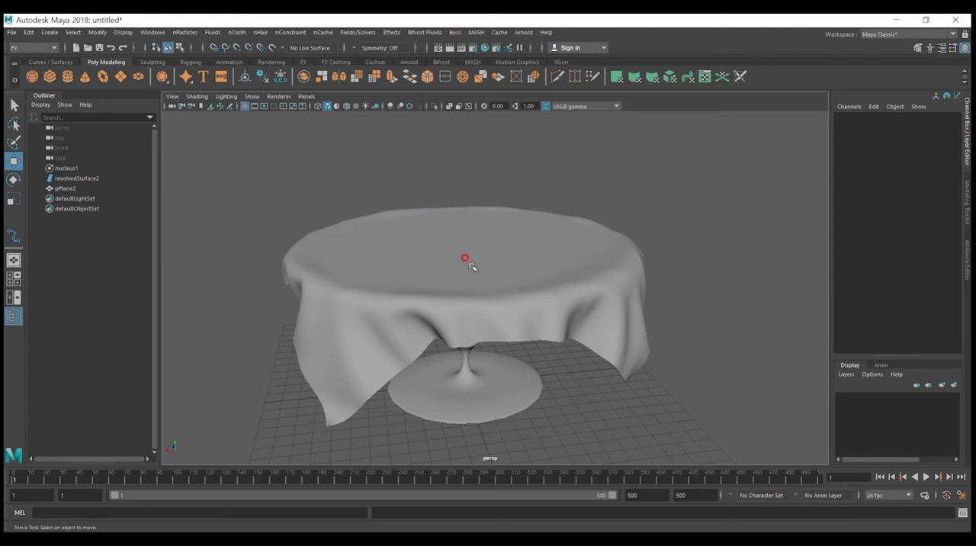
click(425, 242)
click(540, 174)
alt+drag(454, 249, 462, 245)
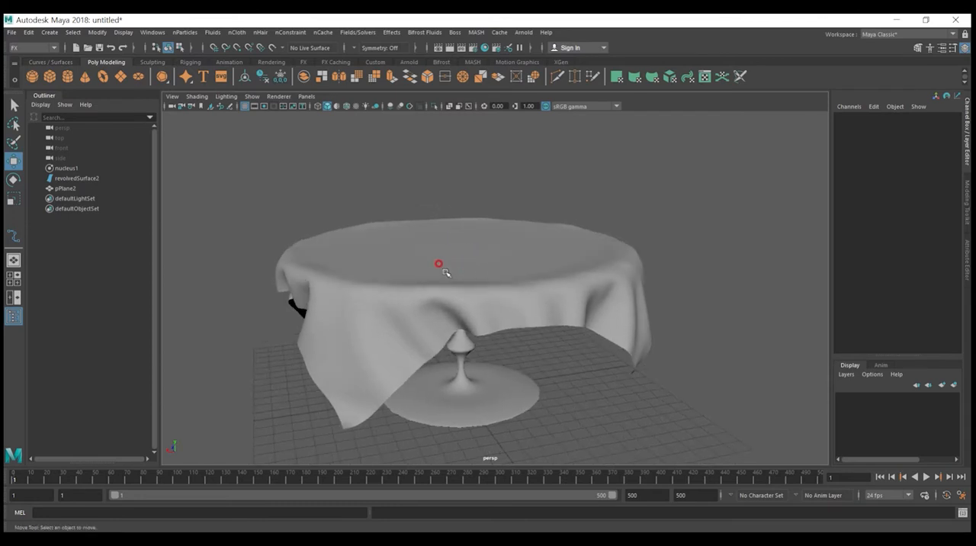
alt+drag(523, 281, 442, 253)
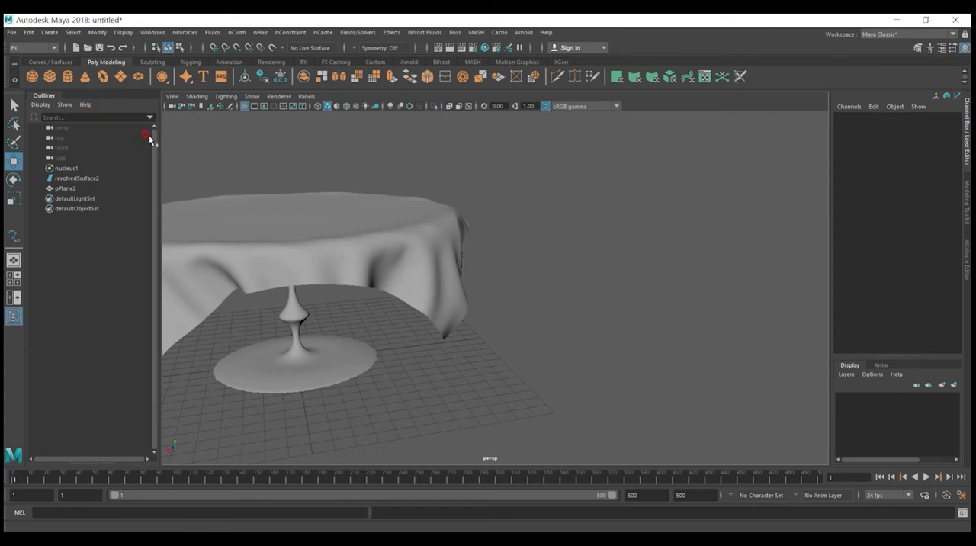
Step: Create a polygon cylinder and move it along X to -14.974, clear of the table
click(68, 77)
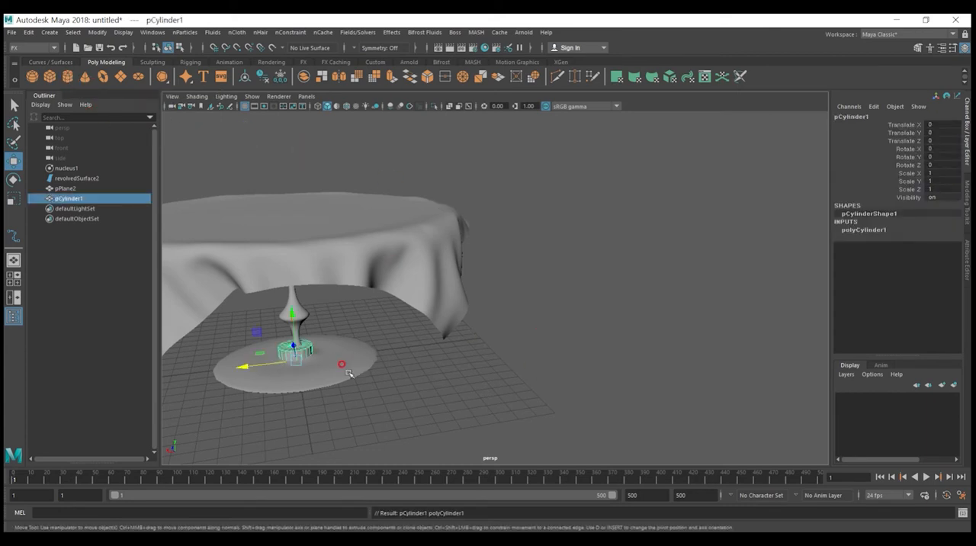
drag(255, 352, 499, 324)
alt+drag(557, 366, 527, 366)
alt+right_drag(537, 427, 638, 446)
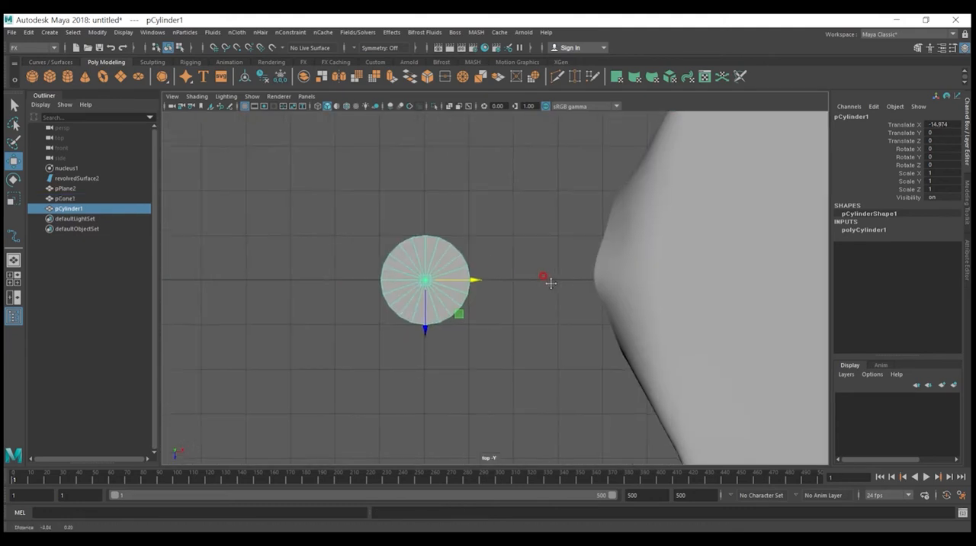
scroll(516, 285, up, 4)
scroll(516, 285, up, 2)
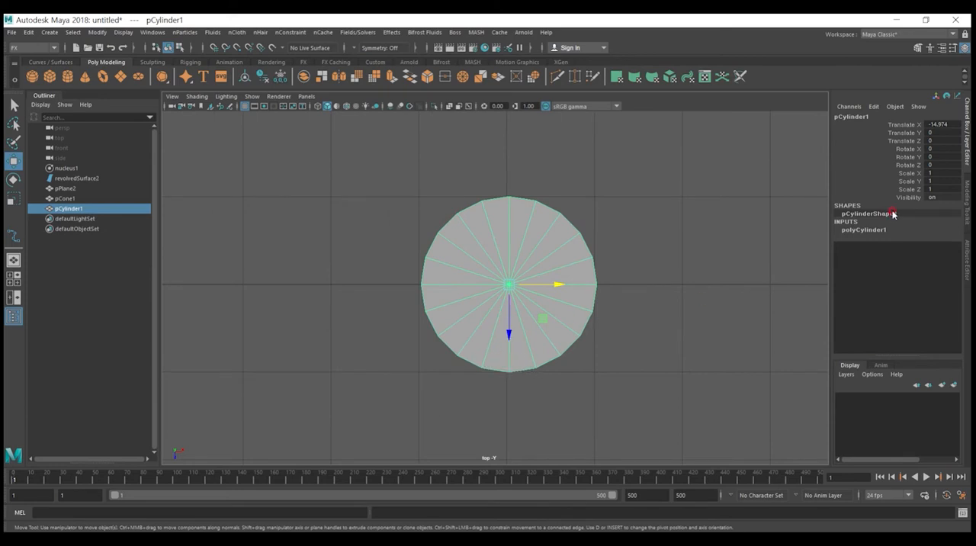
Step: Try 16 axis subdivisions on the cylinder, and settle on 18
click(869, 229)
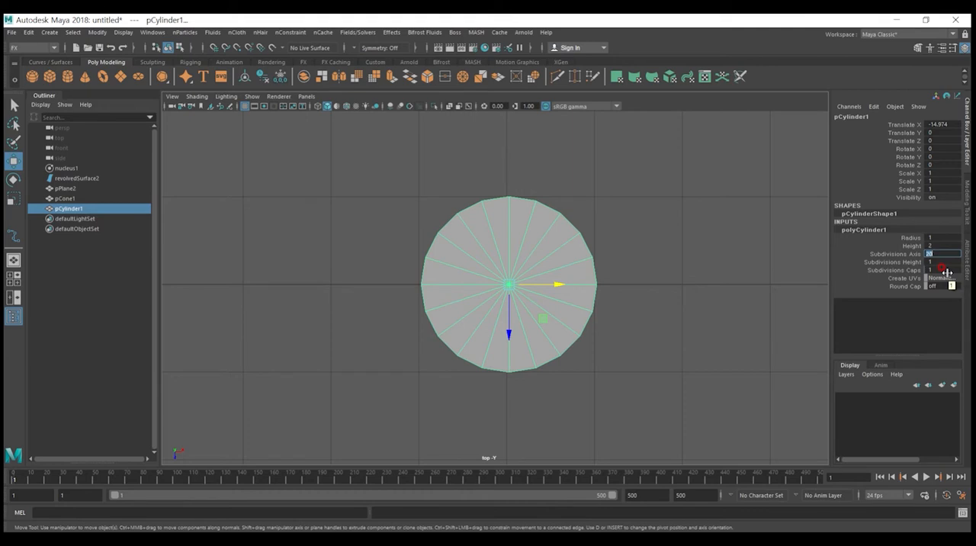
text(16)
key(Return)
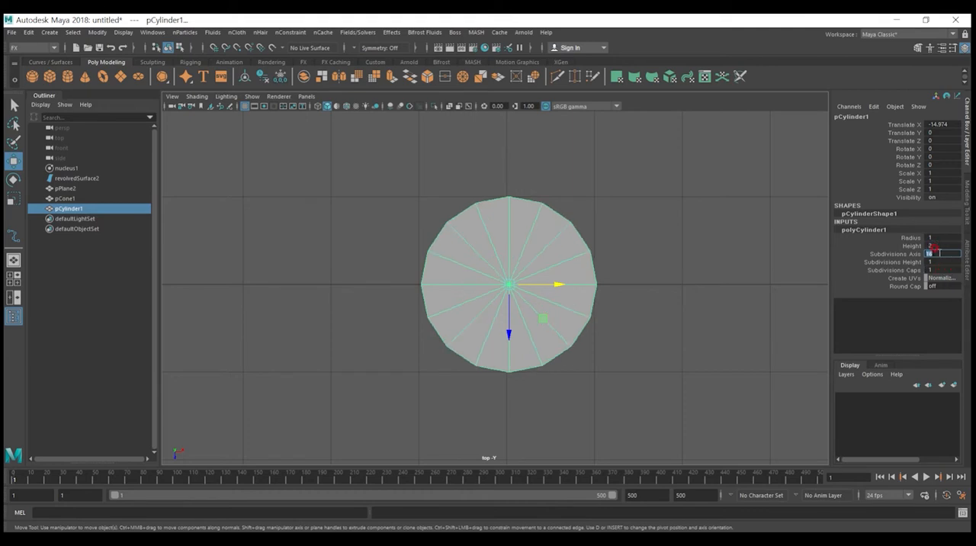
key(Return)
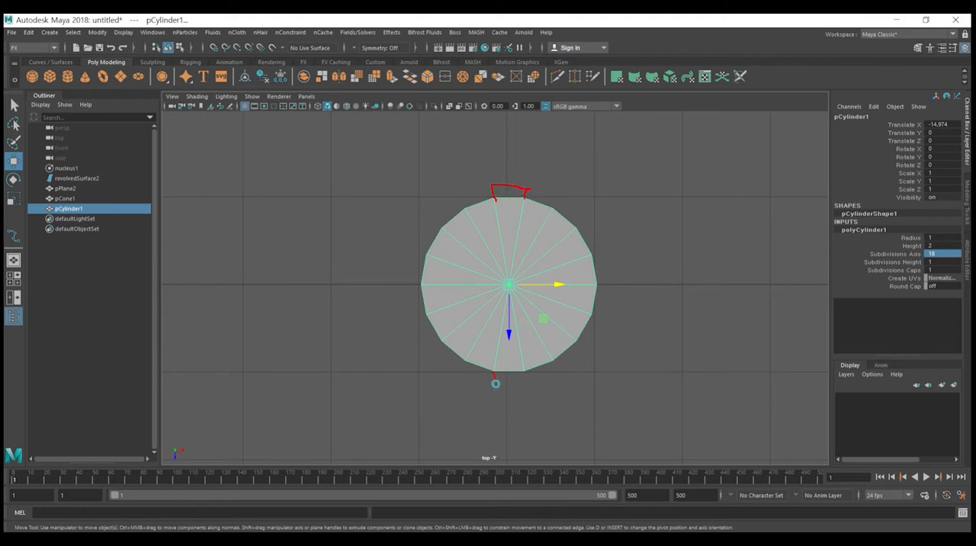
key(Escape)
Step: Switch to the four-view layout and examine the cylinder up close in the perspective view
alt+drag(550, 385, 558, 372)
key(space)
key(space)
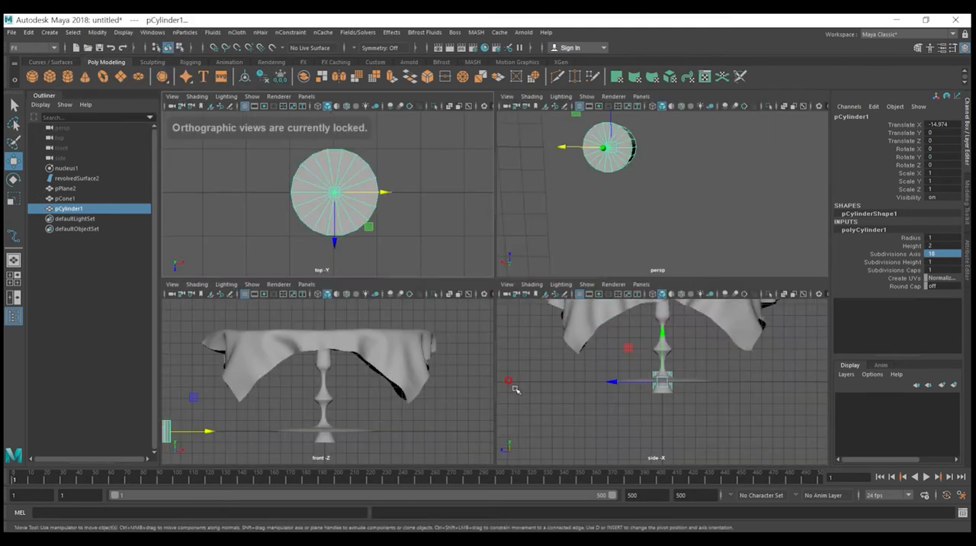
mouse_move(621, 179)
alt+mouse_down()
mouse_move(609, 166)
mouse_move(606, 176)
alt+mouse_up()
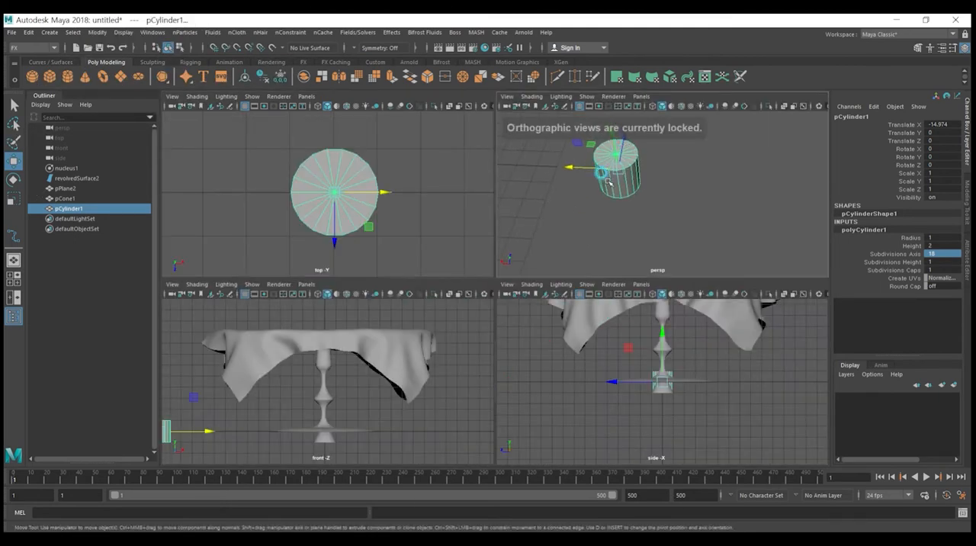
scroll(607, 179, up, 5)
alt+middle_drag(636, 198, 671, 227)
alt+right_drag(671, 227, 664, 172)
alt+drag(671, 209, 681, 189)
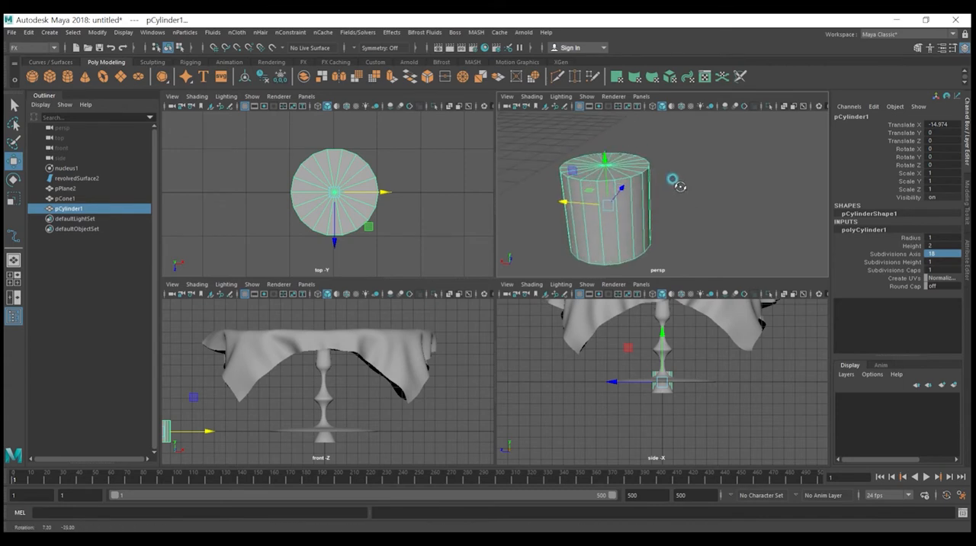
Step: Set the cylinder's height to 3, with 5 height subdivisions and 2 cap subdivisions
click(936, 244)
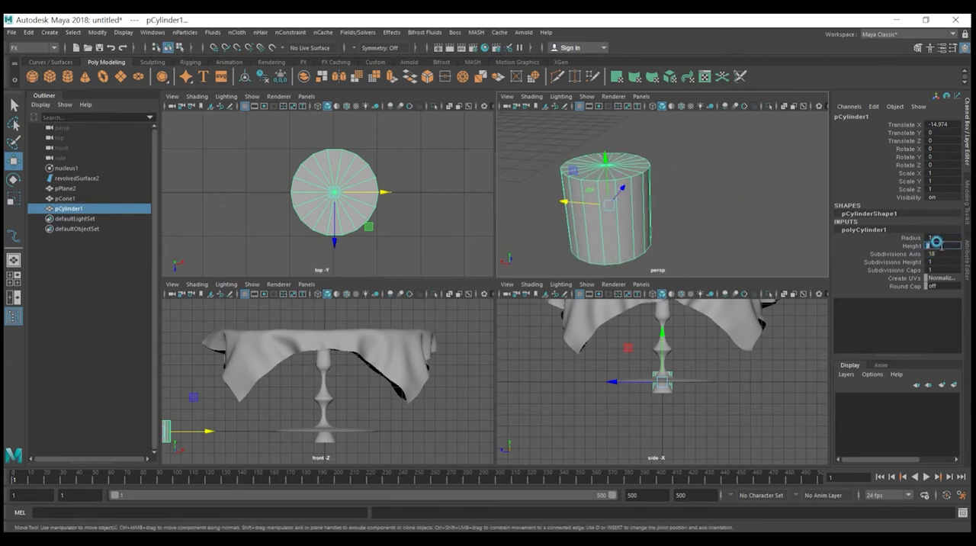
text(3)
key(Return)
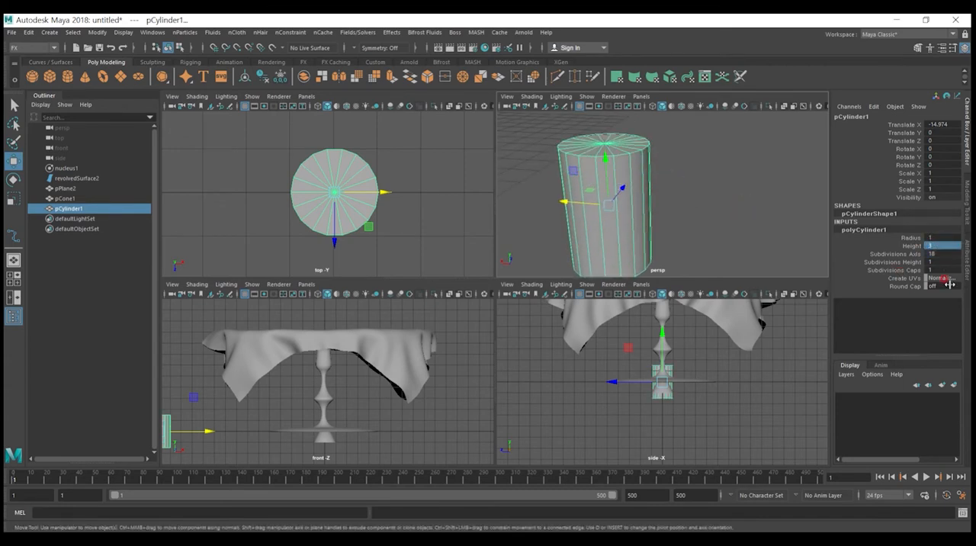
click(935, 262)
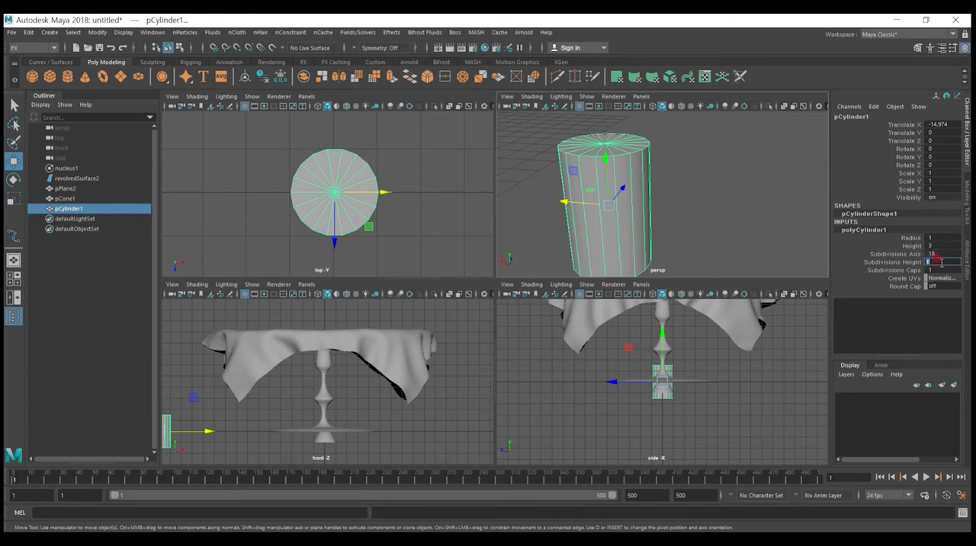
key(Return)
click(938, 271)
alt+drag(677, 189, 667, 204)
double_click(938, 269)
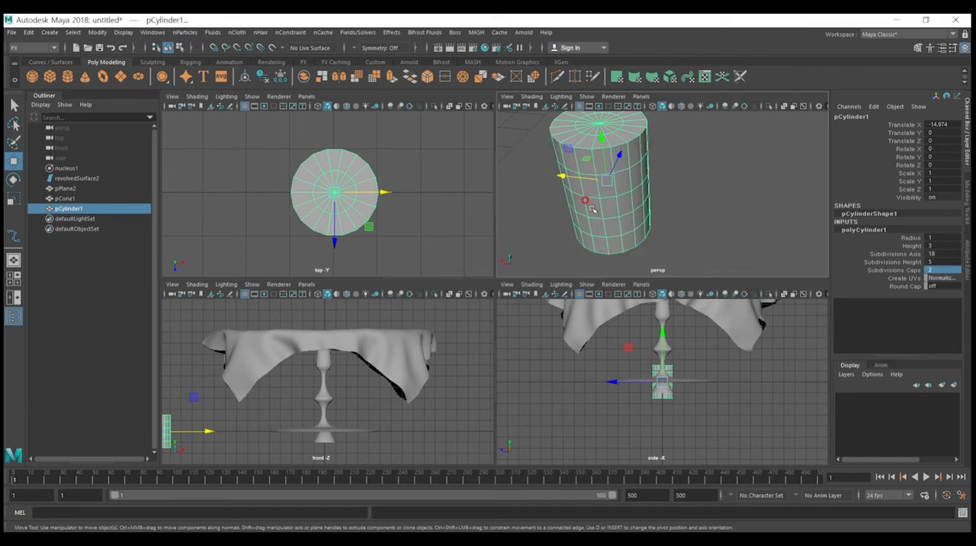
Step: Extract two faces from one column of the cylinder's side, in the second and fourth rows from its top
key(space)
alt+middle_drag(411, 183, 532, 231)
alt+drag(532, 231, 529, 233)
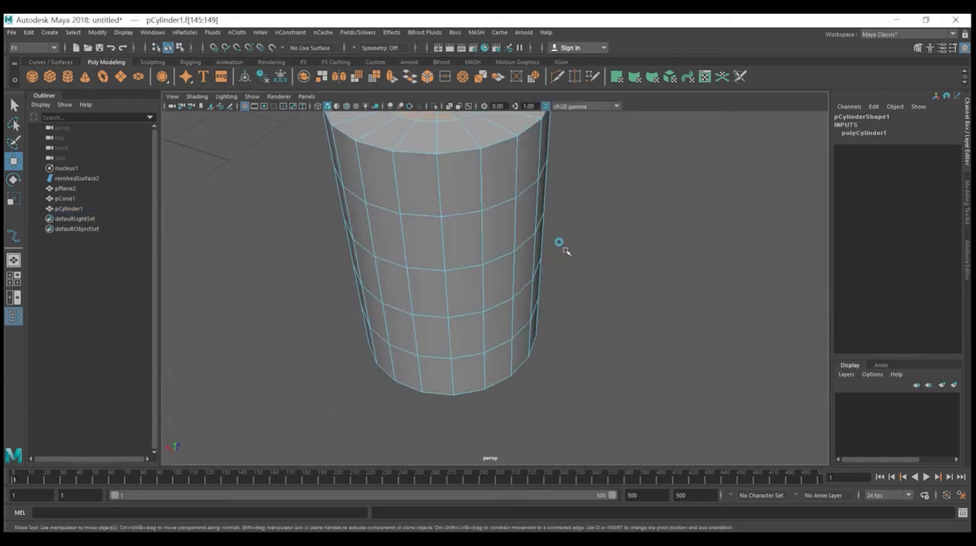
click(523, 200)
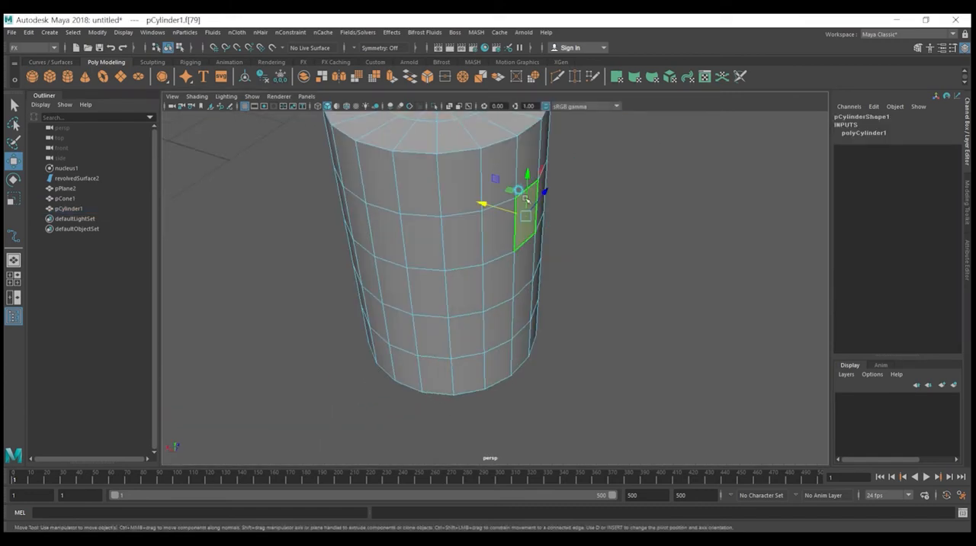
scroll(519, 200, down, 5)
alt+drag(506, 251, 473, 245)
click(417, 280)
shift+click(422, 327)
alt+drag(459, 333, 513, 305)
alt+middle_drag(481, 347, 540, 256)
alt+drag(535, 264, 493, 270)
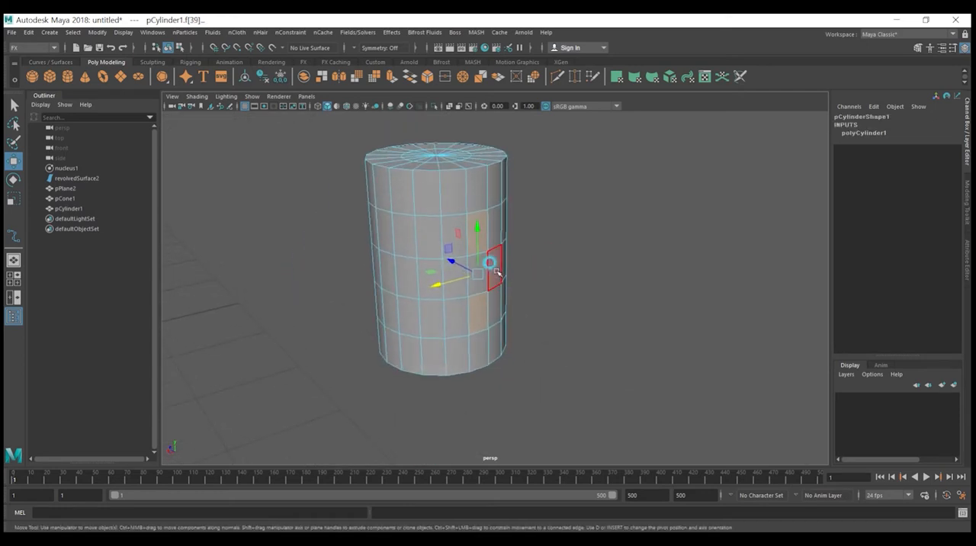
scroll(499, 276, up, 5)
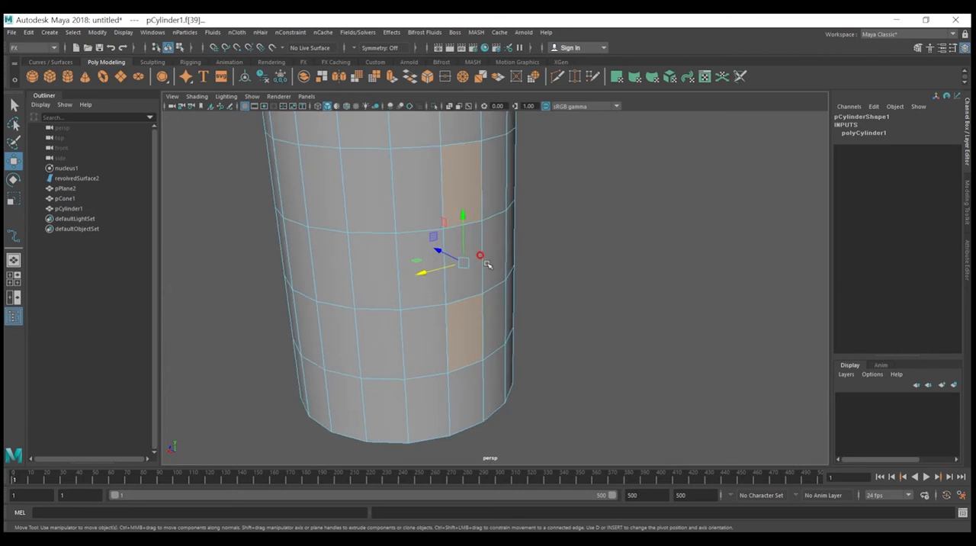
alt+drag(438, 258, 466, 259)
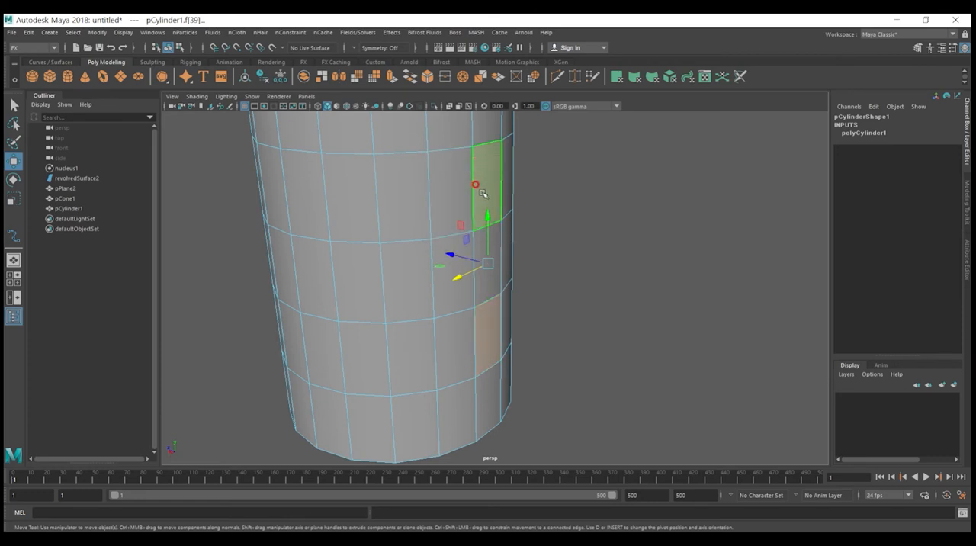
click(322, 77)
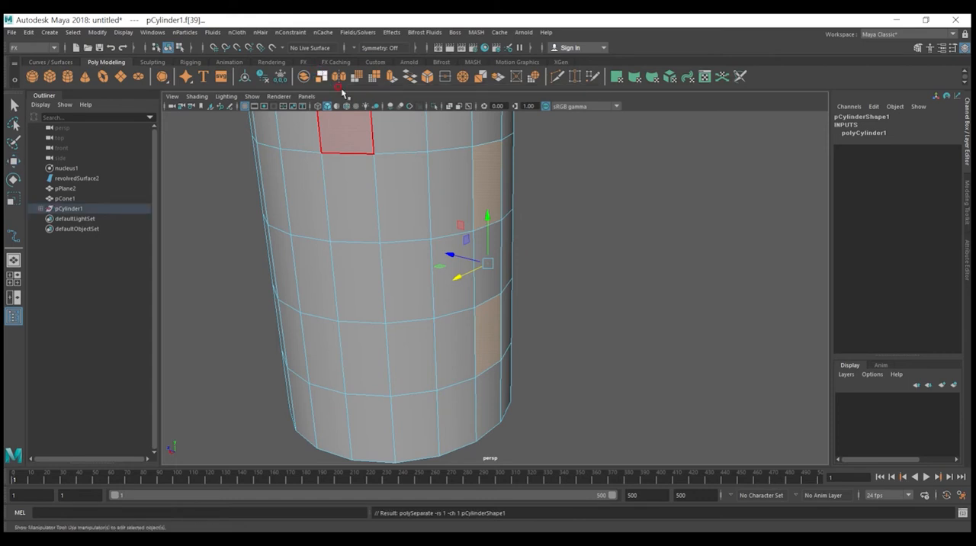
click(536, 303)
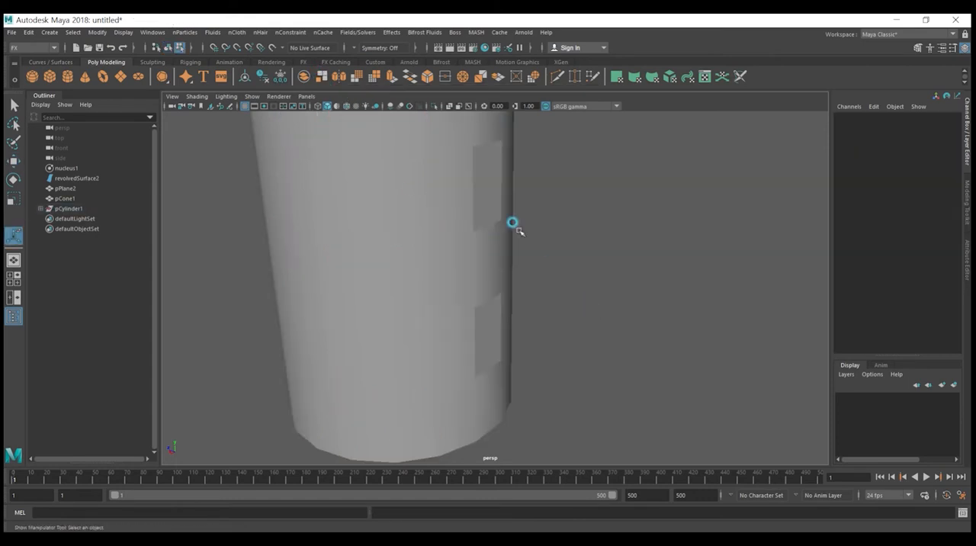
Step: Pull the upper extracted face outward from the cylinder along Z, clear of its opening
click(490, 195)
right_drag(494, 328, 545, 210)
key(q)
click(481, 194)
click(481, 218)
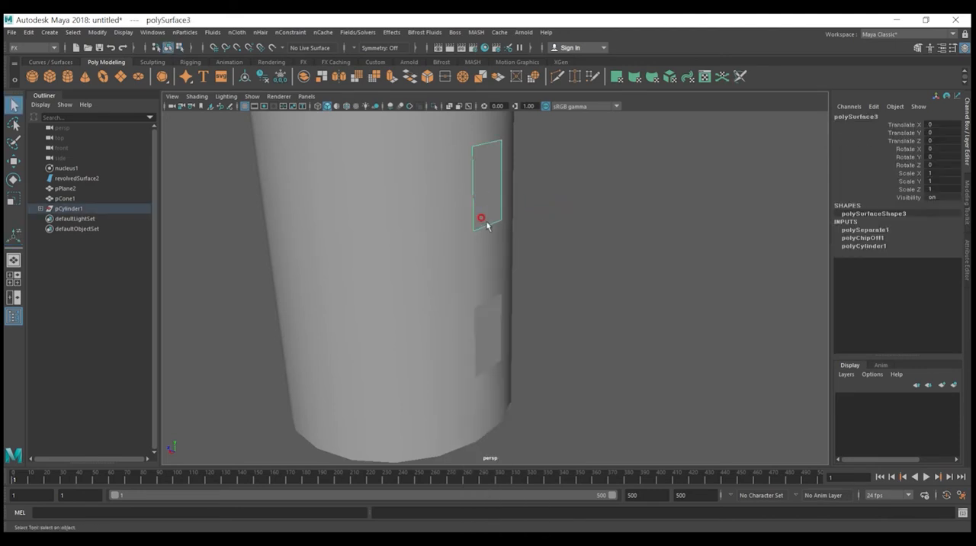
key(w)
drag(369, 234, 424, 256)
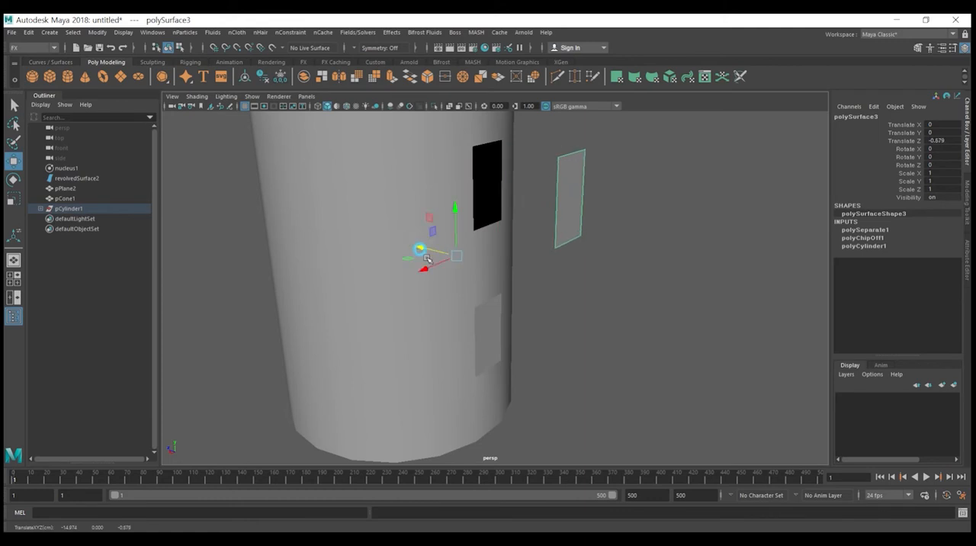
Step: Pull the lower extracted face out of the cylinder along Z and delete it
click(489, 324)
drag(373, 234, 436, 250)
key(Delete)
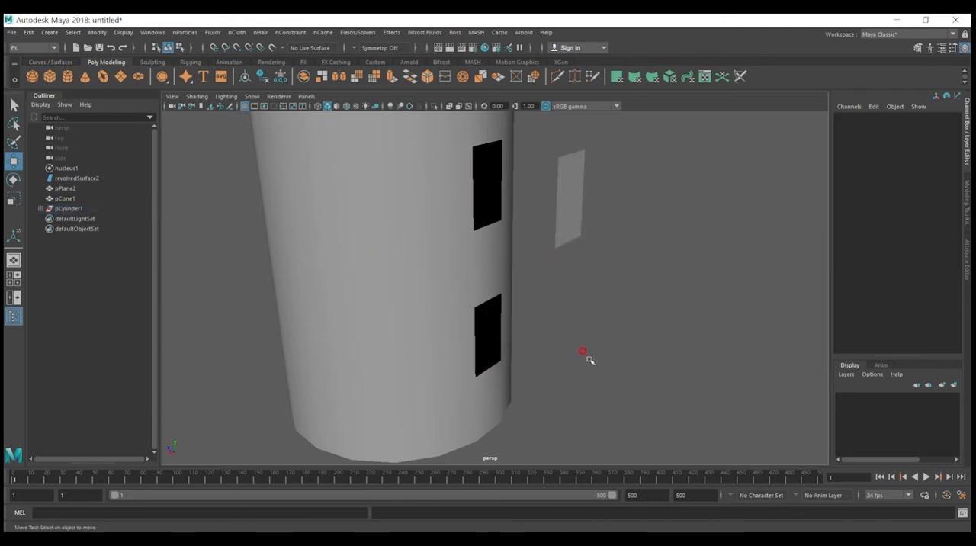
Step: Bring the upper extracted face back close to its opening, at Translate Z -0.152
click(565, 228)
drag(427, 247, 394, 244)
alt+drag(612, 295, 623, 296)
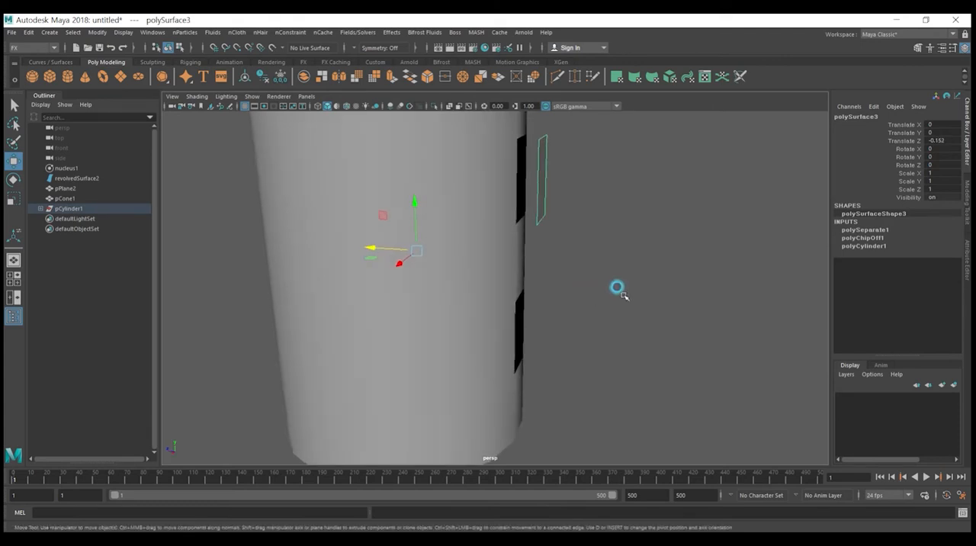
Step: In the side view, move the cylinder and its detached face together along Z away from the table, bringing the face to -7.693
key(space)
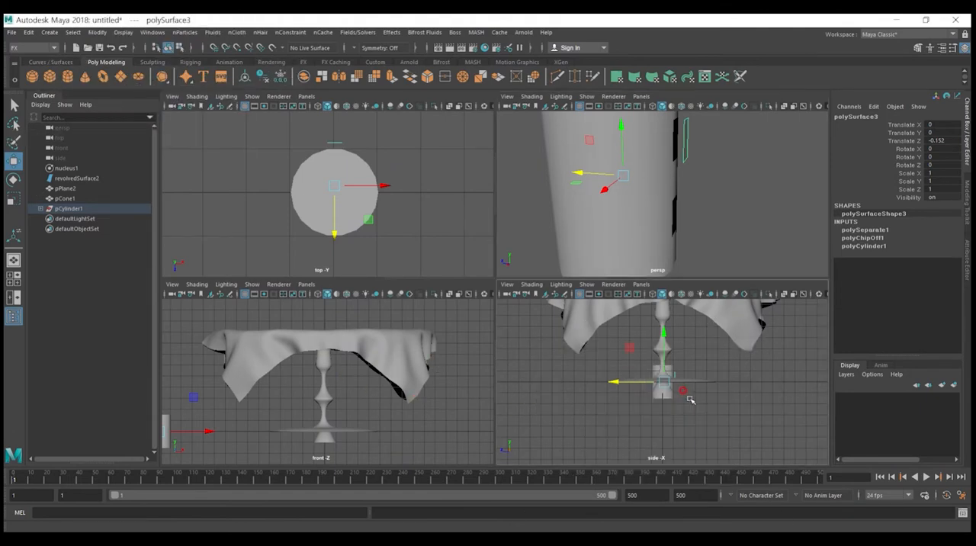
key(space)
scroll(545, 322, up, 5)
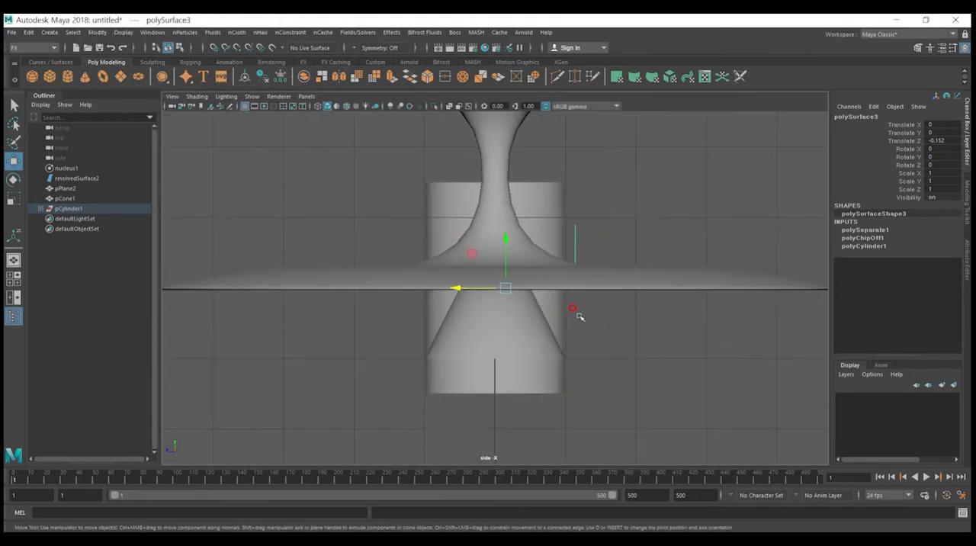
drag(615, 229, 574, 190)
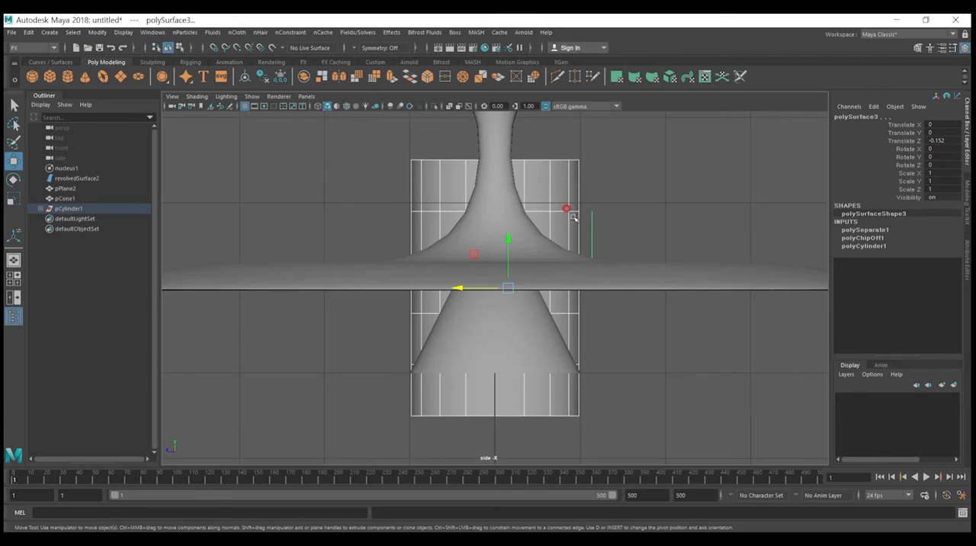
scroll(537, 274, down, 6)
drag(491, 295, 637, 290)
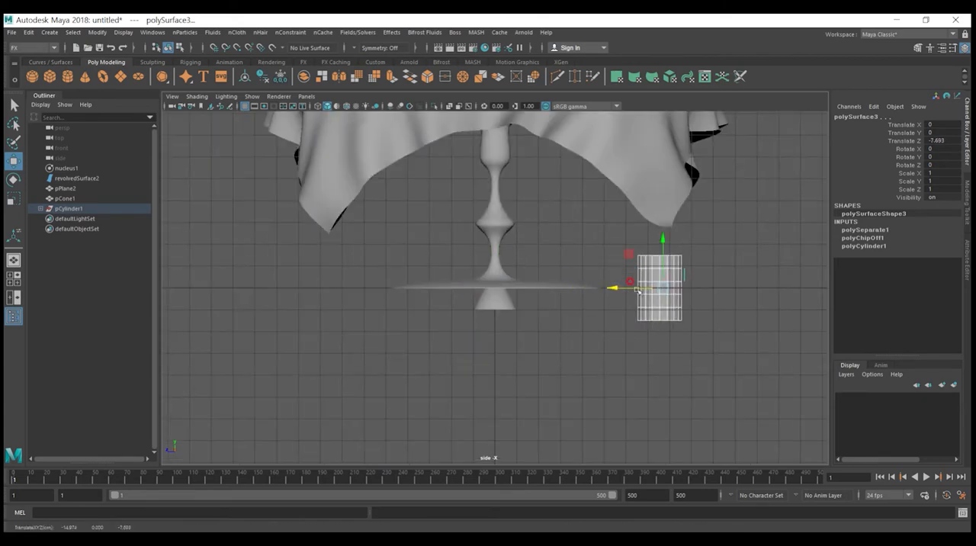
alt+middle_drag(722, 299, 564, 303)
scroll(564, 304, up, 6)
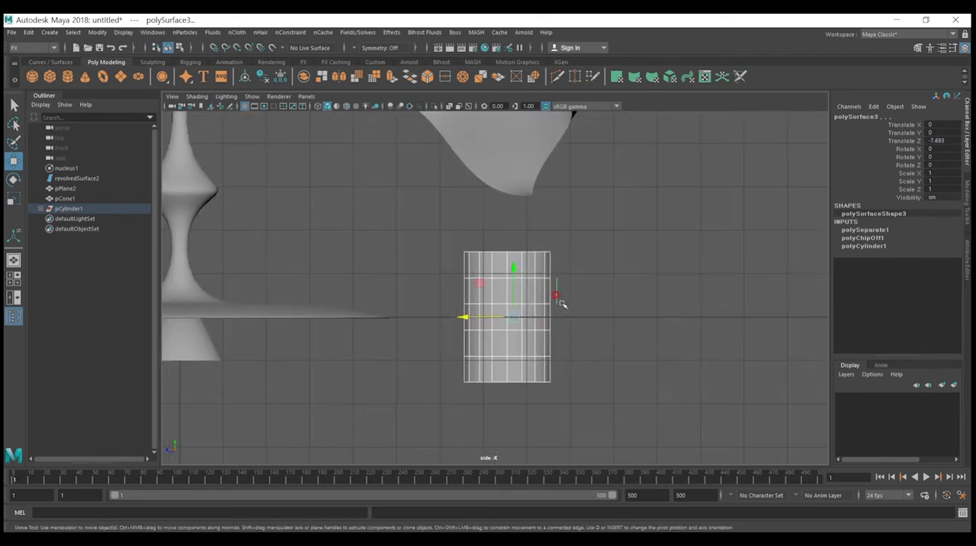
alt+middle_drag(607, 326, 572, 290)
scroll(572, 289, up, 1)
scroll(570, 288, up, 1)
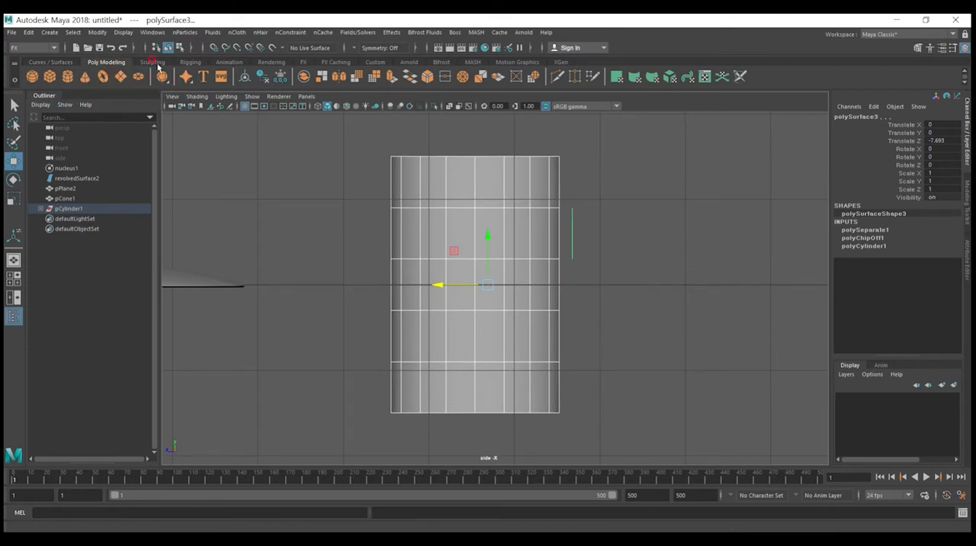
Step: Draw an EP curve in the side view as a squared mug-handle outline beside the cylinder, starting at the detached face
click(65, 60)
click(68, 77)
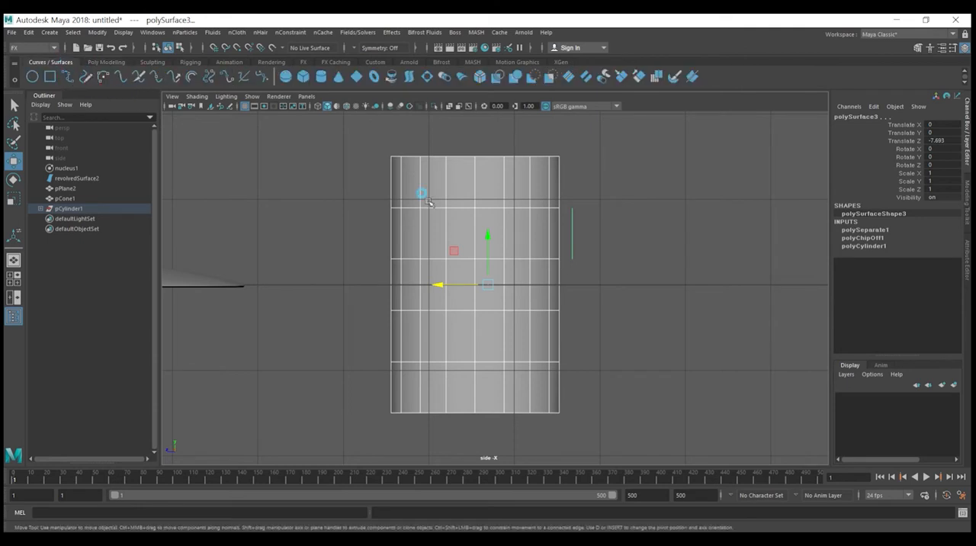
click(564, 225)
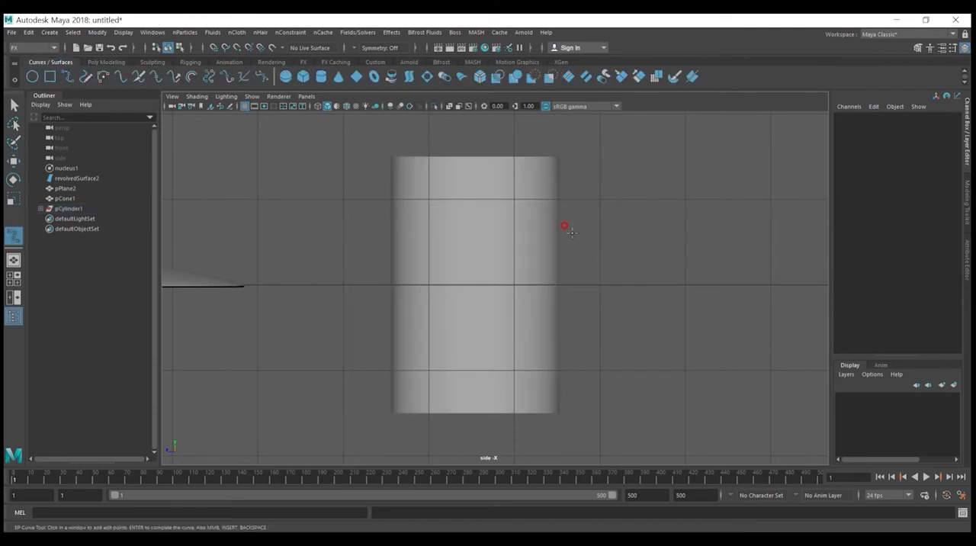
click(634, 249)
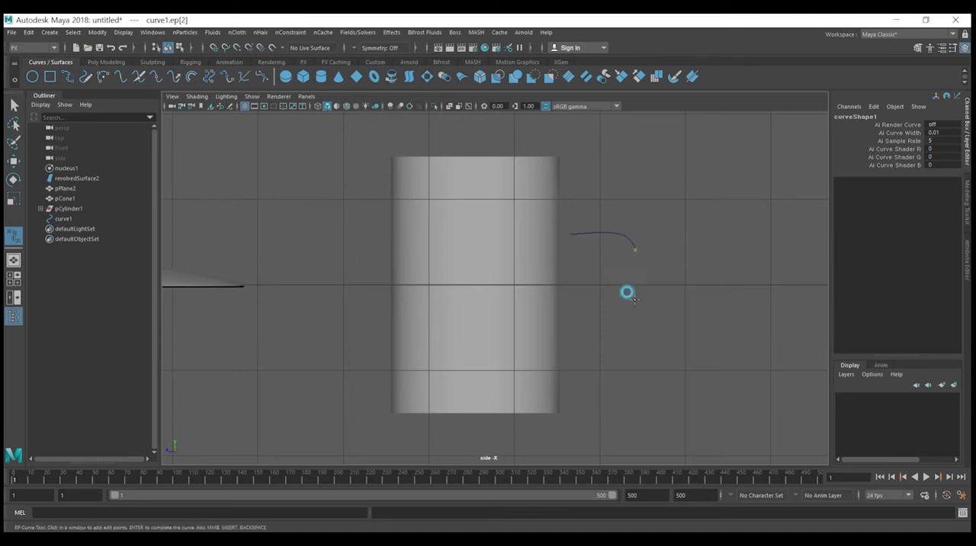
click(636, 342)
click(632, 360)
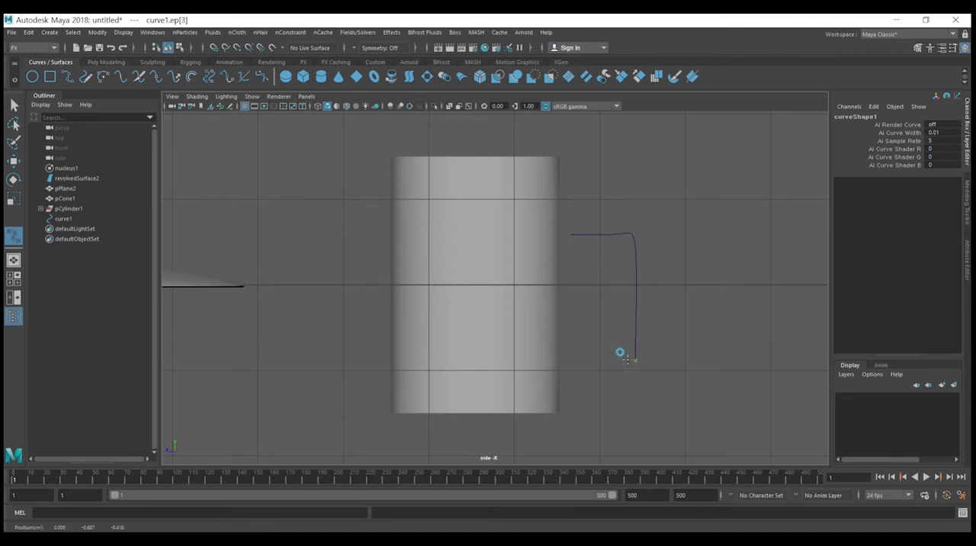
click(570, 359)
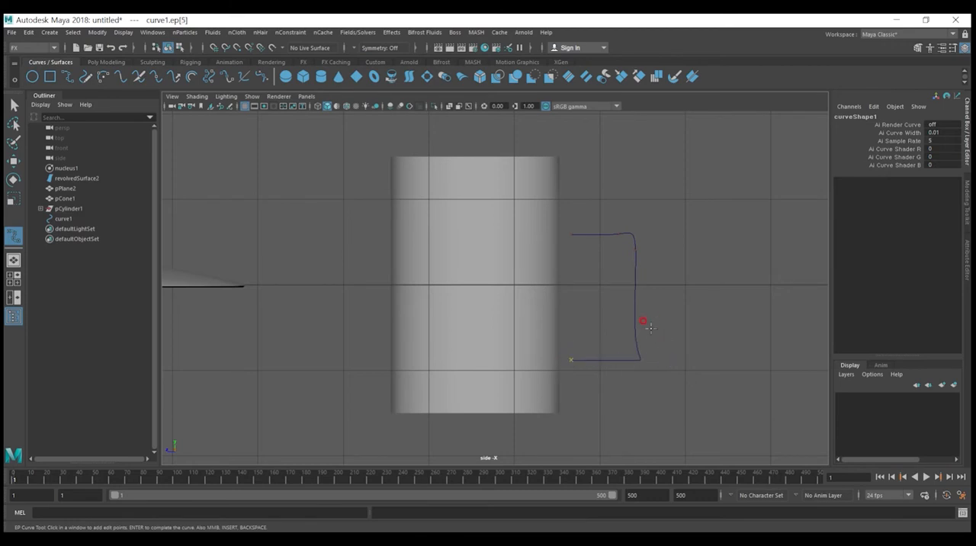
key(Return)
key(w)
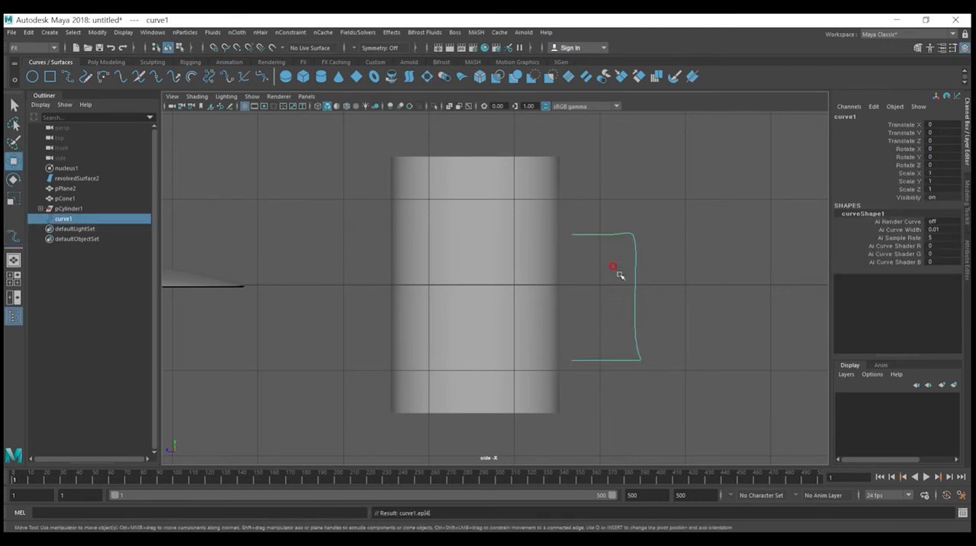
Step: Reposition the handle curve's upper edit points to round its upper corner
scroll(616, 270, up, 3)
right_click(630, 250)
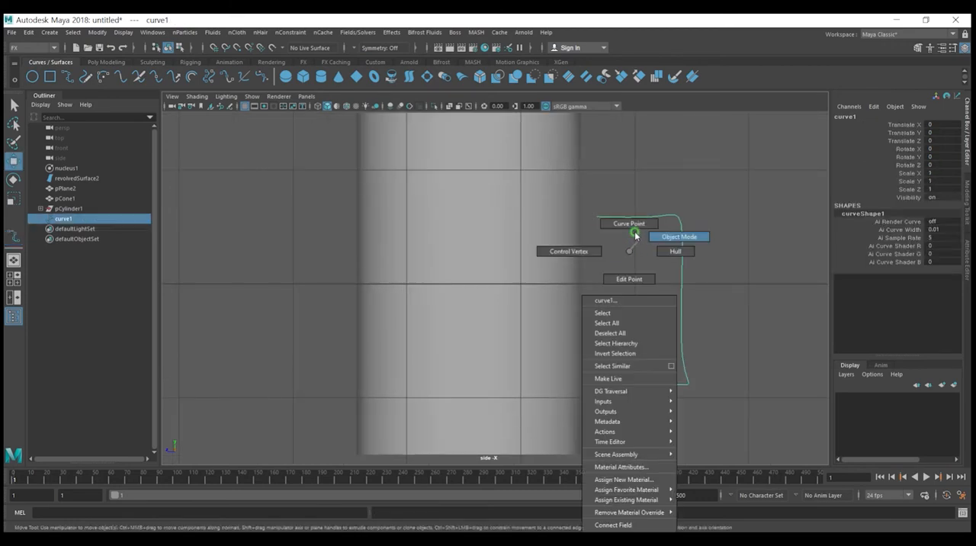
click(627, 279)
scroll(724, 242, up, 2)
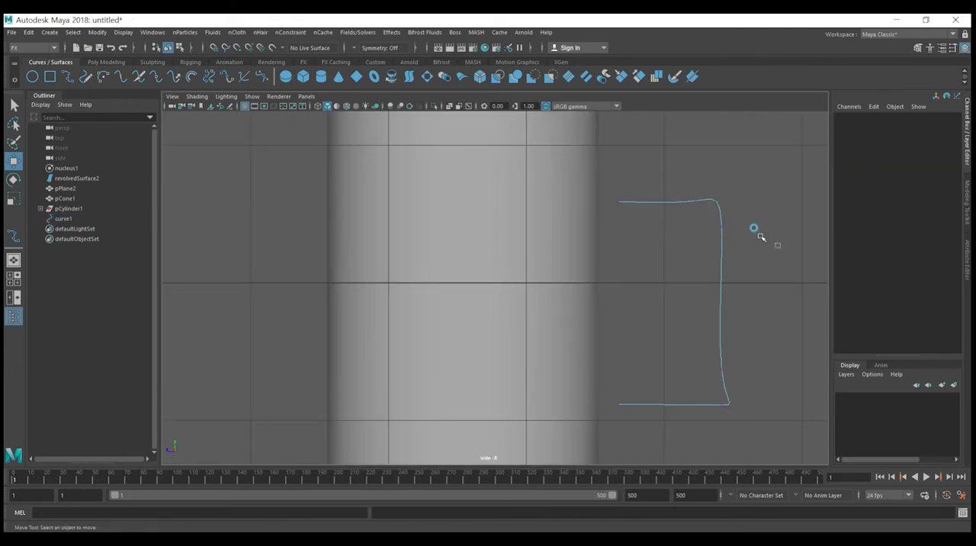
click(719, 216)
middle_drag(696, 200, 688, 217)
drag(669, 181, 705, 224)
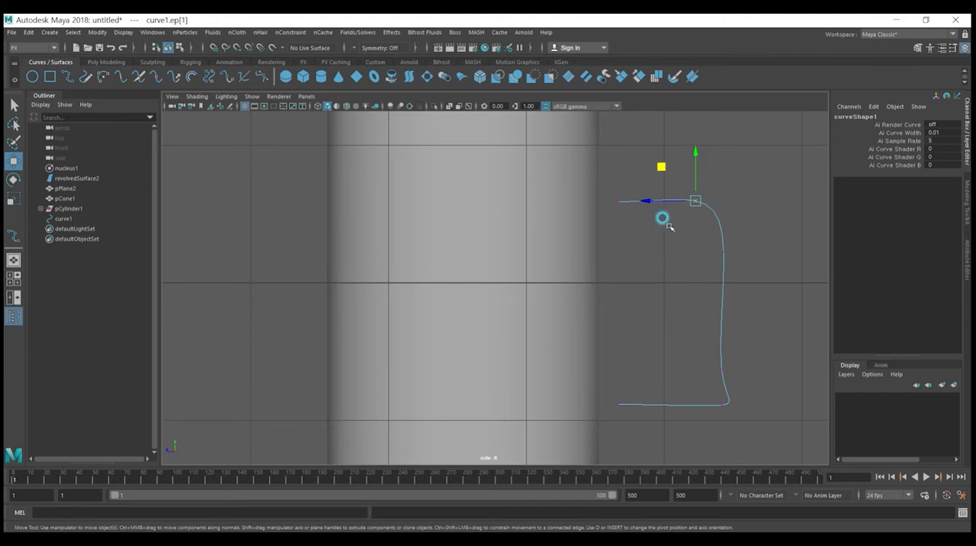
Step: Shift the handle curve's lower edit points inward so it tapers into a smooth rounded D shape
drag(753, 371, 712, 360)
drag(759, 429, 663, 407)
drag(749, 388, 723, 334)
drag(738, 414, 681, 349)
drag(677, 383, 657, 383)
drag(635, 422, 618, 382)
drag(694, 423, 645, 371)
drag(692, 274, 727, 194)
click(712, 252)
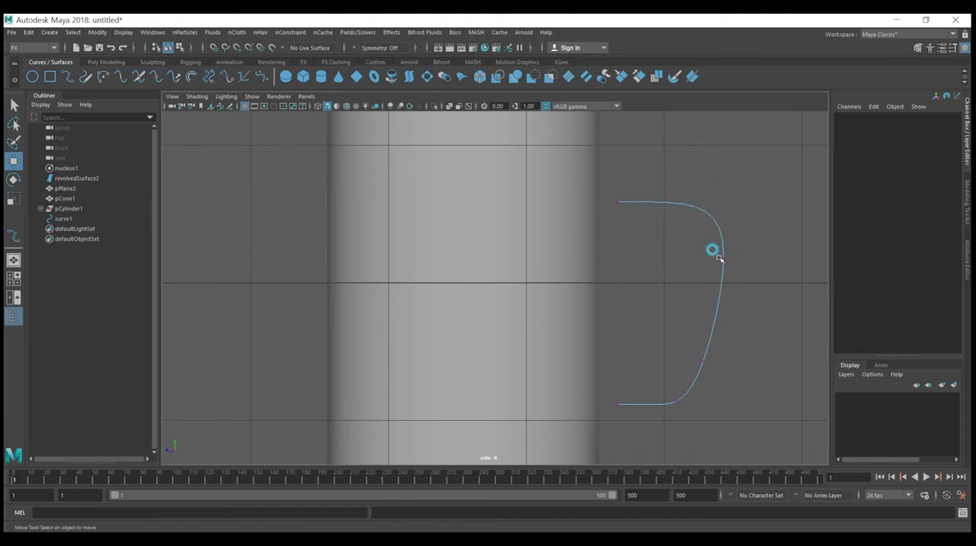
Step: Move the handle curve along X to -14.957 in the perspective view, lining it up with the cylinder's two openings
scroll(708, 251, down, 5)
click(492, 333)
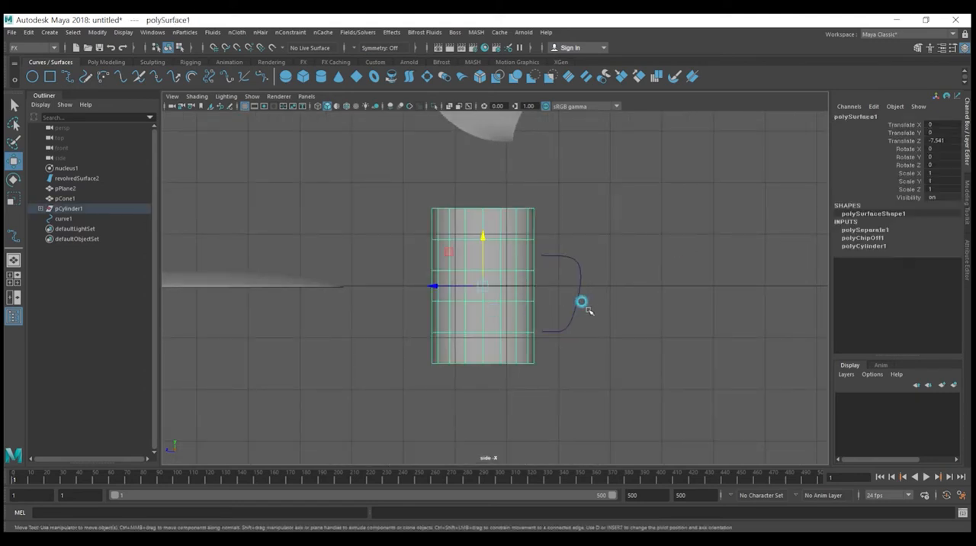
scroll(564, 276, up, 5)
drag(586, 240, 608, 196)
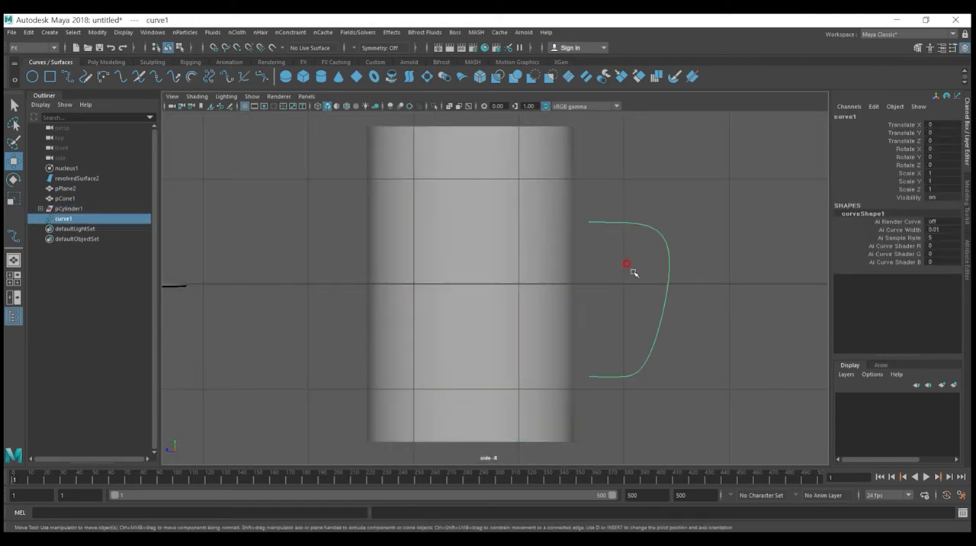
alt+drag(634, 273, 646, 273)
key(space)
key(f)
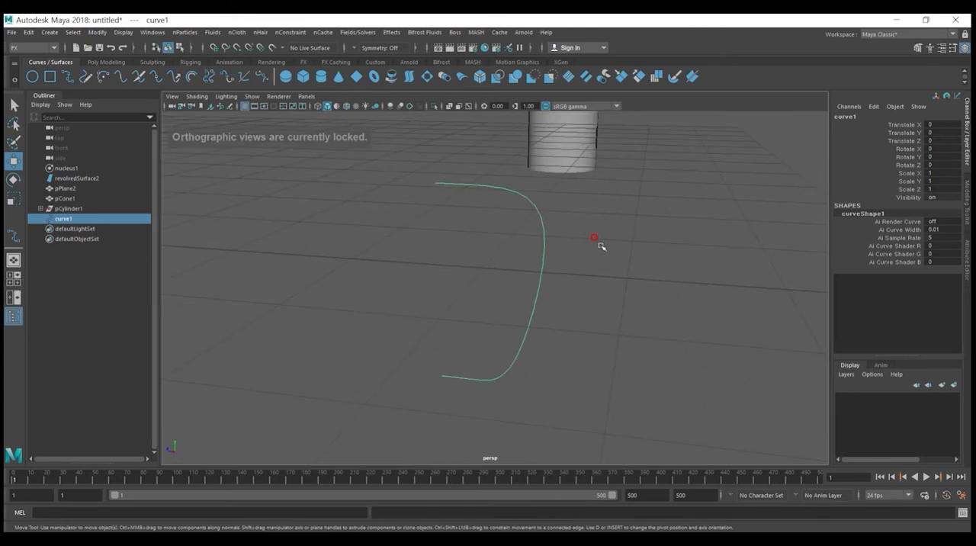
alt+right_drag(613, 247, 583, 254)
alt+drag(583, 254, 536, 294)
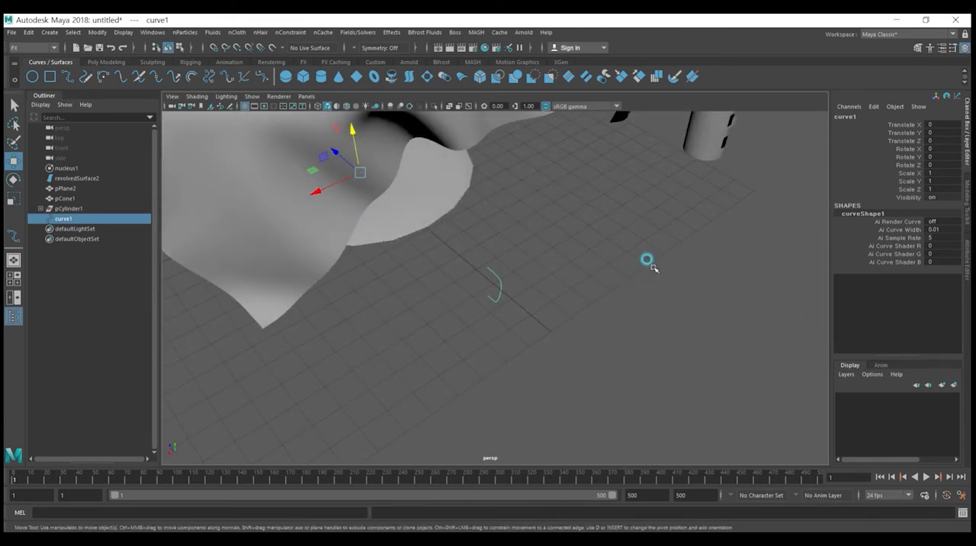
click(654, 267)
click(497, 284)
key(f)
scroll(518, 275, down, 6)
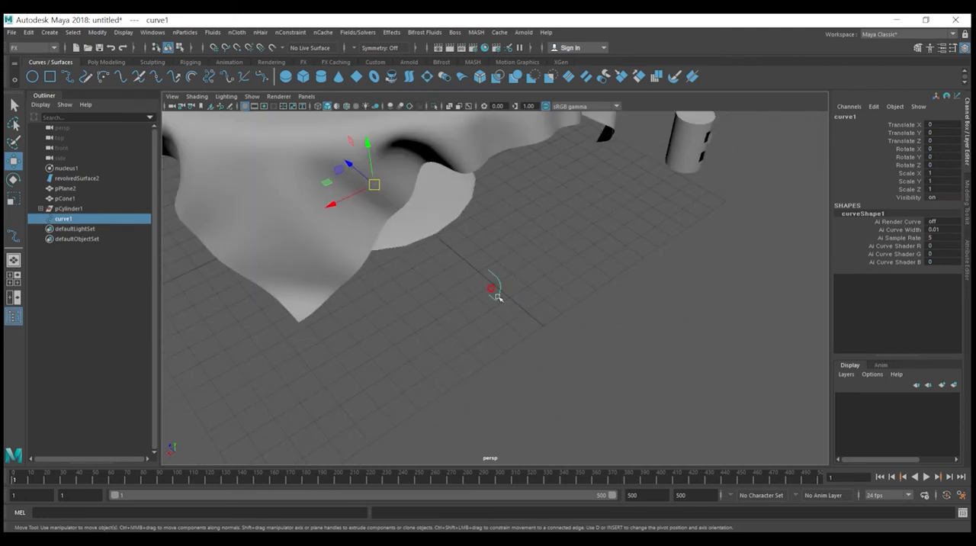
drag(355, 193, 570, 96)
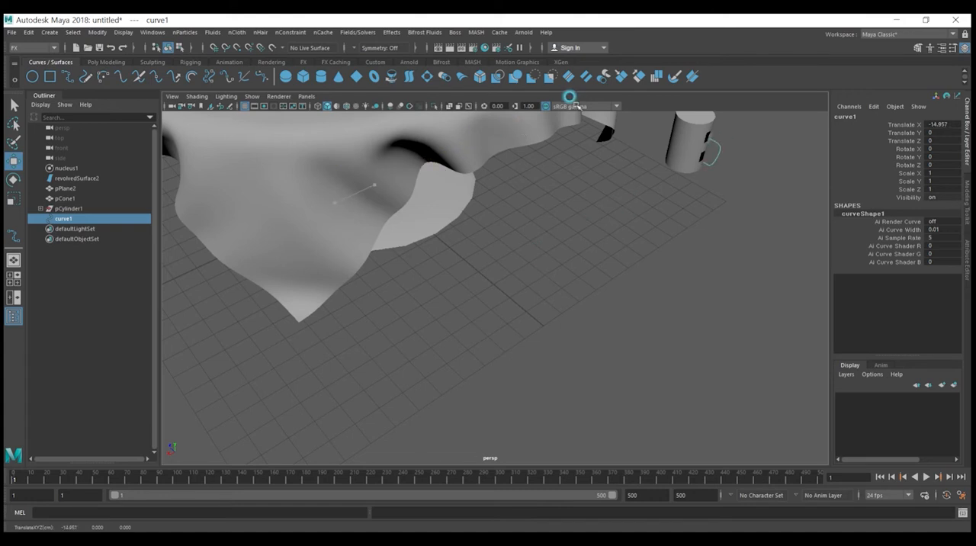
Step: Move the detached face beside the cylinder's upper opening along Z to -7.68 so it meets the handle curve's upper end
click(679, 134)
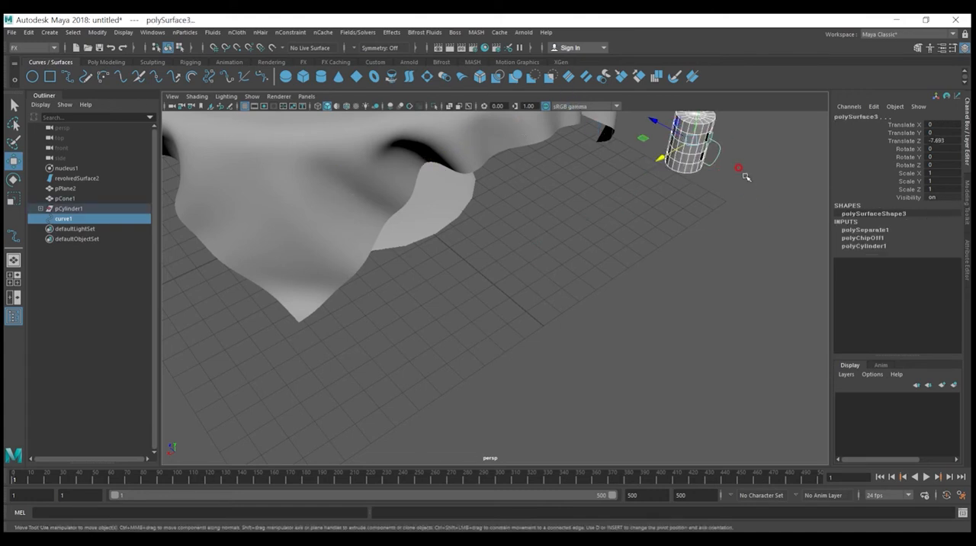
key(f)
scroll(602, 270, up, 5)
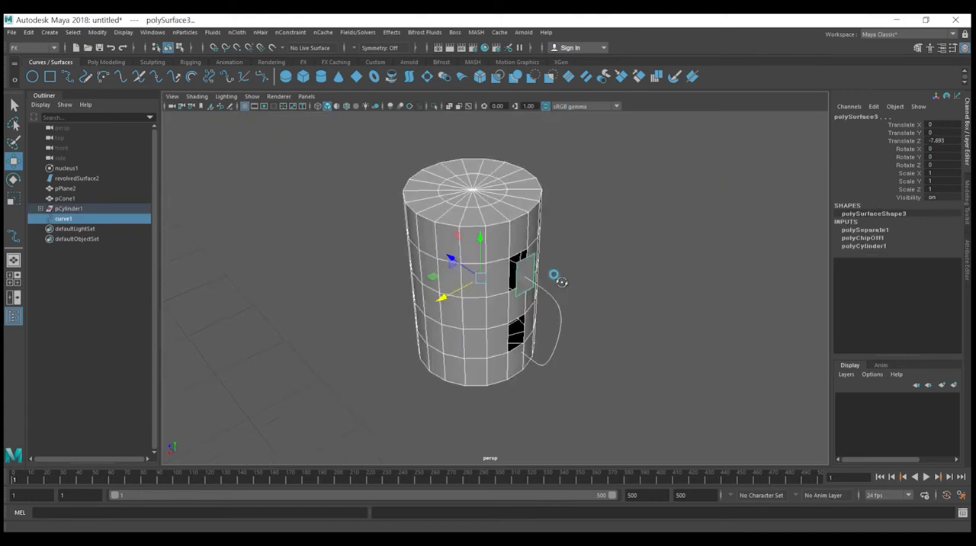
click(627, 263)
click(601, 217)
mouse_move(624, 285)
alt+mouse_down()
mouse_move(648, 279)
mouse_move(635, 278)
alt+mouse_up()
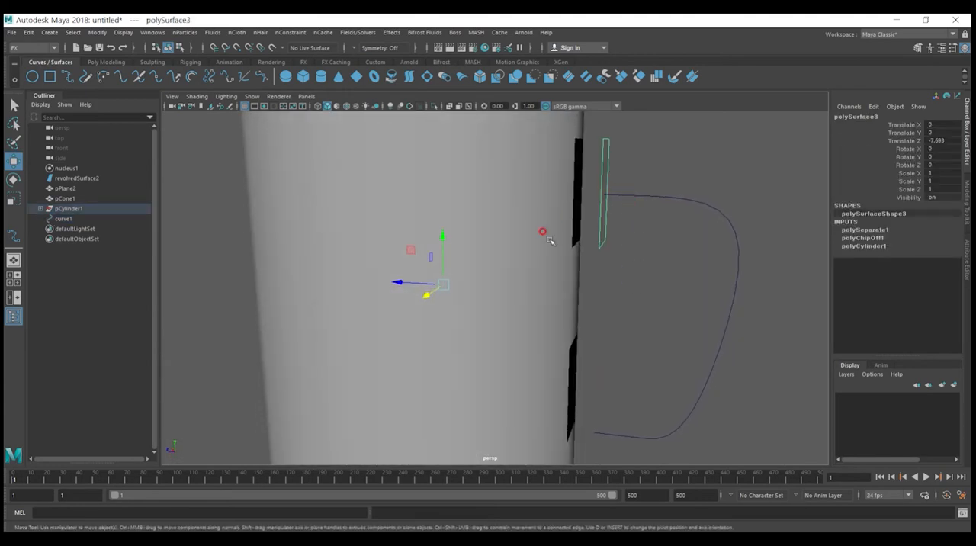
drag(427, 284, 422, 283)
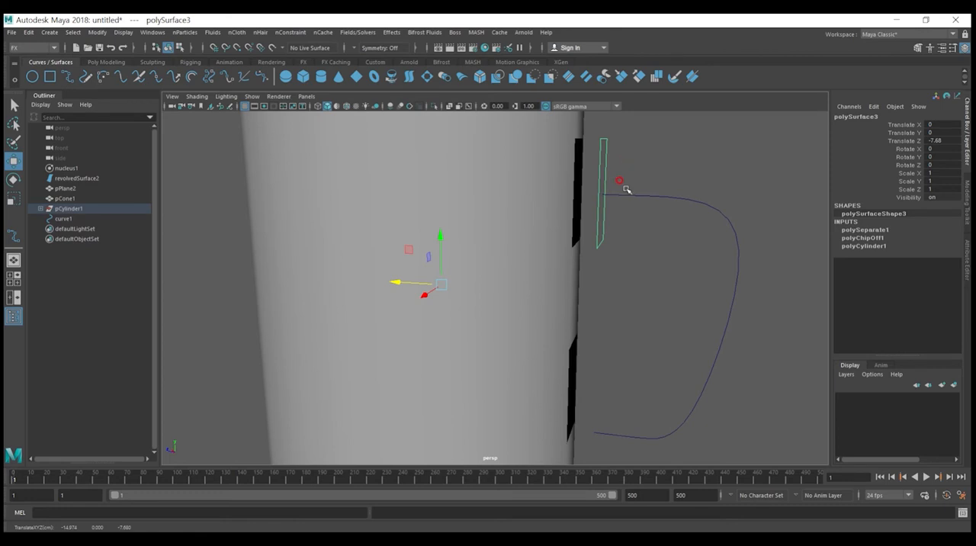
Step: Select the detached piece's face together with the handle curve and extrude the face along the curve
mouse_move(742, 219)
mouse_down()
mouse_move(728, 342)
mouse_move(651, 435)
mouse_move(595, 435)
mouse_up()
key(Escape)
alt+drag(617, 228, 583, 219)
right_drag(583, 218, 589, 179)
click(593, 178)
right_drag(587, 224, 587, 250)
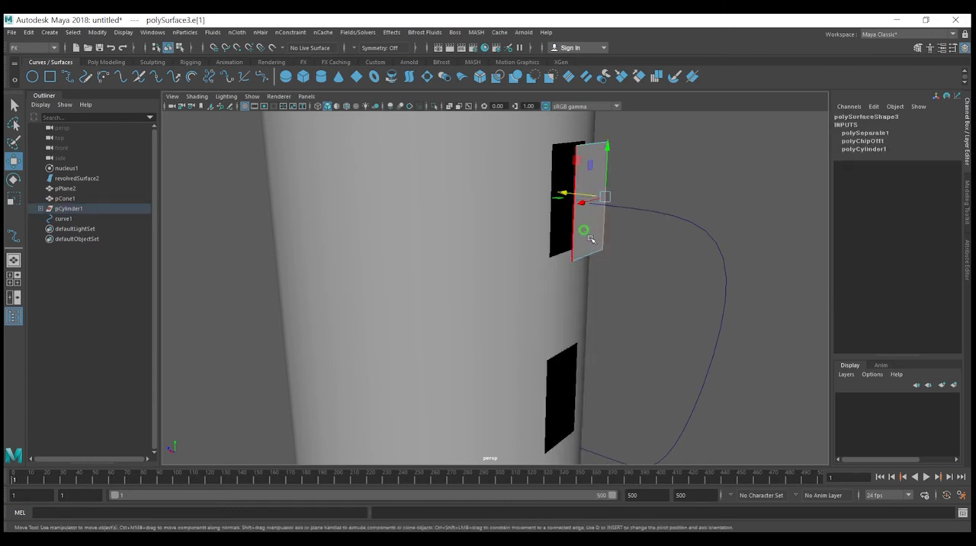
click(591, 222)
click(666, 221)
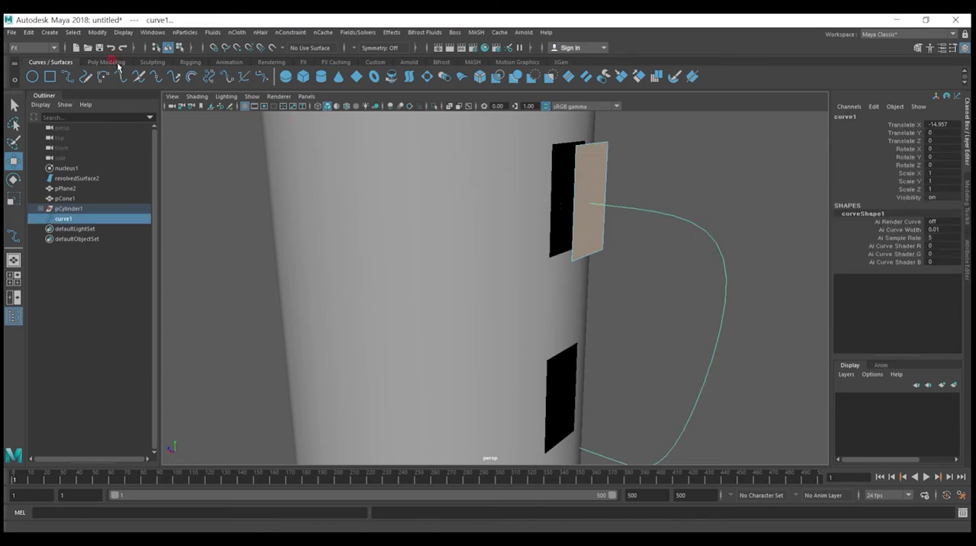
click(106, 63)
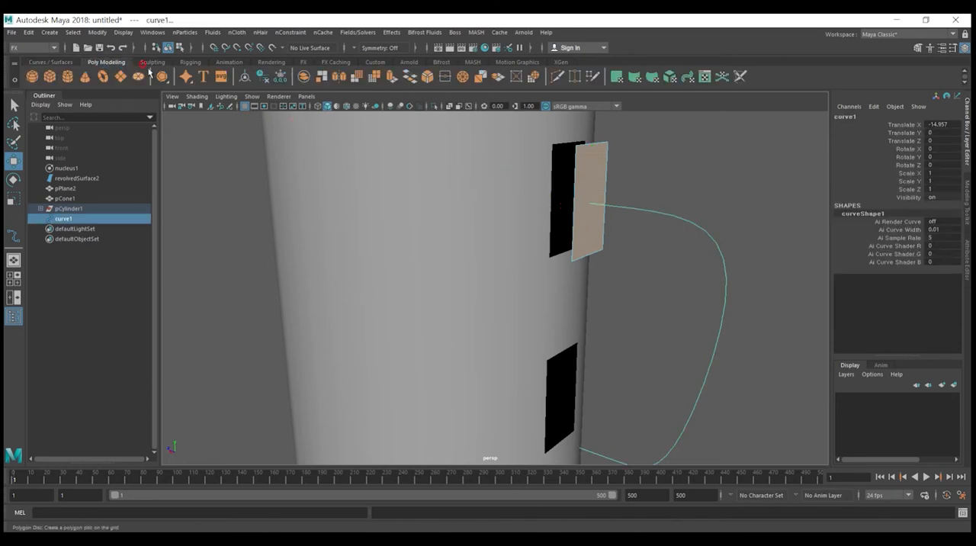
click(390, 77)
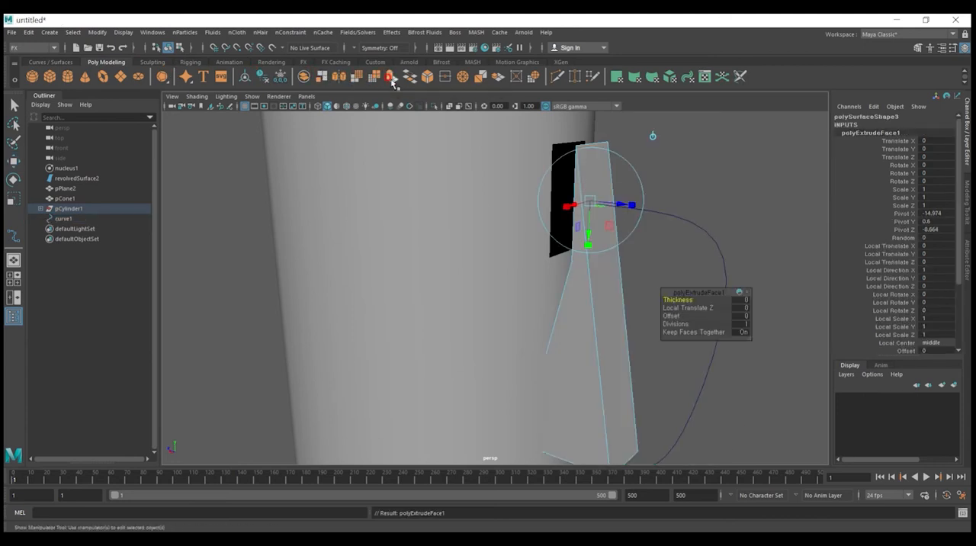
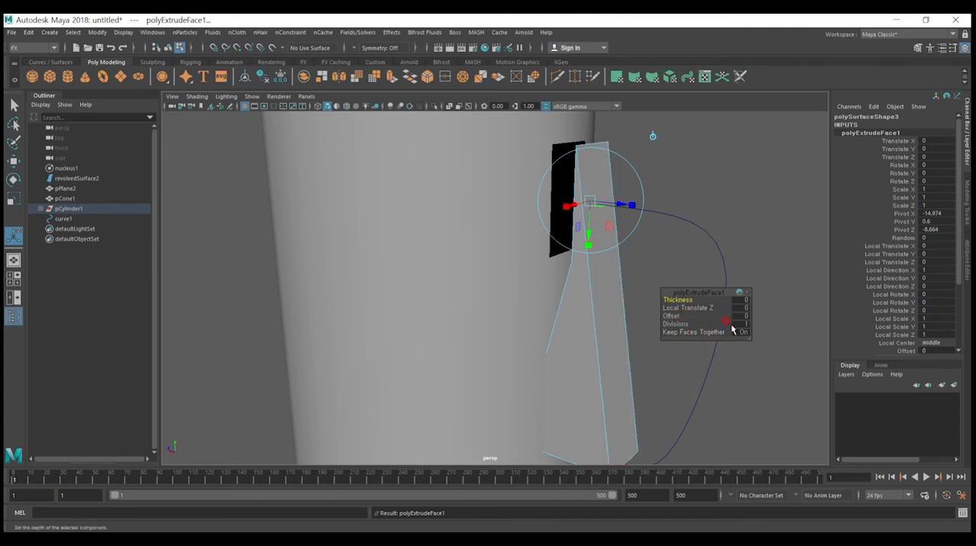
Step: Set the divisions of the handle's face extrusion to 10 so it follows the curve
click(728, 324)
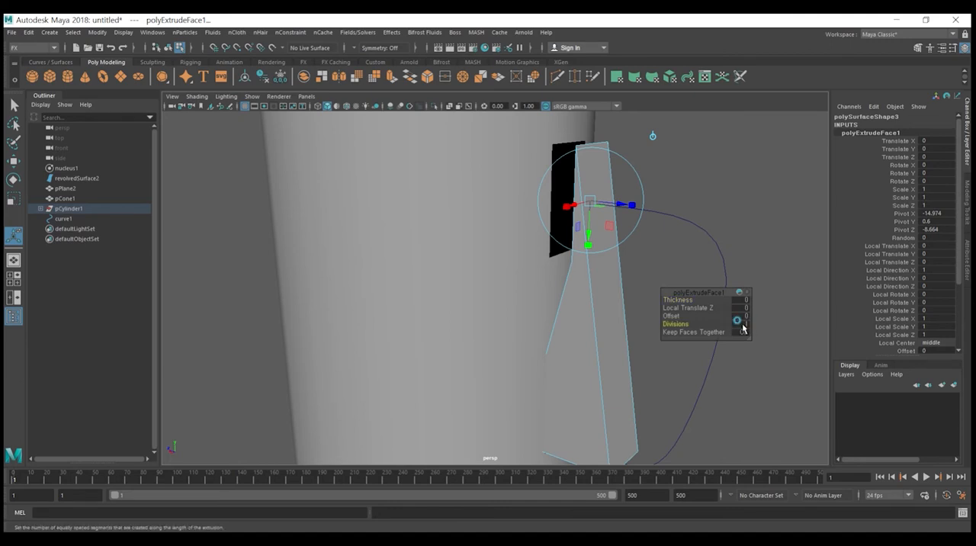
drag(731, 325, 736, 325)
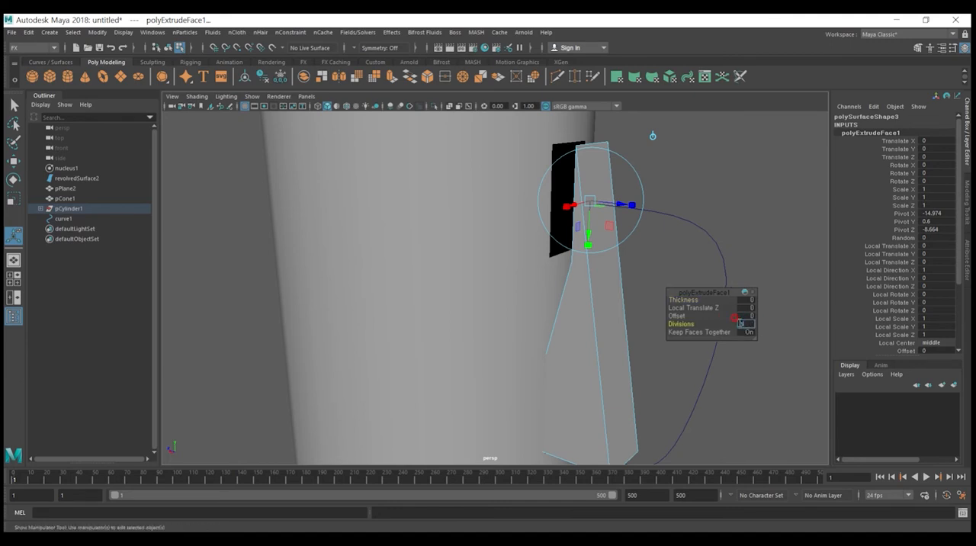
text(0)
key(Return)
scroll(599, 349, down, 5)
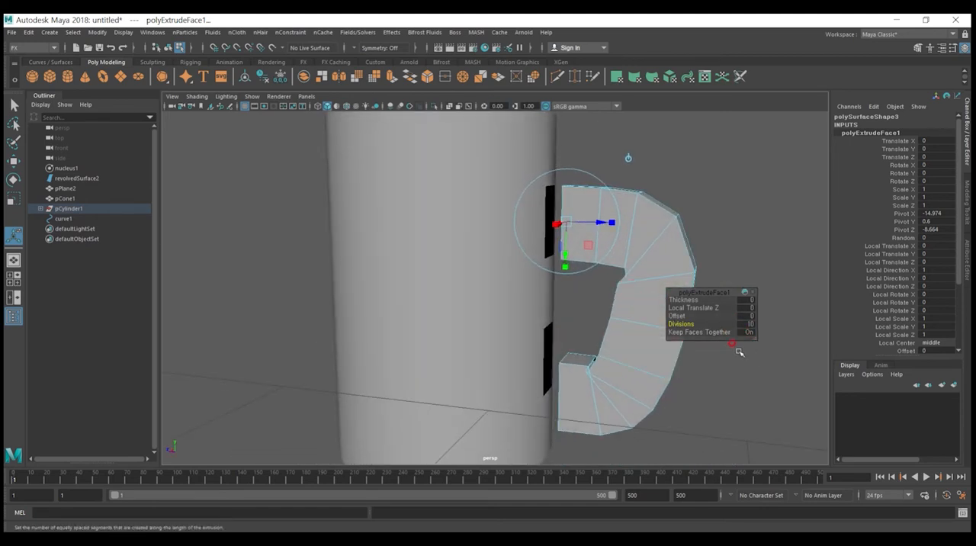
scroll(738, 325, up, 1)
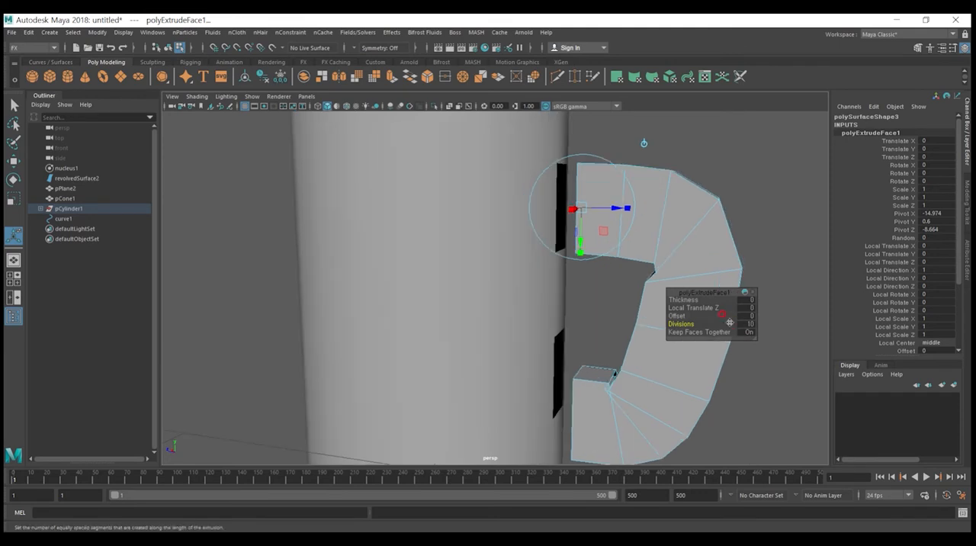
scroll(730, 323, down, 1)
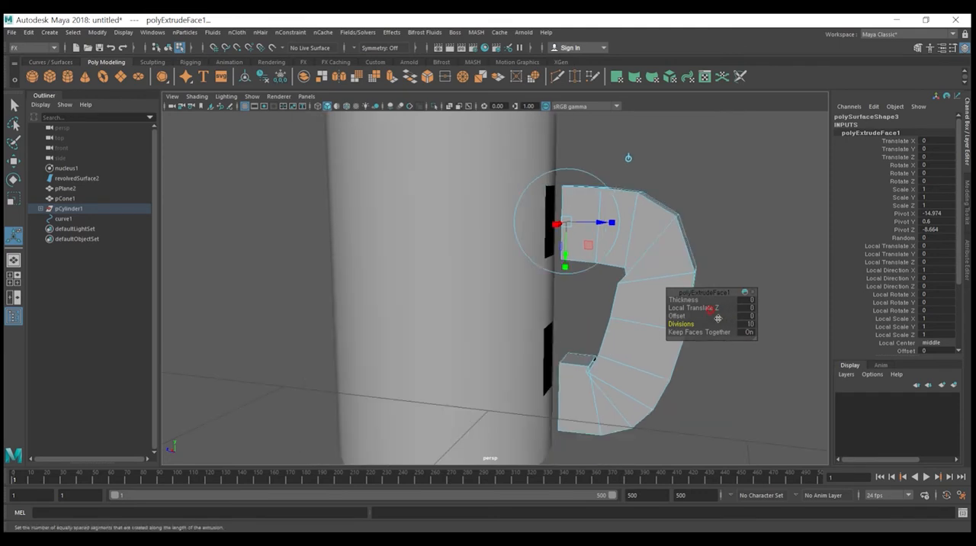
Step: Try out the handle extrusion's offset, local Z translation and thickness, and reduce its divisions to 5
click(742, 316)
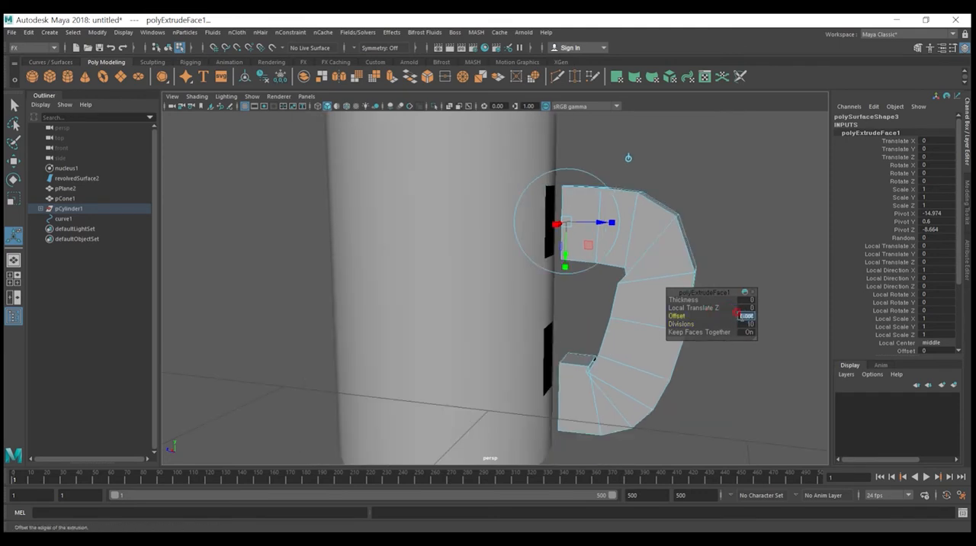
click(772, 308)
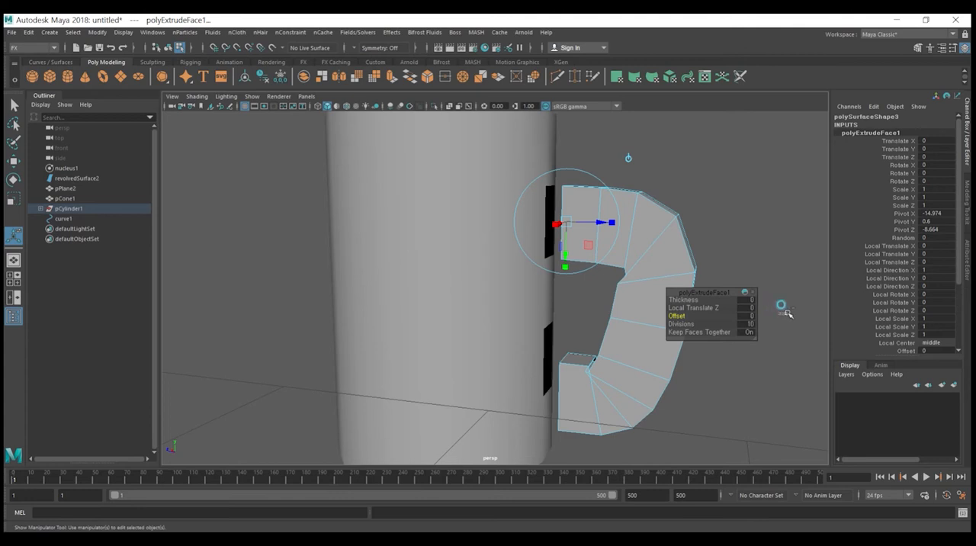
middle_drag(773, 322, 775, 381)
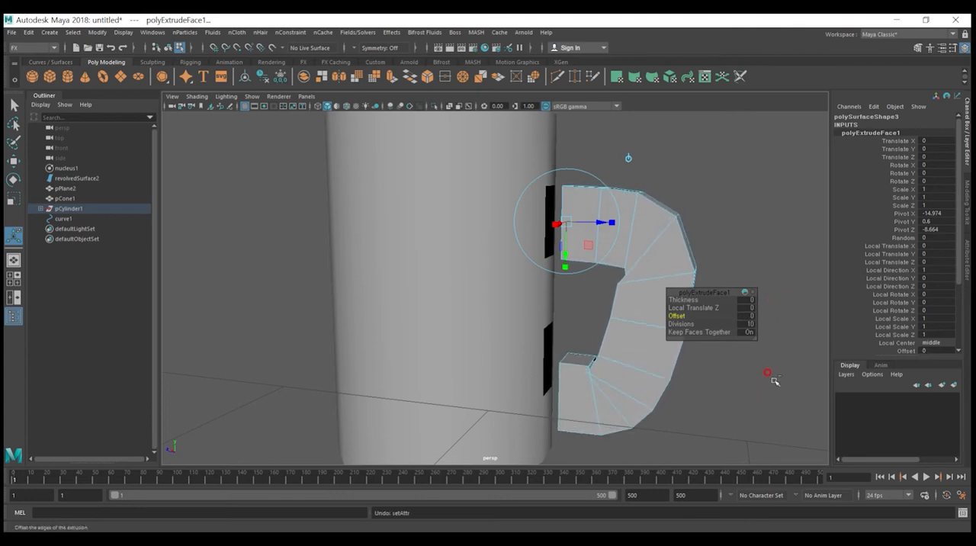
click(745, 307)
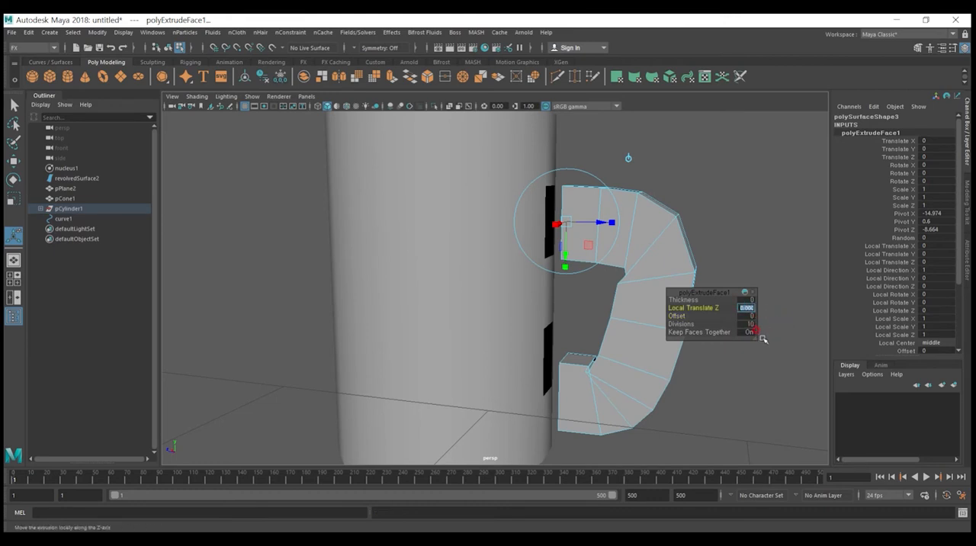
middle_drag(775, 320, 579, 299)
click(745, 300)
key(ctrl+z)
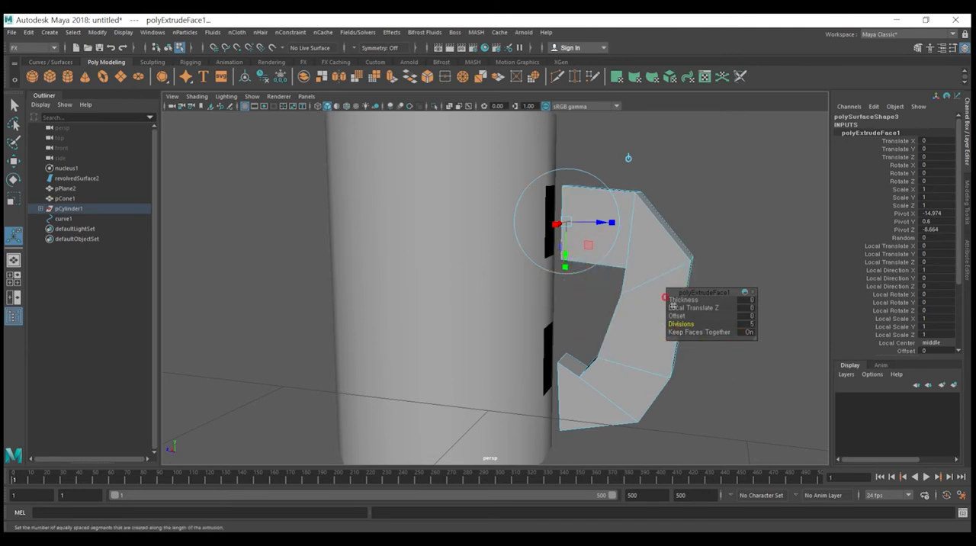
Step: Open the handle's extrusion attributes and set the divisions to 7
click(714, 239)
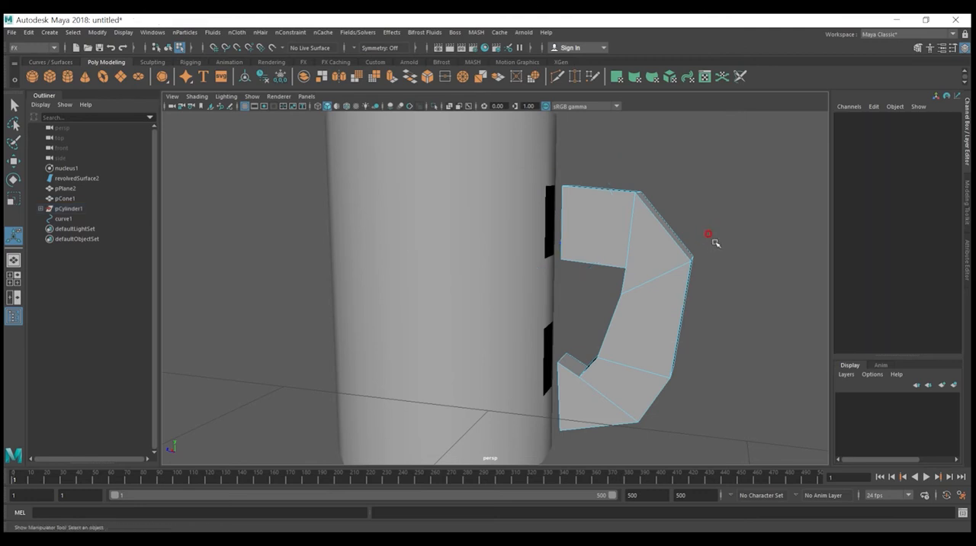
key(q)
key(ctrl+a)
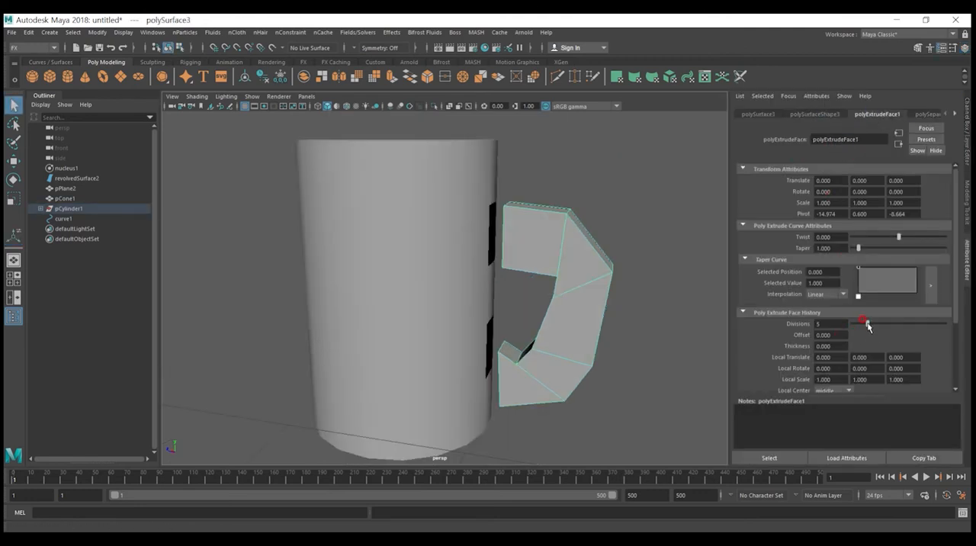
drag(867, 325, 871, 326)
alt+drag(648, 337, 657, 324)
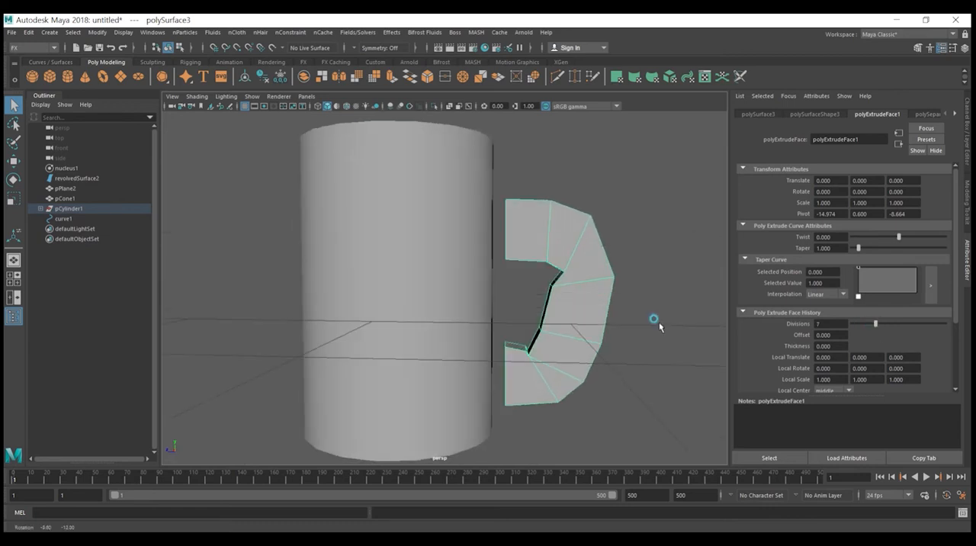
Step: Switch the handle to vertex selection and show it in the side view
alt+middle_drag(560, 307, 526, 280)
scroll(526, 280, down, 2)
scroll(515, 273, up, 5)
alt+drag(538, 248, 515, 229)
right_click(516, 227)
right_drag(508, 202, 471, 221)
drag(585, 264, 519, 192)
alt+drag(587, 222, 560, 283)
key(space)
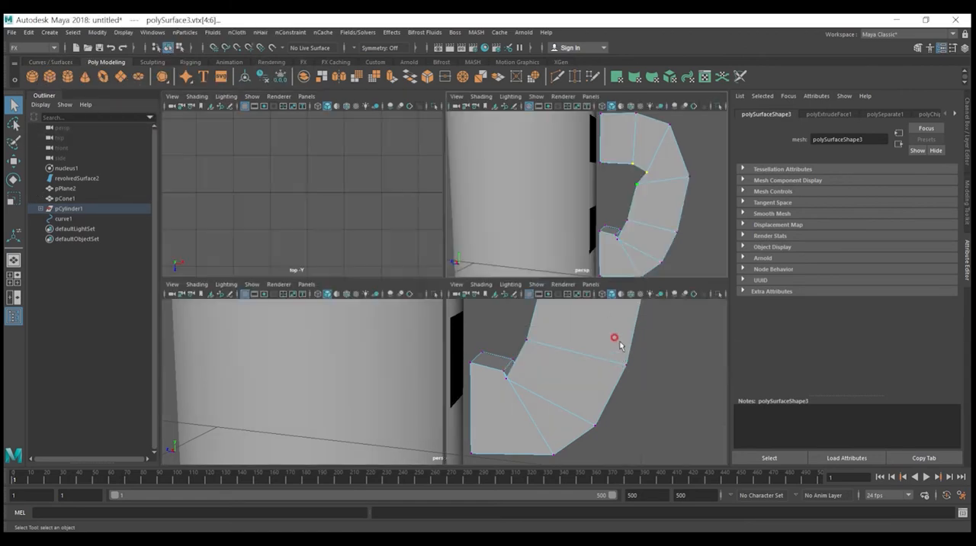
key(space)
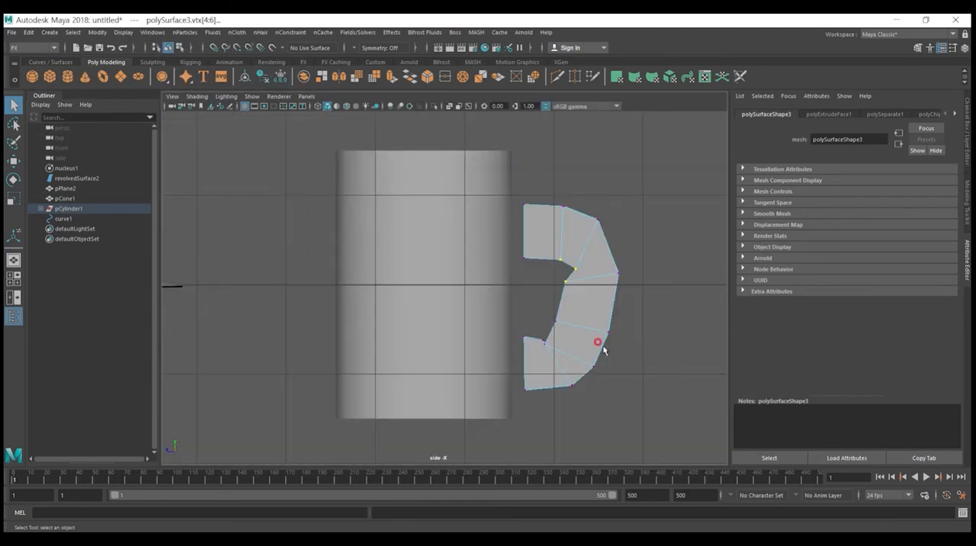
Step: Move the inner vertices around the handle's mid-height outward, away from the cylinder, to slim the grip
scroll(599, 342, up, 5)
drag(546, 268, 545, 262)
key(w)
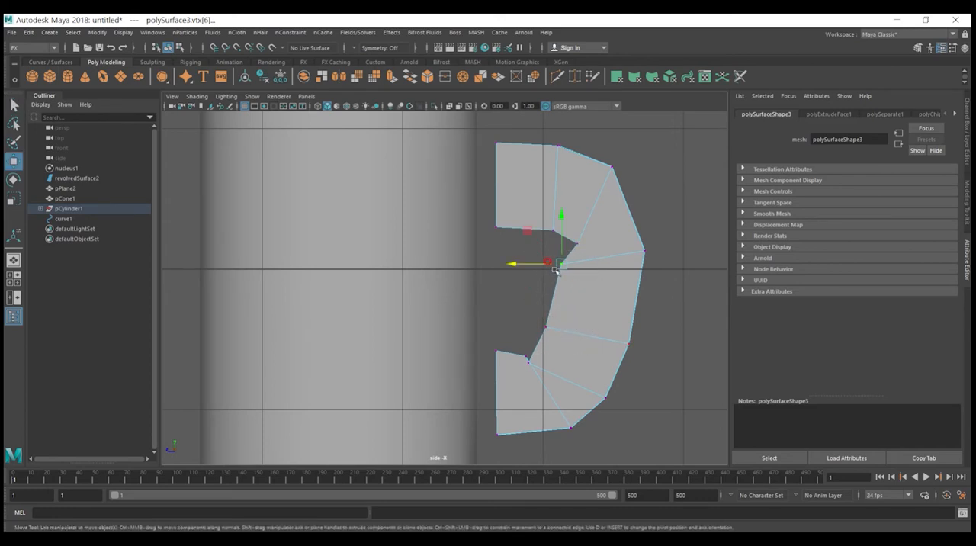
middle_drag(528, 236, 559, 246)
key(ctrl+z)
drag(590, 347, 526, 257)
middle_drag(517, 259, 543, 268)
Step: Move the handle's lower inner corner vertices outward and raise its two upper inner vertices
click(541, 270)
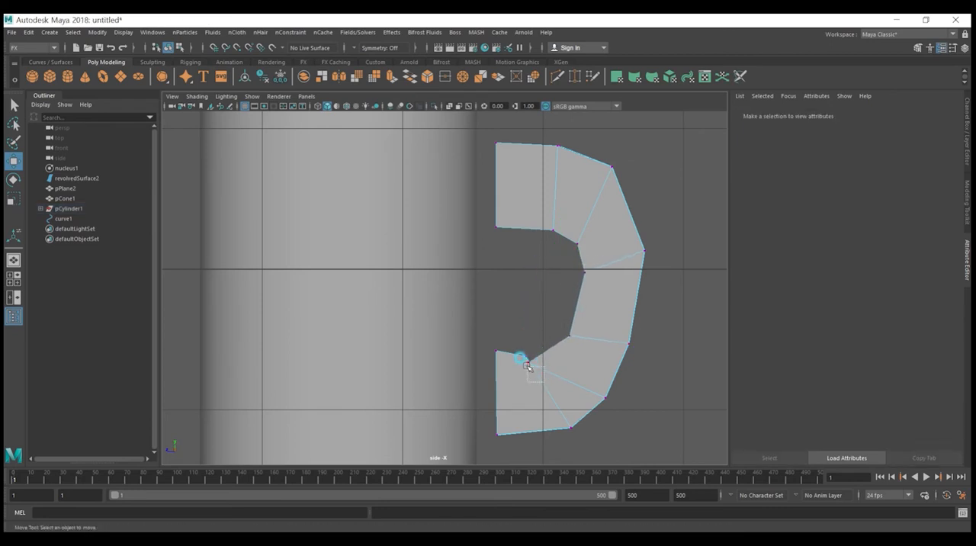
drag(517, 360, 514, 358)
drag(493, 328, 522, 321)
click(527, 302)
drag(593, 252, 524, 203)
drag(531, 203, 532, 178)
Step: Shift the middle and lower inner vertices farther outward to even out the handle's thickness around the bend
click(569, 261)
drag(609, 344, 549, 263)
click(551, 320)
drag(582, 385, 533, 326)
drag(593, 338, 558, 305)
drag(544, 294, 554, 300)
click(517, 279)
drag(604, 279, 590, 211)
key(ctrl+z)
drag(551, 260, 548, 179)
key(ctrl+z)
click(665, 233)
alt+drag(534, 226, 540, 238)
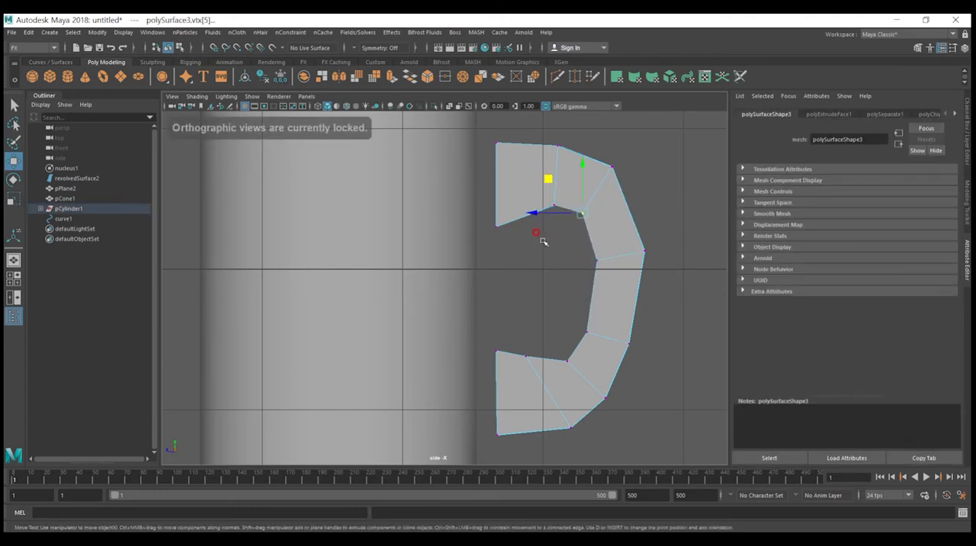
Step: Combine the cylinder and the handle into one mesh in the perspective view
key(space)
key(space)
key(space)
key(space)
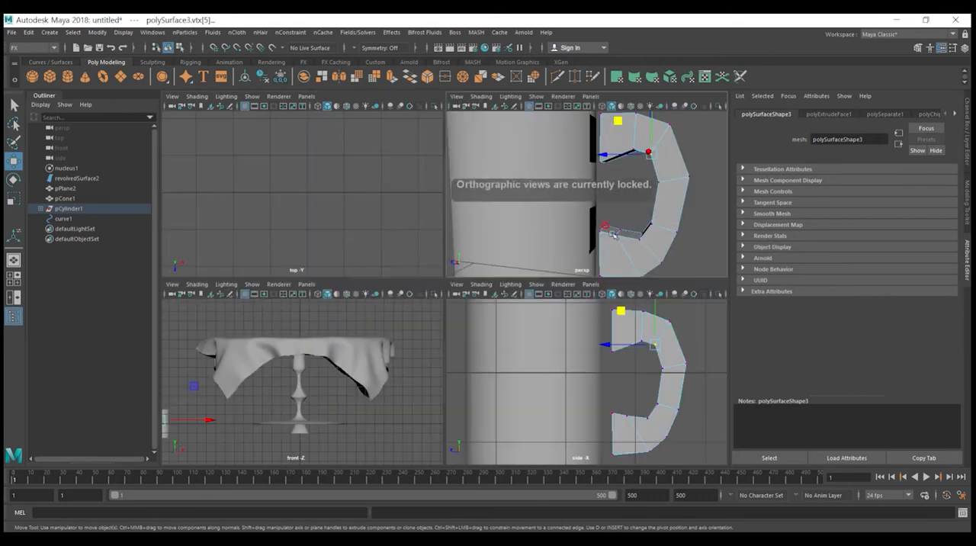
right_drag(517, 187, 513, 160)
click(426, 204)
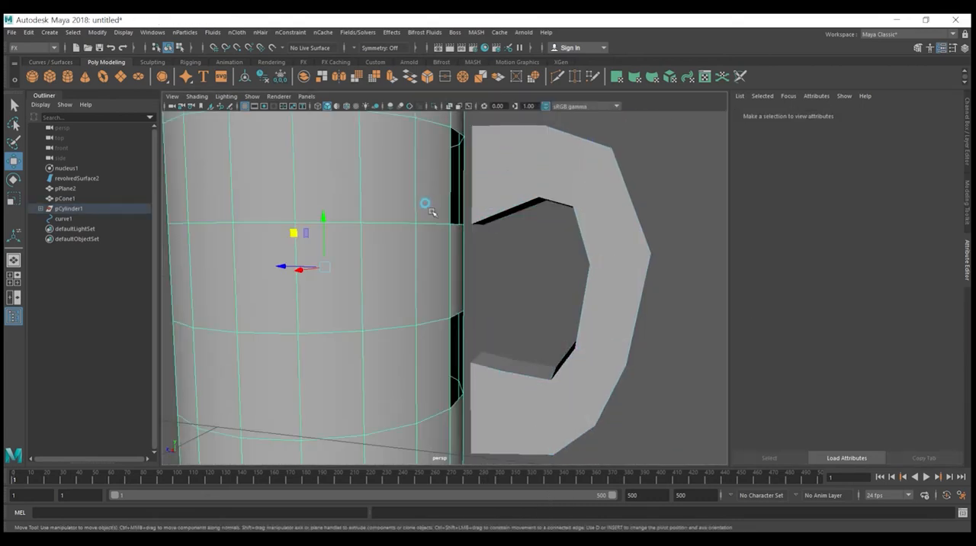
shift+click(523, 179)
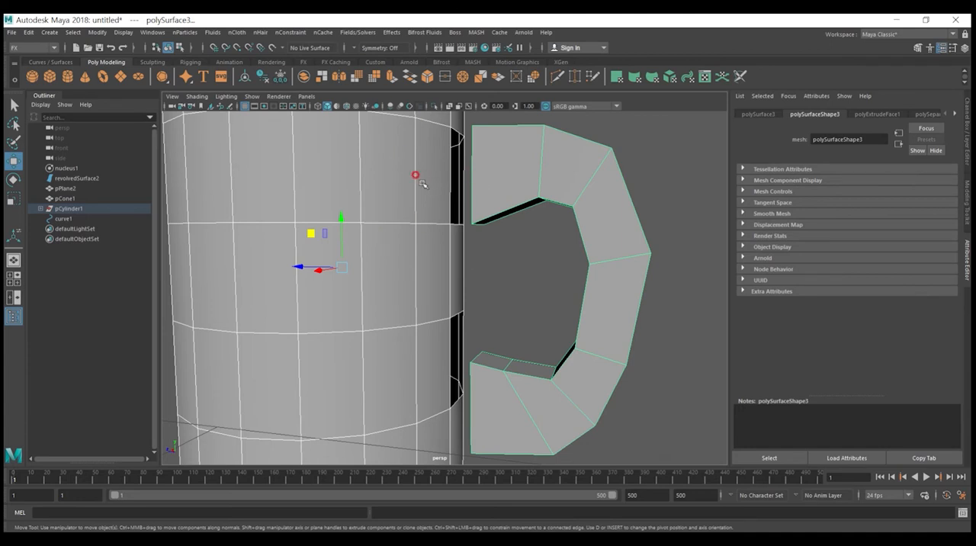
click(303, 77)
click(451, 279)
click(442, 275)
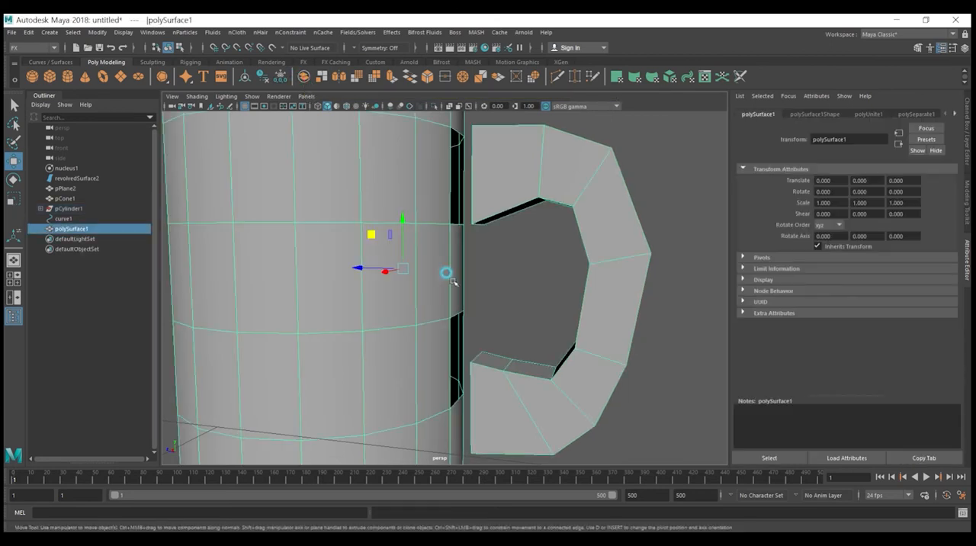
drag(370, 268, 299, 259)
key(ctrl+z)
Step: Delete the two faces capping the handle's upper and lower ends next to the cylinder
mouse_move(476, 266)
alt+mouse_down()
mouse_move(472, 282)
mouse_move(419, 261)
mouse_move(474, 263)
alt+mouse_up()
key(F10)
click(486, 217)
mouse_move(498, 218)
alt+mouse_down()
mouse_move(535, 201)
mouse_move(510, 205)
alt+mouse_up()
right_drag(496, 204, 493, 232)
click(488, 218)
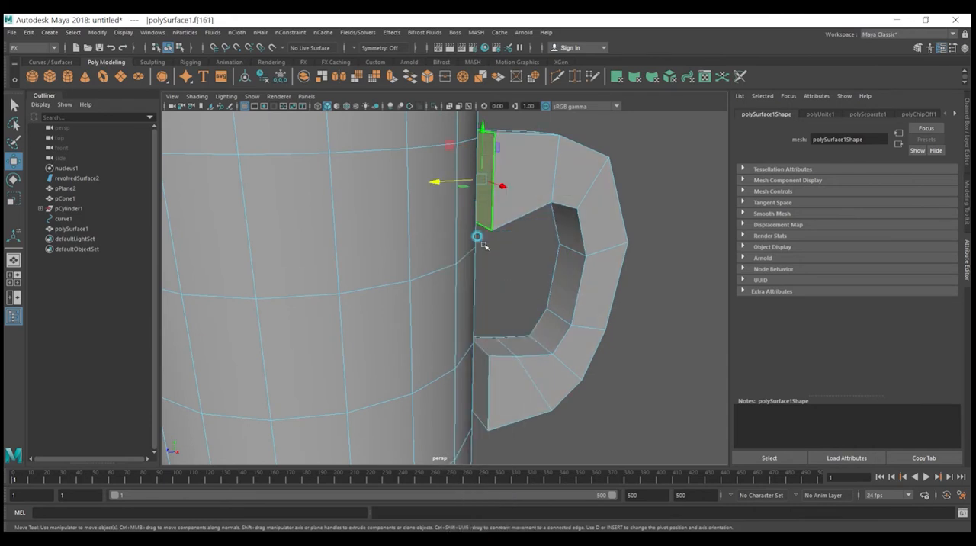
shift+click(486, 377)
key(Delete)
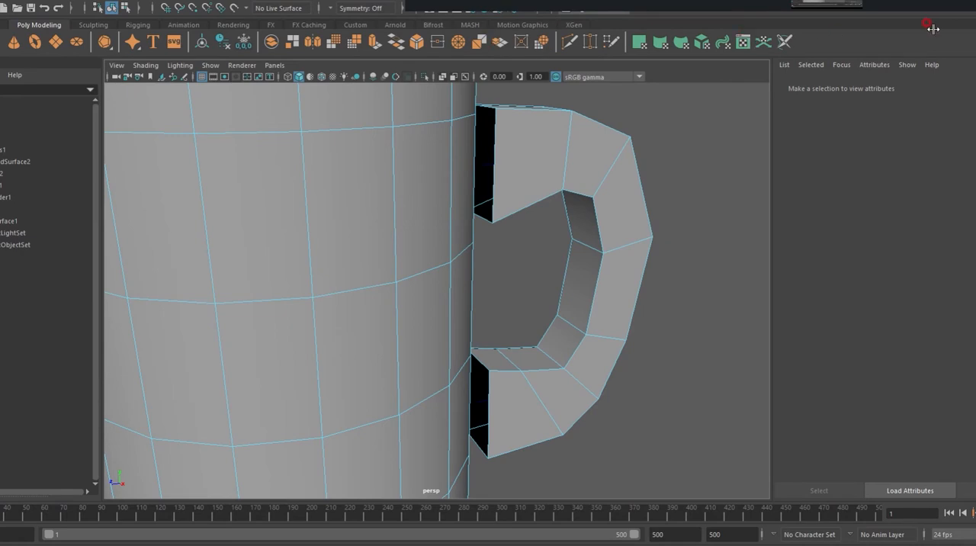
Step: Bridge the border edges of the handle's upper end with those of the cylinder's upper opening
click(492, 163)
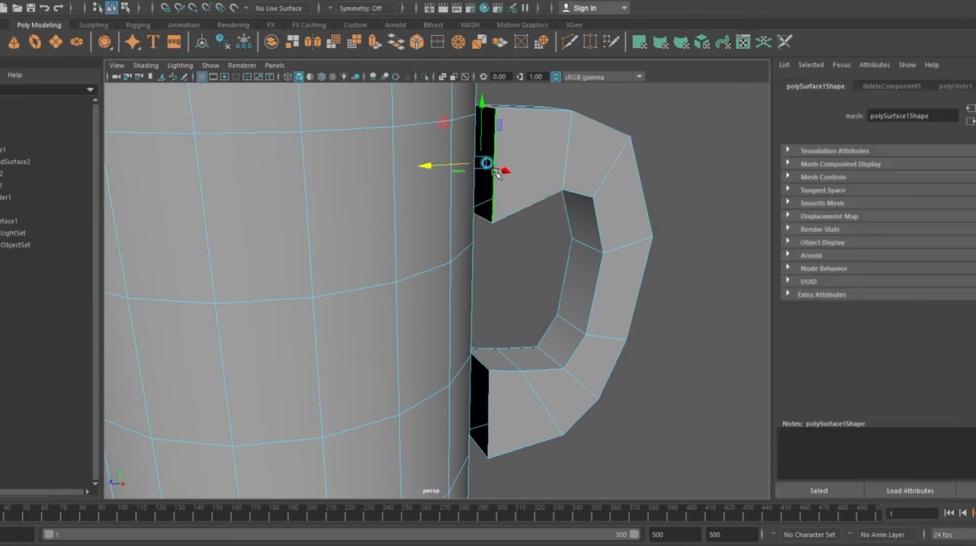
alt+drag(508, 199, 513, 238)
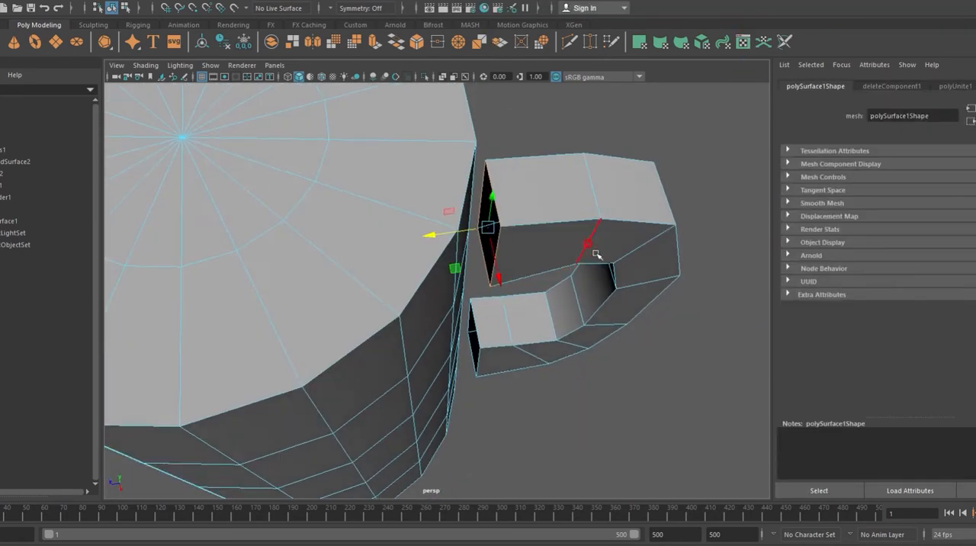
alt+drag(553, 204, 496, 194)
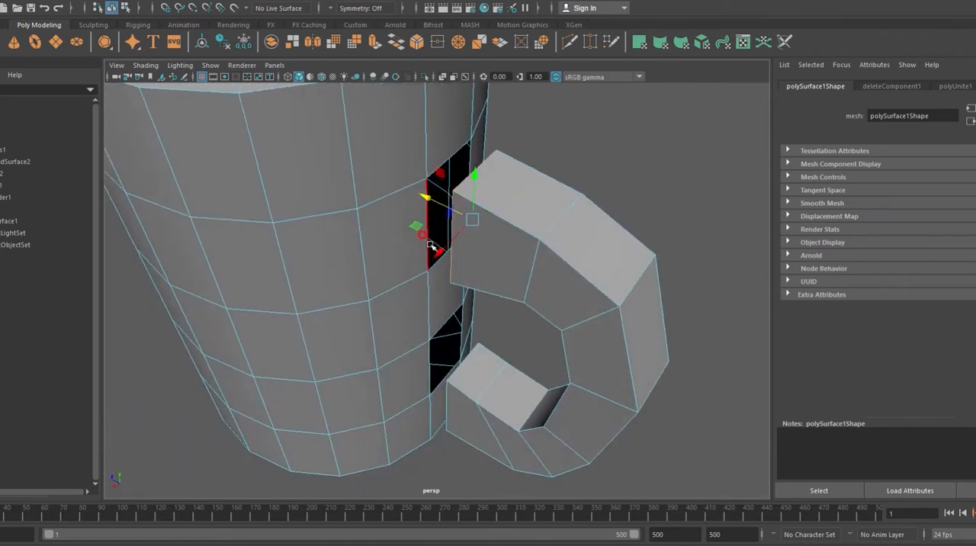
scroll(430, 246, up, 4)
scroll(431, 245, up, 2)
shift+click(417, 218)
shift+click(451, 245)
alt+drag(497, 232, 534, 232)
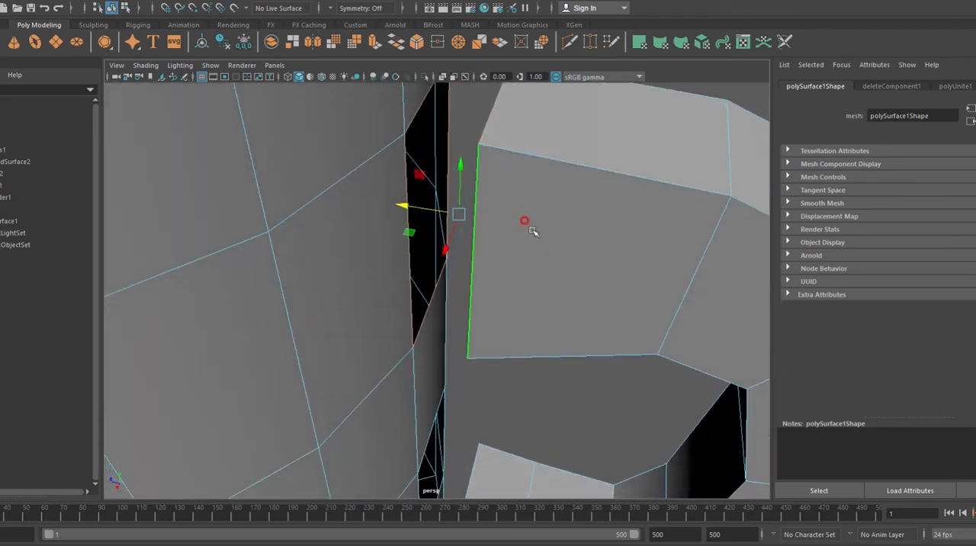
click(394, 42)
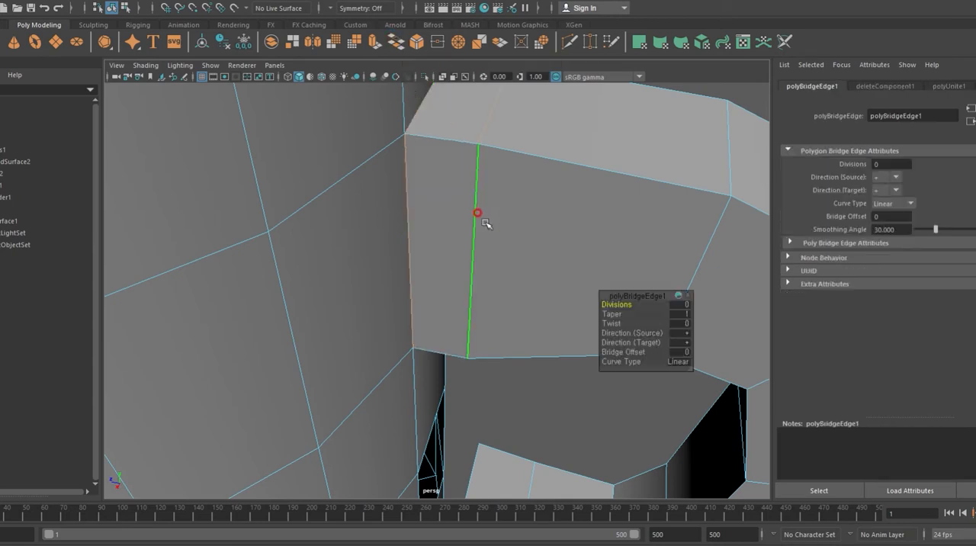
Step: Raise the vertices of the handle's lower arm toward the level of the cylinder's lower opening
scroll(468, 328, down, 5)
alt+drag(468, 328, 462, 370)
scroll(462, 370, up, 10)
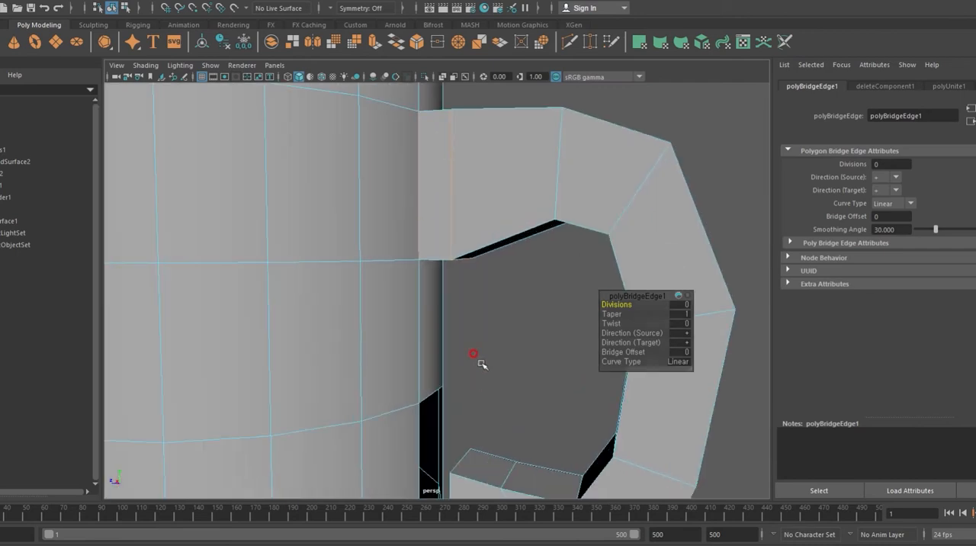
alt+drag(504, 298, 507, 300)
click(478, 358)
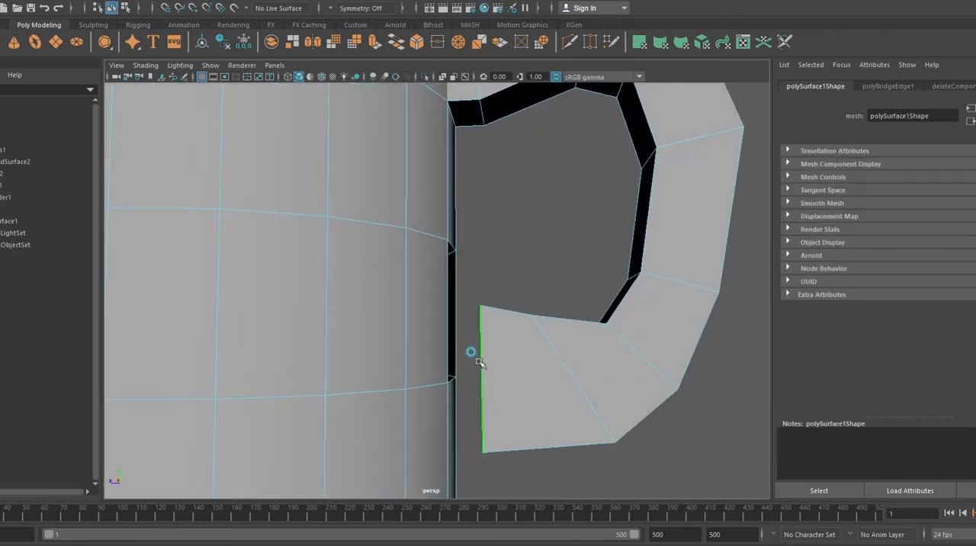
mouse_move(550, 402)
alt+mouse_down()
mouse_move(562, 420)
mouse_move(523, 403)
mouse_move(547, 407)
alt+mouse_up()
click(585, 422)
right_drag(522, 218, 479, 213)
drag(676, 476, 478, 306)
key(w)
drag(564, 324, 572, 296)
Step: Adjust the vertices of the handle's lower bend and open end to line the arm up with the lower opening
drag(652, 415, 566, 347)
mouse_move(610, 431)
alt+mouse_down()
mouse_move(633, 398)
mouse_move(612, 427)
alt+mouse_up()
drag(561, 348, 527, 345)
alt+drag(728, 380, 715, 398)
drag(717, 399, 582, 311)
alt+drag(699, 402, 553, 341)
drag(515, 410, 459, 284)
alt+drag(502, 317, 512, 337)
Step: Bridge the border edges of the handle's lower end with those of the cylinder's lower opening
right_drag(498, 221, 492, 184)
click(485, 327)
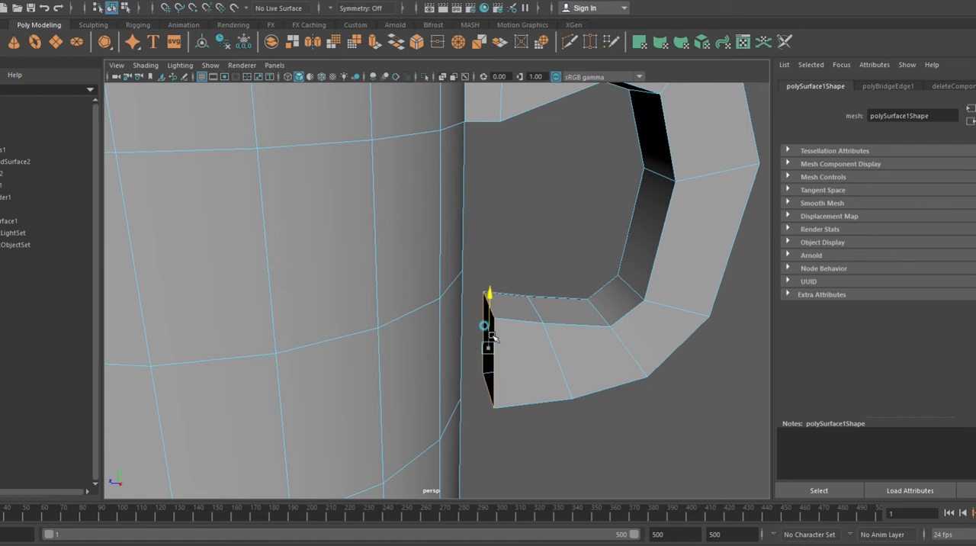
alt+drag(534, 361, 475, 355)
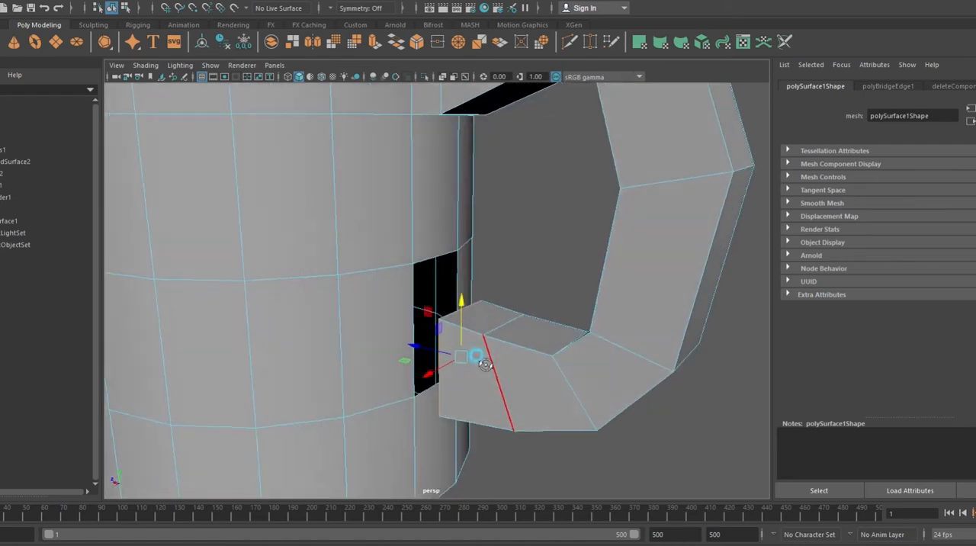
click(430, 263)
alt+drag(495, 318, 524, 318)
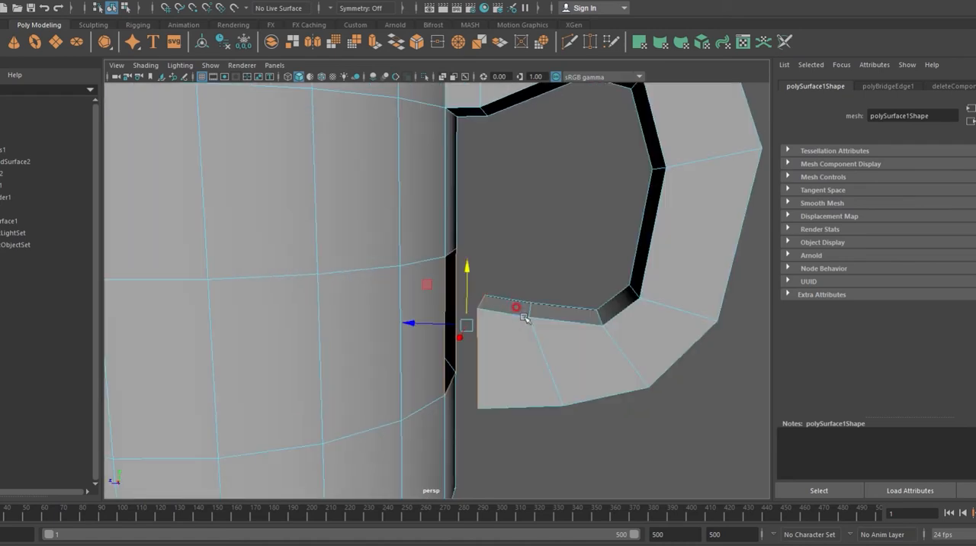
click(391, 38)
Step: Raise the edge loop where the lower bridge meets the handle to smooth the joint
alt+drag(523, 240, 521, 215)
right_drag(488, 313, 462, 230)
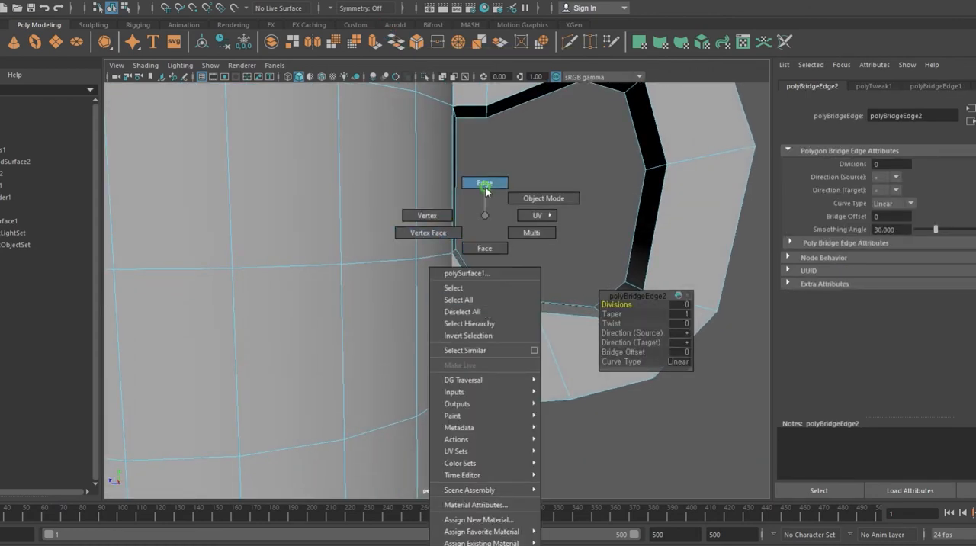
right_drag(486, 195, 486, 192)
click(485, 314)
drag(486, 299, 488, 286)
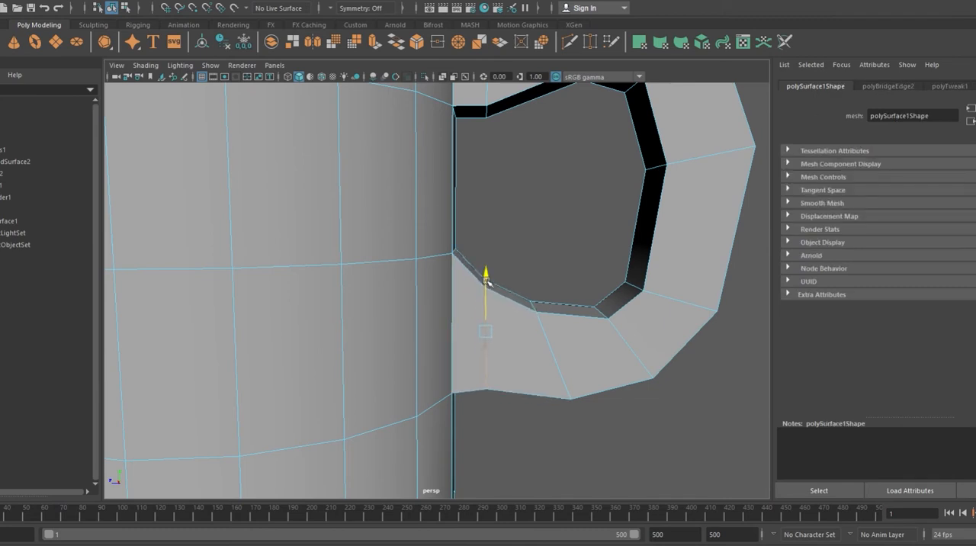
Step: Adjust the height of the edge loop where the handle's upper bridge meets the arm to smooth the joint
alt+right_drag(518, 291, 490, 302)
alt+drag(530, 307, 525, 293)
alt+right_drag(466, 206, 503, 200)
alt+drag(495, 293, 481, 206)
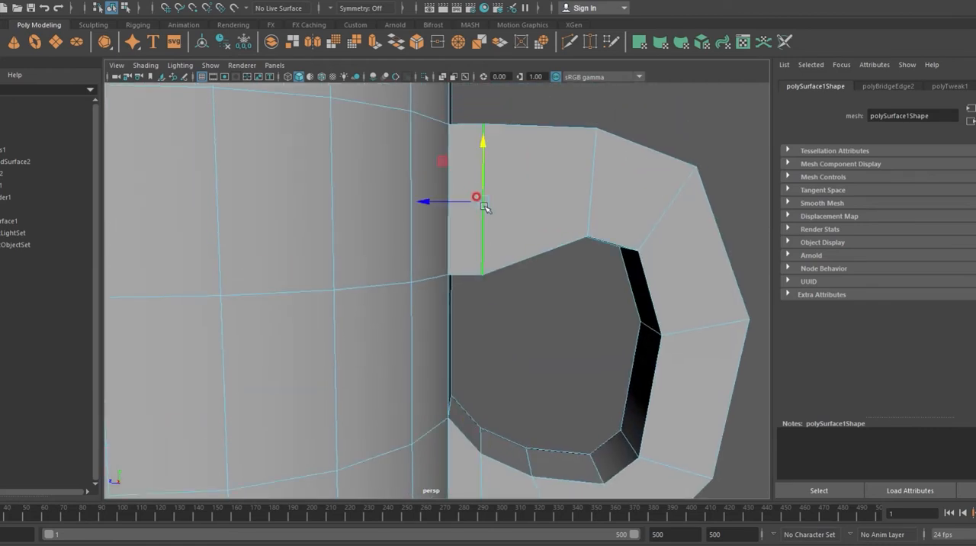
drag(483, 157, 483, 163)
key(w)
alt+right_drag(512, 185, 506, 192)
Step: Scale the inner edge loop on the cylinder's top cap outward to form a narrow rim
alt+drag(561, 215, 470, 283)
alt+right_drag(471, 283, 435, 268)
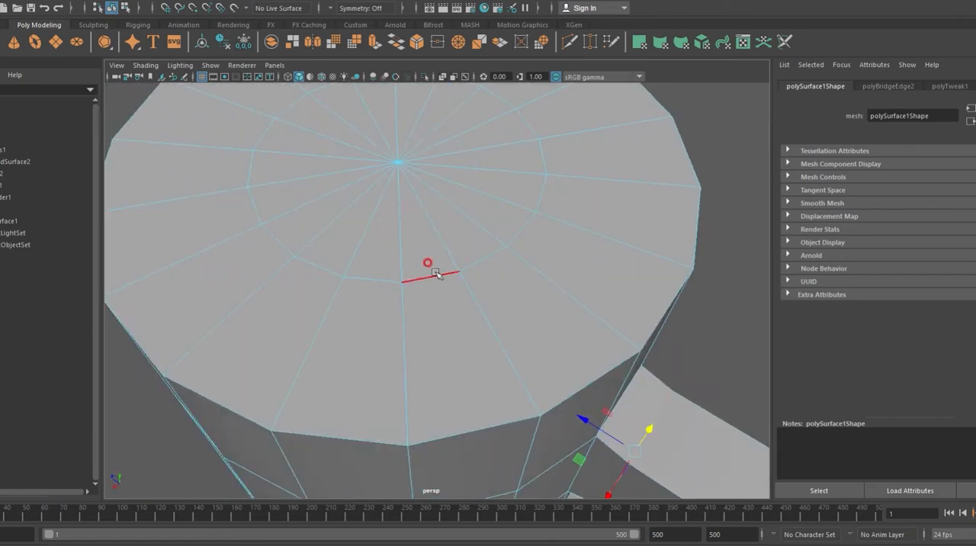
double_click(435, 275)
scroll(436, 276, down, 3)
key(r)
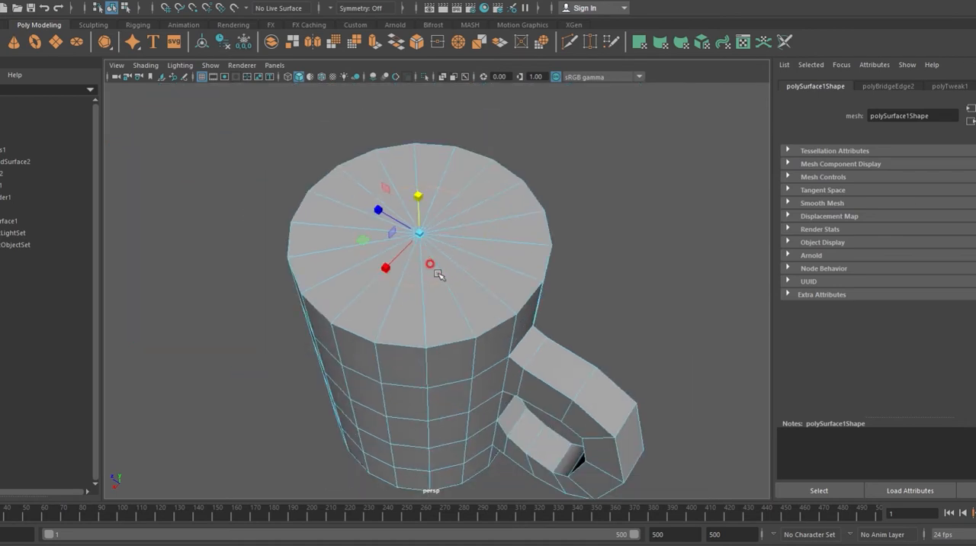
scroll(414, 259, up, 2)
drag(408, 196, 538, 52)
Step: Extrude all top faces inside the rim down into the cylinder with a Local Translate Z of -2.834 to hollow the mug
right_drag(389, 215, 397, 255)
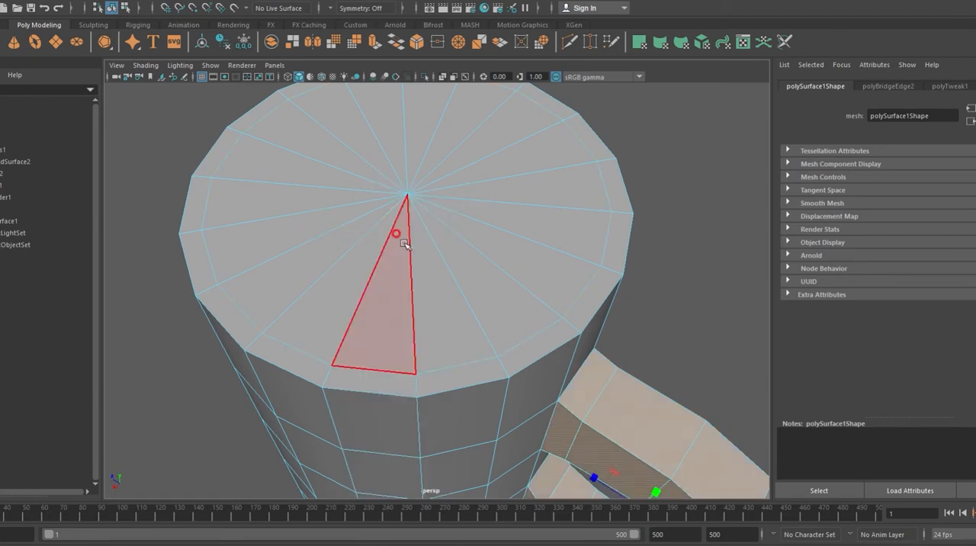
click(461, 328)
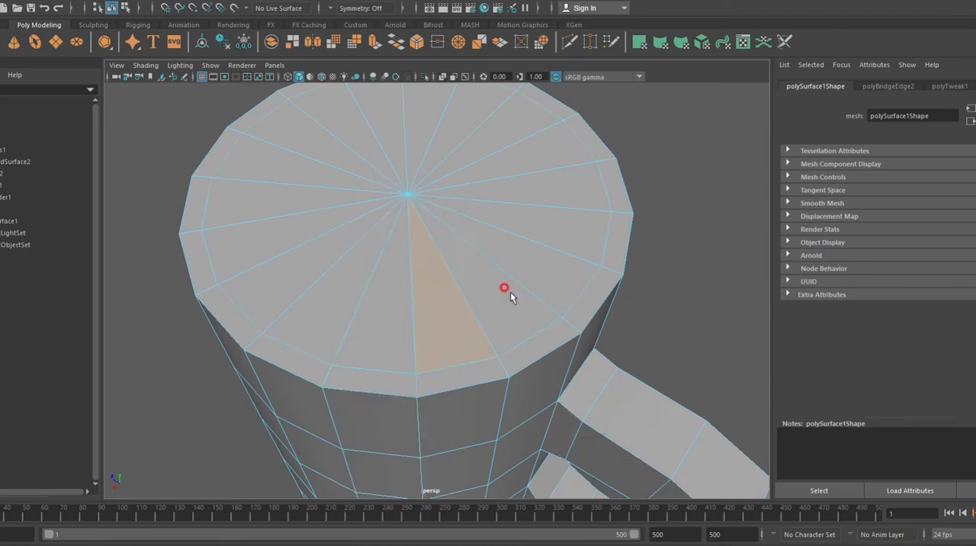
shift+click(496, 304)
shift+click(535, 269)
shift+click(395, 303)
shift+click(339, 288)
shift+click(307, 268)
shift+click(291, 240)
shift+click(285, 205)
shift+click(284, 172)
shift+click(338, 135)
shift+click(399, 103)
shift+click(468, 102)
shift+click(502, 135)
shift+click(529, 174)
shift+click(534, 220)
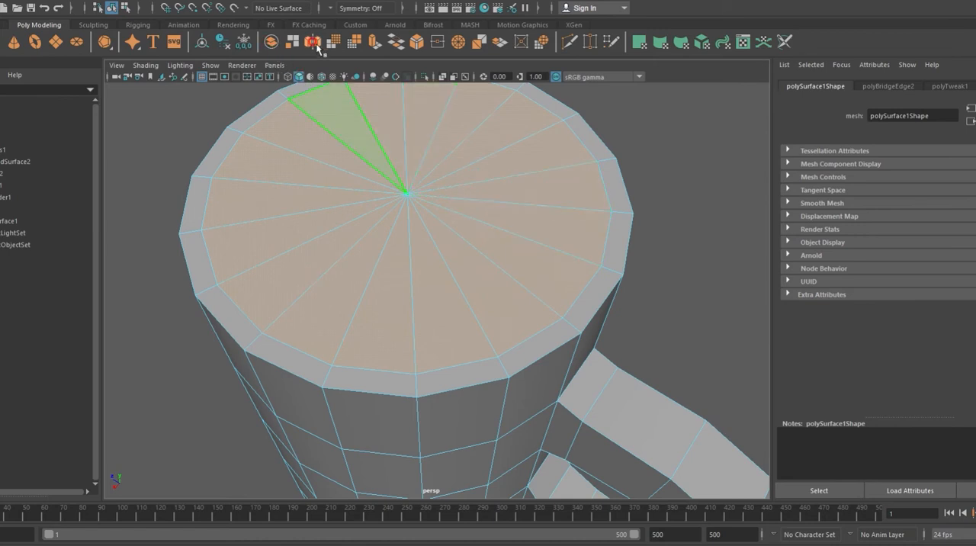
click(375, 45)
scroll(455, 270, down, 4)
alt+drag(452, 275, 453, 246)
drag(424, 163, 429, 385)
alt+drag(511, 401, 501, 369)
scroll(508, 402, down, 3)
drag(427, 282, 438, 375)
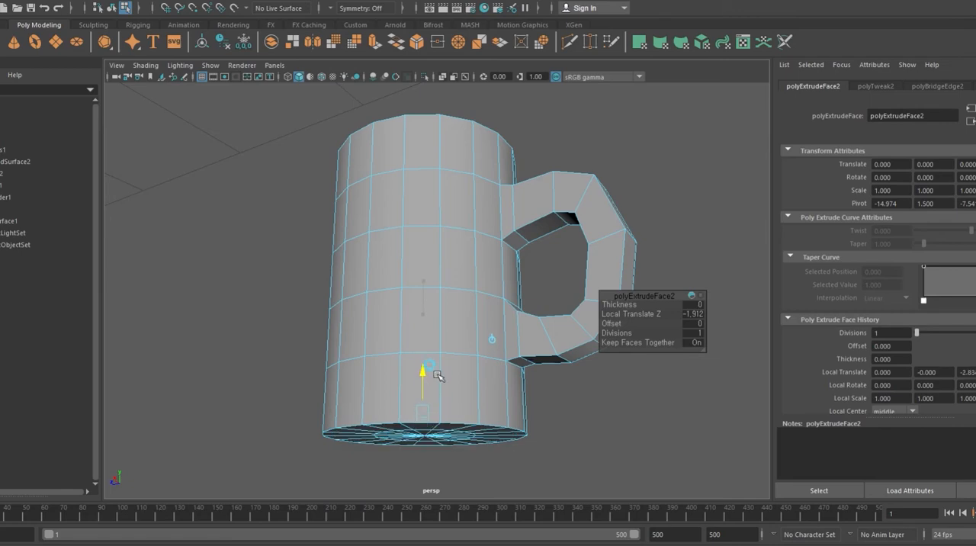
alt+drag(490, 327, 572, 376)
Step: Return the mug to object mode, display it with smooth mesh preview and deselect it
alt+drag(662, 373, 431, 277)
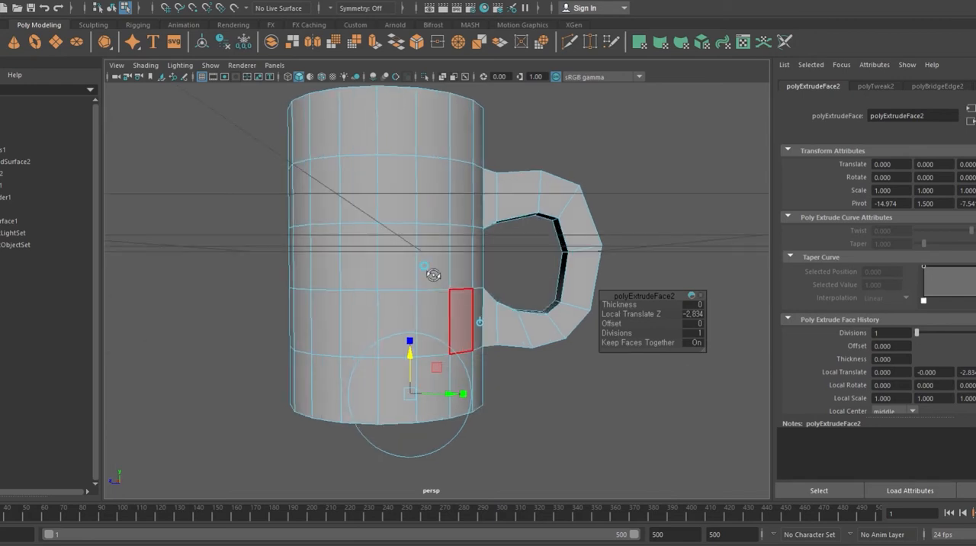
alt+drag(394, 201, 394, 220)
right_click(404, 216)
right_drag(402, 233, 461, 199)
click(564, 192)
click(519, 311)
mouse_move(524, 314)
alt+mouse_down()
mouse_move(457, 288)
mouse_move(279, 257)
mouse_move(382, 305)
mouse_move(550, 312)
mouse_move(516, 298)
alt+mouse_up()
key(3)
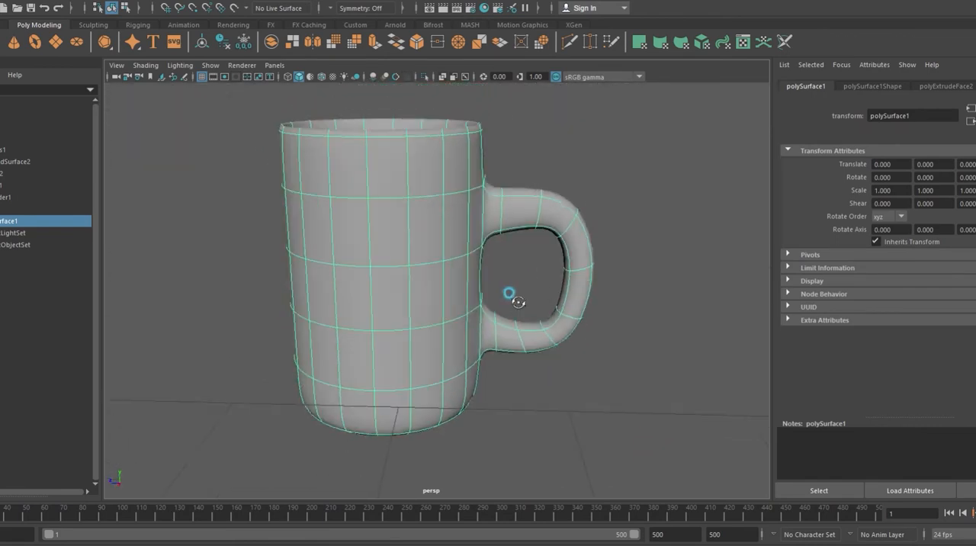
click(558, 310)
Step: Show the mug's cage over the smooth preview and raise the inner vertices where the handle's upper arm joins the body
scroll(462, 345, down, 2)
alt+drag(461, 344, 739, 333)
scroll(411, 263, up, 2)
scroll(410, 263, up, 4)
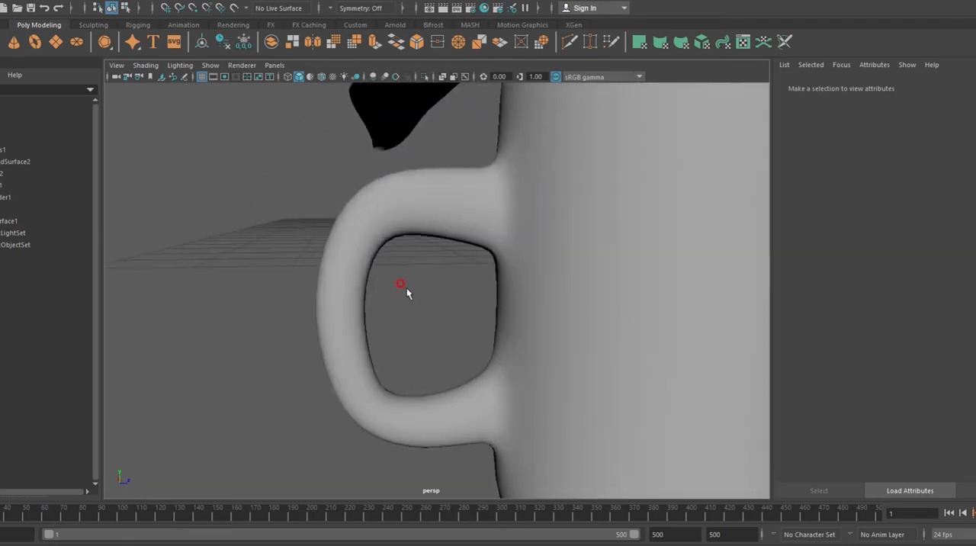
click(466, 234)
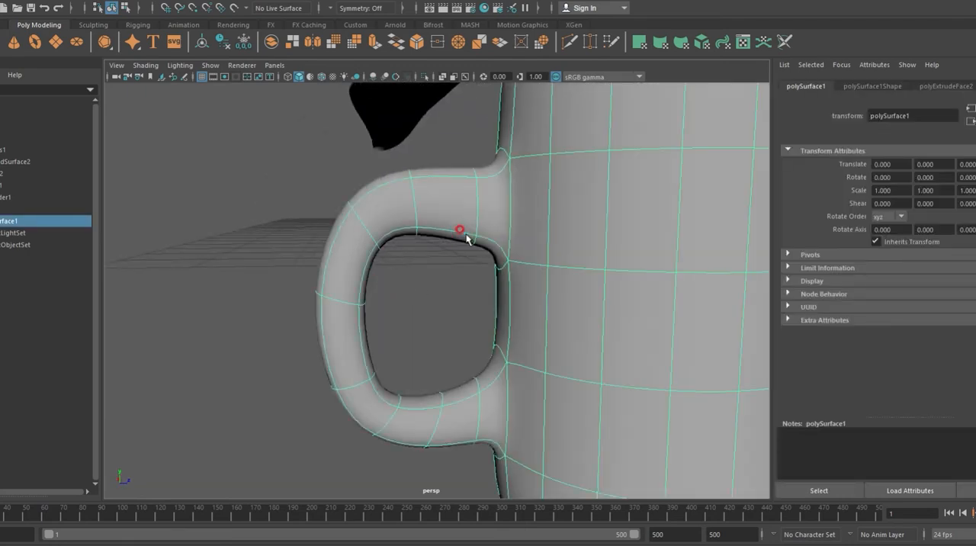
key(2)
alt+drag(462, 240, 453, 233)
right_drag(467, 215, 418, 213)
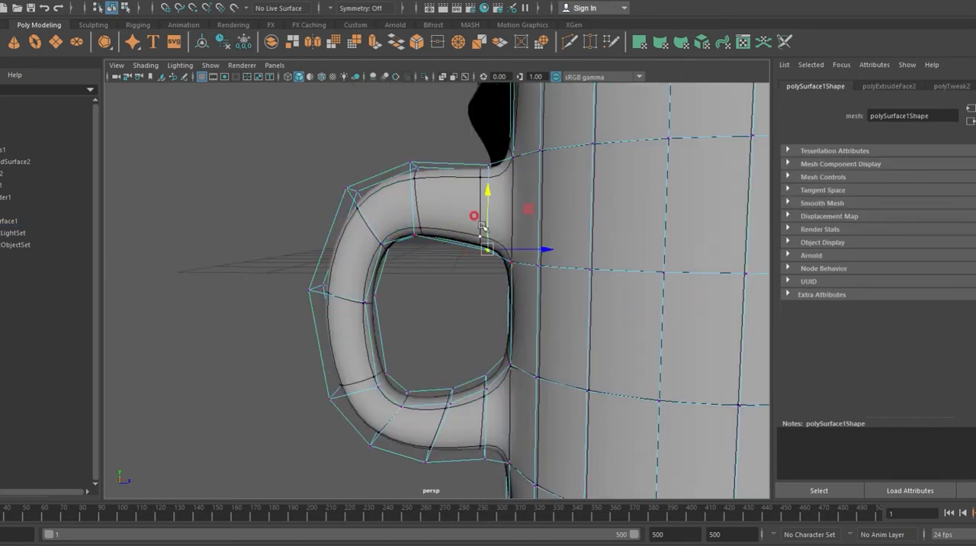
drag(488, 213, 488, 195)
Step: Lower the inner vertices of the handle's lower arm and raise the upper arm's adjacent inner vertices to widen the opening
drag(463, 312, 495, 396)
drag(492, 340, 490, 351)
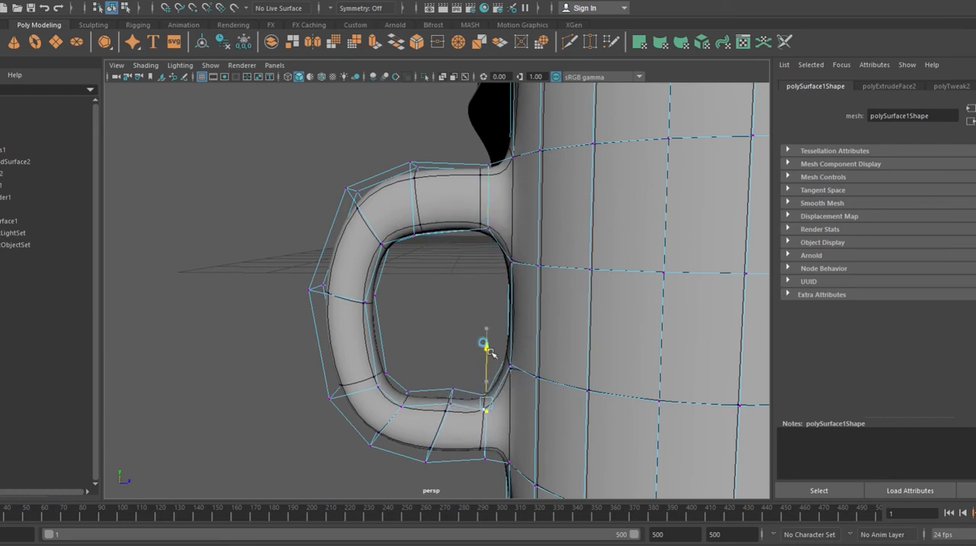
drag(429, 353, 463, 412)
drag(490, 361, 484, 372)
alt+drag(444, 312, 403, 214)
drag(454, 196, 456, 182)
Step: Move the whole mug up onto the tablecloth, to Translate X 12.650 and Y 10.954
scroll(471, 255, down, 2)
alt+drag(501, 248, 477, 332)
right_drag(495, 216, 554, 199)
scroll(513, 258, down, 3)
alt+drag(513, 275, 462, 366)
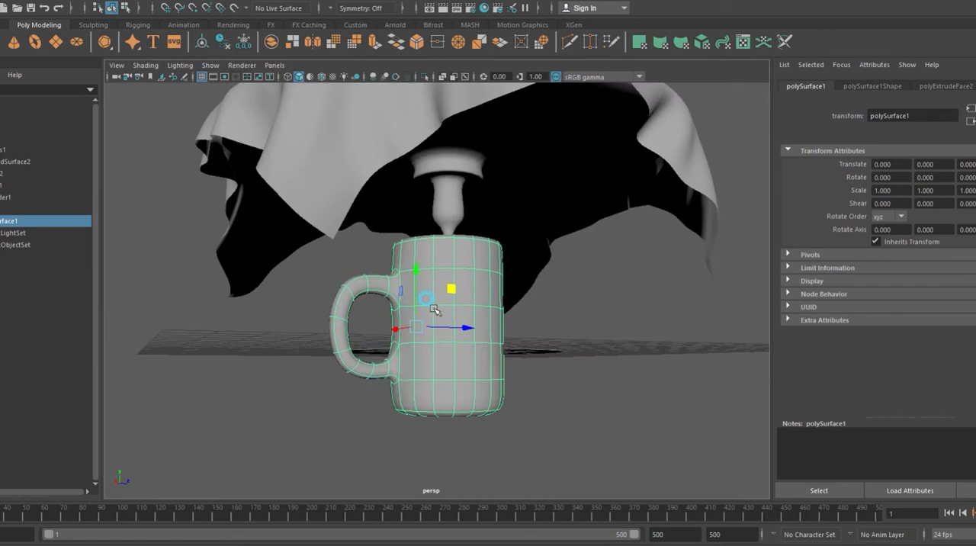
scroll(434, 309, down, 5)
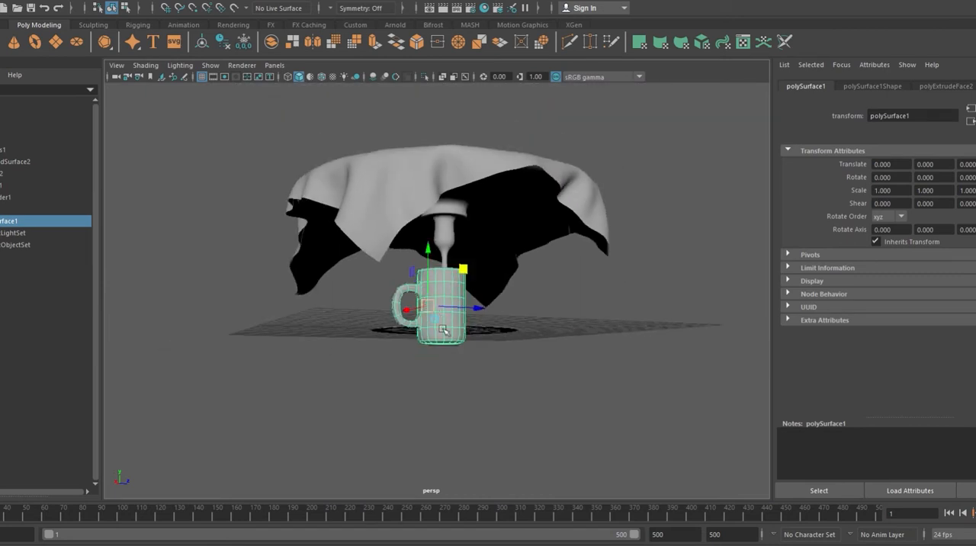
alt+drag(473, 348, 507, 362)
middle_drag(446, 320, 504, 373)
key(ctrl+z)
alt+middle_drag(503, 319, 598, 358)
alt+drag(570, 393, 588, 366)
scroll(588, 366, down, 5)
middle_drag(457, 277, 281, 127)
Step: Reposition the mug on the tabletop at Translate X 13.767, Y 10.579, Z 6.475 so that its base rests on the cloth
key(f)
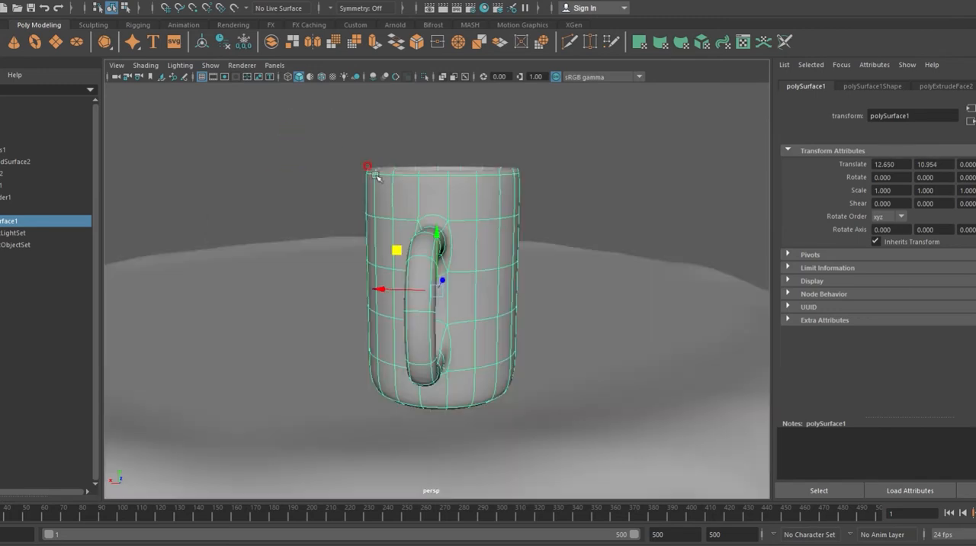
alt+drag(523, 251, 626, 189)
scroll(480, 266, down, 5)
alt+drag(607, 258, 537, 219)
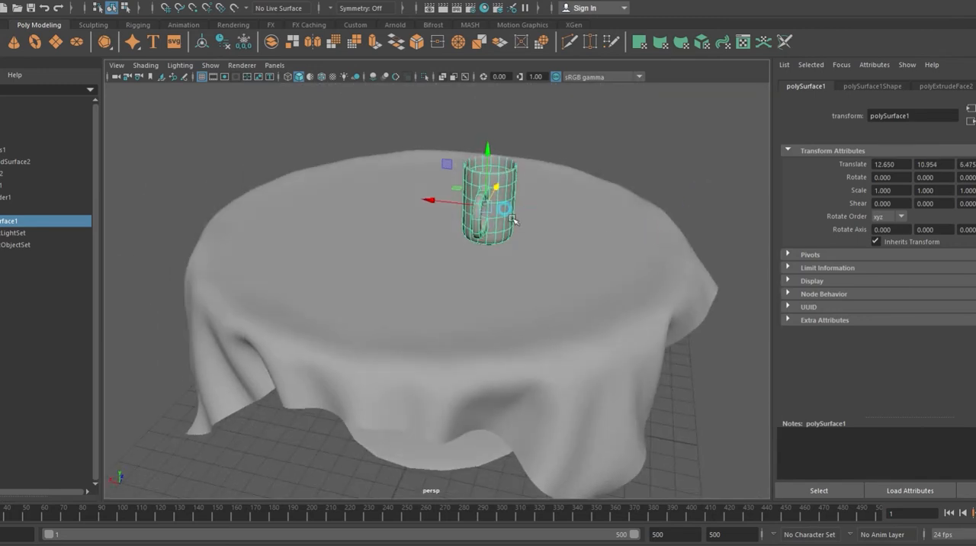
drag(458, 177, 409, 163)
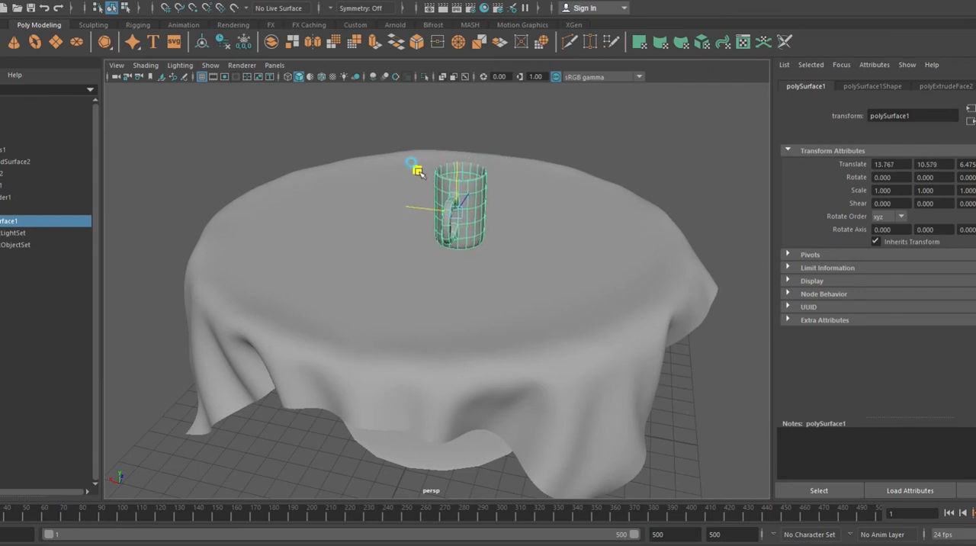
alt+drag(534, 267, 490, 328)
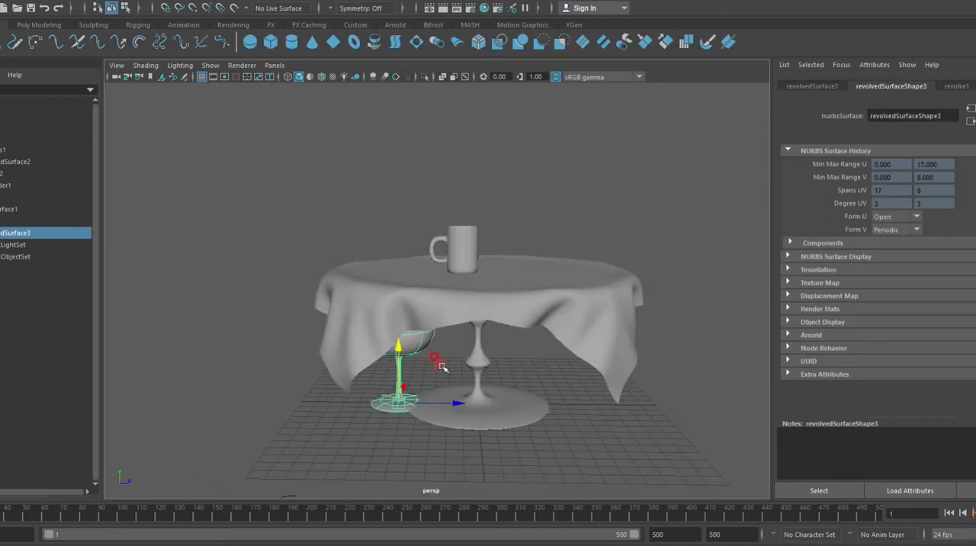
Step: Move the revolved vase up onto the tabletop beside the mug
middle_drag(441, 367, 556, 229)
alt+drag(555, 229, 409, 369)
scroll(522, 345, up, 4)
alt+drag(522, 345, 523, 320)
key(w)
drag(523, 261, 522, 251)
alt+drag(538, 296, 506, 313)
scroll(503, 314, down, 5)
alt+middle_drag(474, 370, 451, 352)
alt+drag(440, 364, 403, 322)
scroll(410, 341, up, 5)
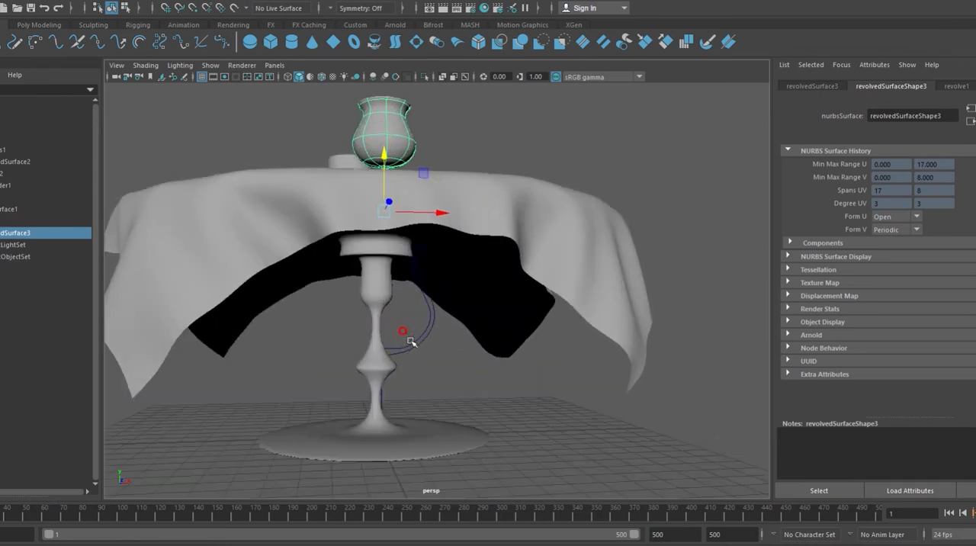
alt+drag(343, 321, 335, 288)
alt+drag(407, 366, 453, 300)
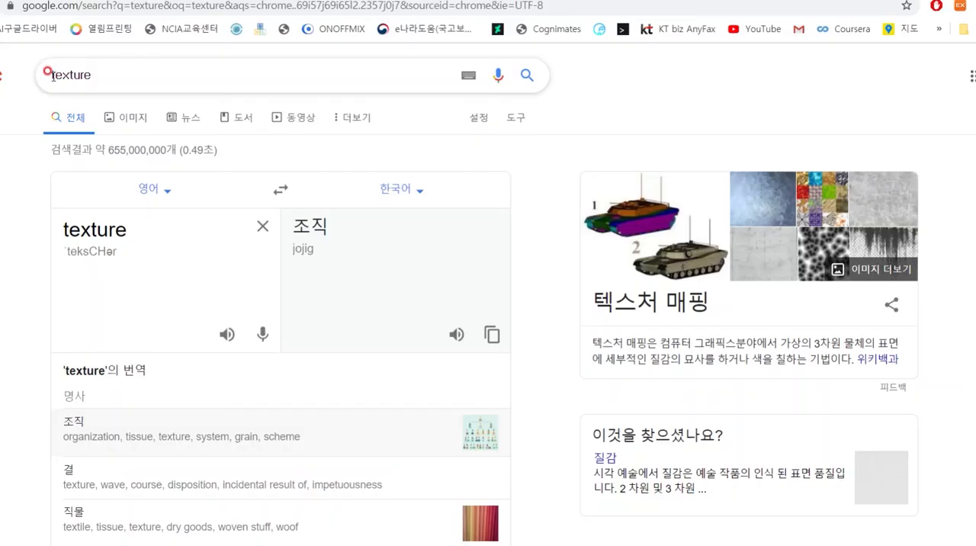
Step: Switch to Google Chrome and search for "wood texture"
click(48, 78)
text(wood)
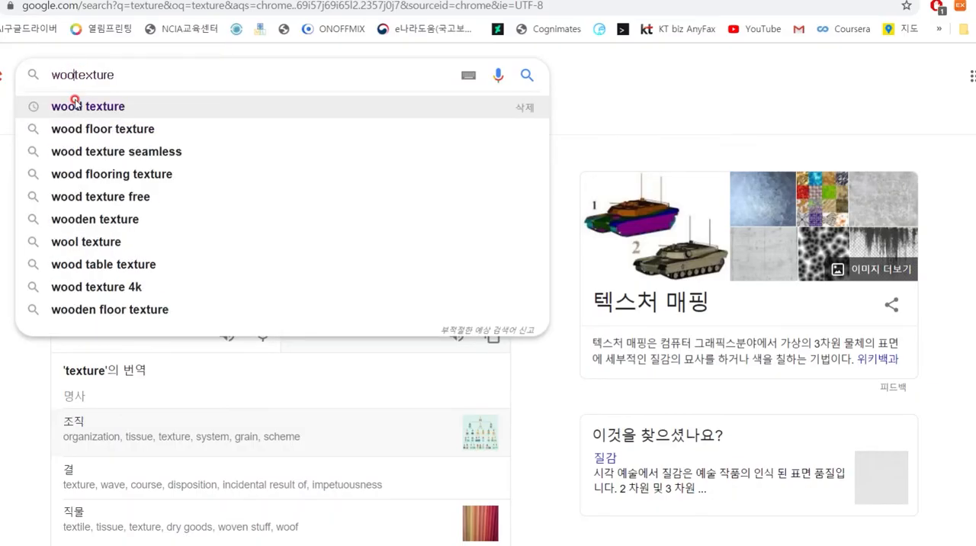
key(Return)
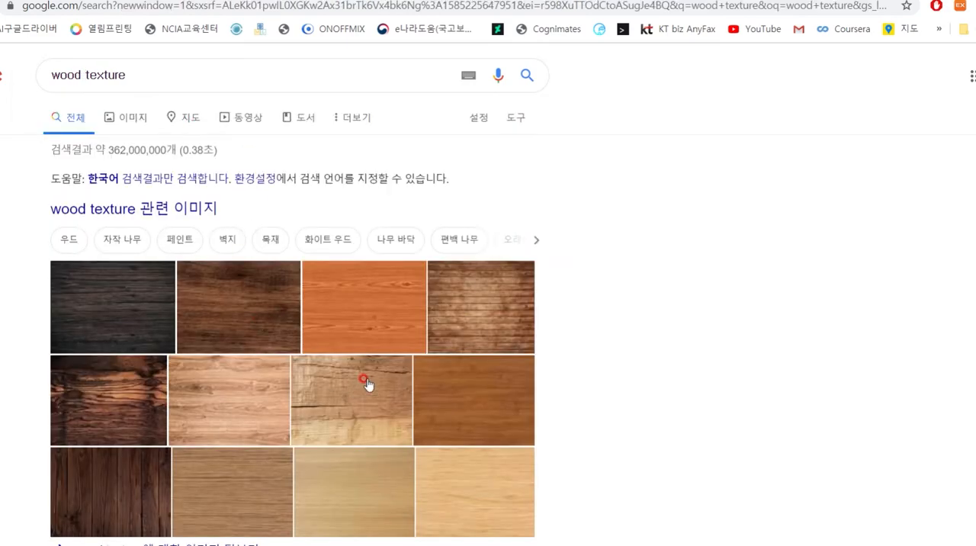
Step: Save the brown Bgfons wood image as wood _texture3177 in JPEG format in a new Pictures subfolder named texture
scroll(368, 394, down, 2)
click(469, 345)
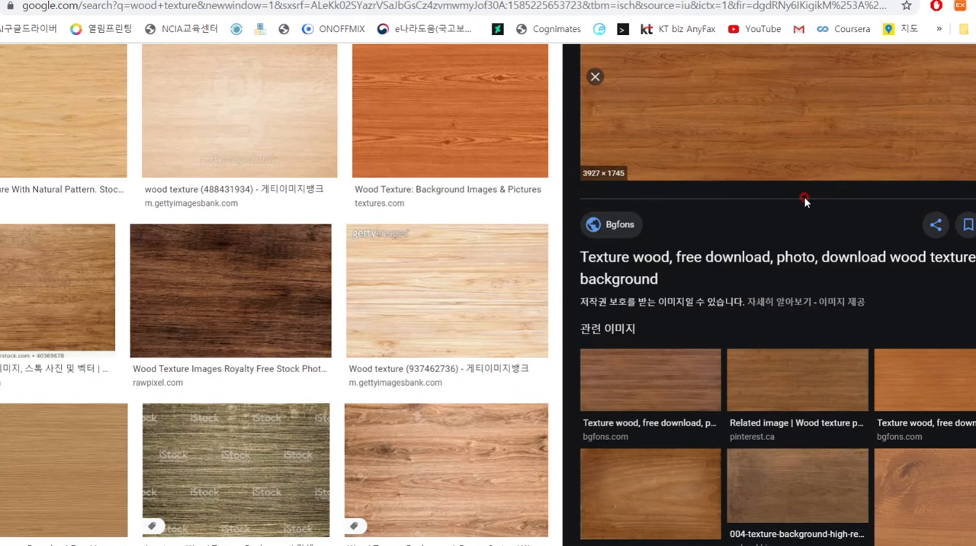
right_click(767, 172)
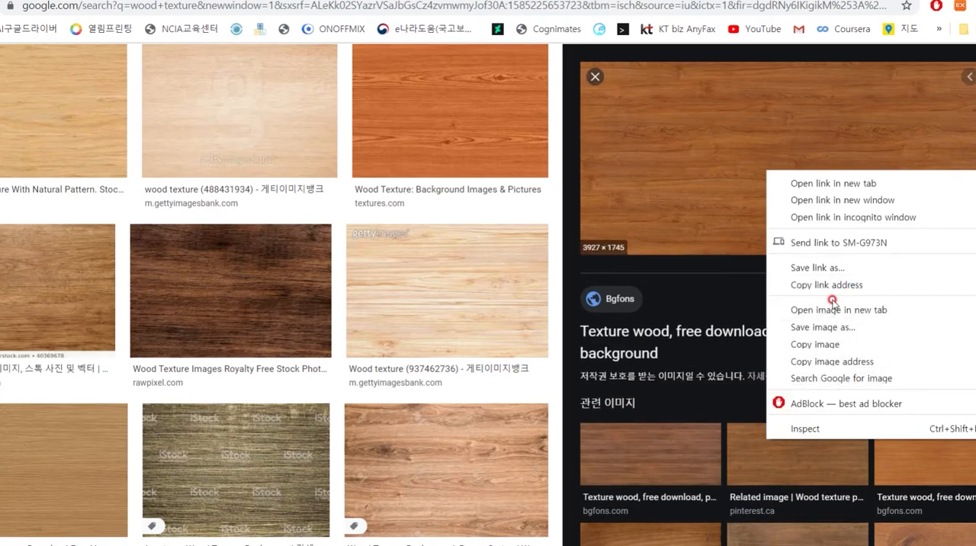
click(828, 327)
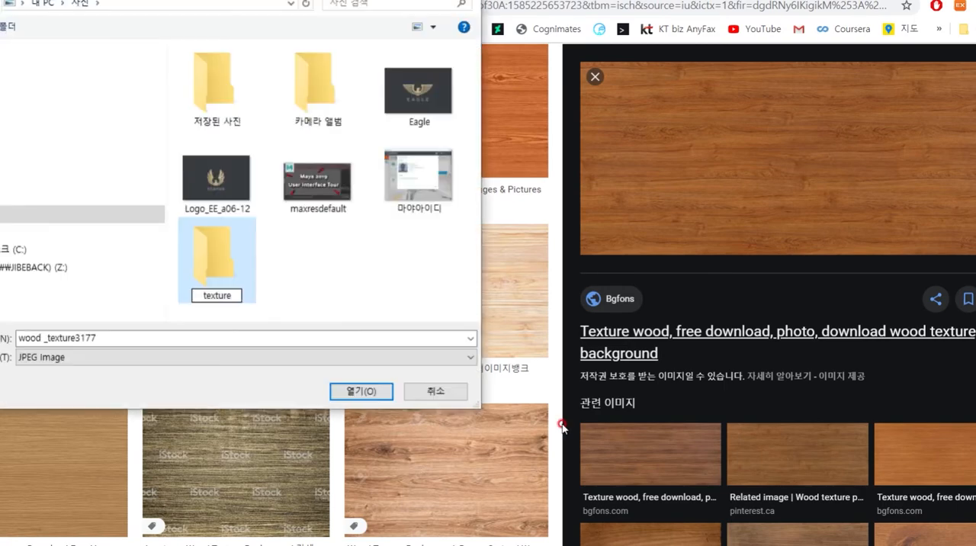
click(389, 393)
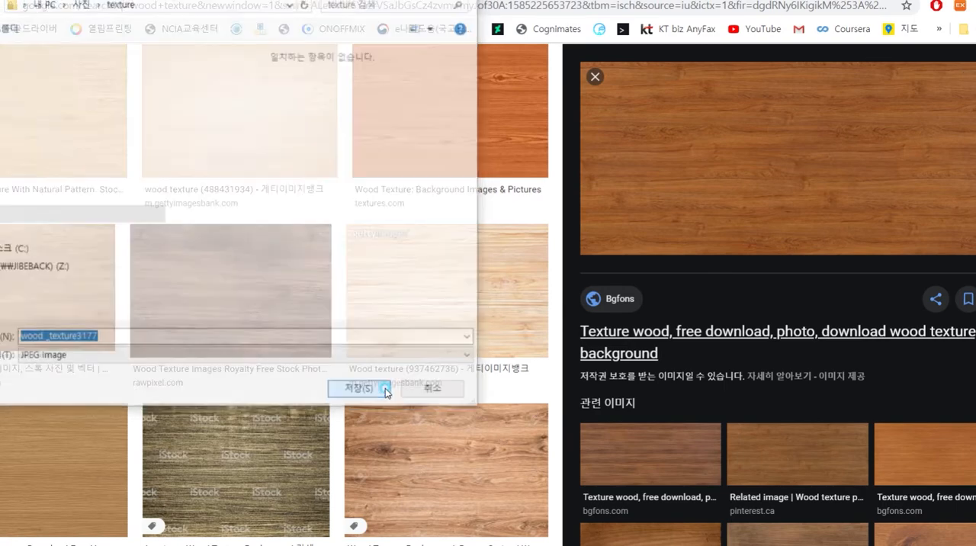
Step: Change the image search to "pattern texture" and open the blue floral seamless pattern from Fine Art America
scroll(427, 229, up, 2)
double_click(61, 74)
click(64, 75)
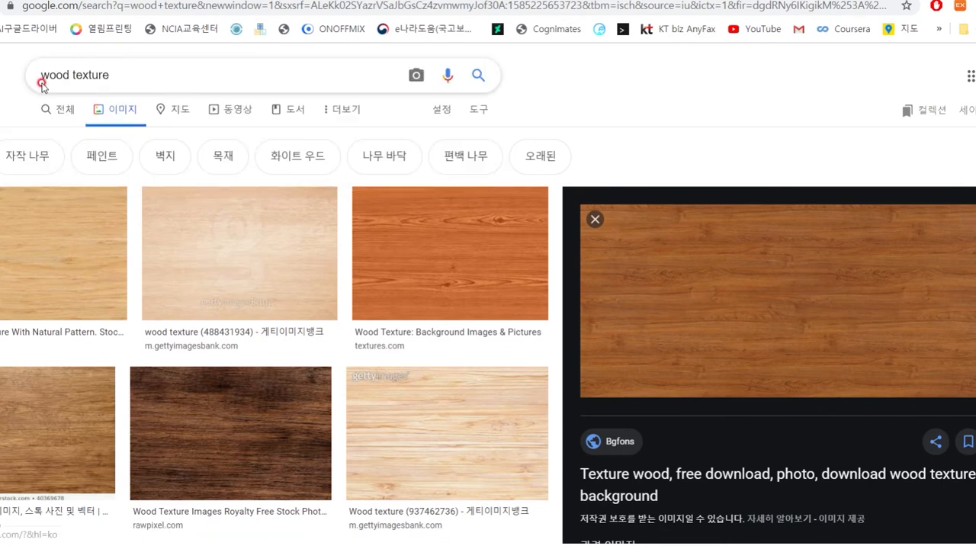
drag(69, 75, 4, 74)
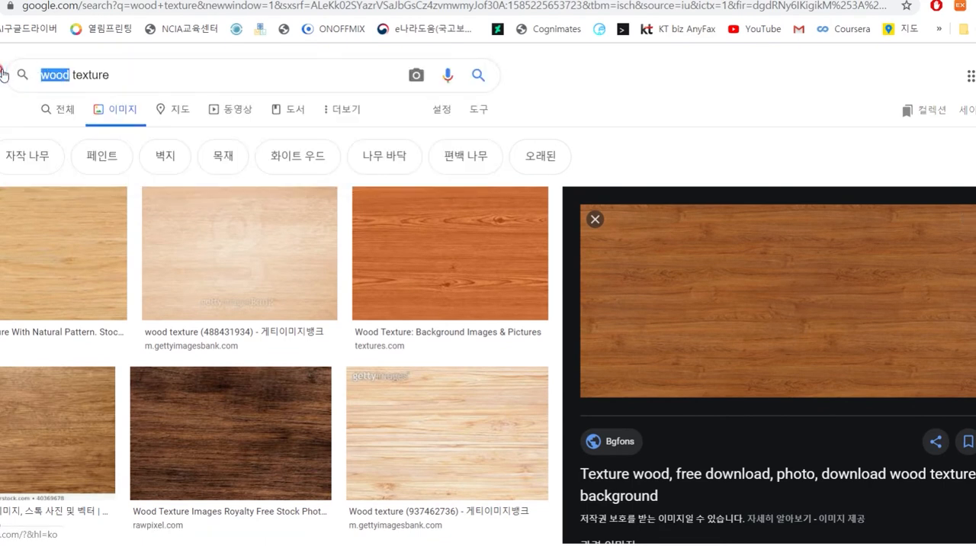
text(patter)
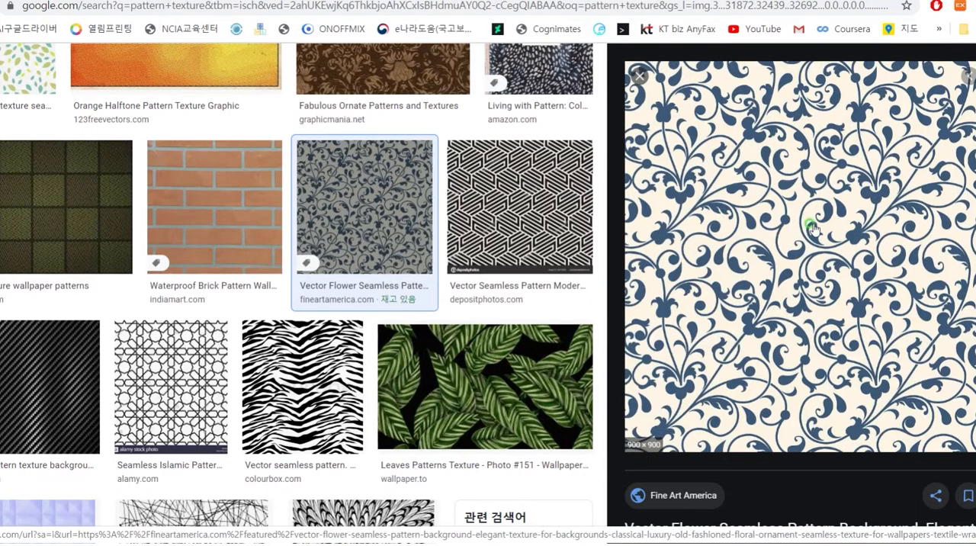
Step: Save the blue floral pattern image in the texture folder as a JPEG named pattern
right_click(813, 227)
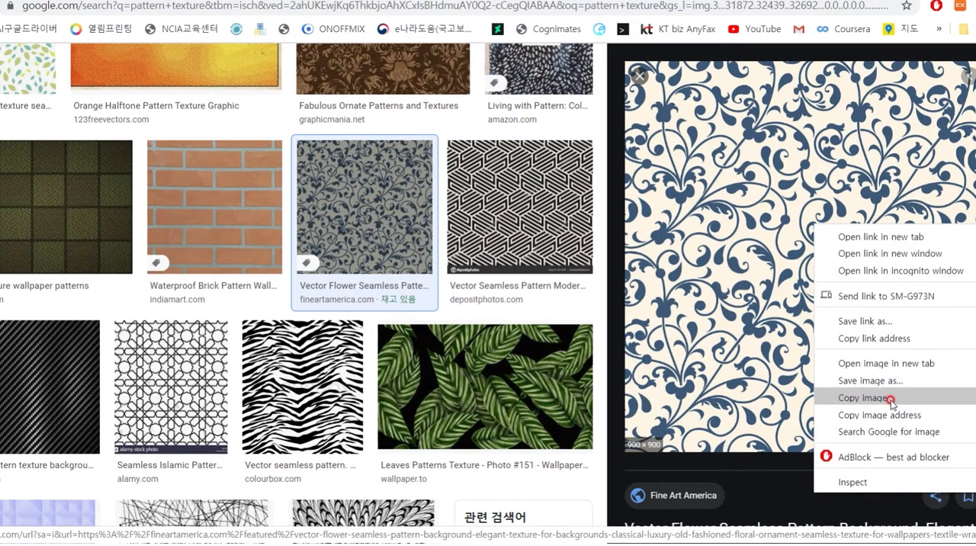
click(887, 381)
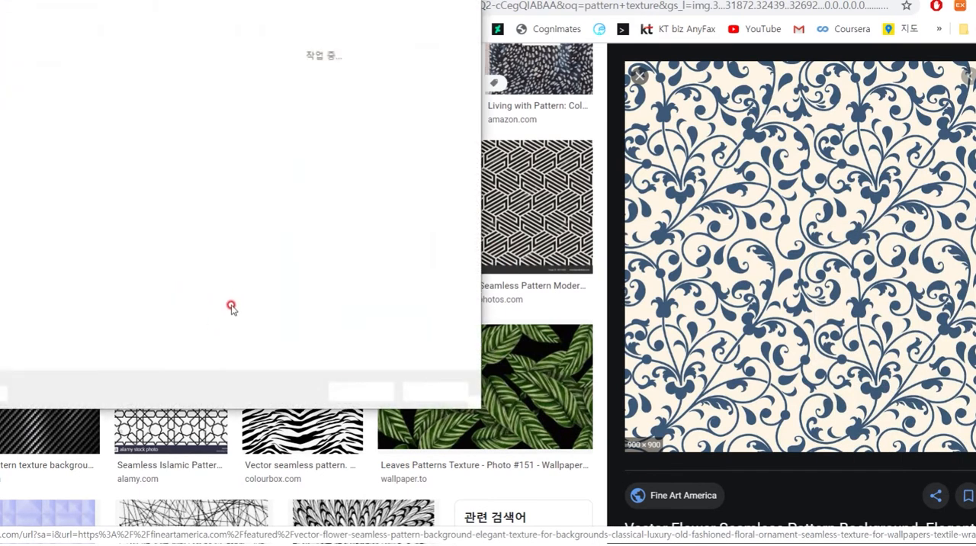
click(357, 391)
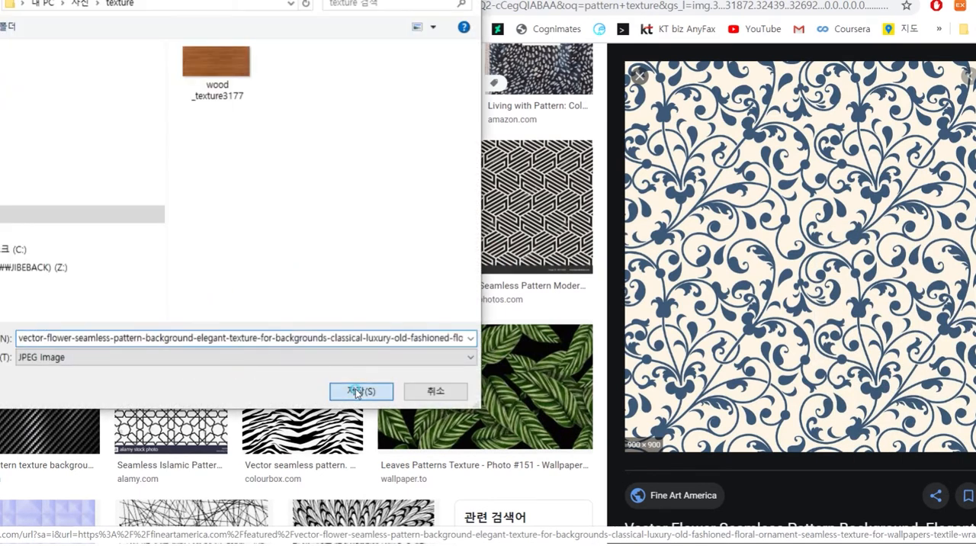
double_click(183, 337)
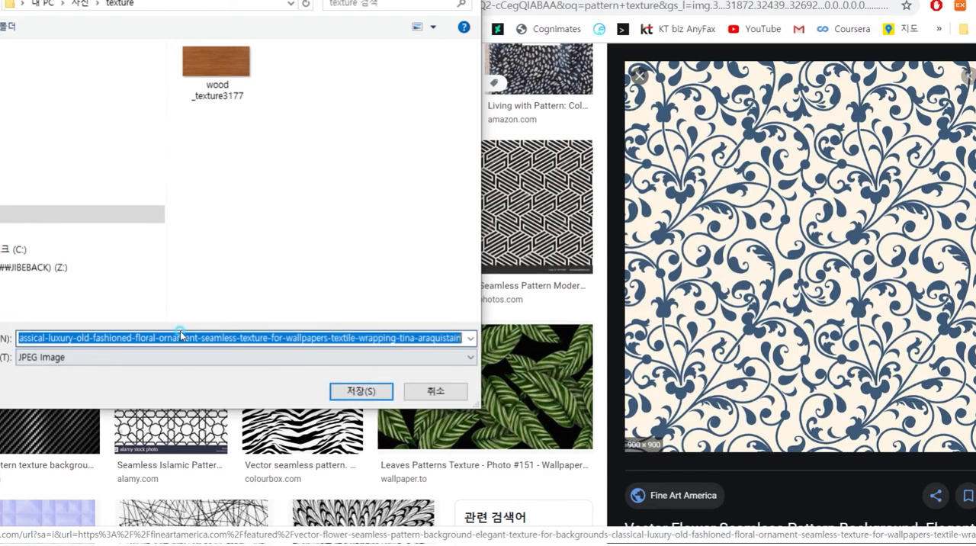
text(patter)
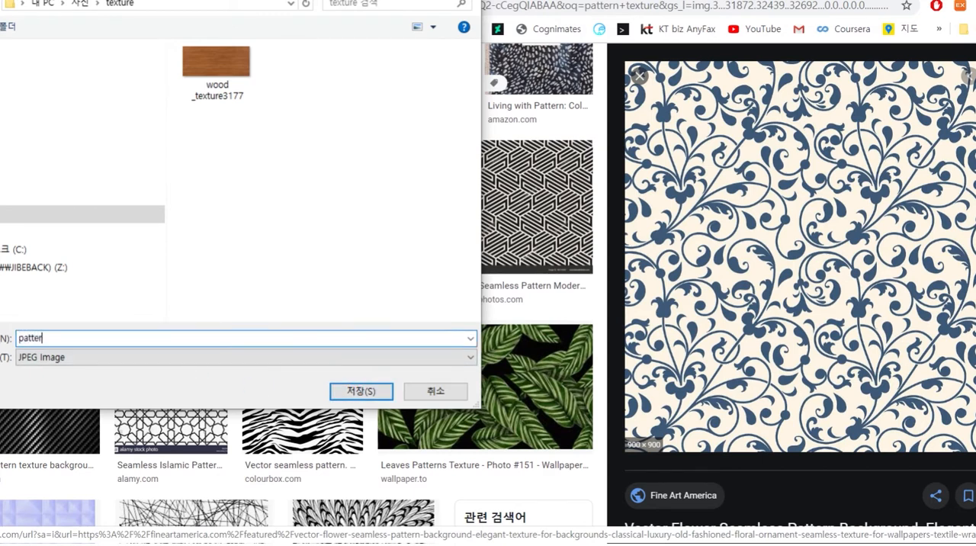
key(Return)
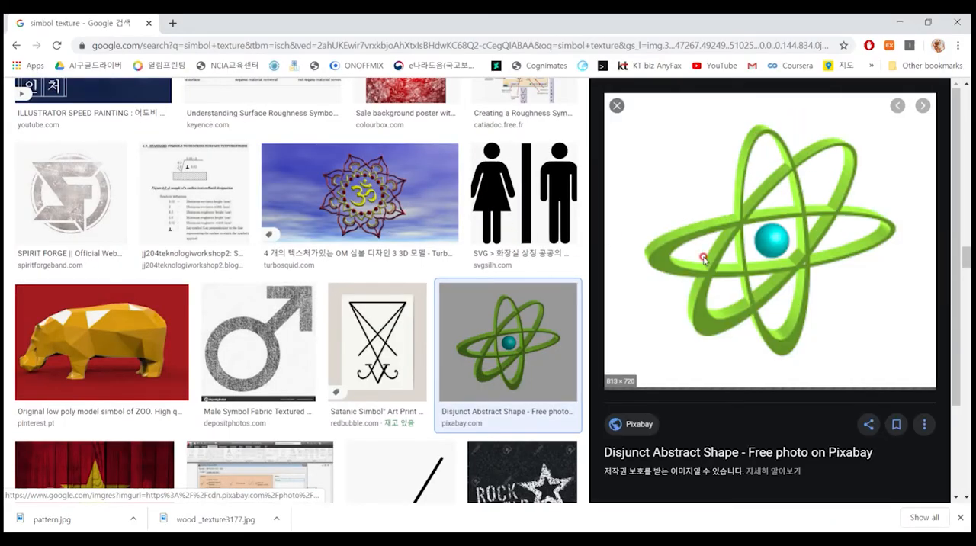
Step: Save the green atom symbol image in the texture folder as a JPEG named disjunct-3186261_960_720
right_click(776, 257)
click(817, 387)
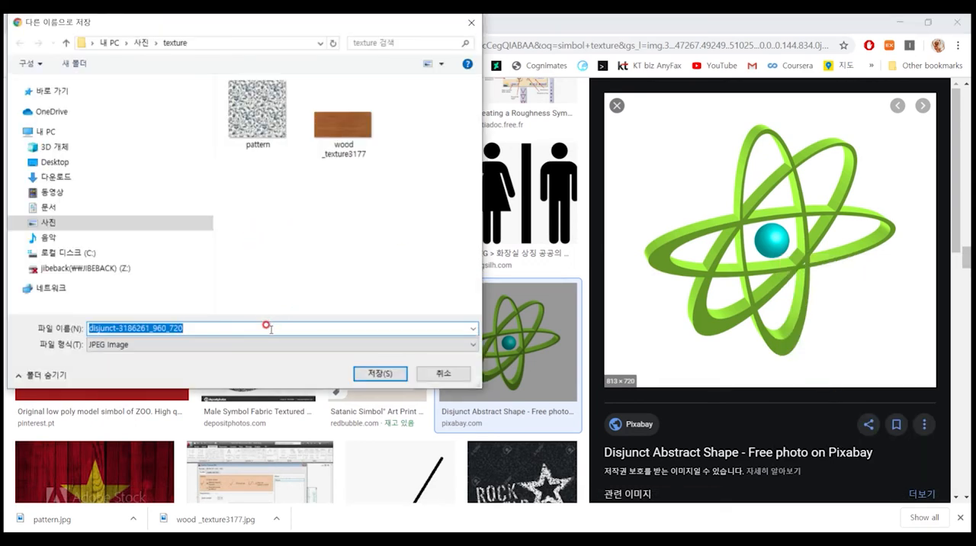
click(376, 373)
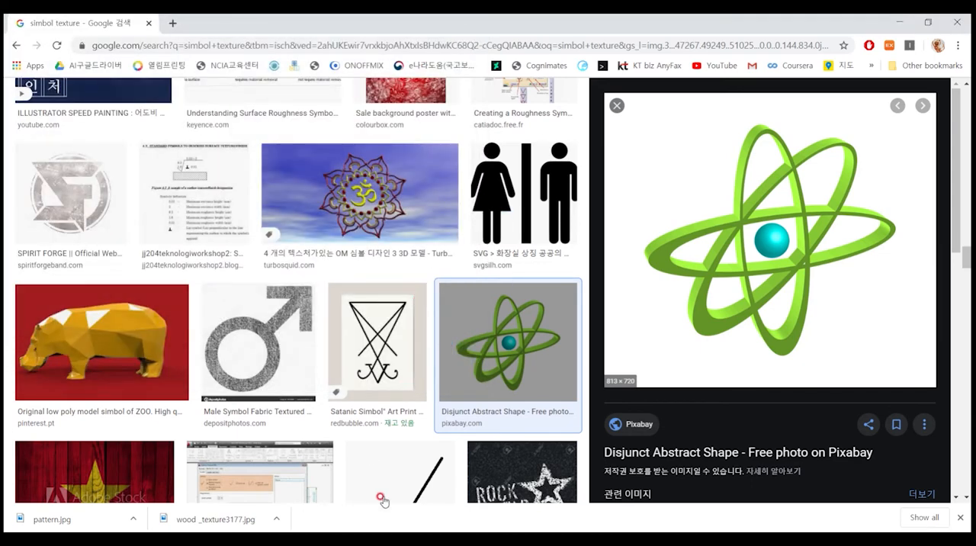
Step: Switch to Maya, open the Hypershade and create a Blinn material with a cyan color
click(472, 462)
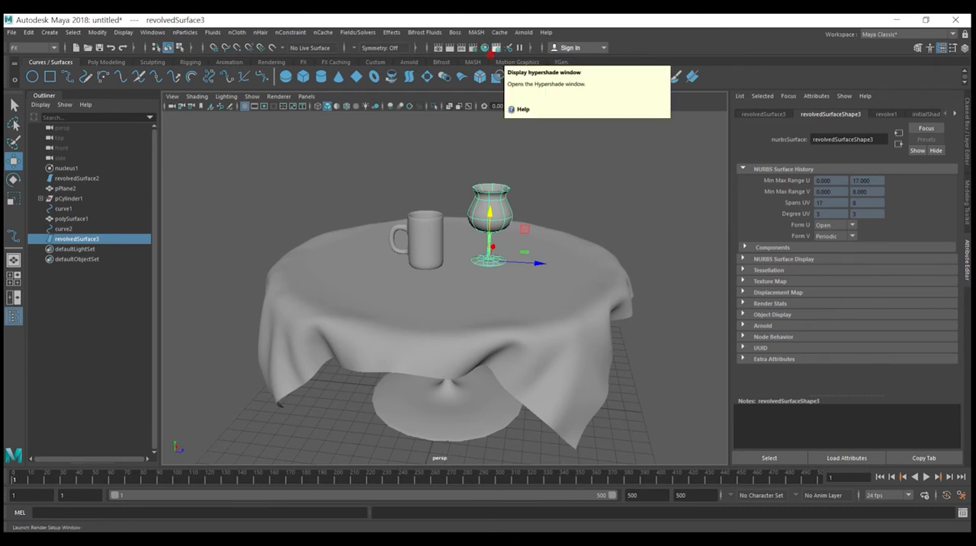
click(485, 47)
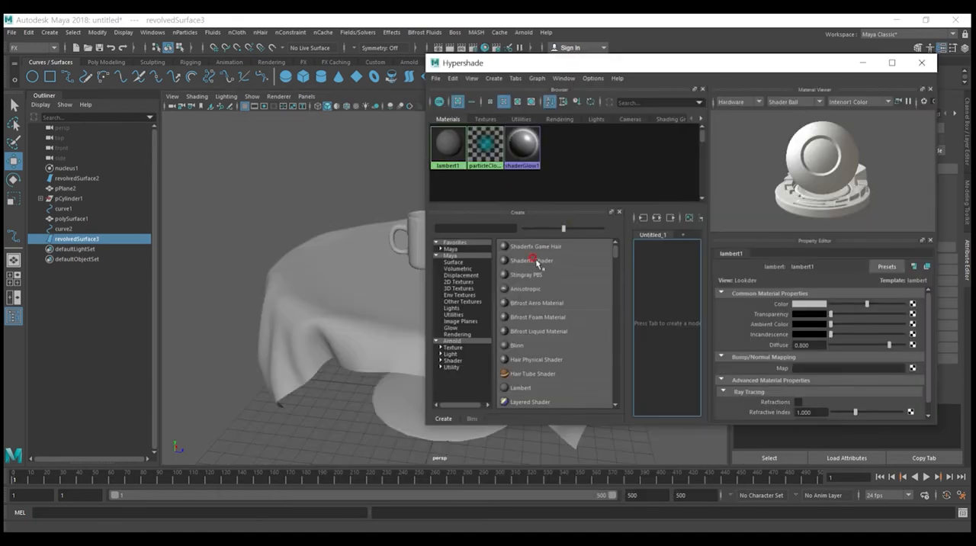
click(522, 345)
click(455, 155)
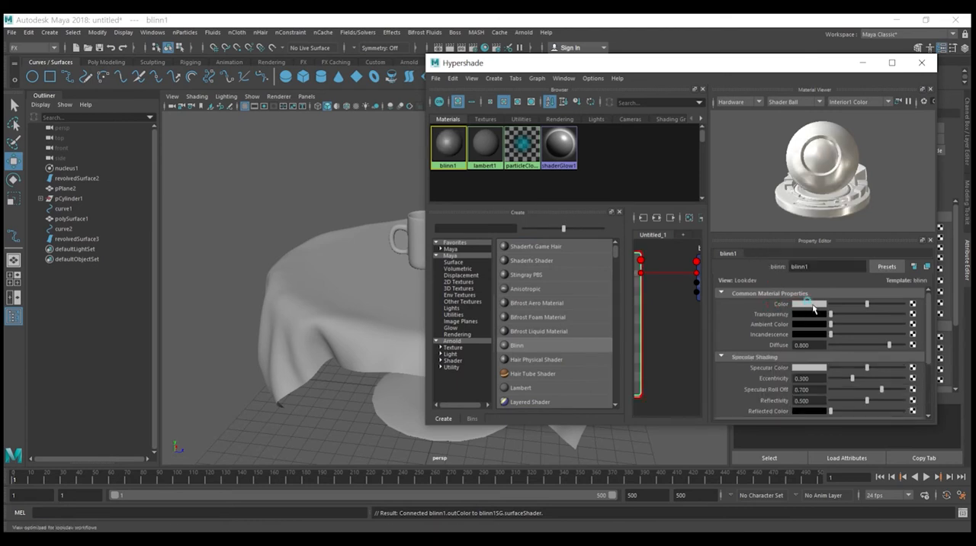
click(805, 304)
click(815, 280)
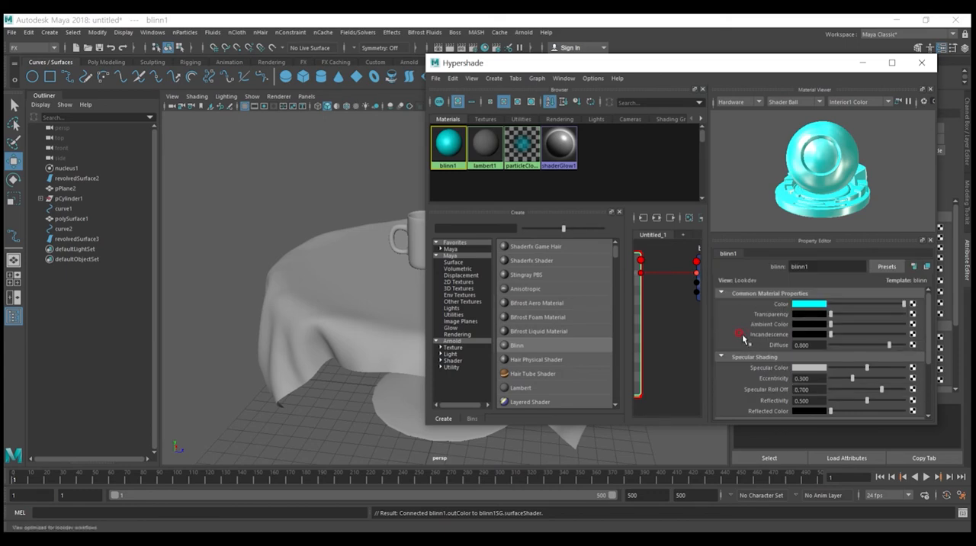
Step: Map the first Blinn's color to a file texture using disjunct-3186261_960_720.jpg
click(913, 304)
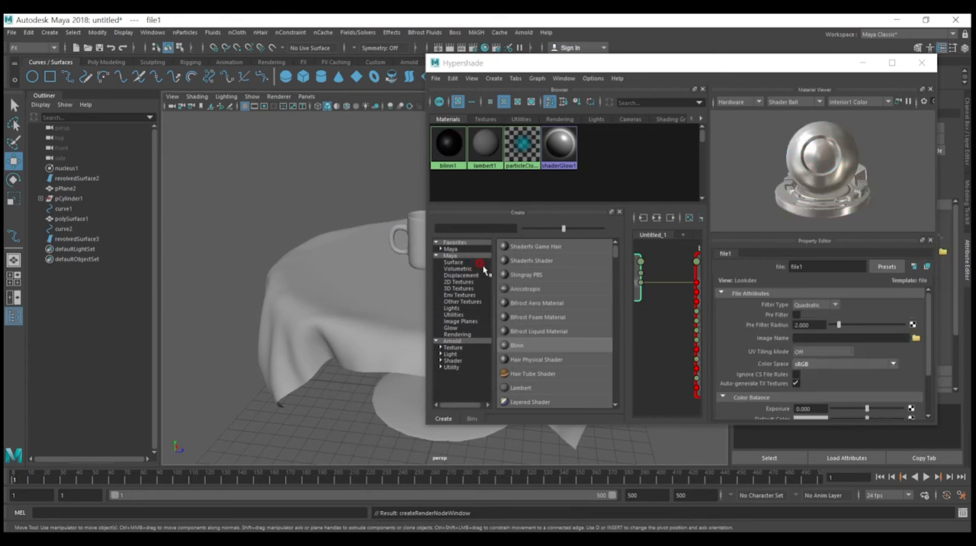
click(915, 338)
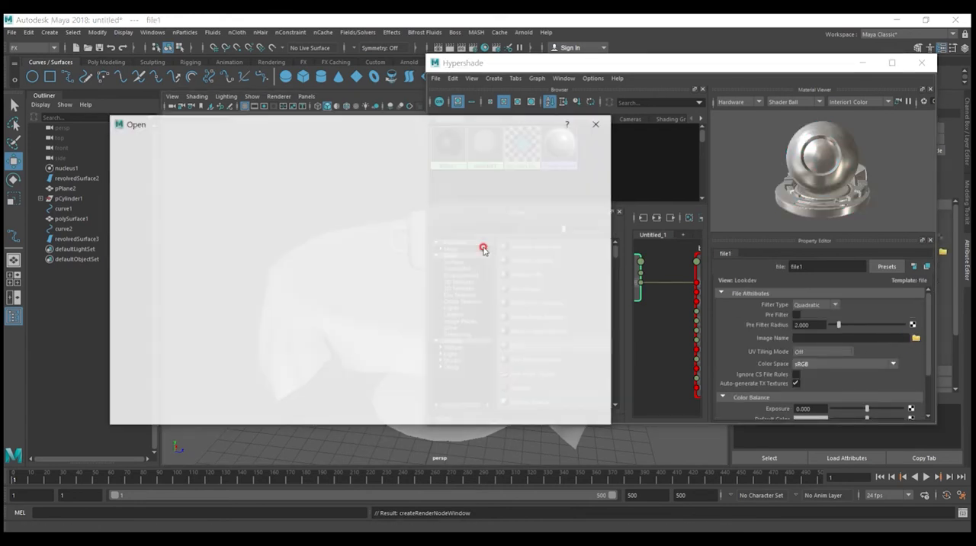
click(225, 175)
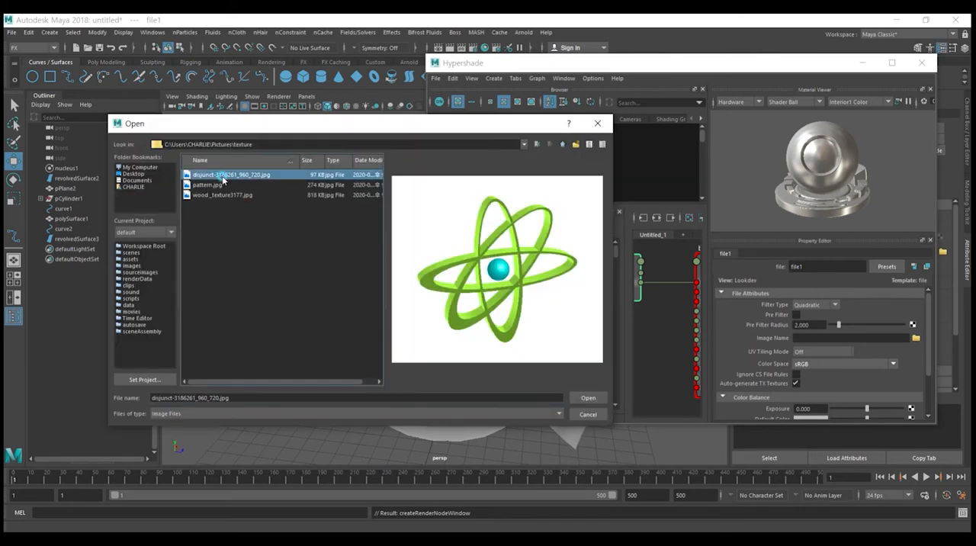
click(584, 398)
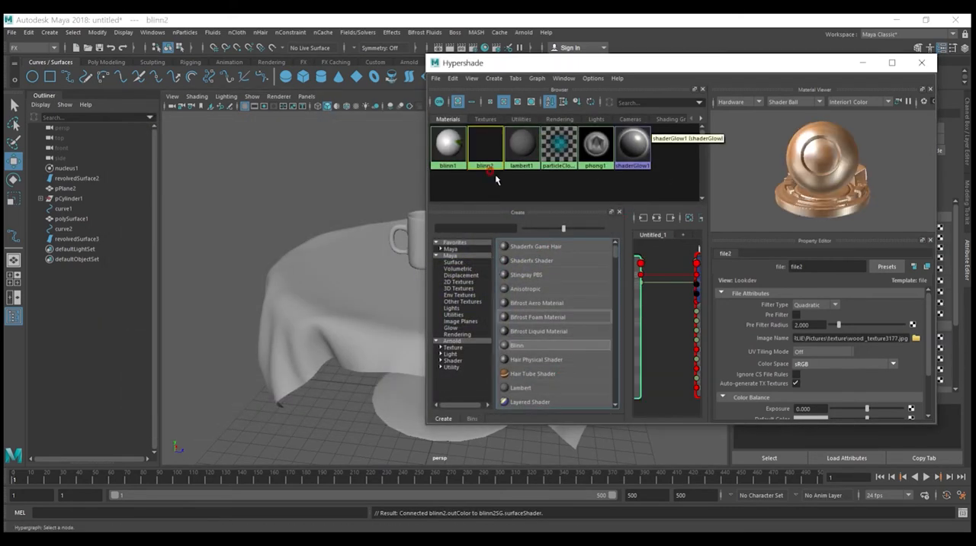
Step: Create a second Blinn material and map its color to the image file wood _texture3177.jpg
right_click(492, 161)
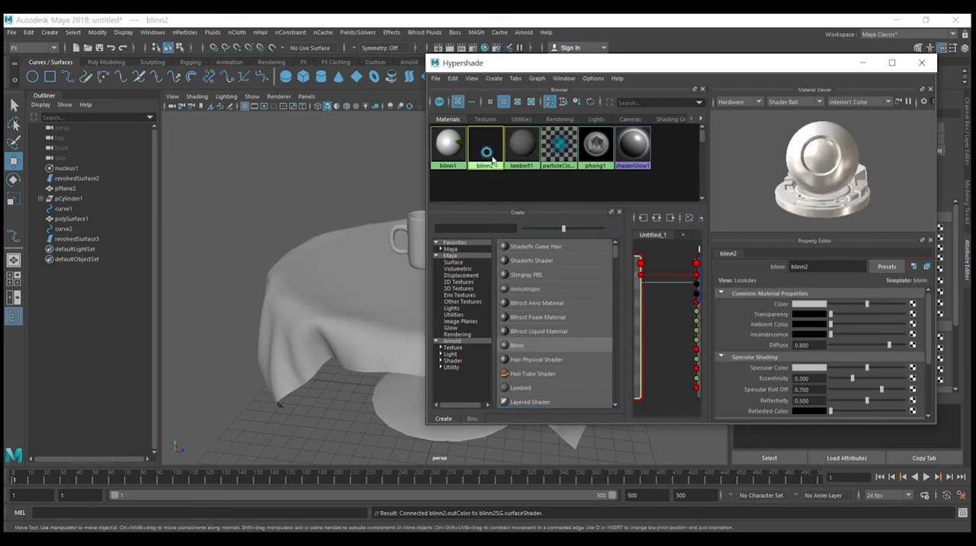
click(913, 303)
click(422, 286)
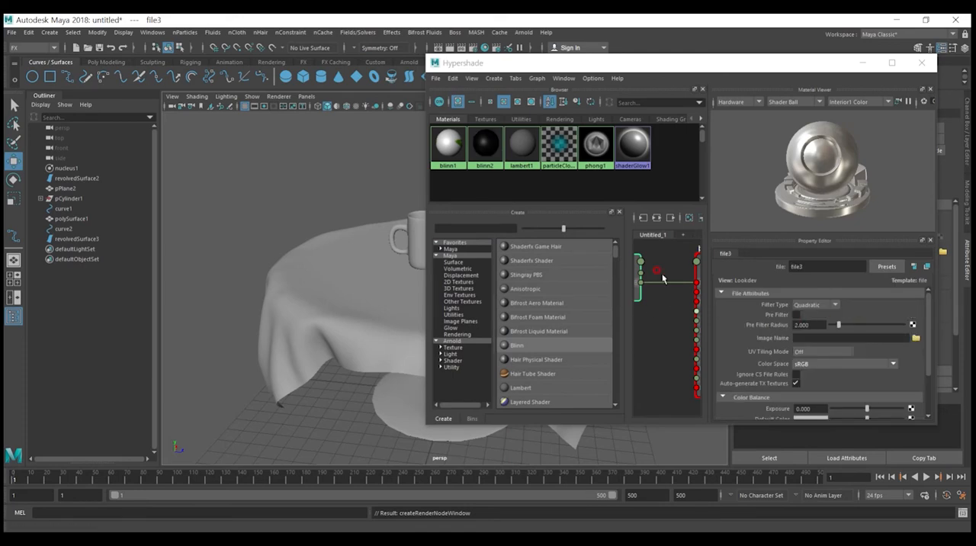
click(915, 338)
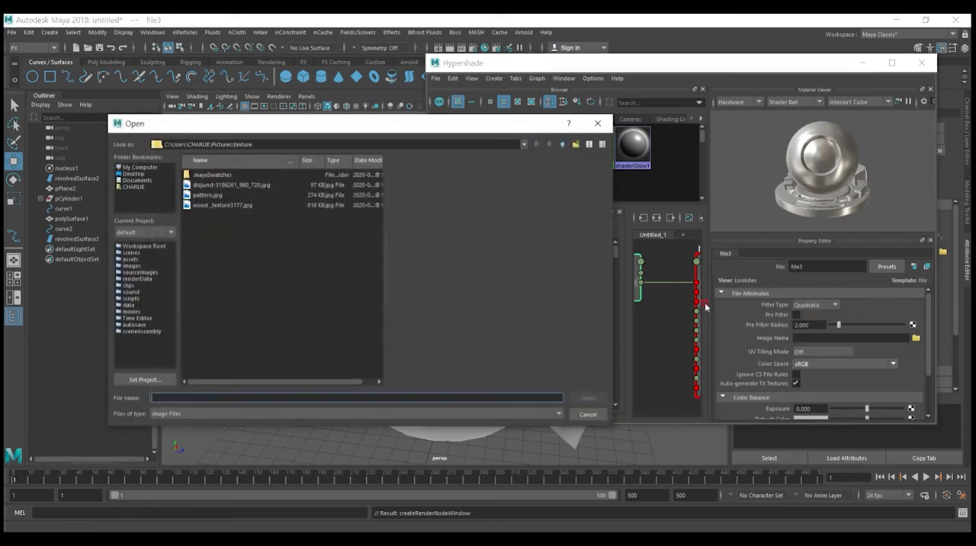
double_click(207, 209)
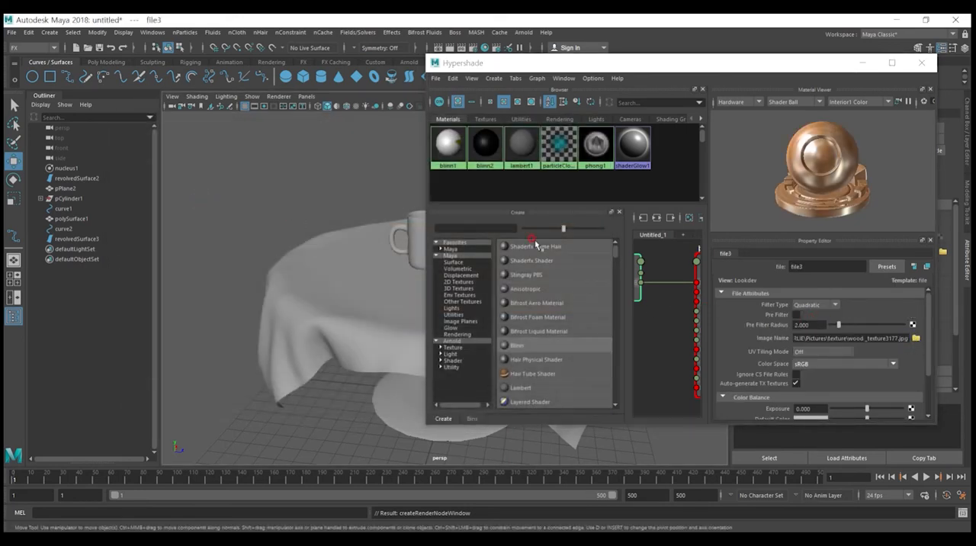
click(487, 146)
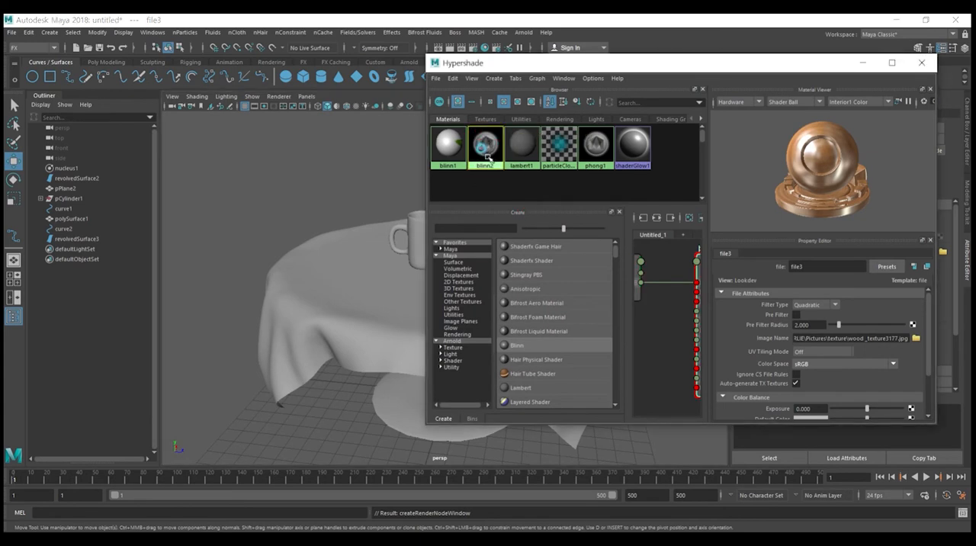
Step: Create a third Blinn material and map its color to the image file pattern.jpg
click(534, 345)
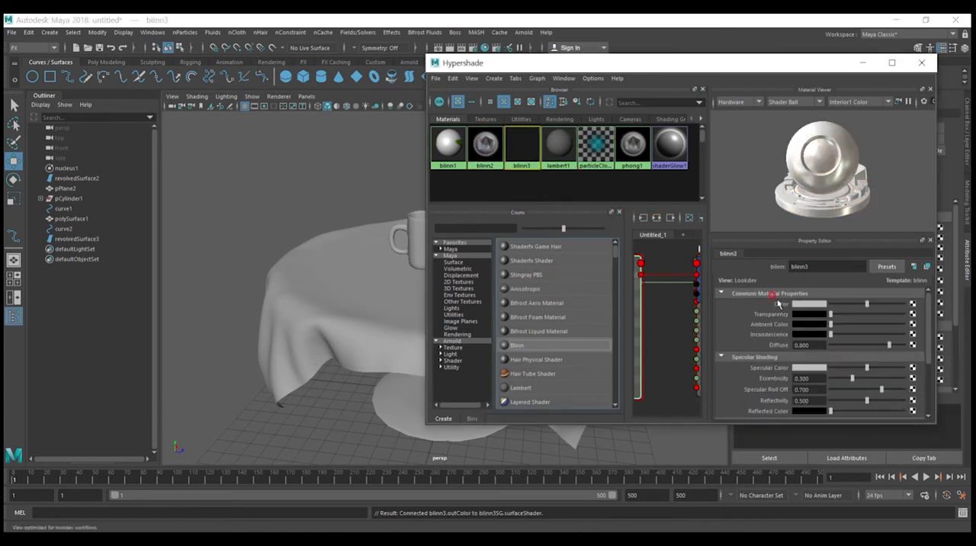
click(912, 304)
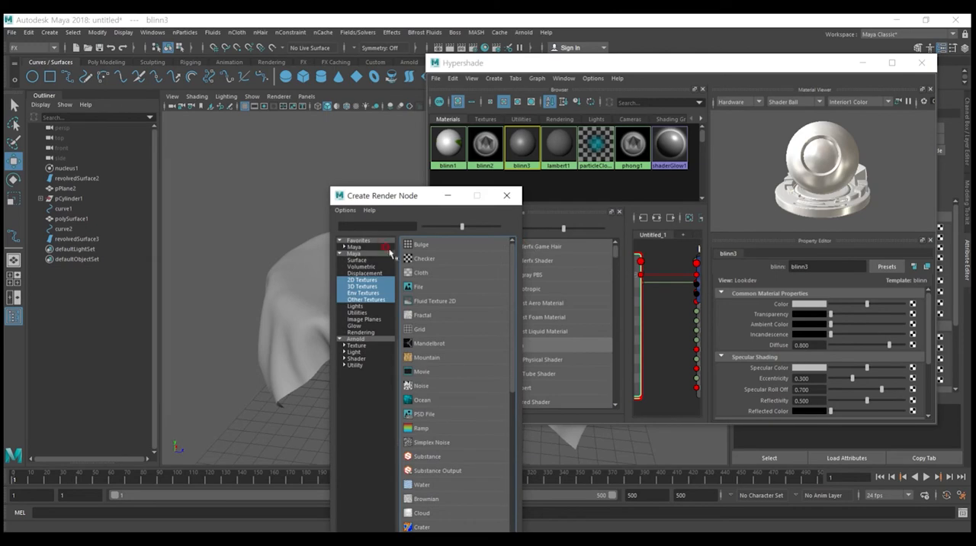
click(427, 285)
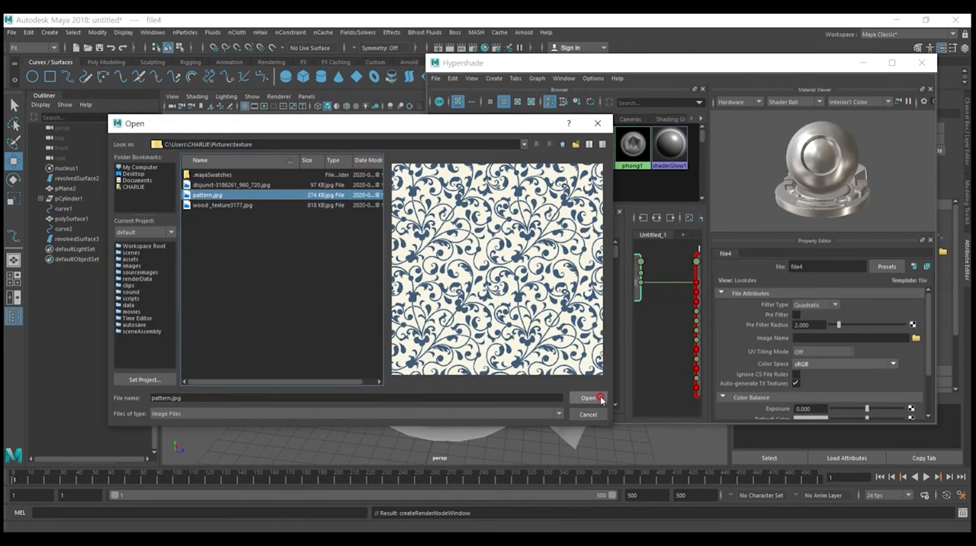
click(597, 400)
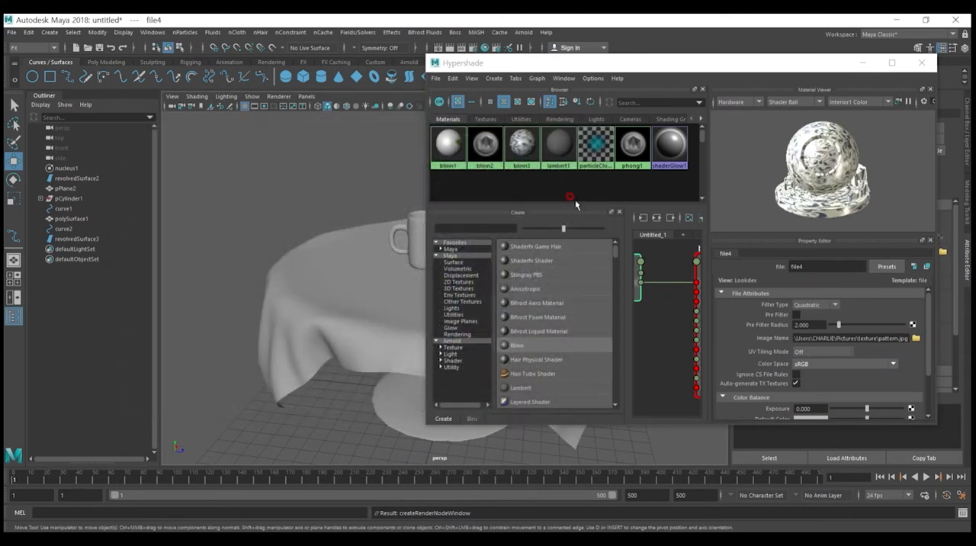
Step: Assign the pattern material blinn3 to the tablecloth and turn on textured display in the viewport
drag(494, 64, 617, 90)
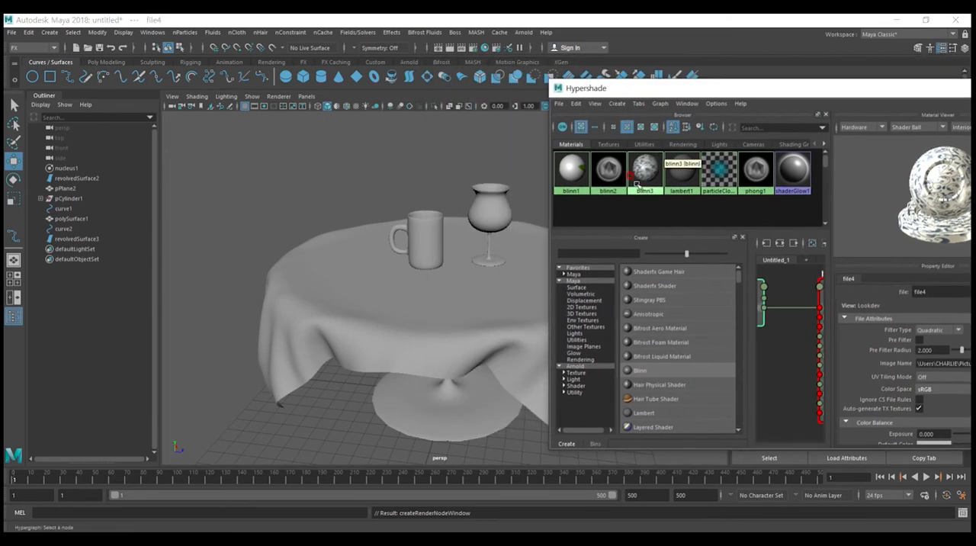
middle_drag(297, 327, 297, 328)
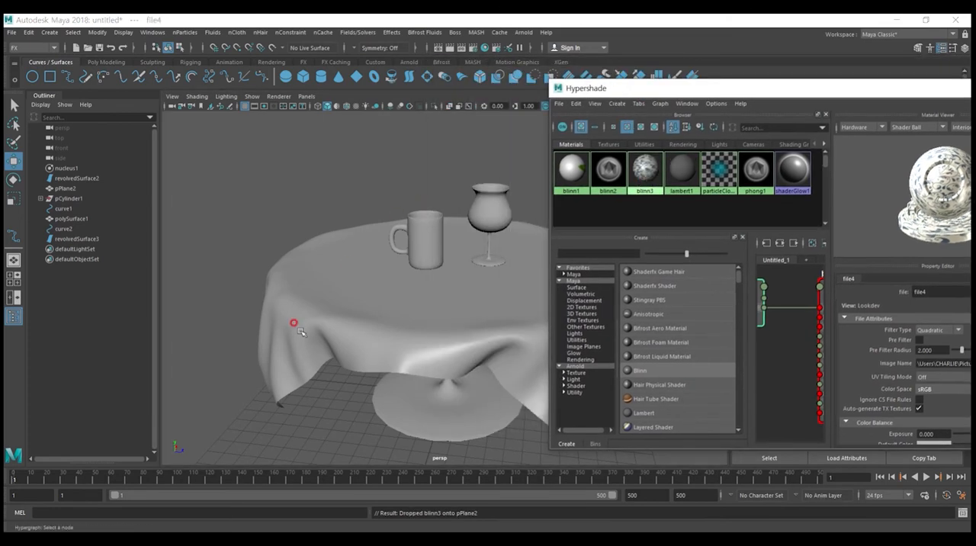
click(297, 336)
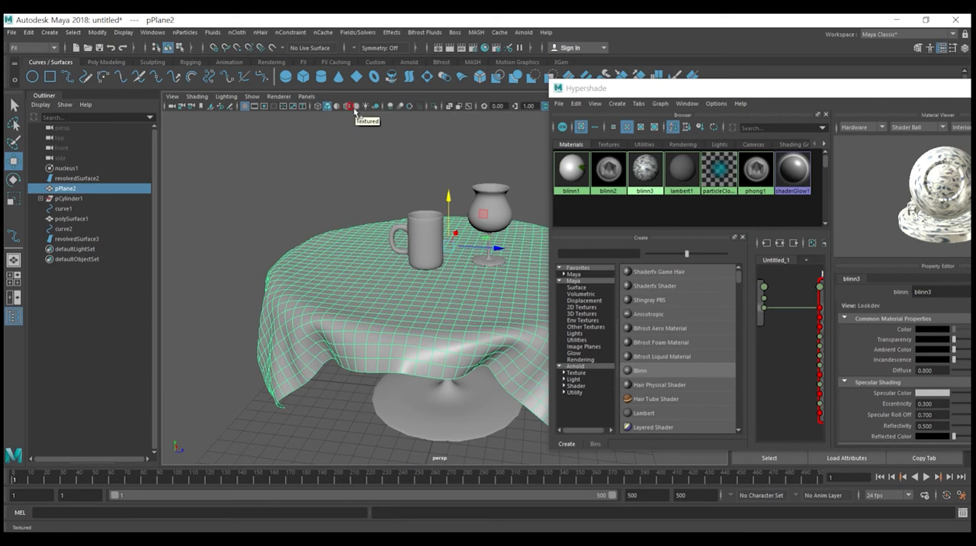
click(352, 107)
Step: Assign the wood material blinn2 to the table's pedestal
alt+drag(307, 202, 360, 221)
click(462, 357)
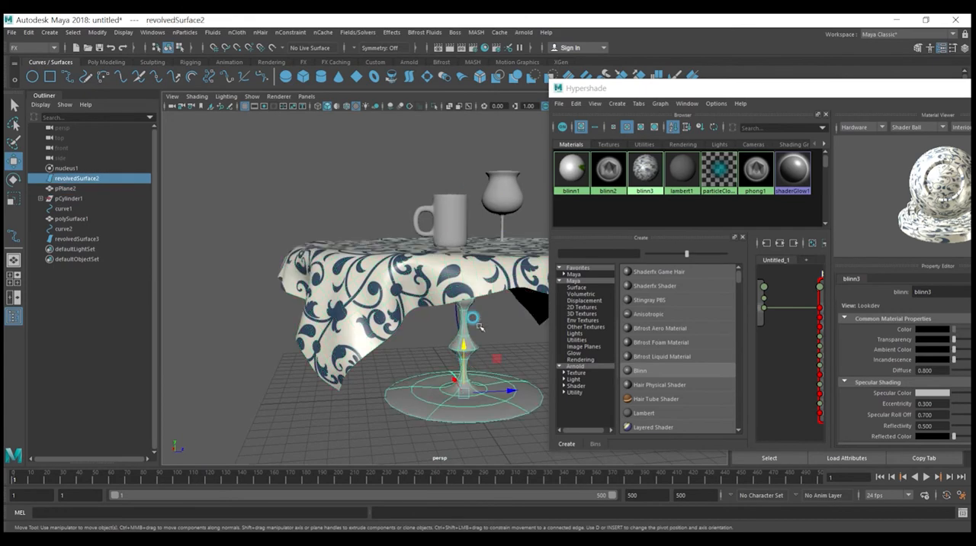
middle_drag(606, 182, 487, 399)
alt+drag(486, 400, 361, 377)
click(355, 387)
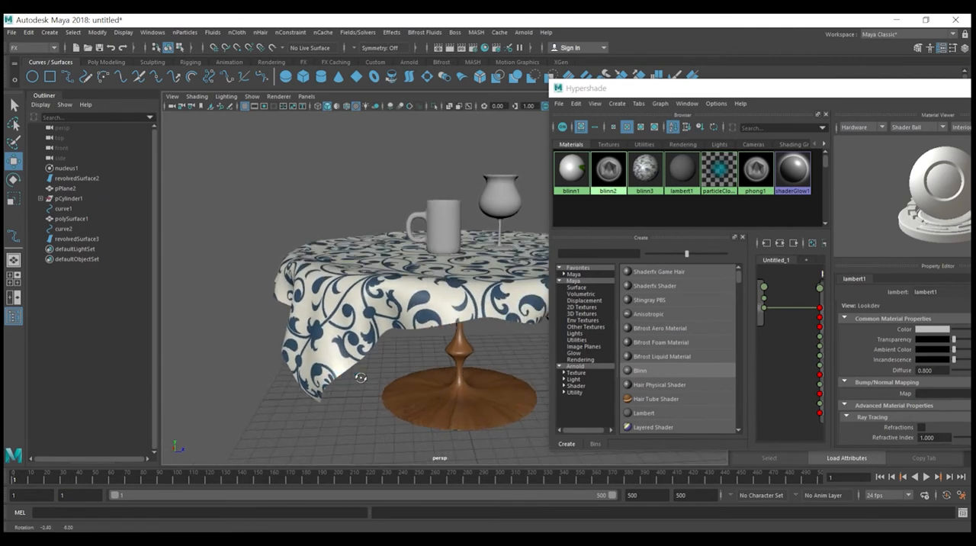
Step: Assign the atom symbol material blinn1 to the mug
click(452, 214)
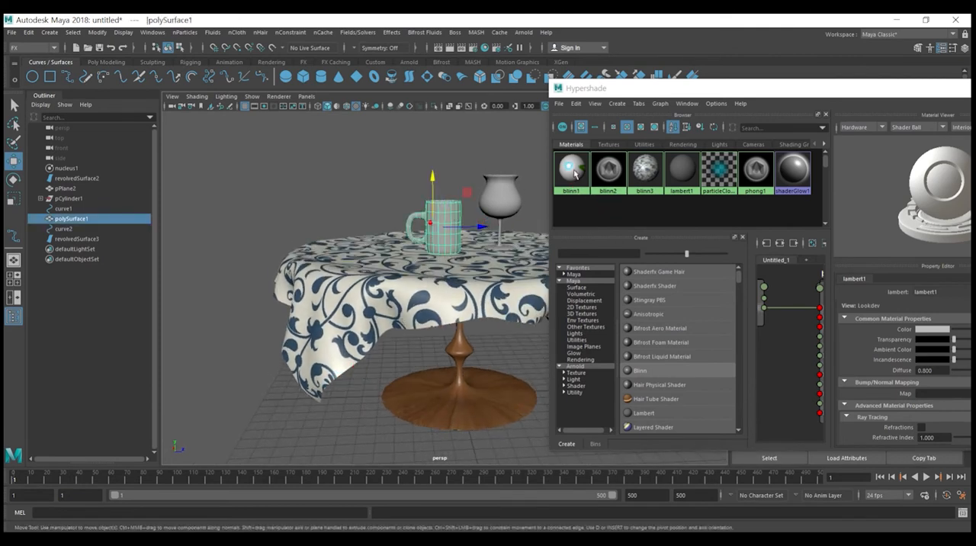
click(574, 172)
middle_drag(575, 172, 479, 211)
alt+right_drag(469, 237, 443, 294)
alt+middle_drag(443, 294, 449, 328)
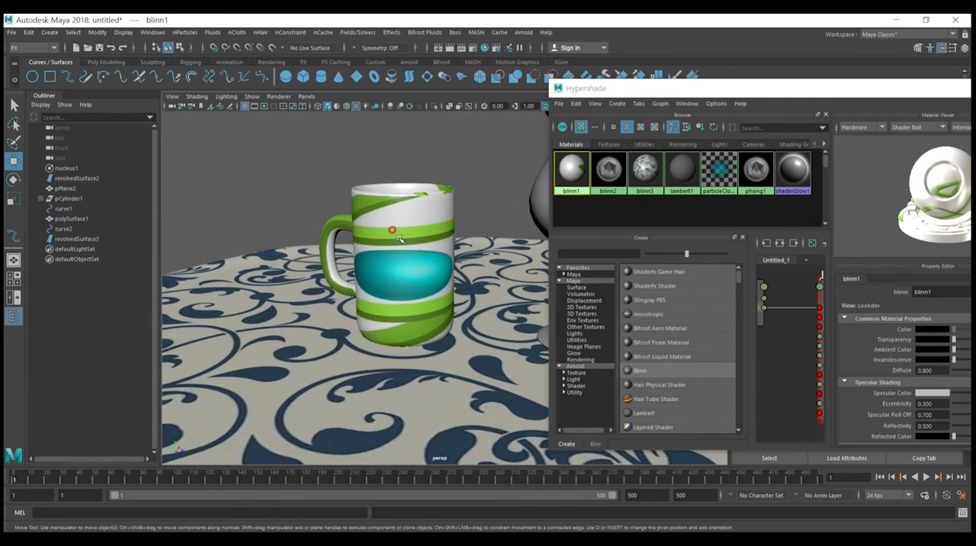
Step: Close the Hypershade and apply a cylindrical UV projection to the mug
click(397, 233)
drag(705, 100, 580, 270)
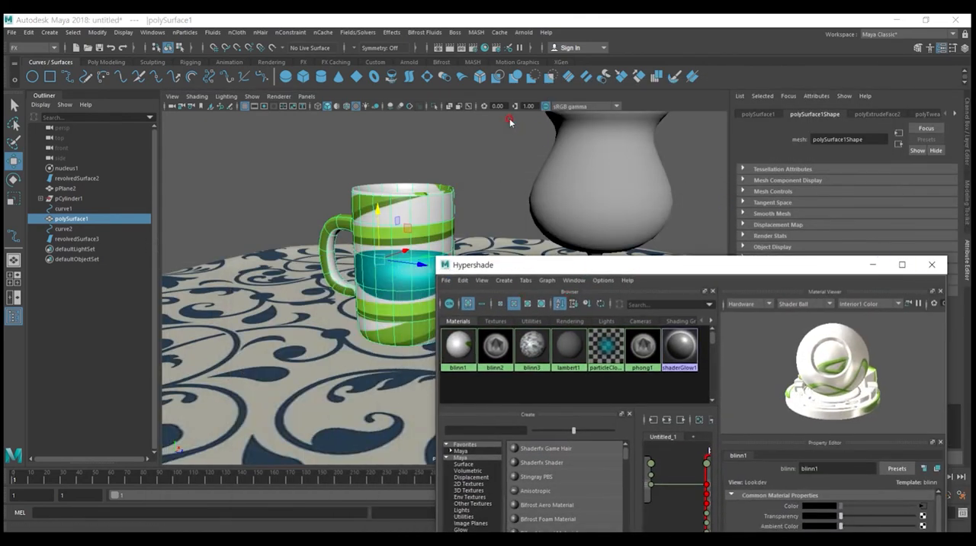
click(933, 266)
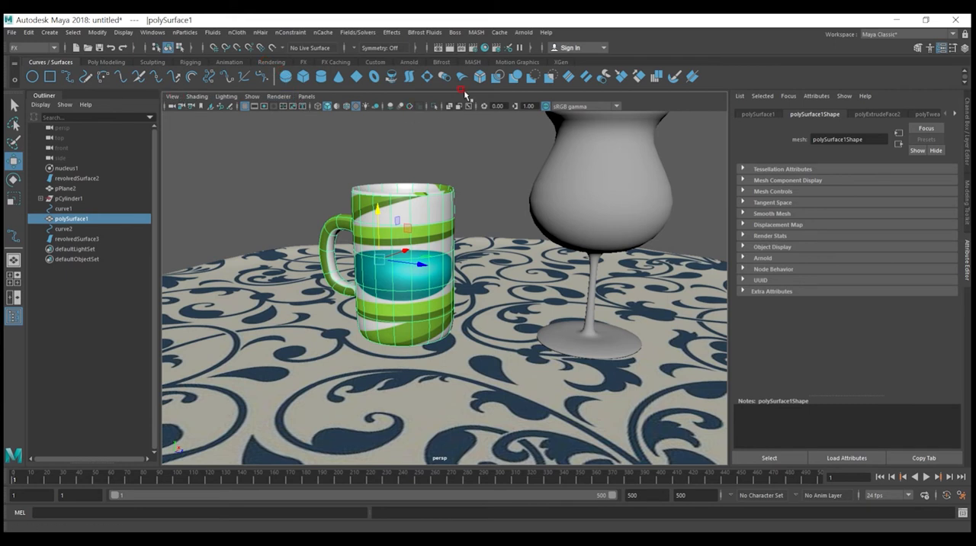
click(111, 62)
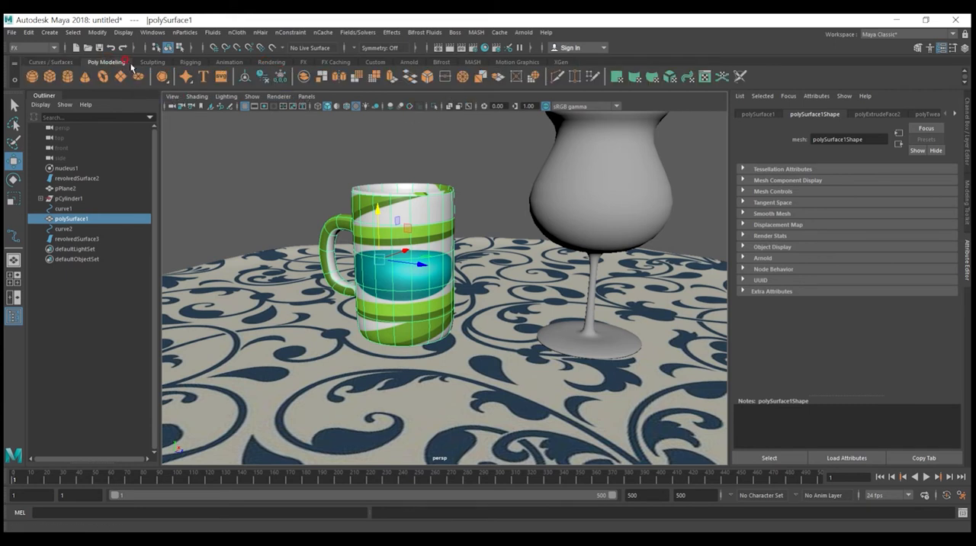
click(637, 80)
alt+drag(472, 220, 559, 221)
key(ctrl+z)
key(ctrl+z)
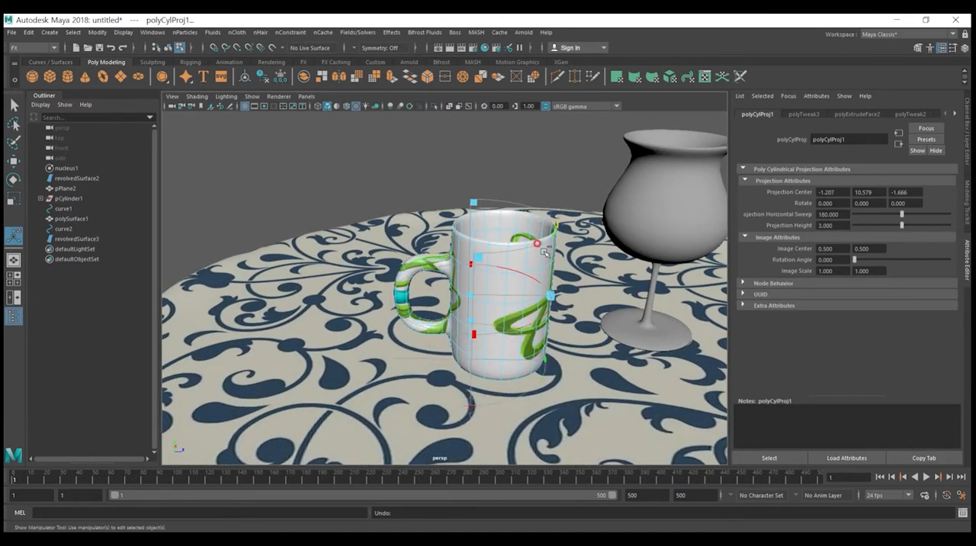
Step: Adjust the extent of the mug's cylindrical projection so the whole atom symbol fits on the side of the cup
drag(475, 257, 459, 256)
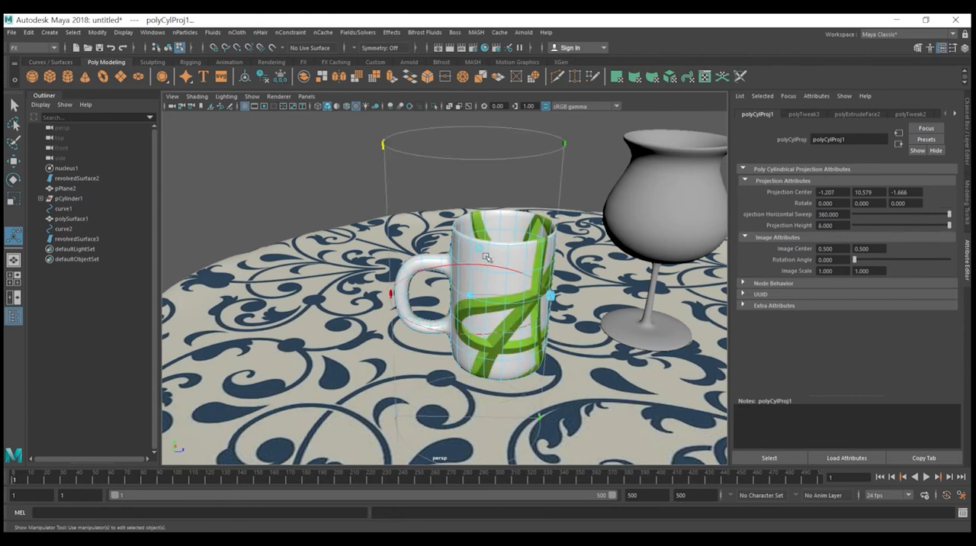
drag(586, 283, 485, 320)
key(ctrl+z)
key(ctrl+z)
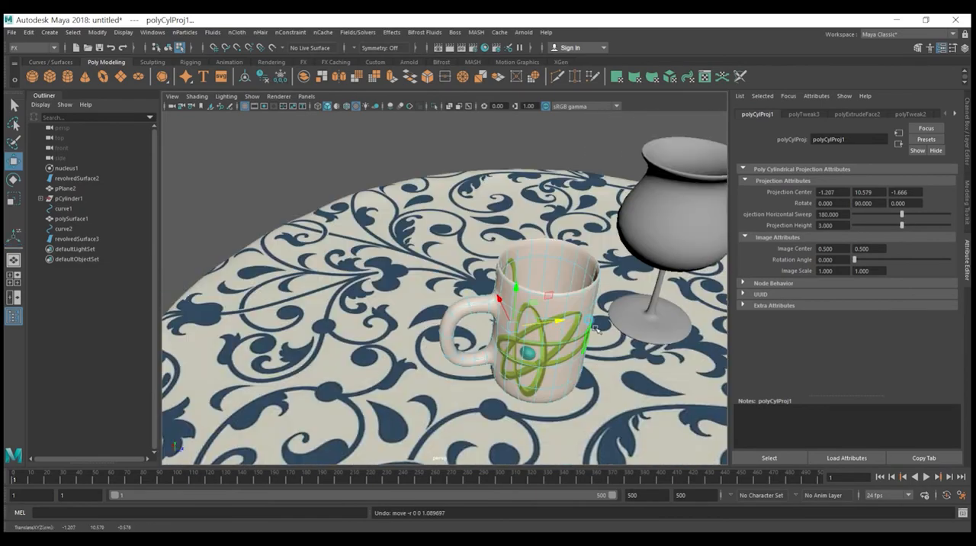
alt+drag(543, 336, 530, 254)
click(524, 158)
Step: Rescale the mug's cylindrical UV projection until the atom symbol sits compactly on its front, and deselect the mug
alt+right_drag(606, 219, 561, 203)
alt+drag(602, 258, 542, 316)
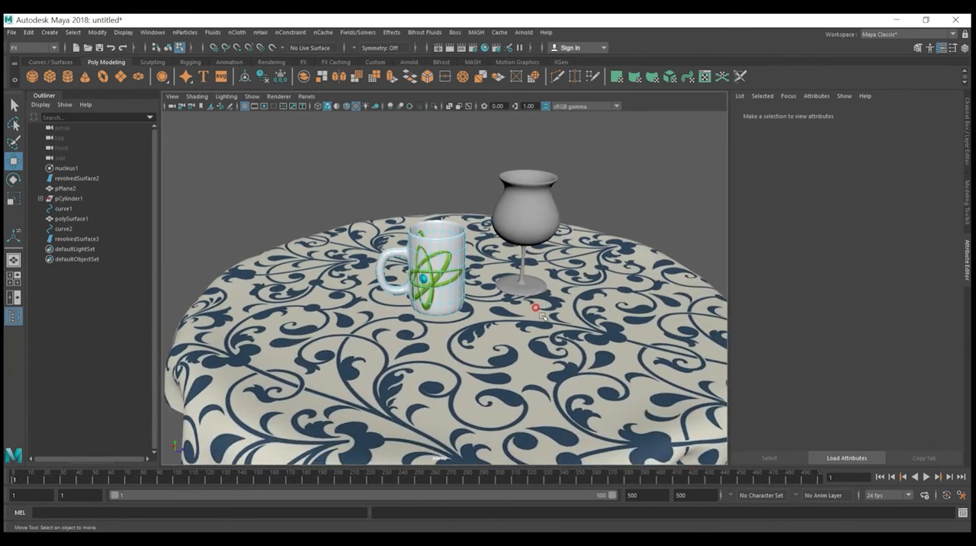
Step: Try to apply a cylindrical UV projection to the NURBS pedestal under the table
alt+drag(543, 281, 546, 183)
alt+drag(497, 337, 473, 280)
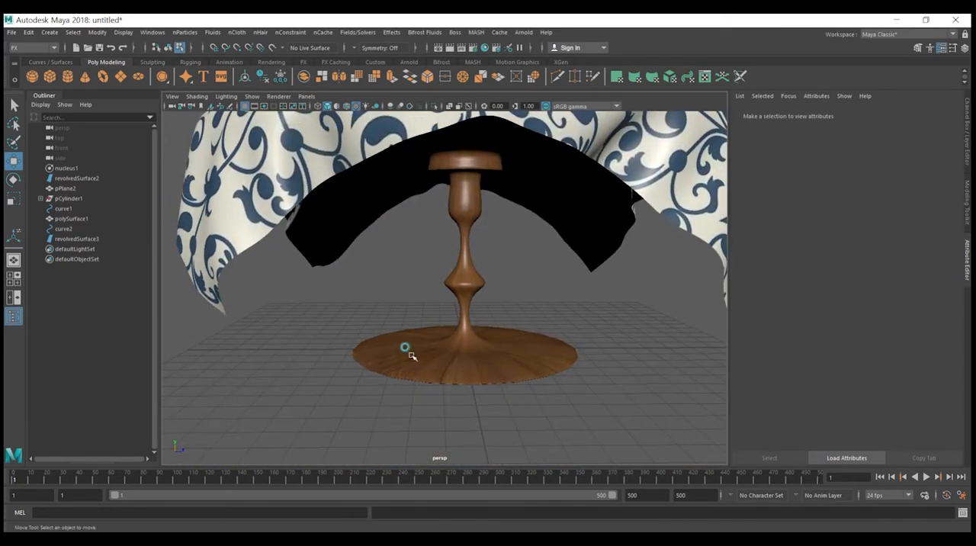
mouse_move(469, 261)
right_down()
mouse_move(499, 228)
mouse_move(468, 264)
right_up()
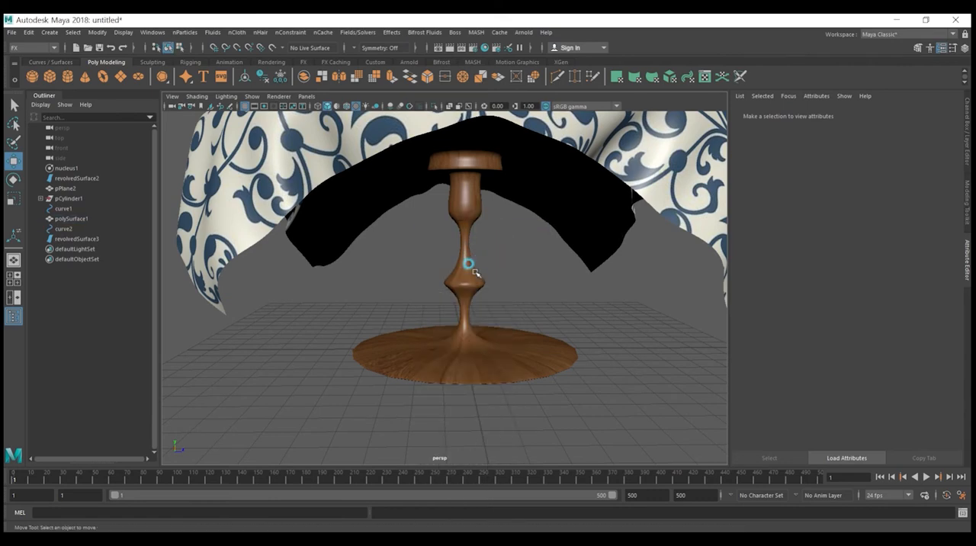
click(469, 264)
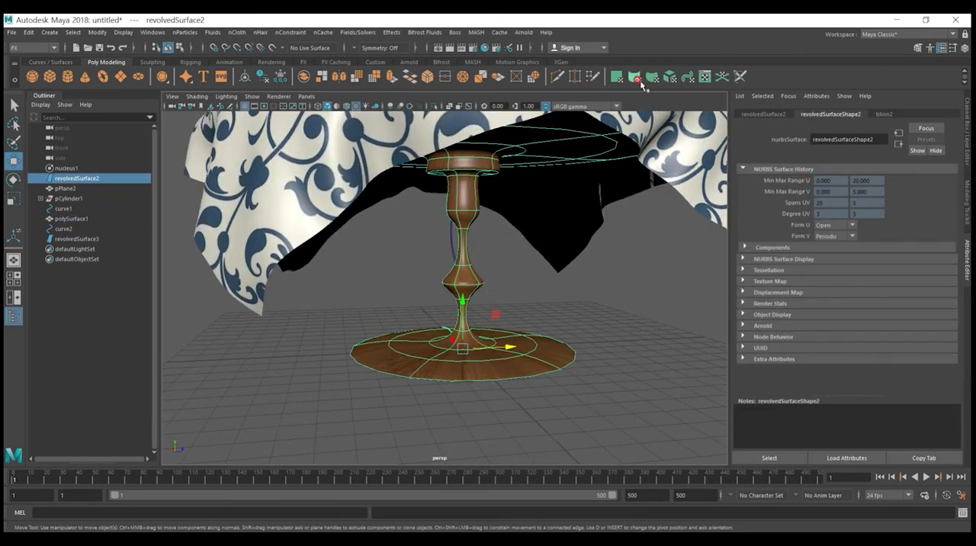
click(639, 81)
right_drag(532, 346, 577, 329)
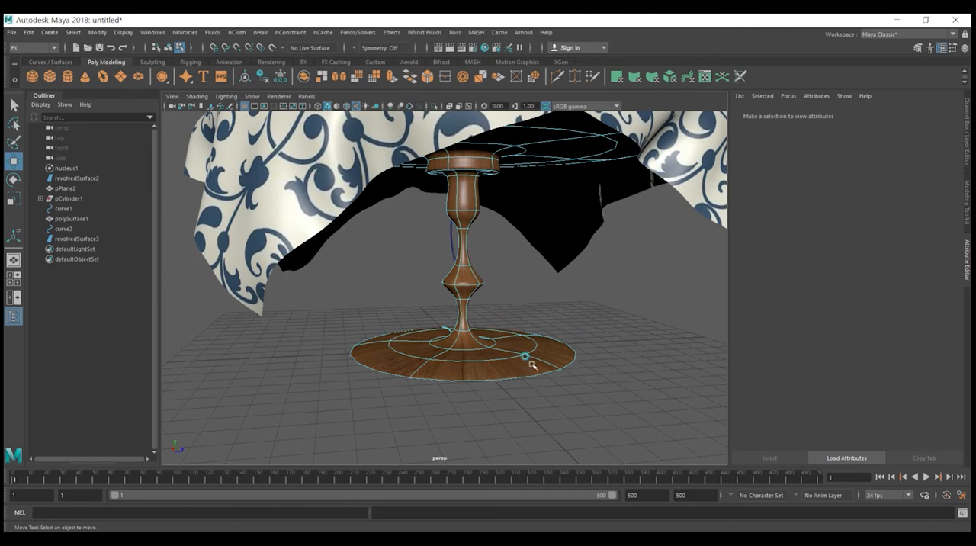
mouse_move(489, 312)
alt+mouse_down()
mouse_move(497, 287)
mouse_move(470, 292)
mouse_move(464, 321)
mouse_move(475, 321)
alt+mouse_up()
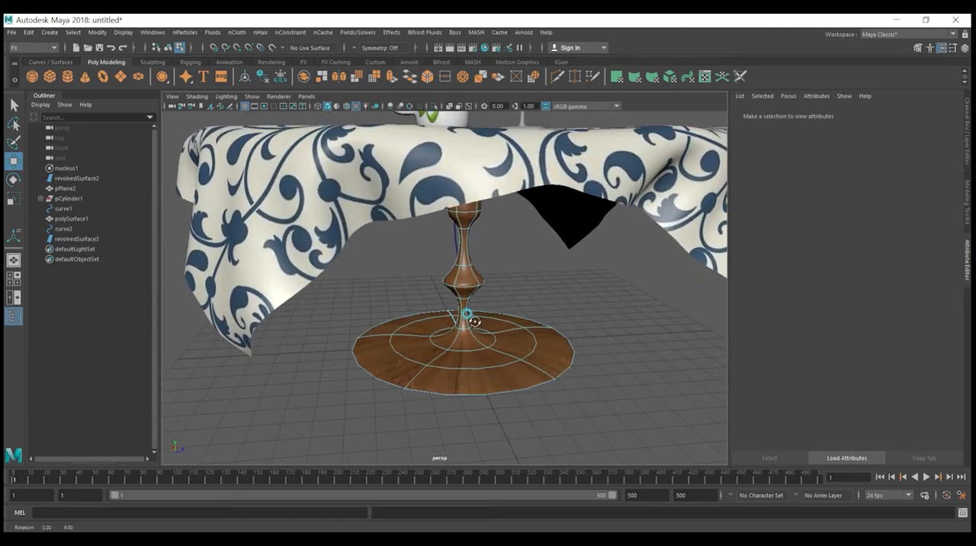
click(636, 79)
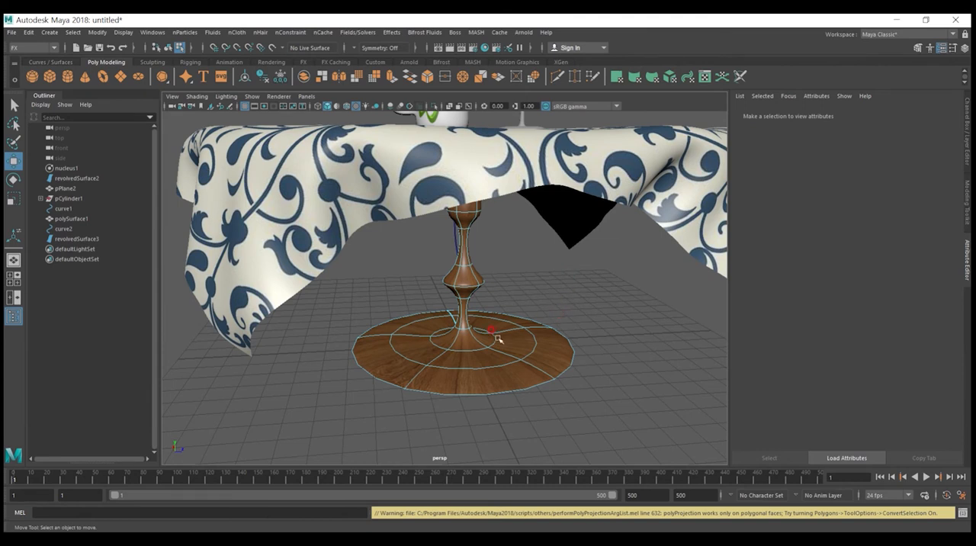
Step: Convert the table's NURBS pedestal to polygons
click(124, 33)
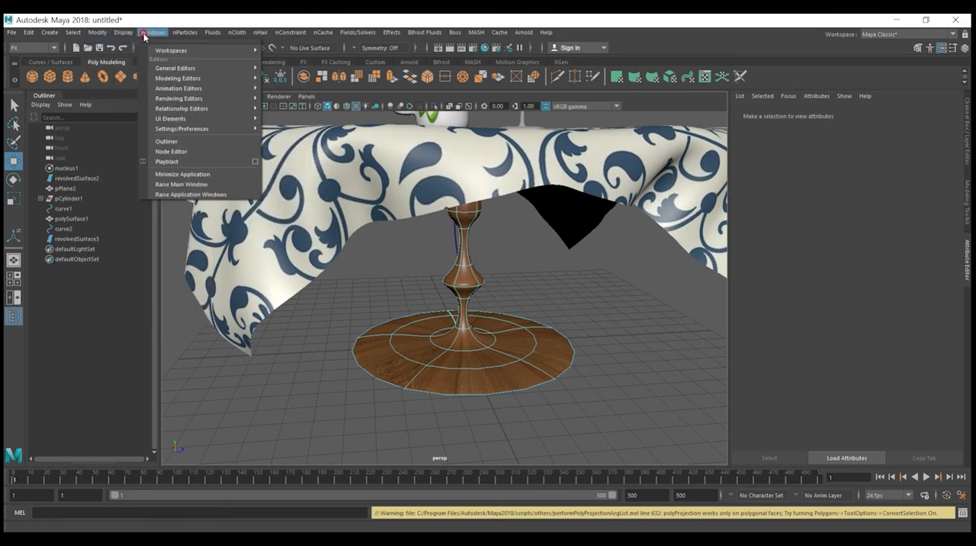
mouse_move(50, 34)
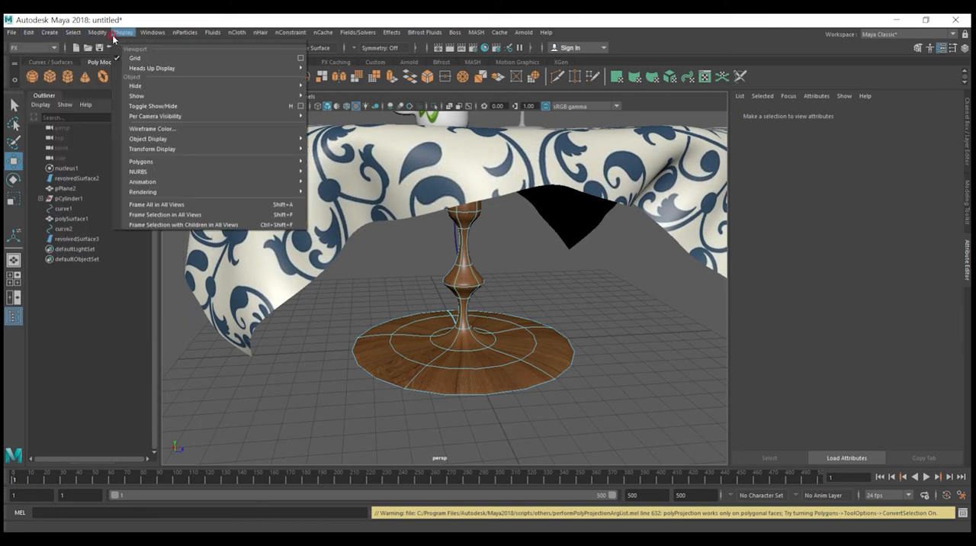
mouse_move(102, 35)
mouse_move(140, 277)
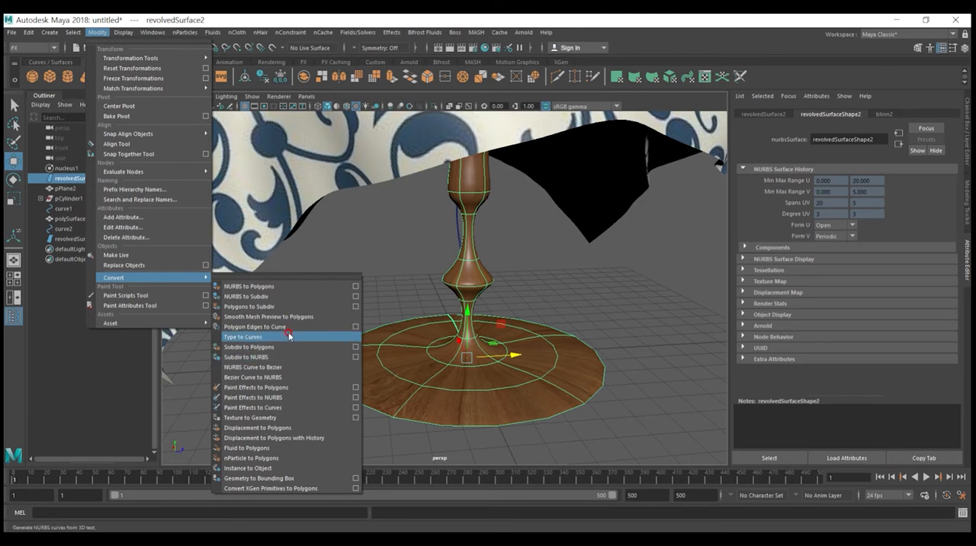
click(249, 286)
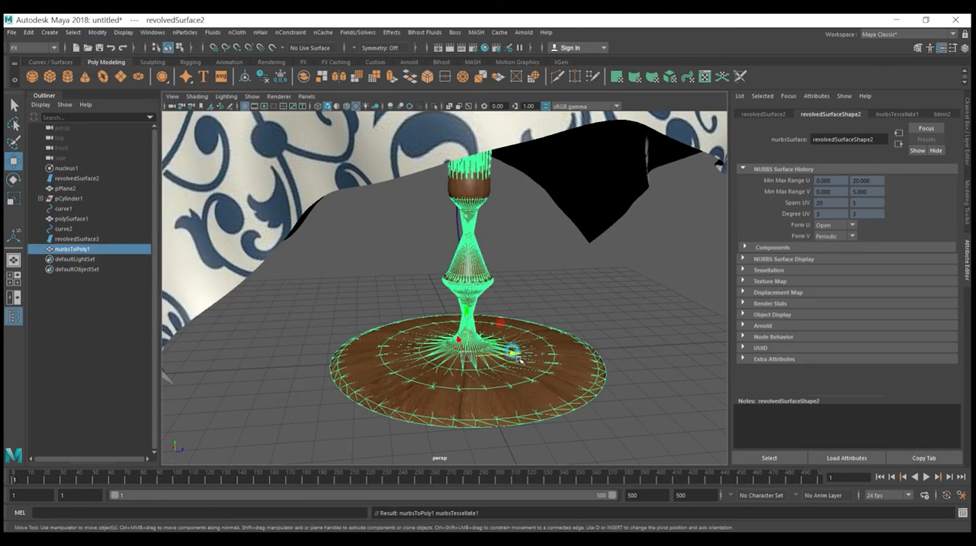
Step: Separate the polygon pedestal from the original NURBS surface and set its tessellation polygon type to Quads
drag(525, 356, 721, 331)
key(ctrl+z)
click(851, 284)
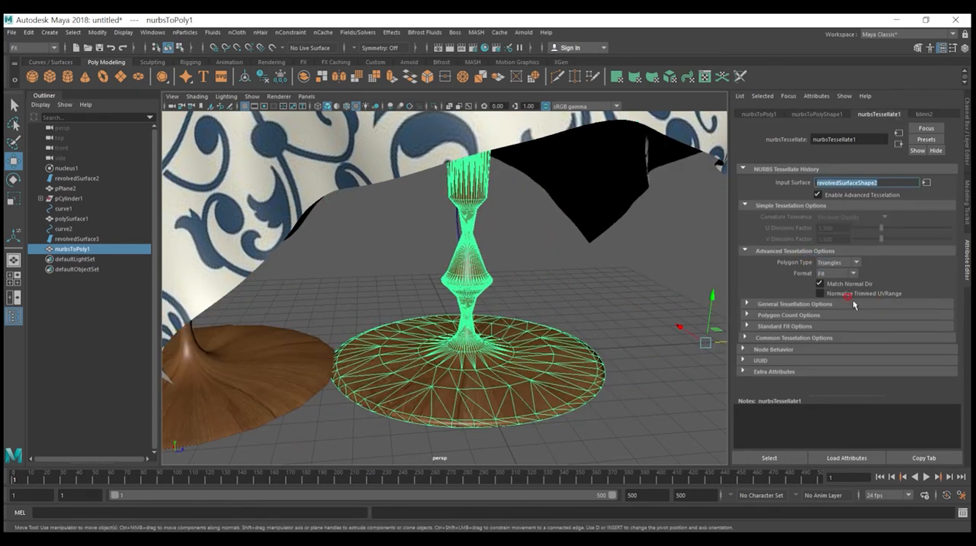
click(856, 263)
click(837, 284)
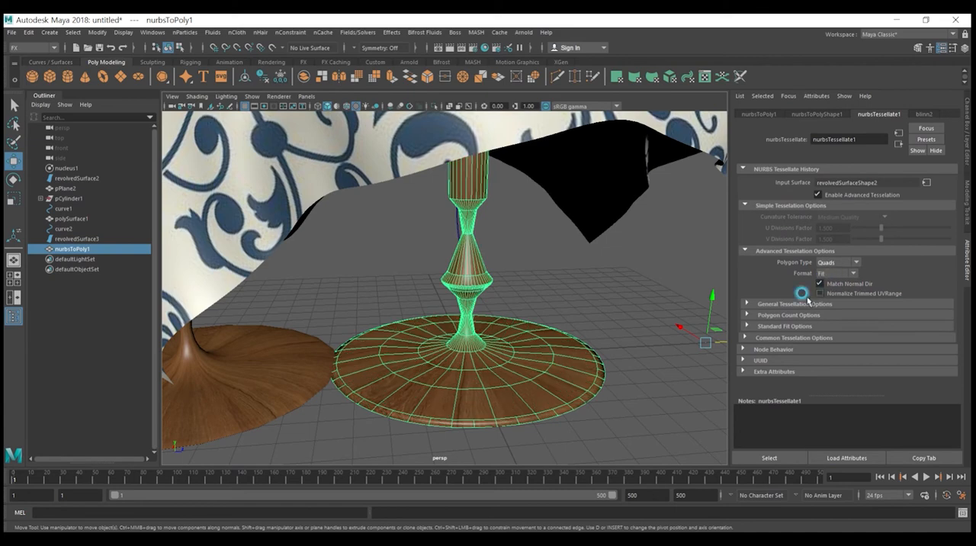
Step: Apply a cylindrical UV projection to the polygon pedestal under the table and deselect it
click(648, 297)
click(550, 360)
click(581, 336)
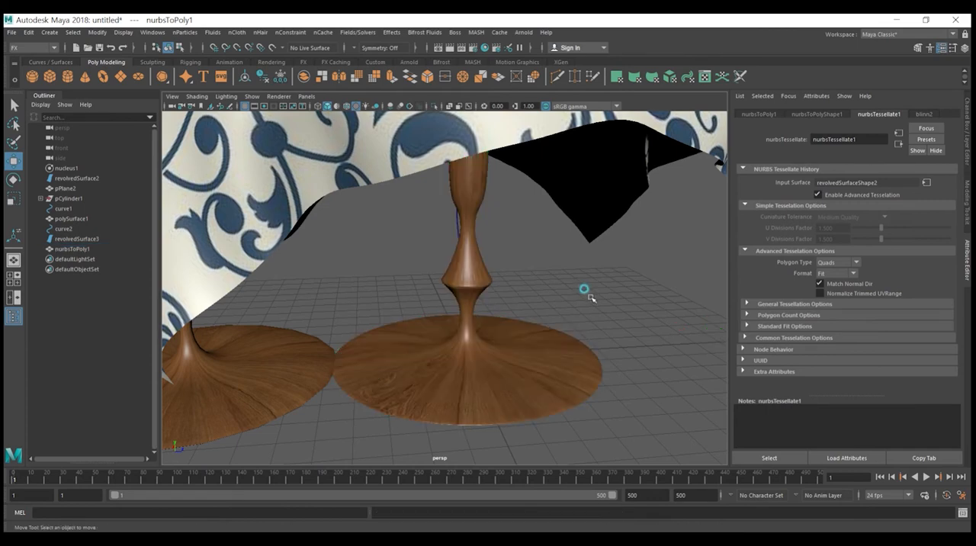
alt+drag(634, 356, 547, 344)
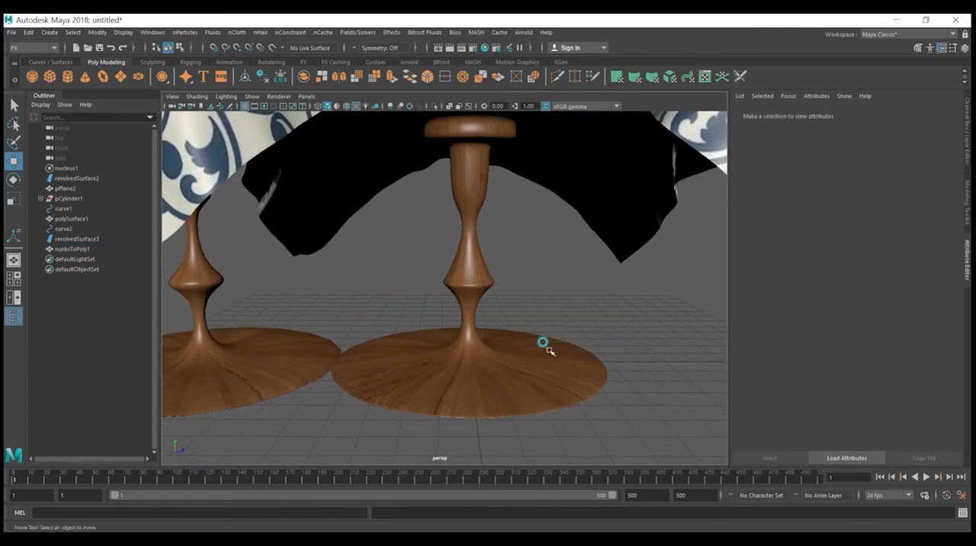
click(560, 377)
alt+drag(561, 377, 544, 363)
click(636, 341)
click(554, 363)
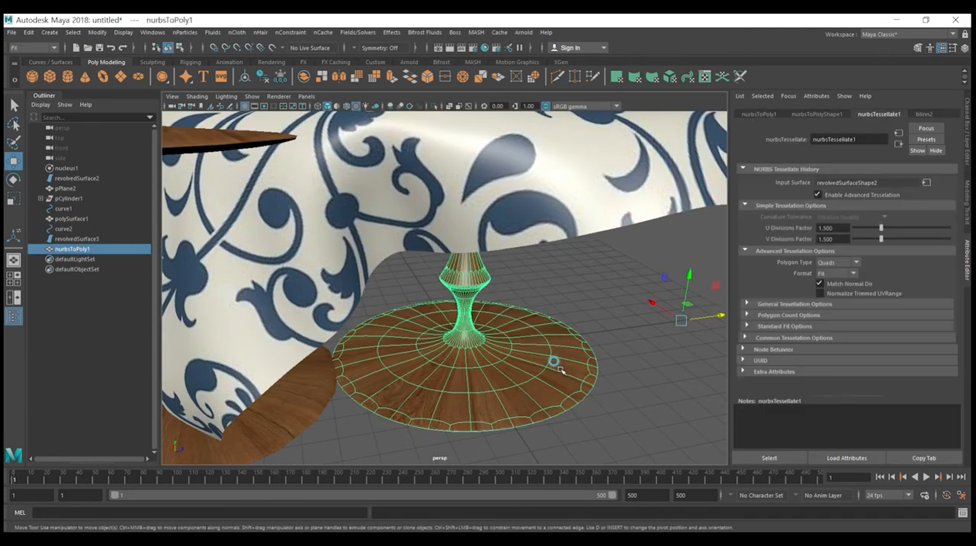
click(635, 77)
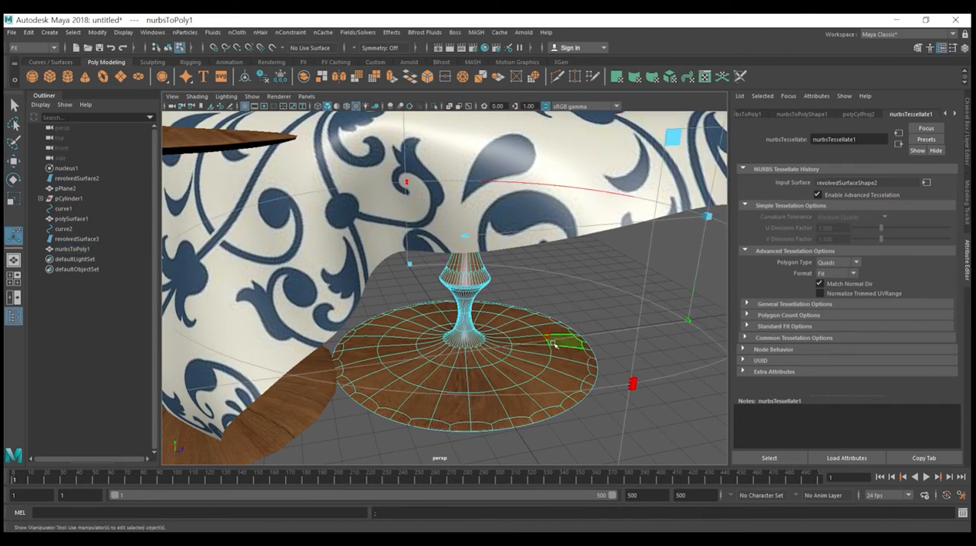
scroll(559, 348, down, 2)
alt+drag(559, 348, 588, 402)
click(660, 386)
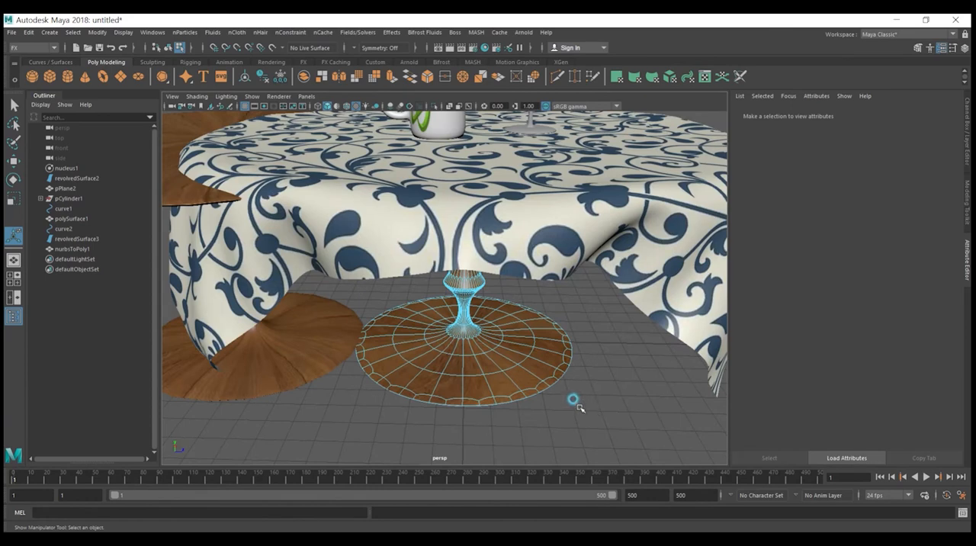
Step: Delete the original NURBS pedestal, keeping the polygon version under the table
right_drag(526, 362, 576, 210)
click(584, 403)
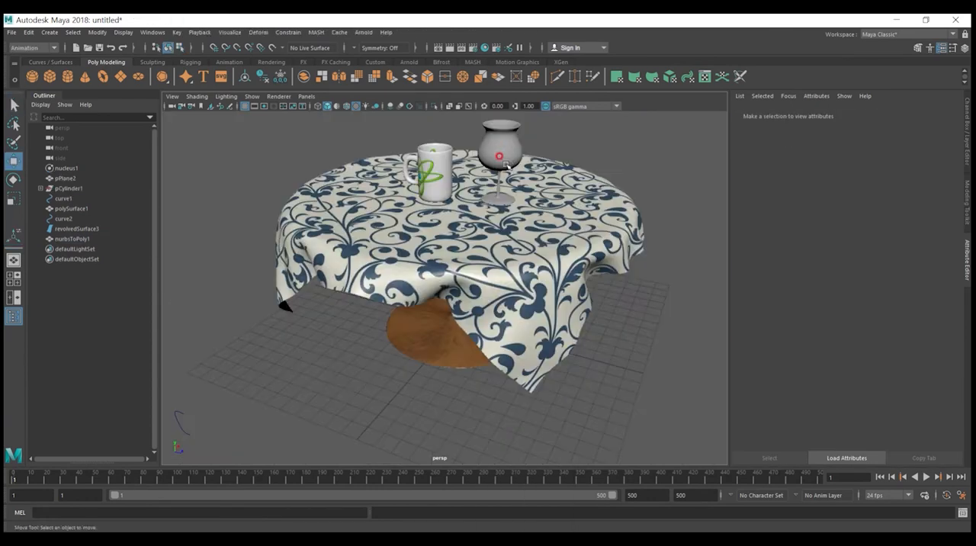
Step: Create a new Phong material in the Hypershade and raise its transparency to about the middle of the range
click(499, 164)
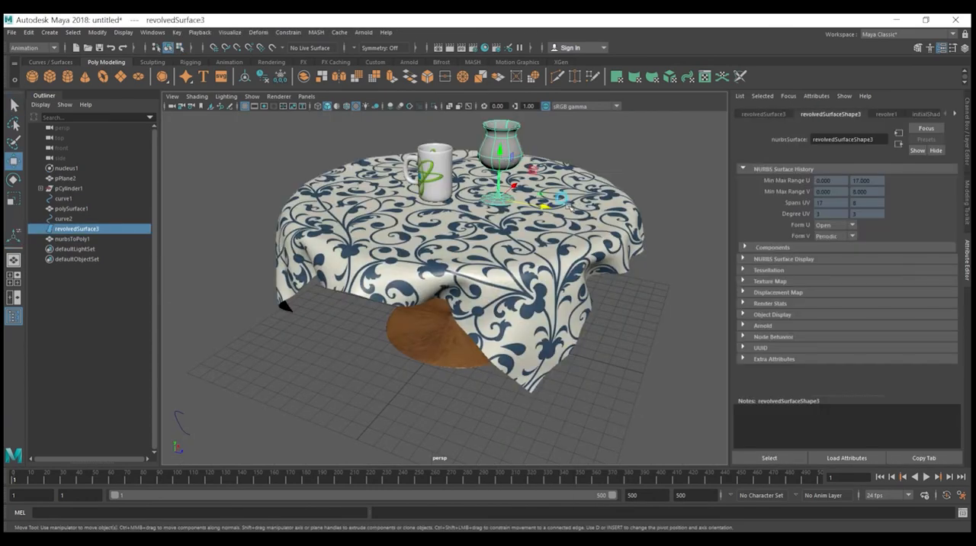
click(484, 47)
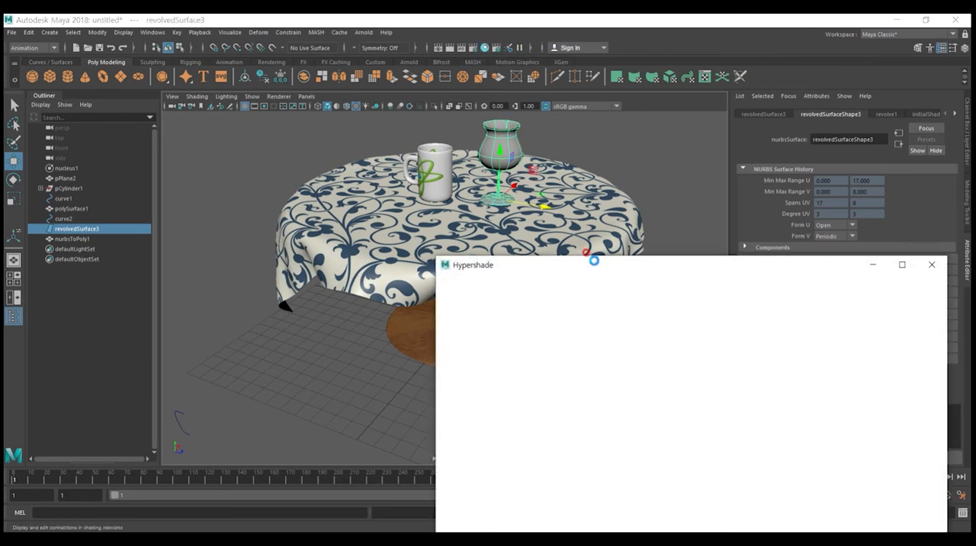
drag(587, 265, 726, 79)
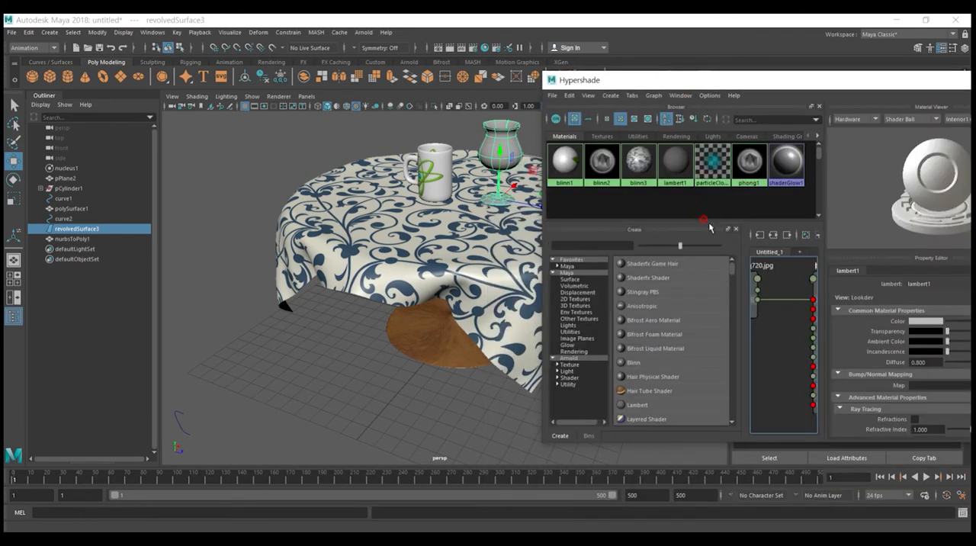
scroll(660, 384, down, 2)
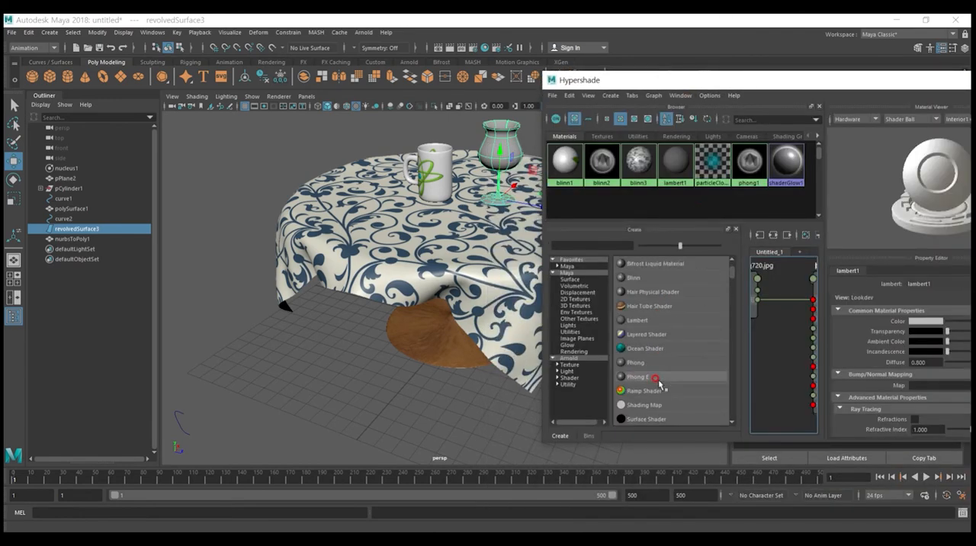
click(637, 365)
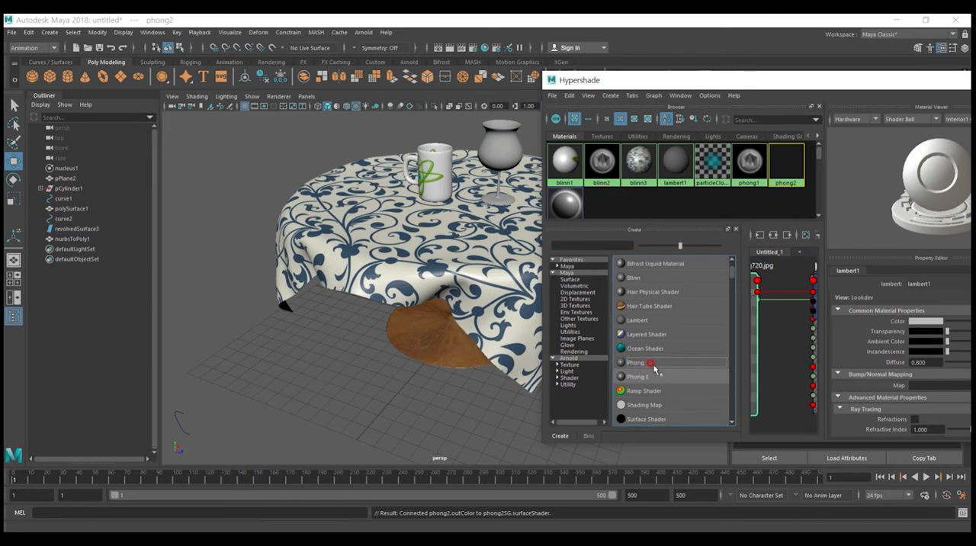
drag(737, 82, 387, 199)
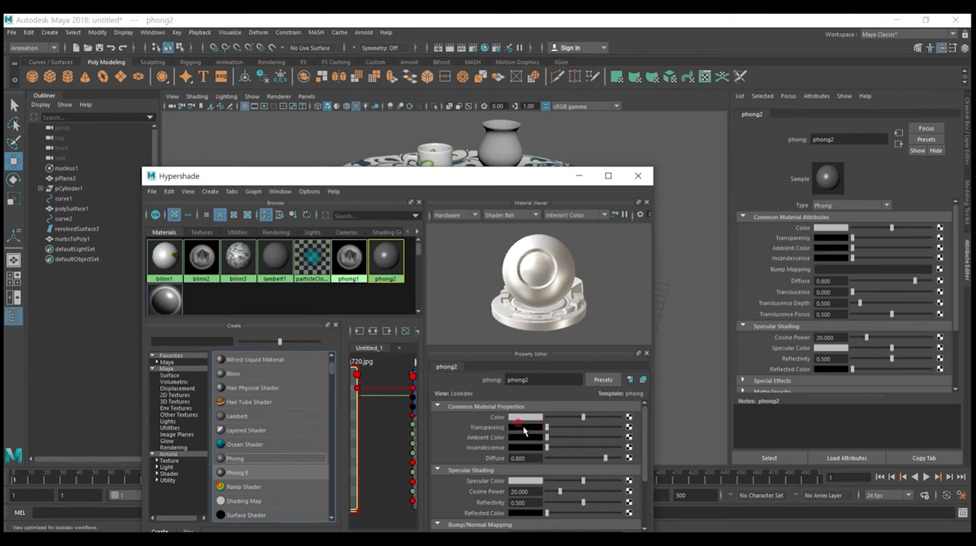
drag(548, 433, 587, 437)
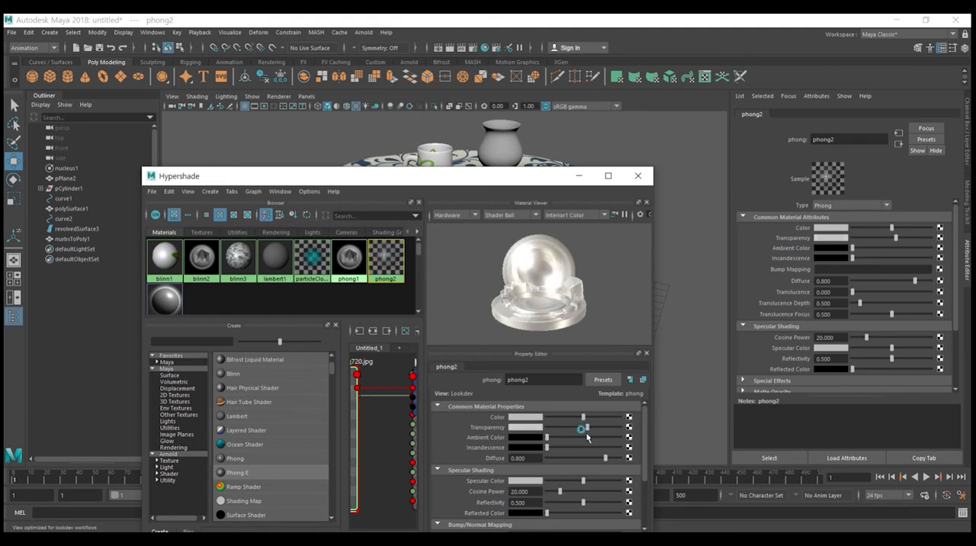
Step: Assign the transparent phong2 material to the vase and close the Hypershade
drag(515, 179, 531, 205)
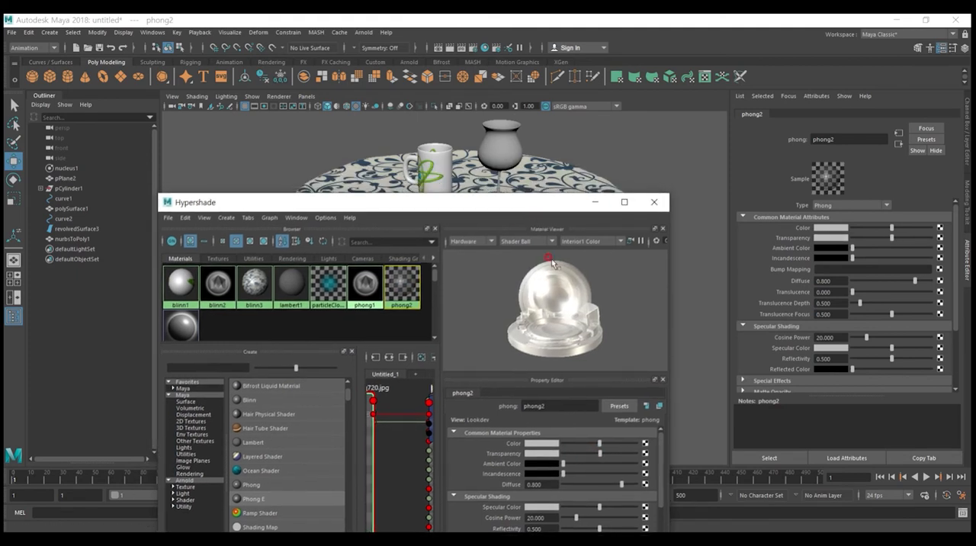
middle_drag(402, 279, 498, 145)
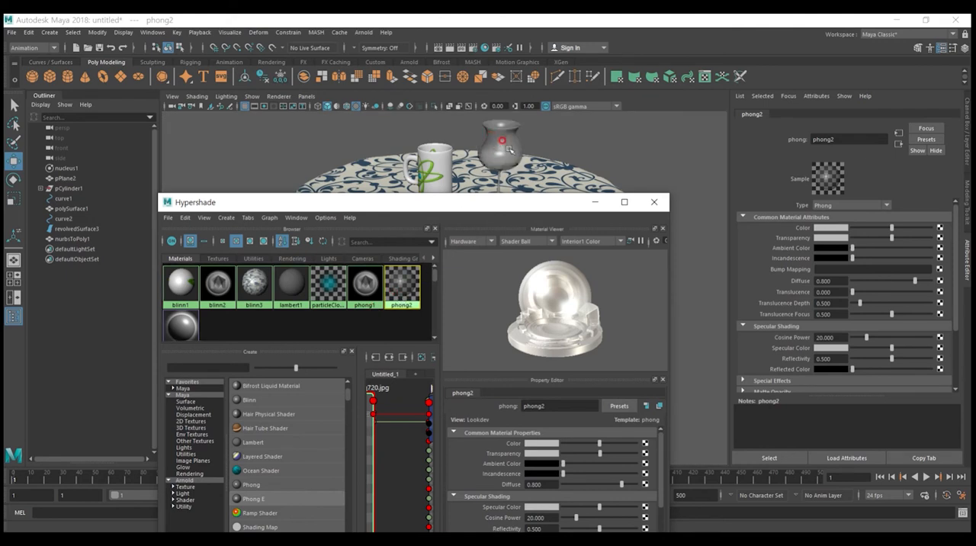
click(506, 148)
alt+drag(539, 158, 512, 162)
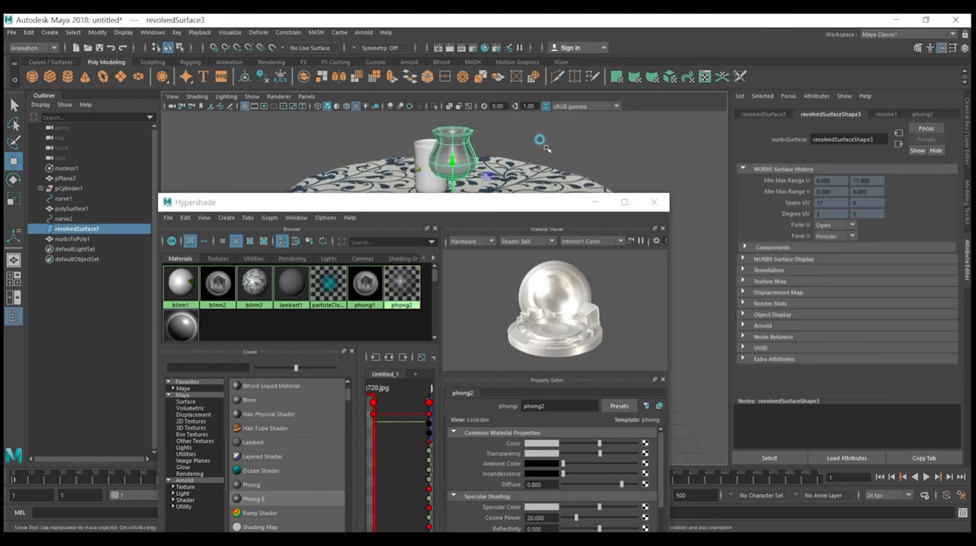
click(677, 168)
click(665, 197)
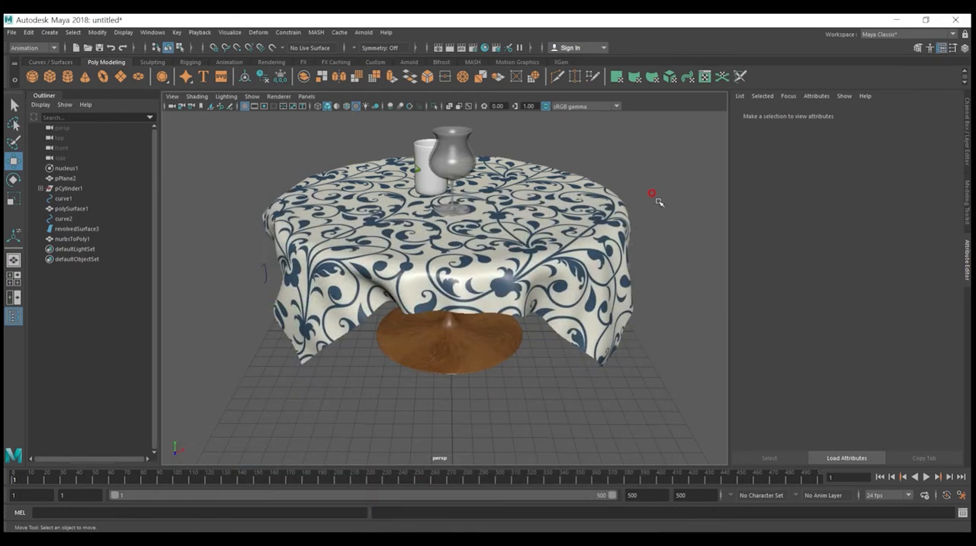
Step: Create a polygon sphere and place it on the tablecloth away from the mug and vase
alt+drag(386, 199, 568, 204)
alt+right_drag(497, 274, 541, 255)
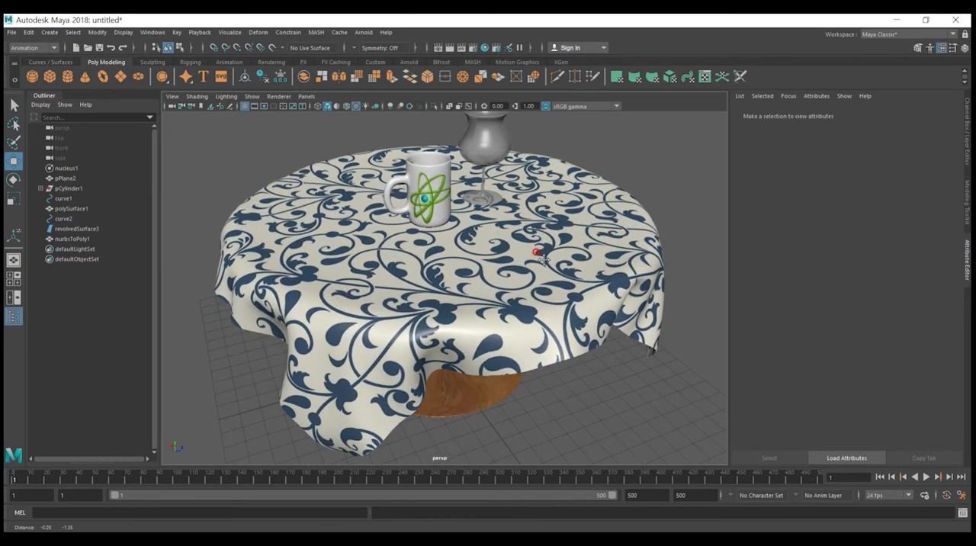
click(533, 258)
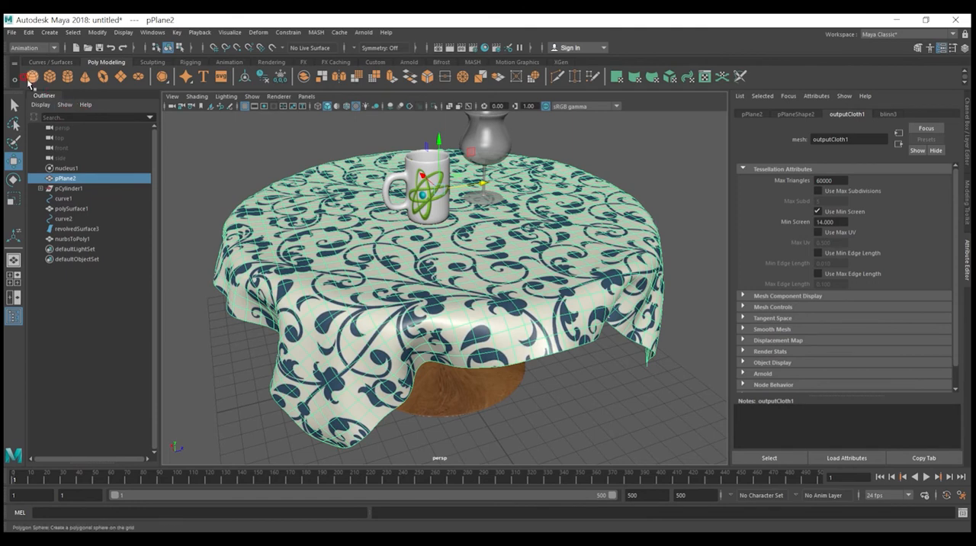
click(32, 76)
alt+drag(460, 274, 479, 258)
drag(422, 324, 491, 162)
alt+drag(492, 238, 366, 316)
Step: Shift the mug across the tabletop and adjust the sphere's position so it rests near the tablecloth's edge
click(310, 251)
alt+drag(309, 267, 234, 216)
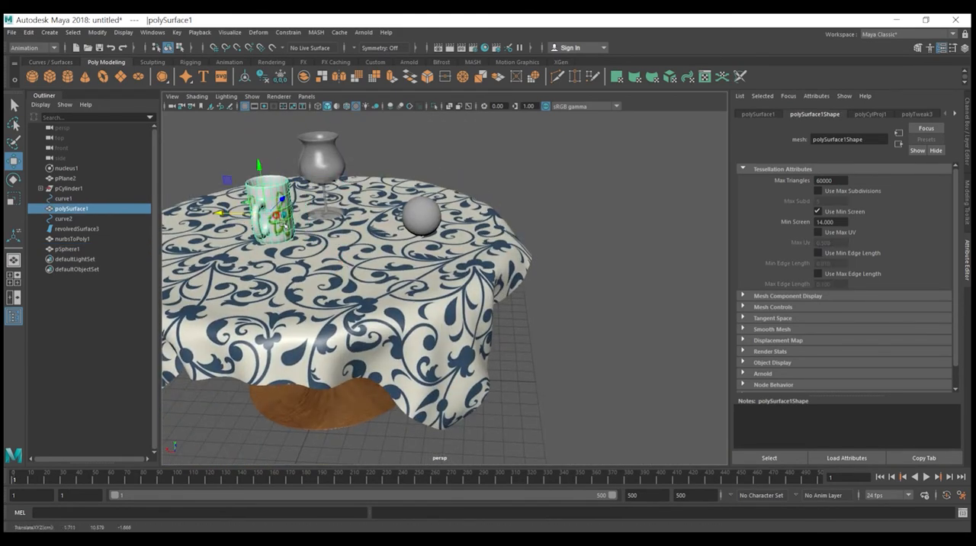
click(436, 222)
mouse_move(497, 227)
alt+mouse_down()
mouse_move(551, 283)
mouse_move(388, 231)
mouse_move(355, 255)
mouse_move(388, 255)
mouse_move(505, 216)
alt+mouse_up()
drag(374, 220, 439, 220)
alt+drag(543, 271, 459, 326)
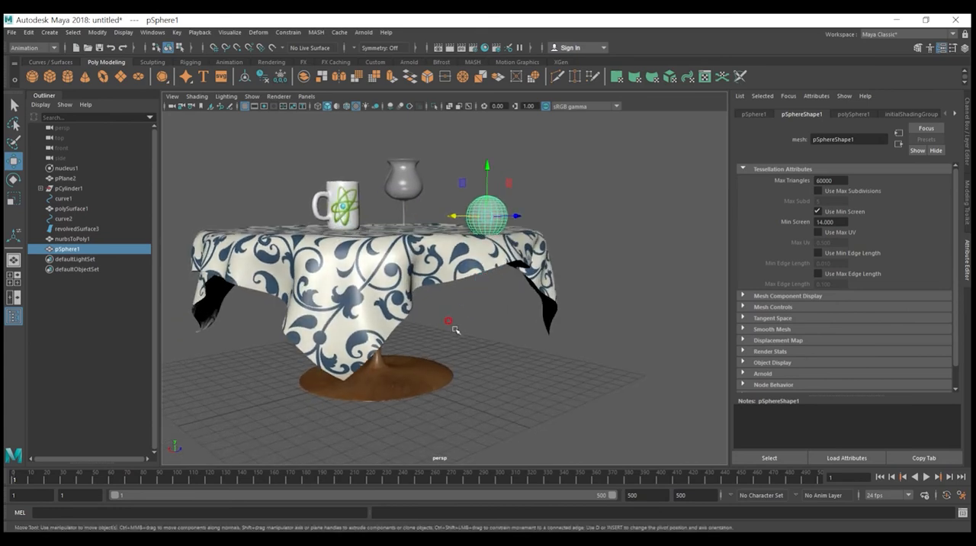
Step: Hide the pedestal, tablecloth, mug and vase, and select the sphere on its own
drag(434, 406, 271, 160)
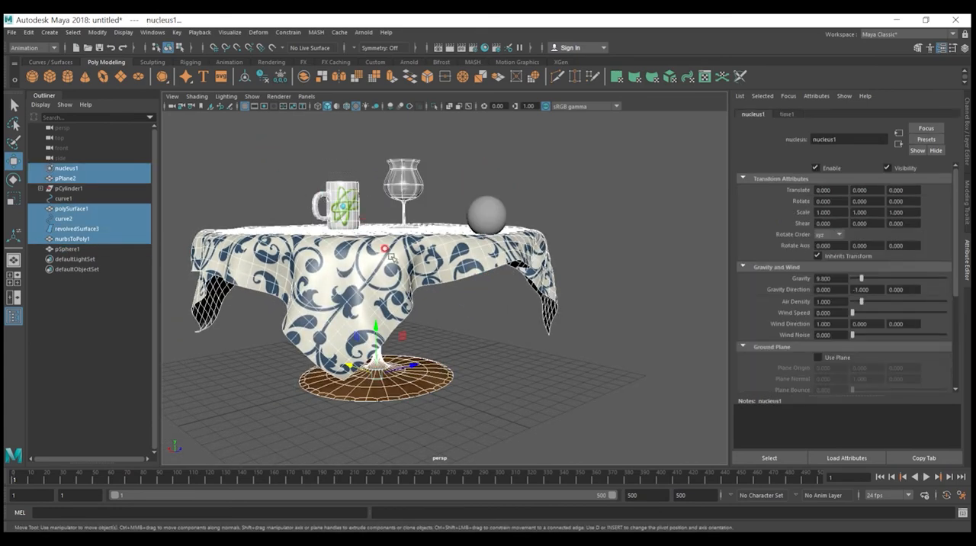
key(h)
drag(526, 263, 442, 179)
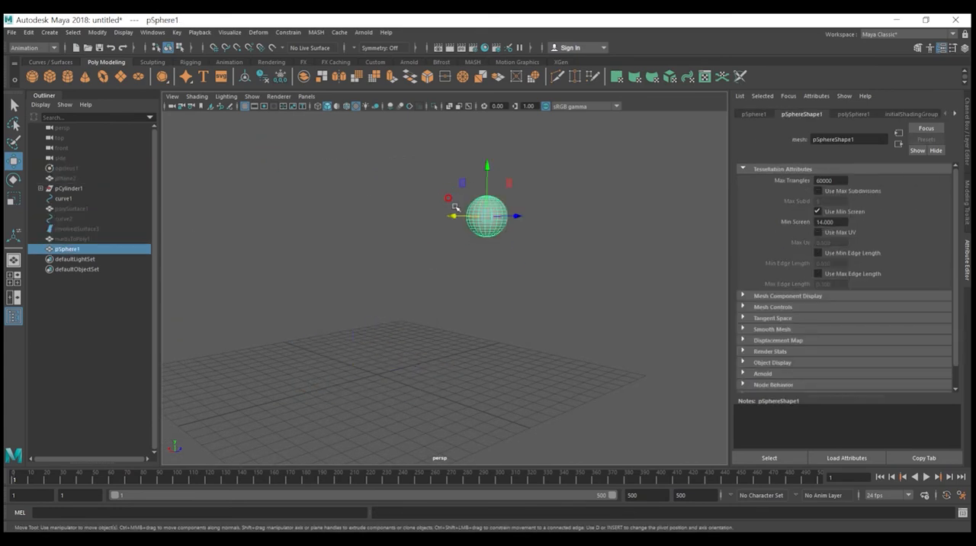
Step: Assign the existing phong1 material from the Hypershade to the sphere and close the Hypershade
click(485, 48)
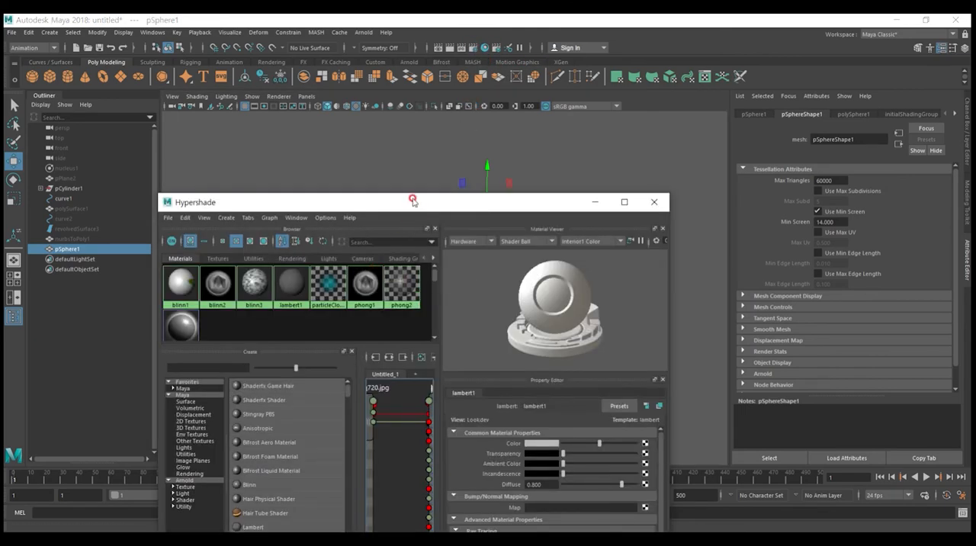
drag(413, 201, 418, 294)
middle_drag(374, 373, 487, 215)
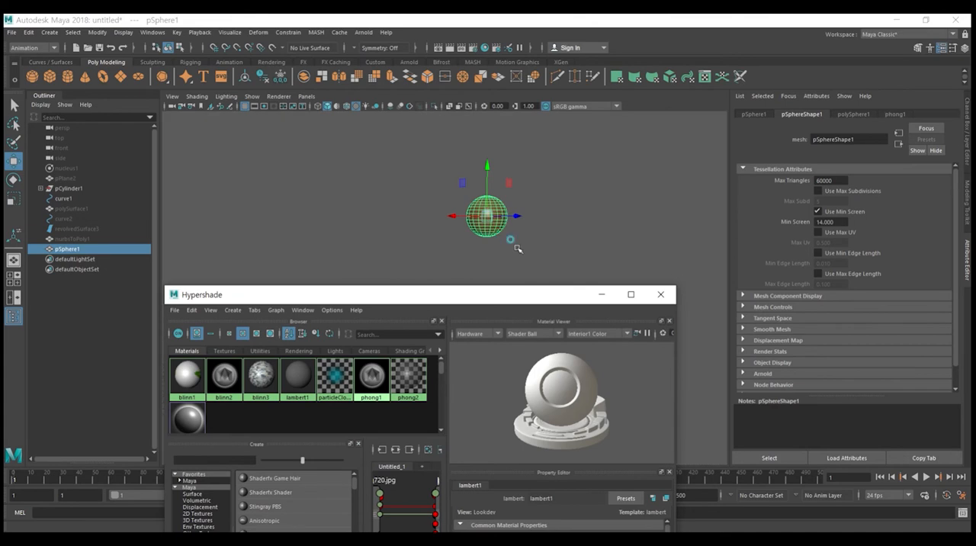
click(511, 240)
click(484, 218)
alt+drag(488, 234, 528, 251)
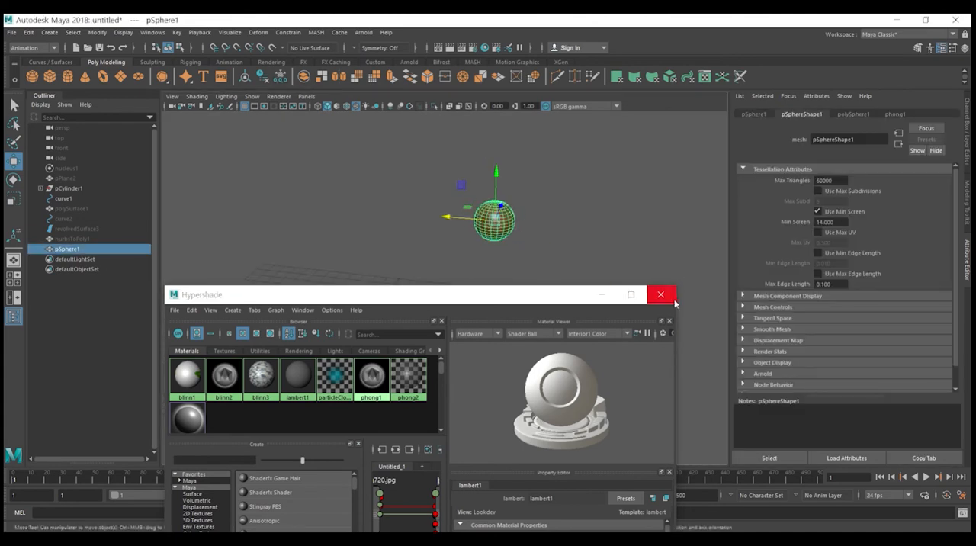
click(544, 265)
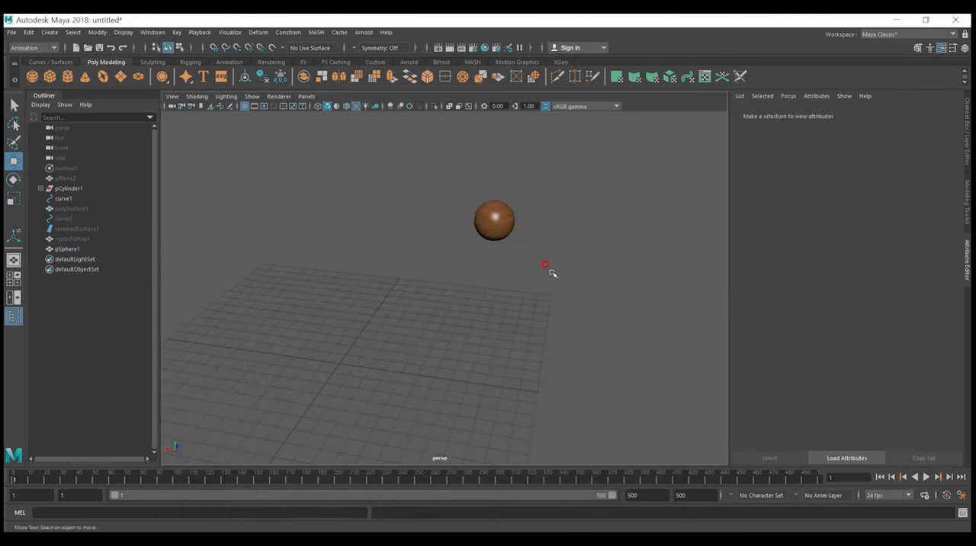
Step: Change the viewport layout to Three Panes Split Top
click(495, 227)
alt+drag(529, 250, 507, 292)
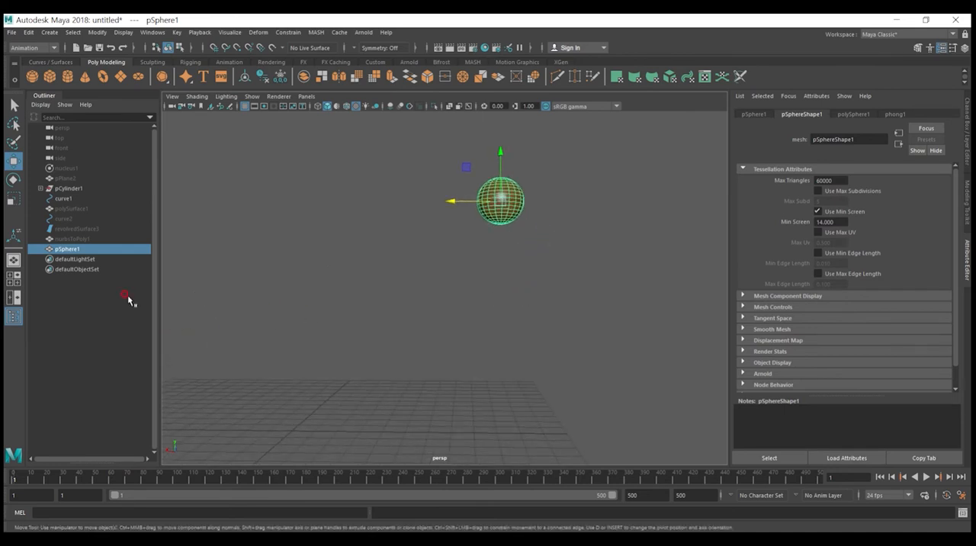
right_click(15, 282)
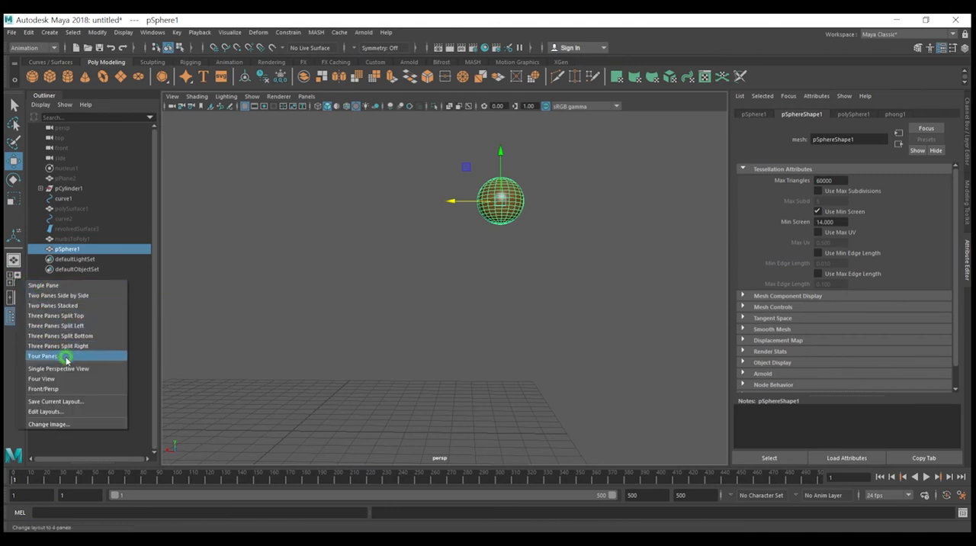
click(86, 316)
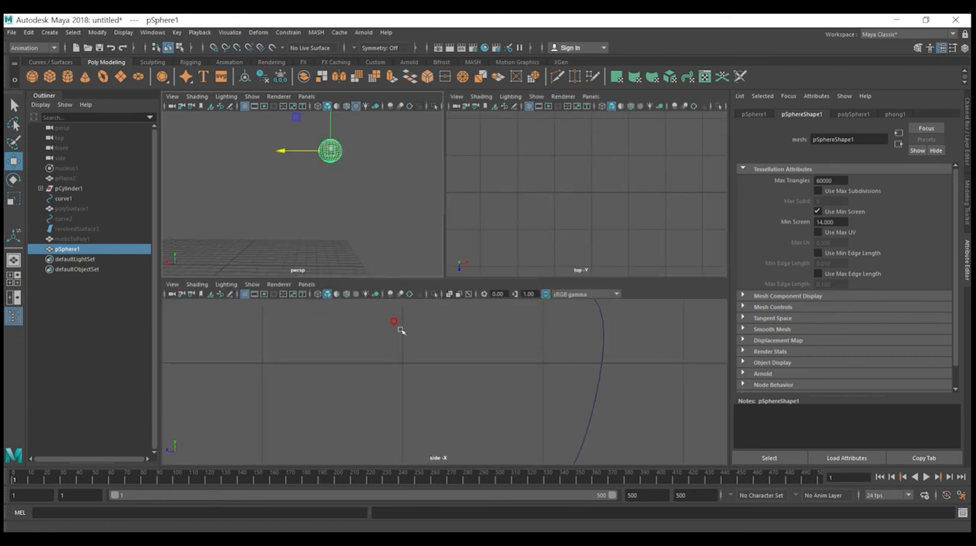
click(421, 367)
scroll(454, 374, down, 5)
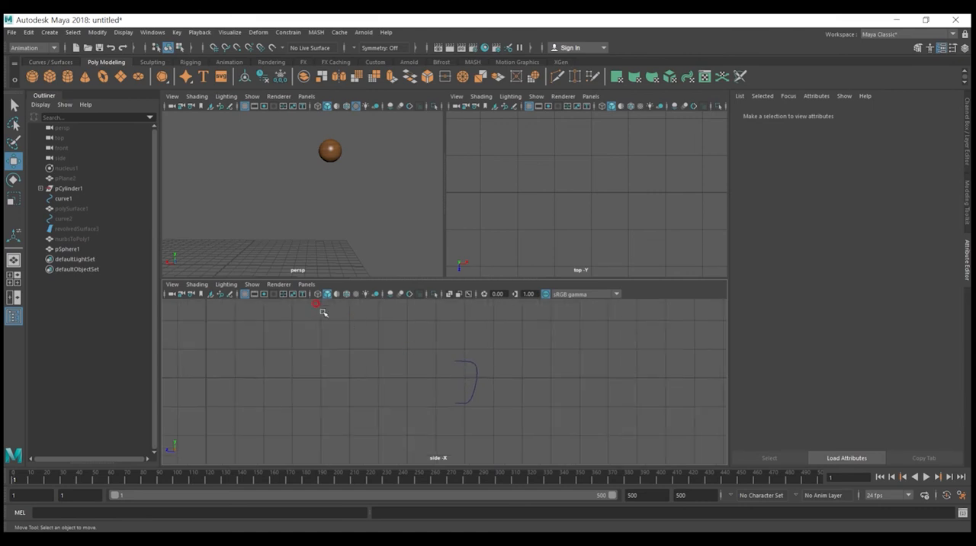
Step: Replace the side view in the wide lower pane with the Graph Editor
click(305, 283)
mouse_move(326, 304)
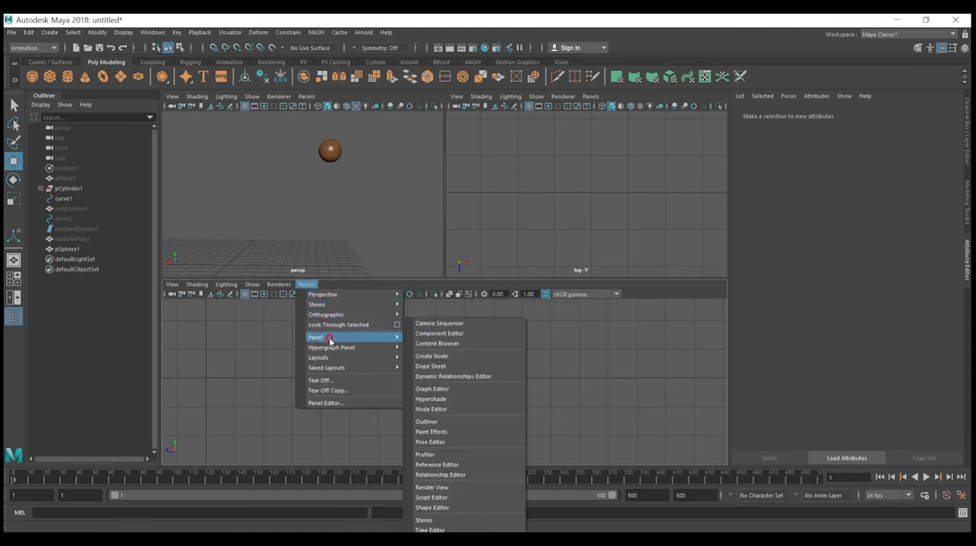
mouse_move(330, 358)
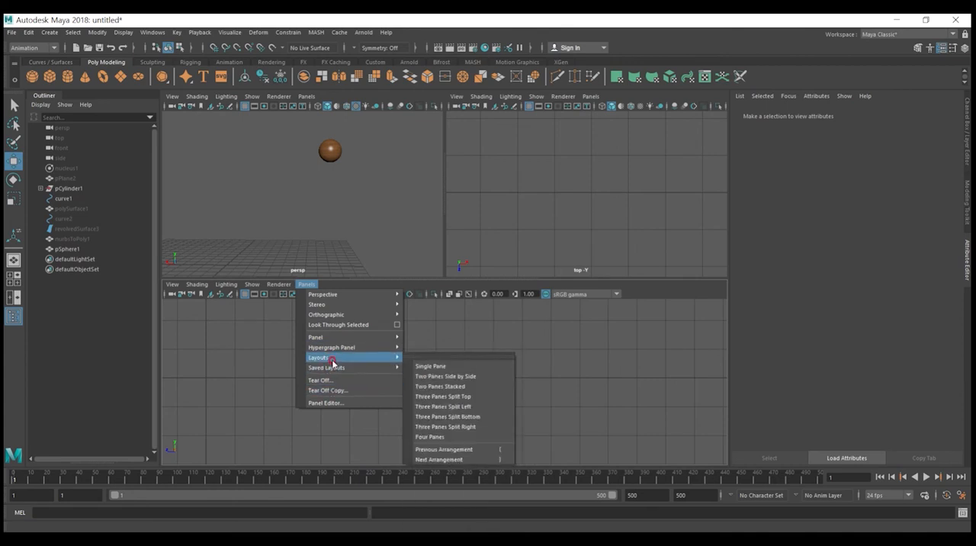
mouse_move(385, 342)
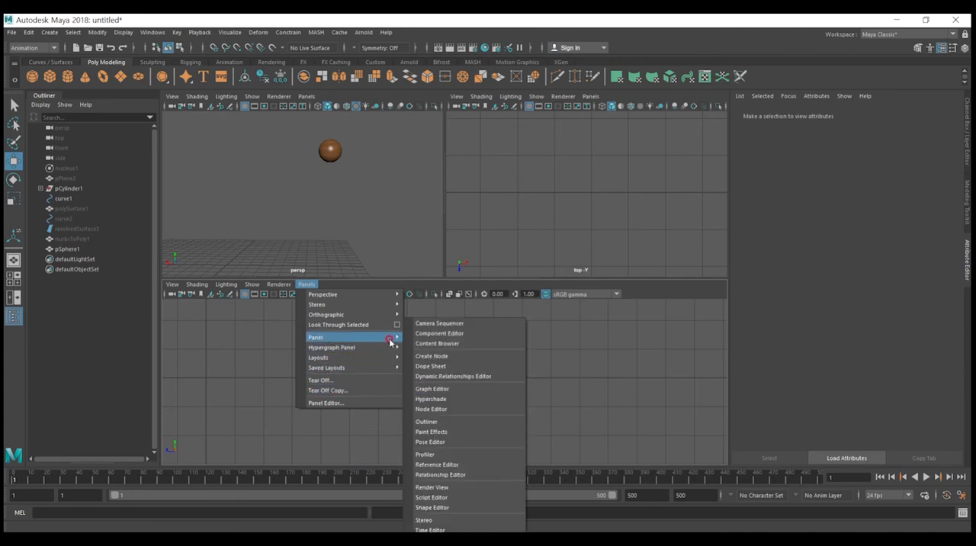
click(444, 389)
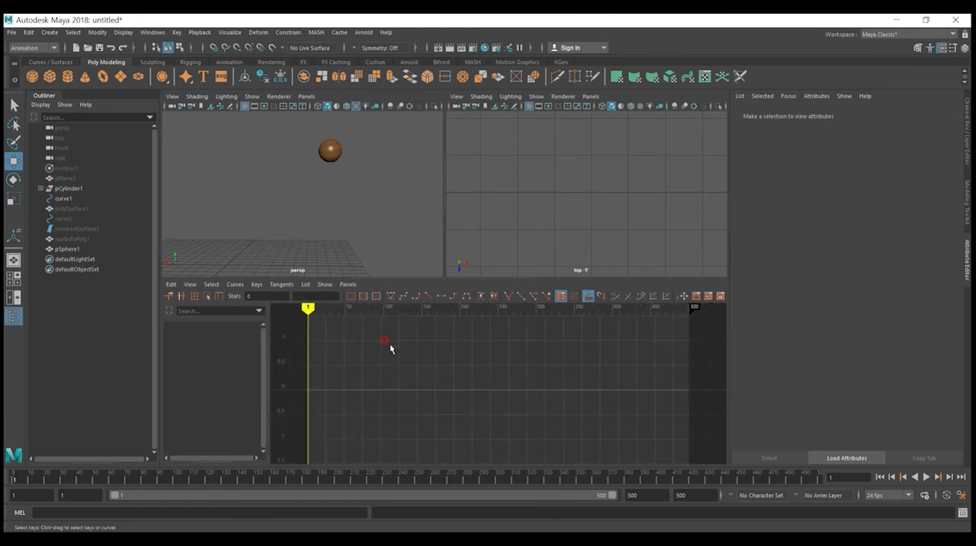
Step: Select the sphere and set a keyframe for it at its raised position on frame 1
click(330, 150)
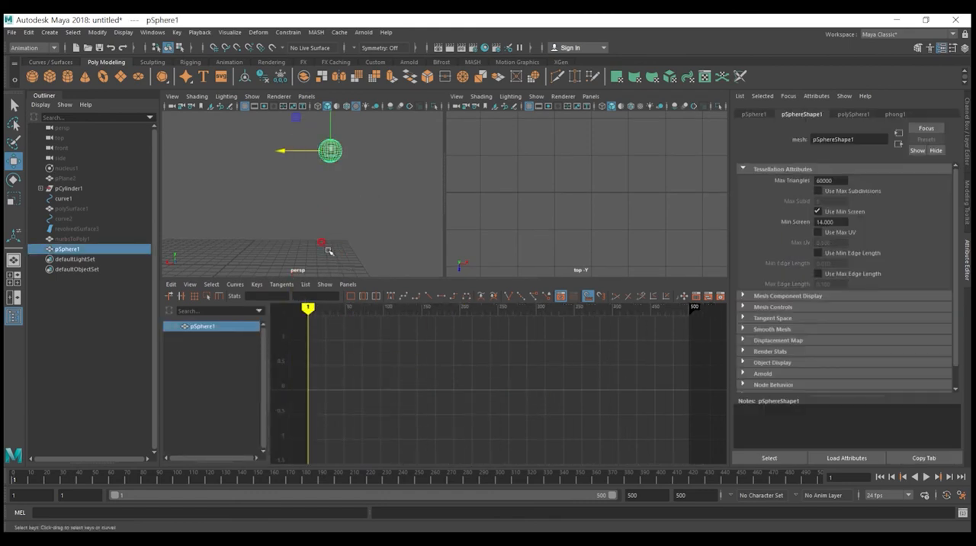
alt+drag(369, 213, 368, 211)
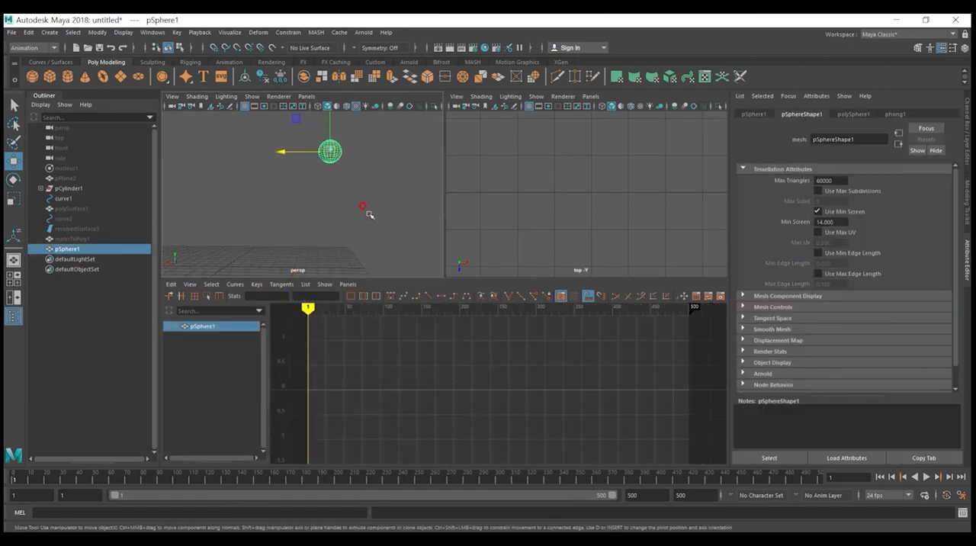
alt+click(373, 234)
click(214, 377)
key(s)
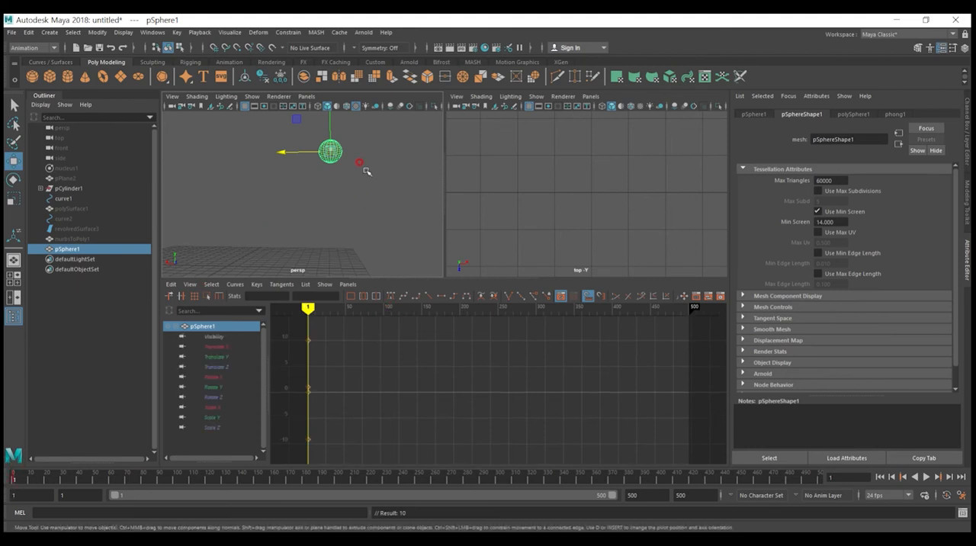
drag(328, 124, 336, 229)
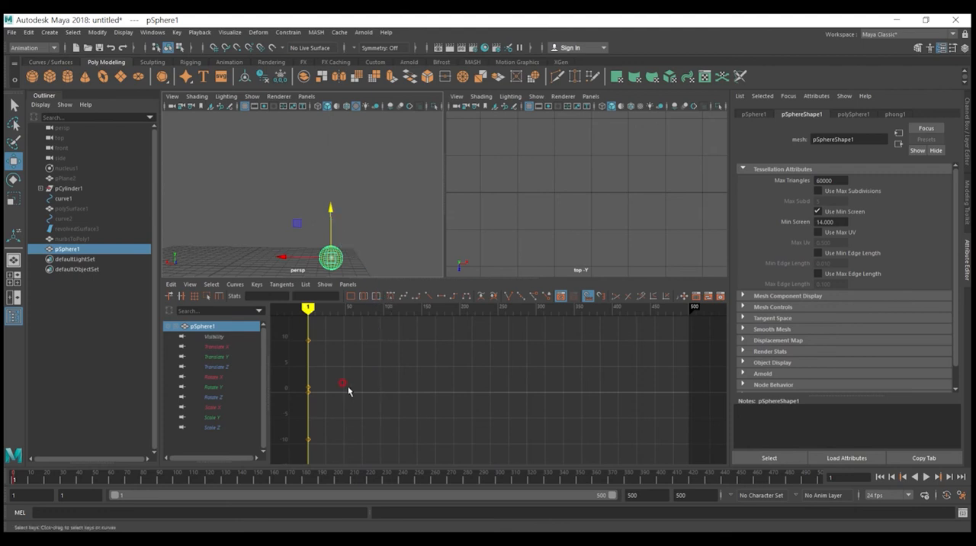
click(313, 307)
key(ctrl+z)
Step: Go to frame 21, lower the sphere to the grid, and change the top view pane to the side view
mouse_move(23, 480)
mouse_down()
mouse_move(109, 483)
mouse_move(44, 496)
mouse_up()
drag(329, 122, 324, 228)
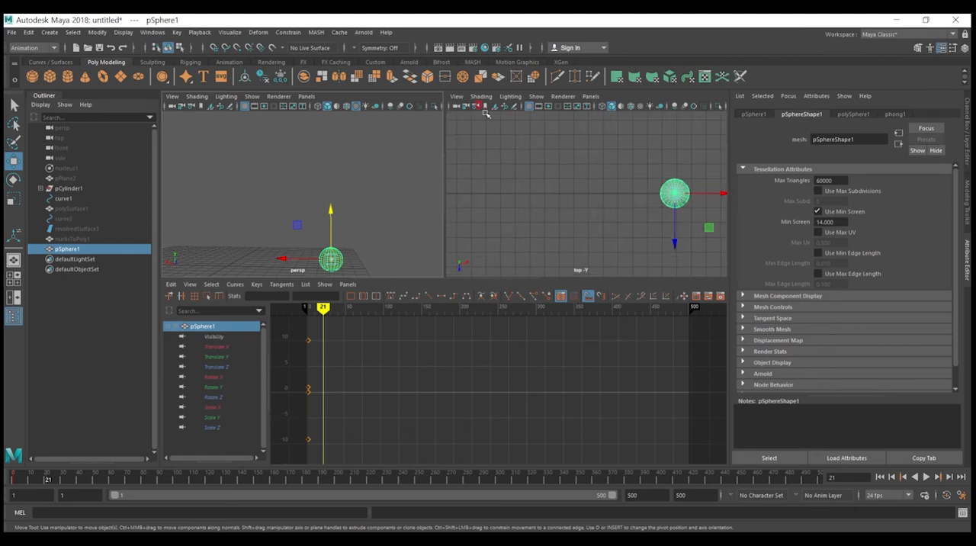
click(590, 97)
mouse_move(628, 116)
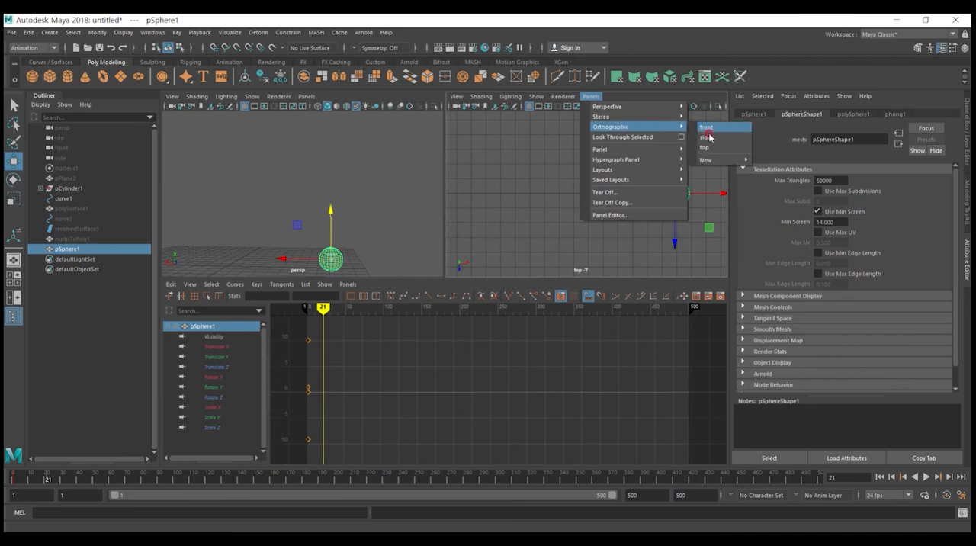
click(711, 138)
Step: Fine-tune the sphere's height so it rests on the ground line in the side view, and key it at frame 21
scroll(542, 218, down, 3)
scroll(536, 200, up, 3)
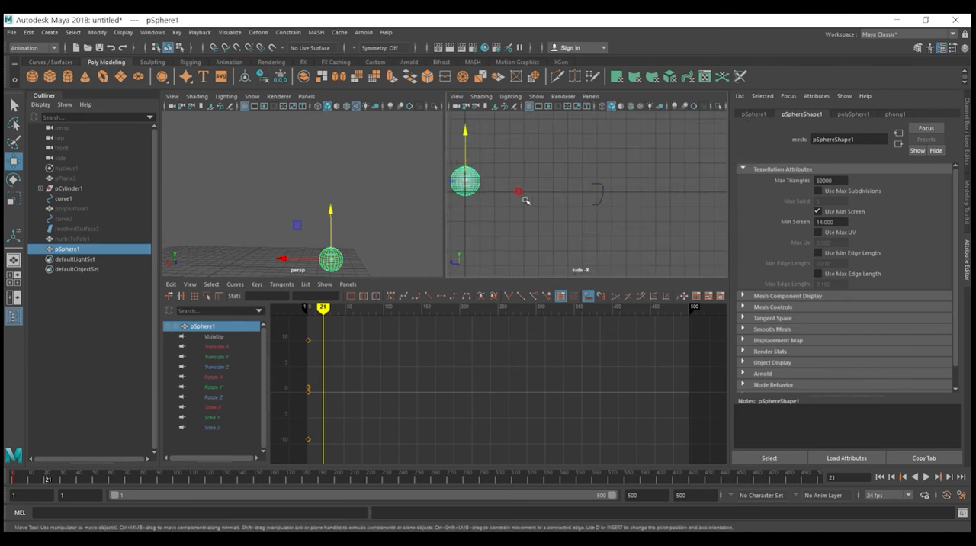
alt+middle_drag(529, 188, 604, 196)
scroll(550, 187, up, 2)
drag(529, 156, 527, 150)
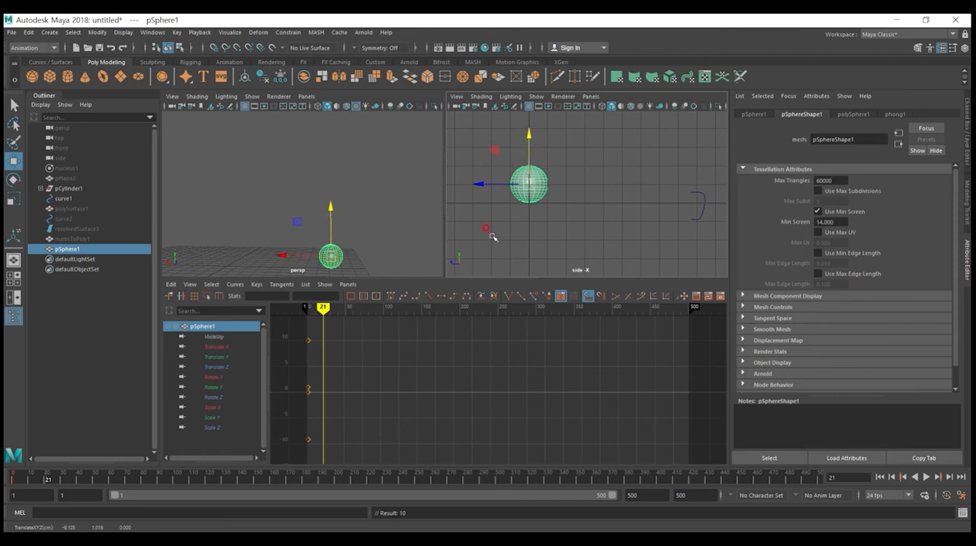
Step: Go to frame 35, raise the sphere well above the ground, and key it
mouse_move(56, 480)
mouse_down()
mouse_move(23, 478)
mouse_move(70, 485)
mouse_up()
scroll(328, 229, down, 7)
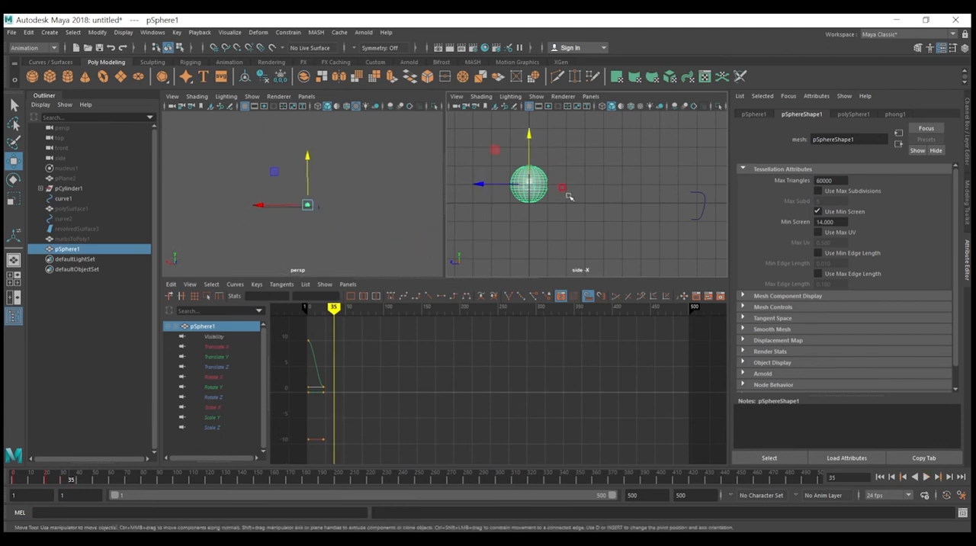
scroll(600, 178, down, 7)
alt+middle_drag(600, 177, 615, 216)
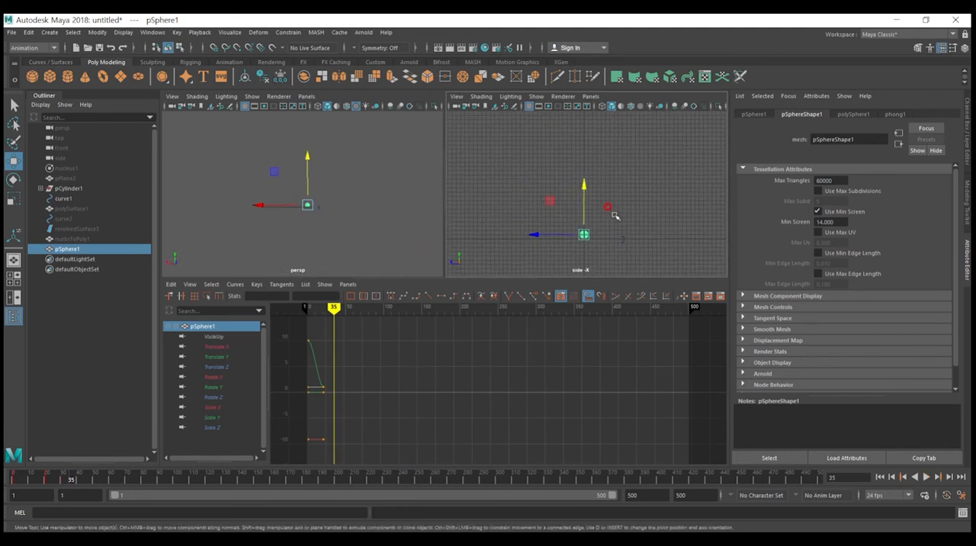
drag(587, 202, 587, 127)
key(s)
Step: Lower the sphere's Translate Y key at frame 35 in the Graph Editor to about 7.6
scroll(360, 369, down, 6)
scroll(458, 361, up, 8)
alt+middle_drag(432, 372, 561, 433)
scroll(512, 414, down, 1)
alt+middle_drag(514, 389, 516, 392)
scroll(516, 392, down, 1)
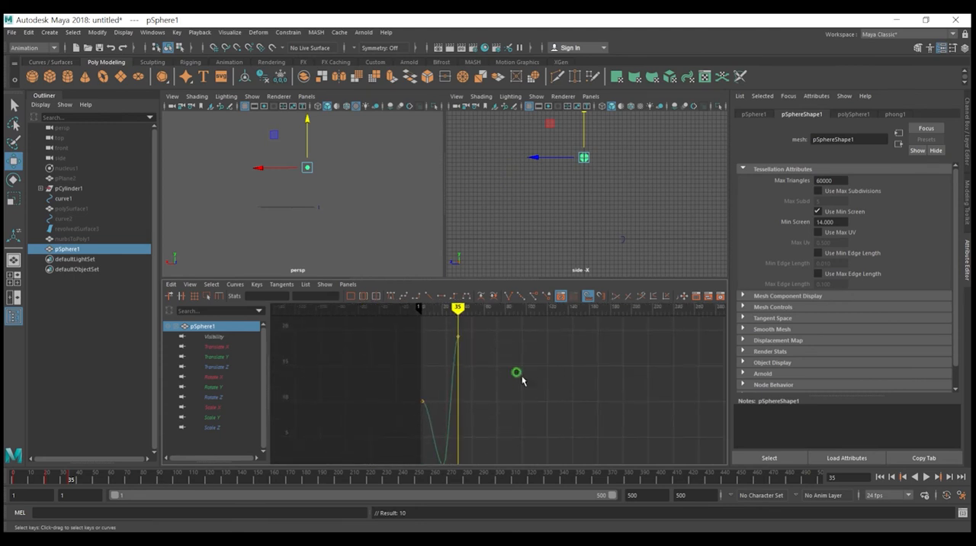
scroll(521, 382, down, 1)
drag(497, 378, 467, 412)
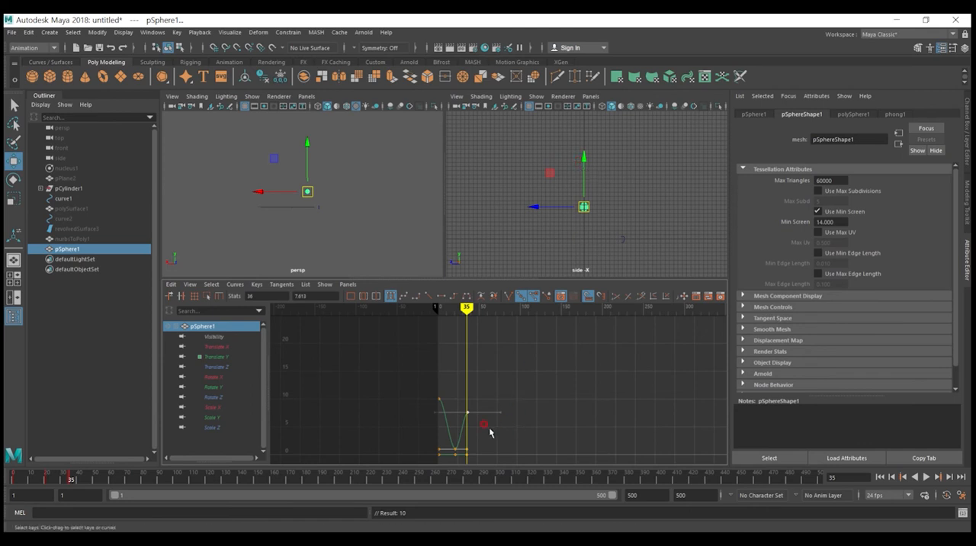
Step: Key the sphere on the ground at frame 51 and at a lower bounce peak of about 6 units at frame 63
drag(472, 319, 480, 326)
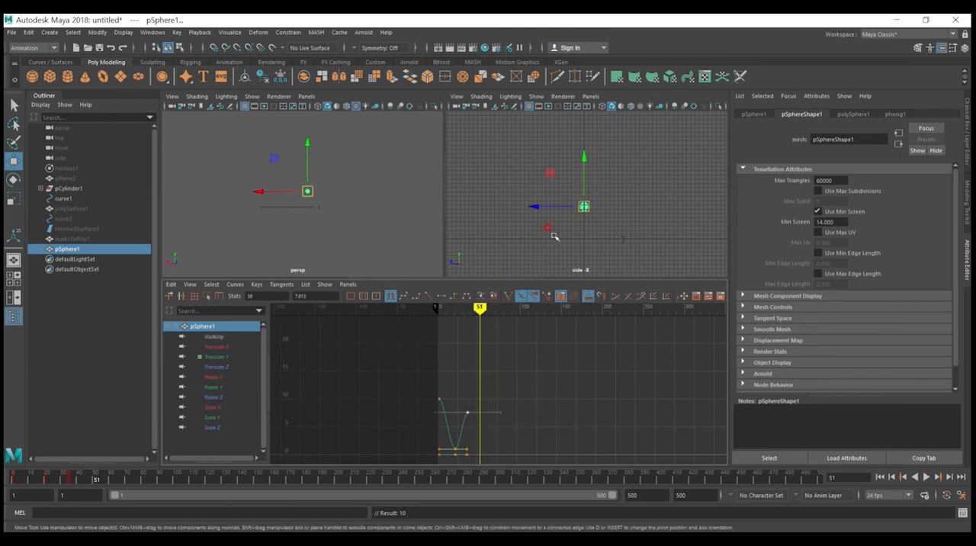
drag(579, 176, 586, 227)
key(s)
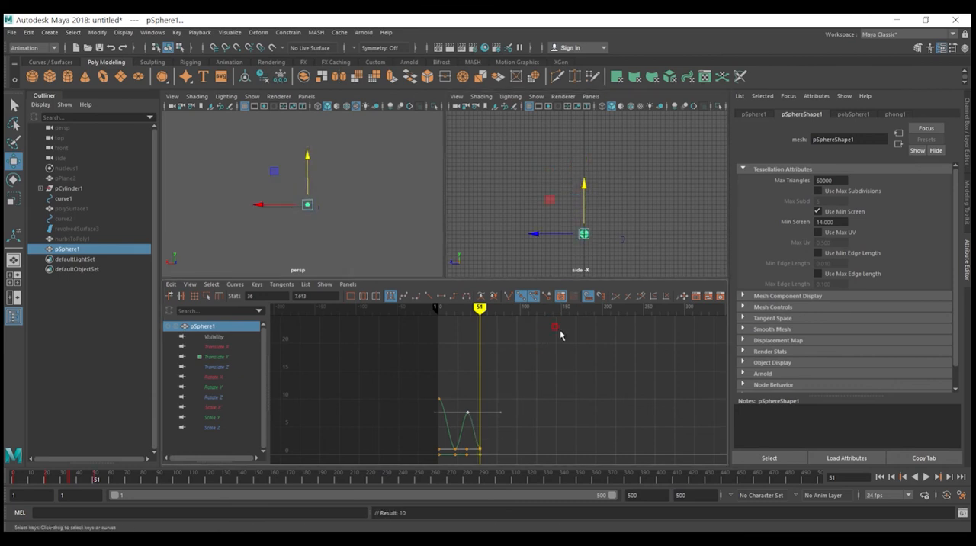
drag(477, 308, 489, 311)
drag(585, 201, 589, 183)
key(s)
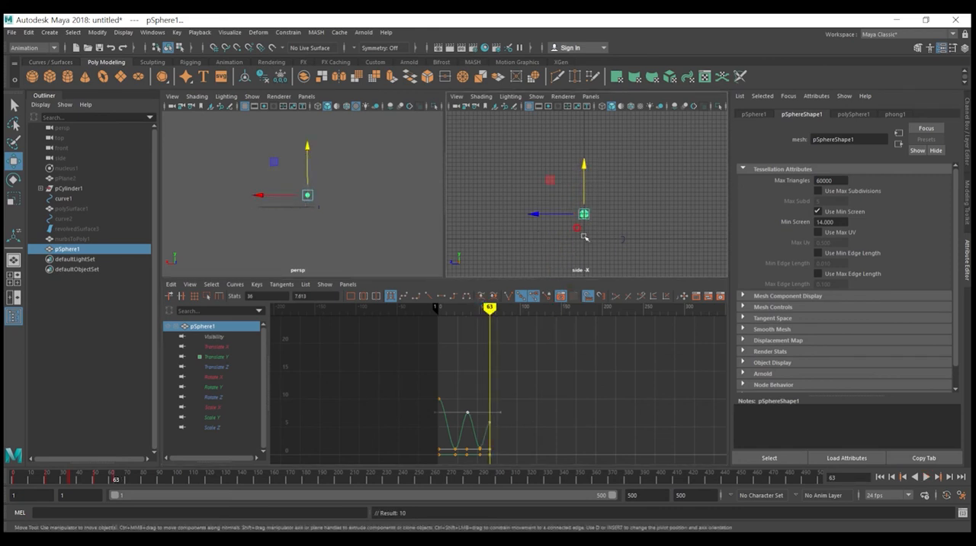
Step: Key the sphere on the ground at about frame 75 and at a smaller bounce peak at about frame 85
scroll(585, 207, up, 5)
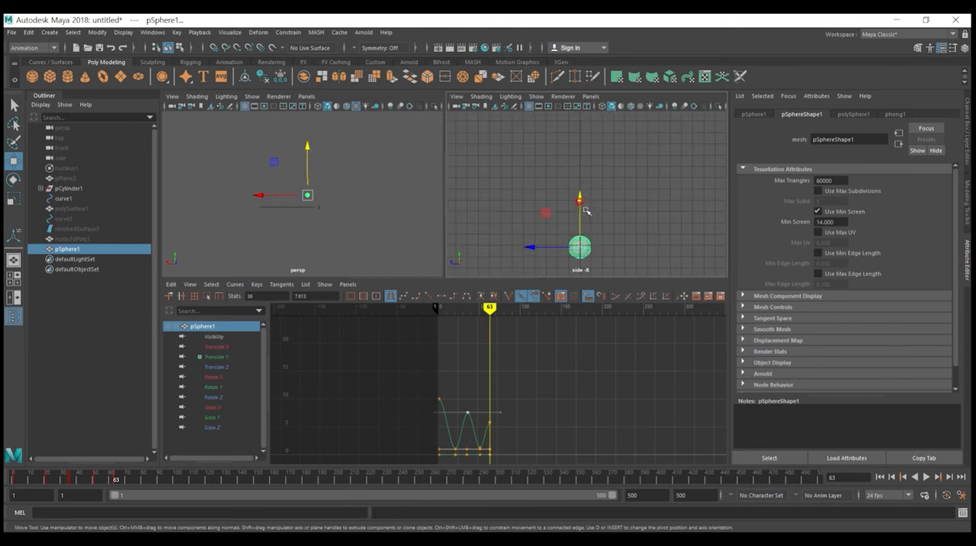
alt+middle_drag(596, 188, 598, 120)
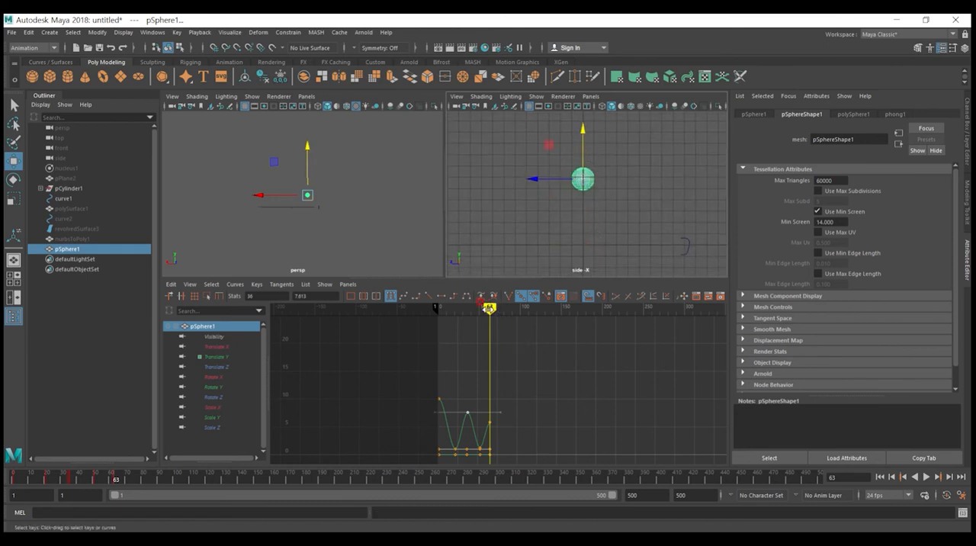
drag(489, 308, 499, 308)
drag(583, 151, 585, 208)
key(s)
drag(499, 308, 508, 308)
drag(584, 203, 583, 182)
key(s)
key(s)
Step: Go to frame 95, lower the sphere back to the ground, and key it
drag(517, 313, 526, 313)
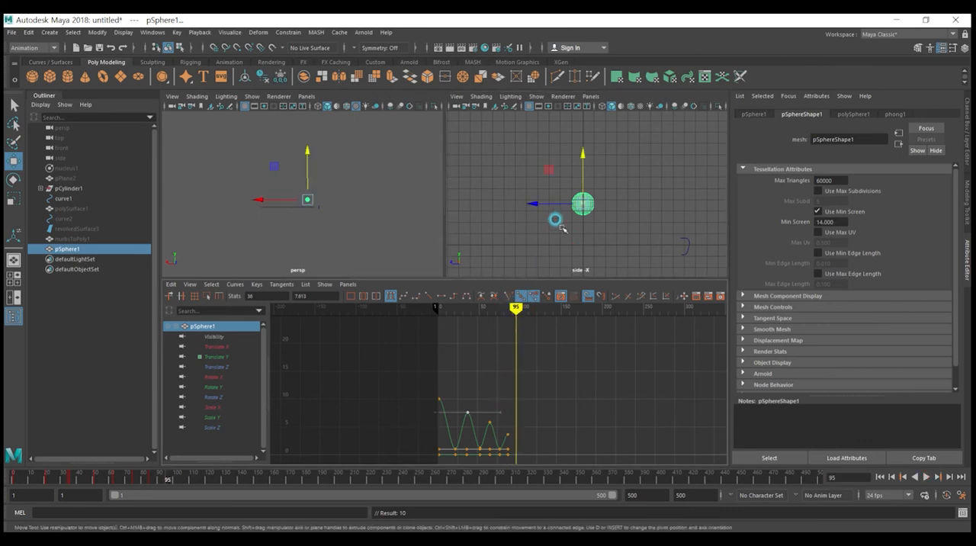
drag(585, 173, 584, 201)
key(s)
click(565, 391)
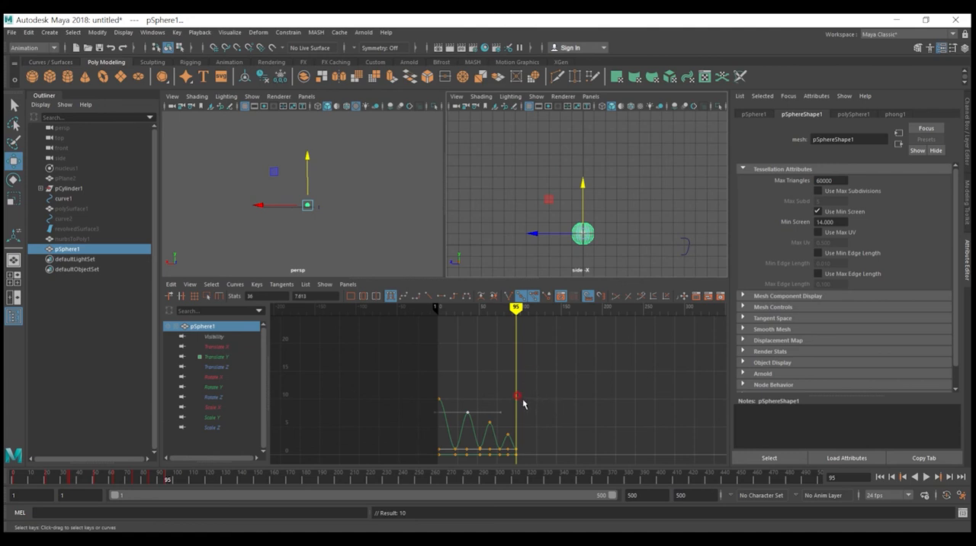
click(583, 208)
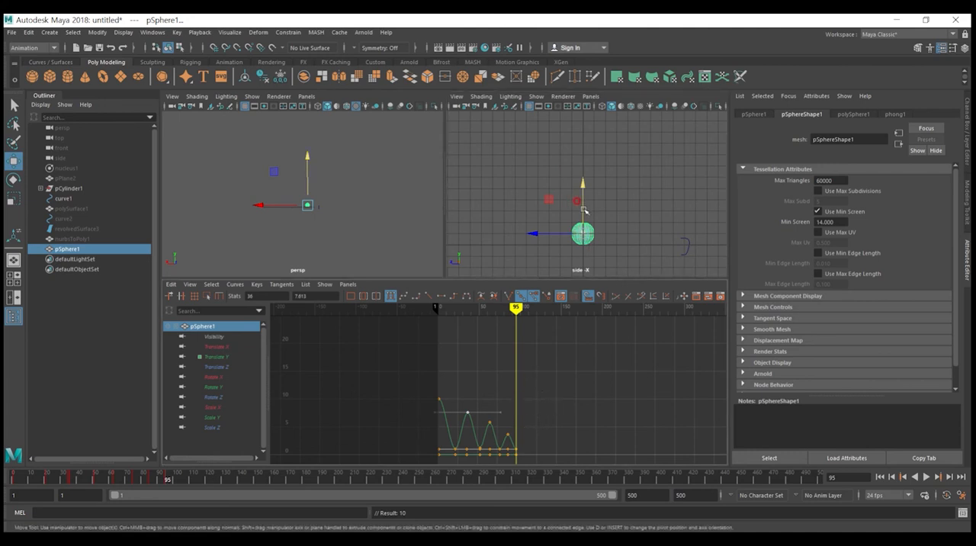
Step: Key a last small bounce peak at about frame 100 and the sphere back on the ground at frame 110
drag(517, 308, 522, 307)
drag(579, 218, 578, 204)
key(s)
drag(521, 307, 528, 307)
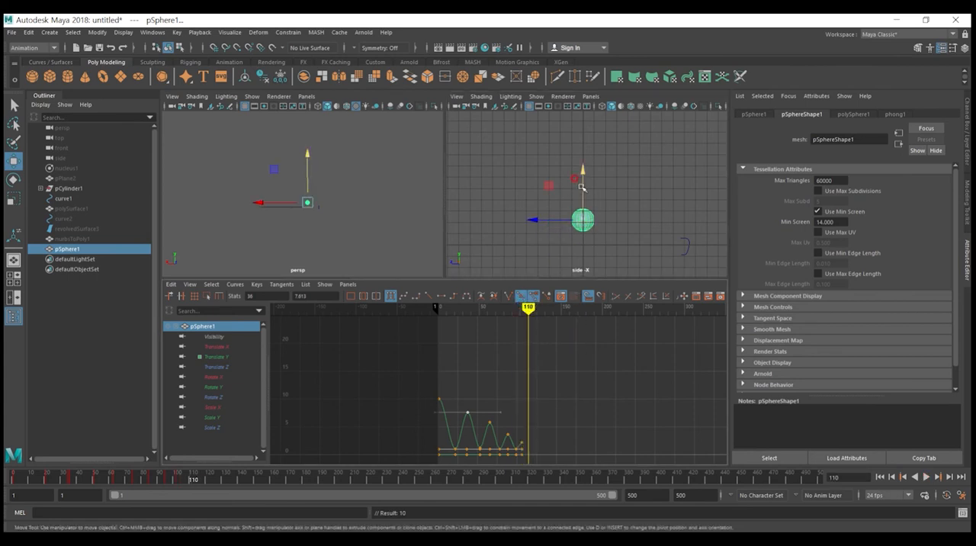
drag(582, 187, 581, 199)
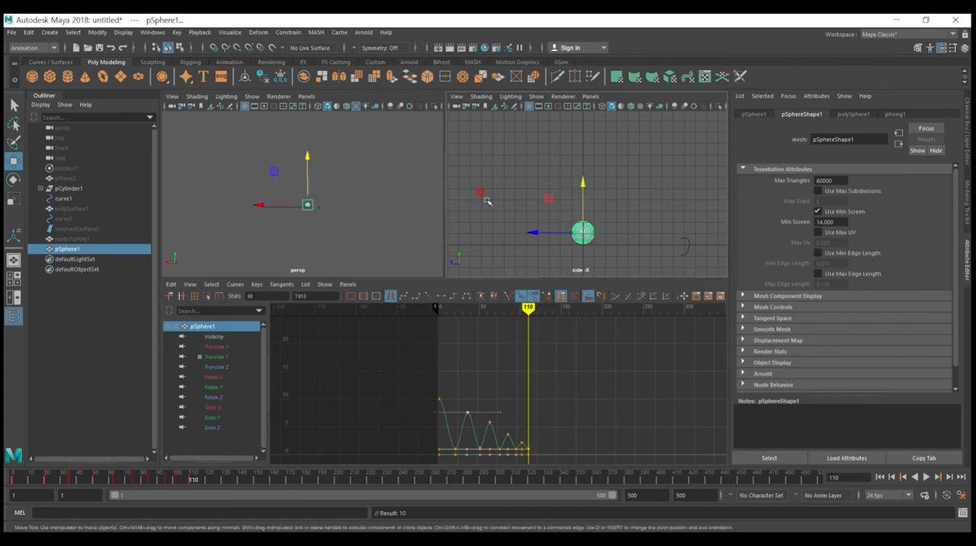
drag(484, 277, 494, 317)
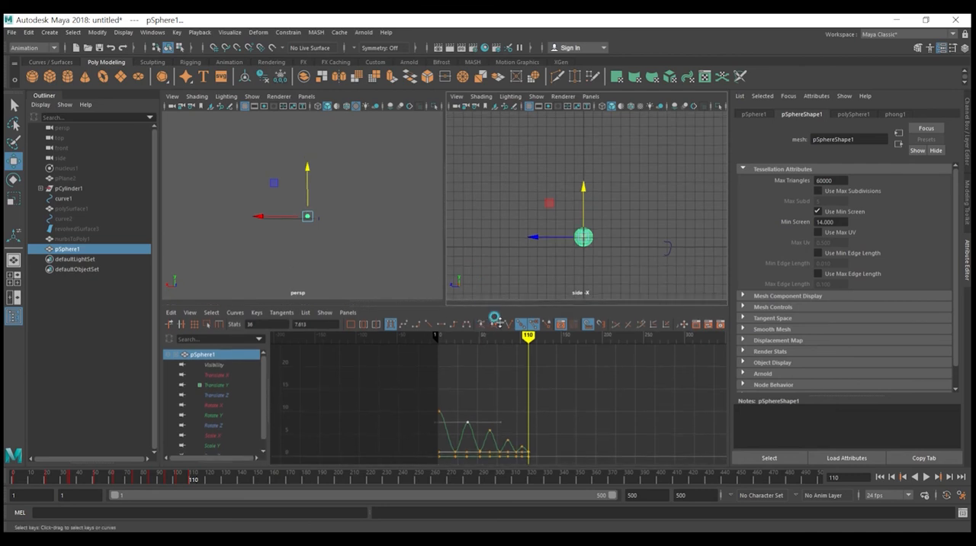
Step: Play the sphere's bounce animation from frame 1, stop it, and scrub back near the start
click(879, 476)
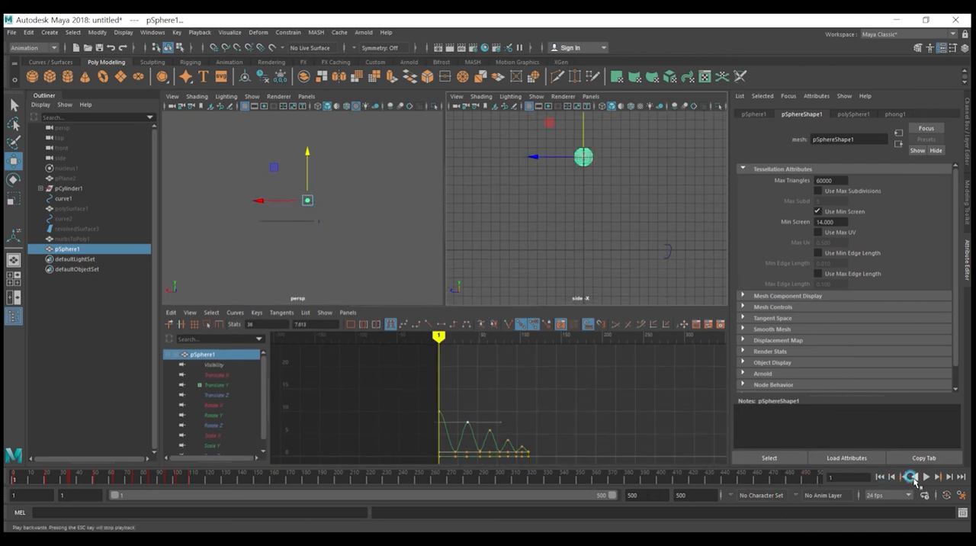
click(926, 476)
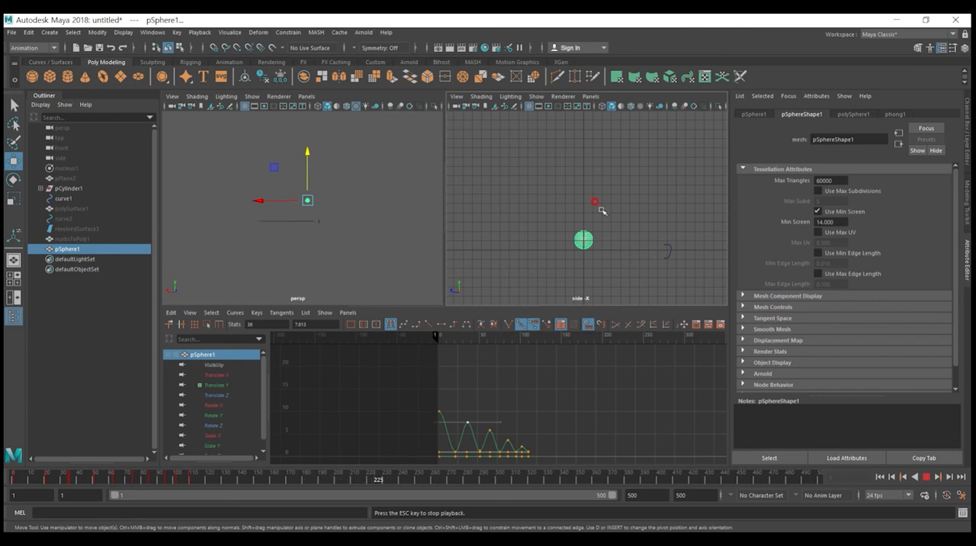
click(923, 476)
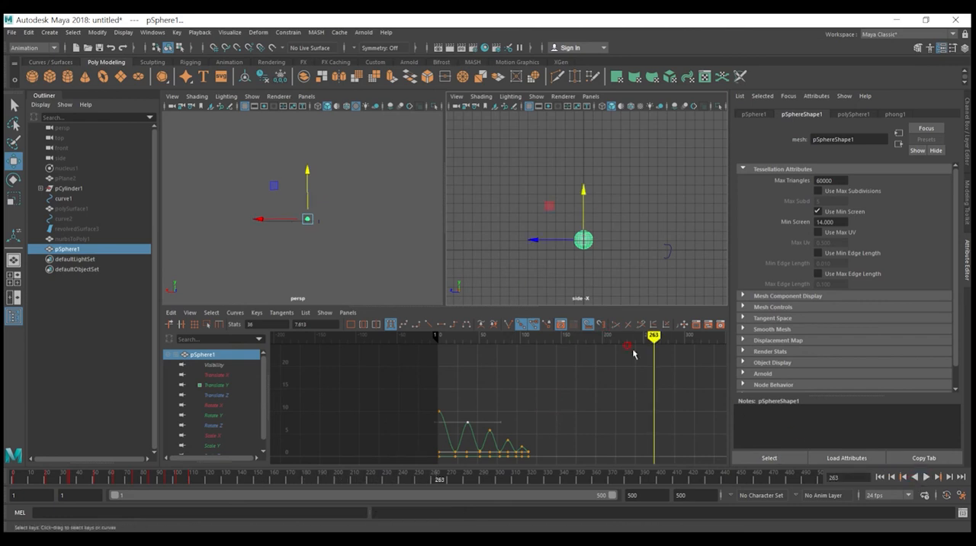
mouse_move(647, 338)
mouse_down()
mouse_move(430, 347)
mouse_move(443, 349)
mouse_up()
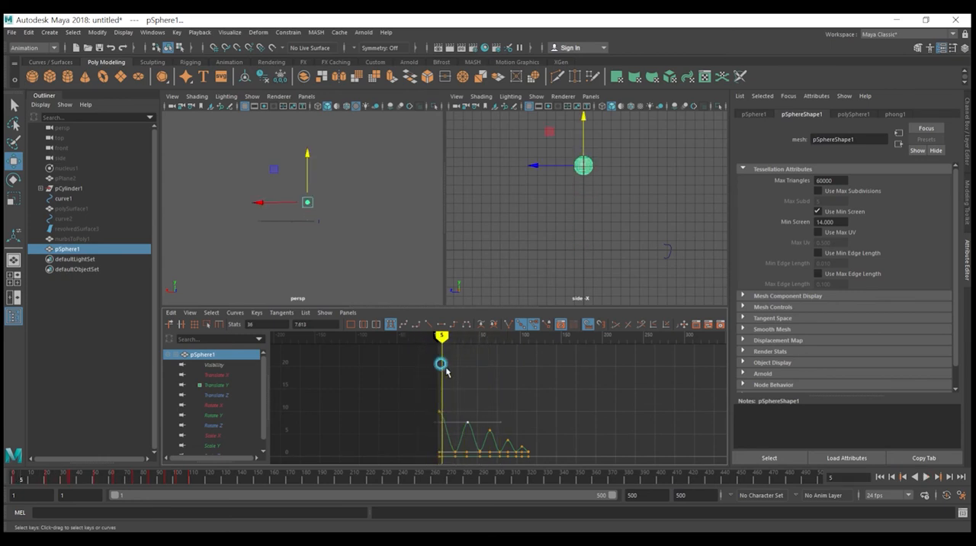
Step: Select the sphere's ground-contact keys at frame 21 in the Graph Editor and set them to linear tangents
scroll(484, 425, up, 5)
alt+middle_drag(472, 429, 511, 403)
mouse_move(512, 404)
alt+right_down()
mouse_move(490, 433)
mouse_move(494, 418)
alt+right_up()
alt+middle_drag(494, 419, 515, 390)
mouse_move(412, 336)
mouse_down()
mouse_move(403, 337)
mouse_move(442, 341)
mouse_up()
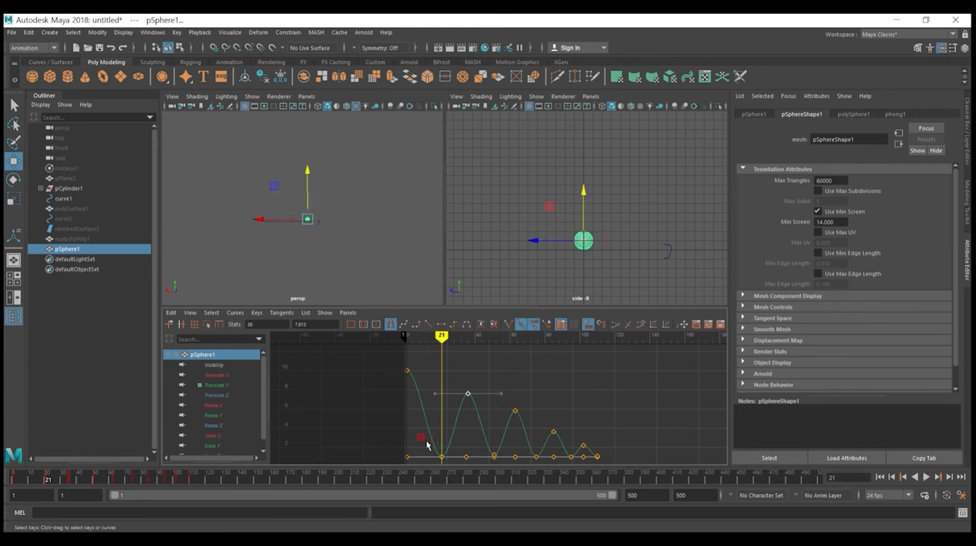
drag(442, 453, 447, 463)
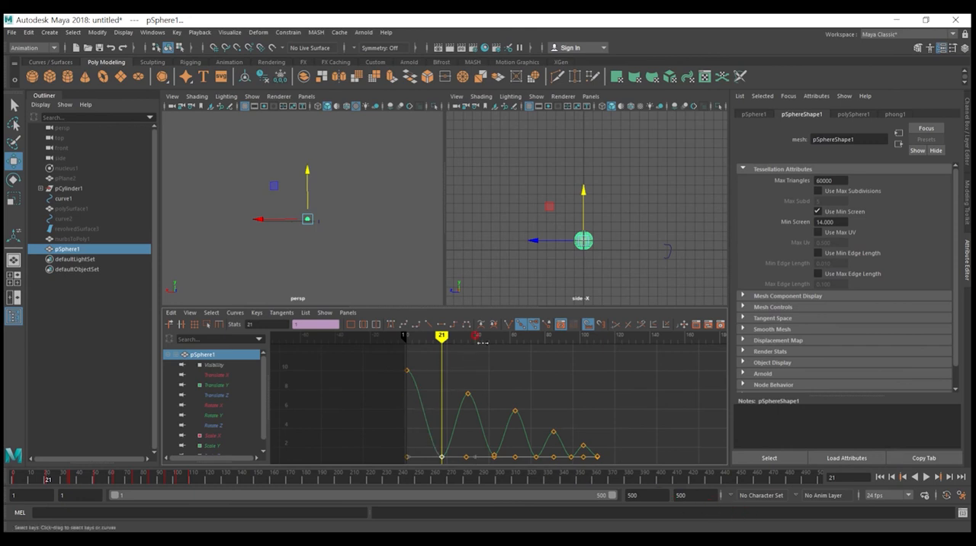
click(424, 325)
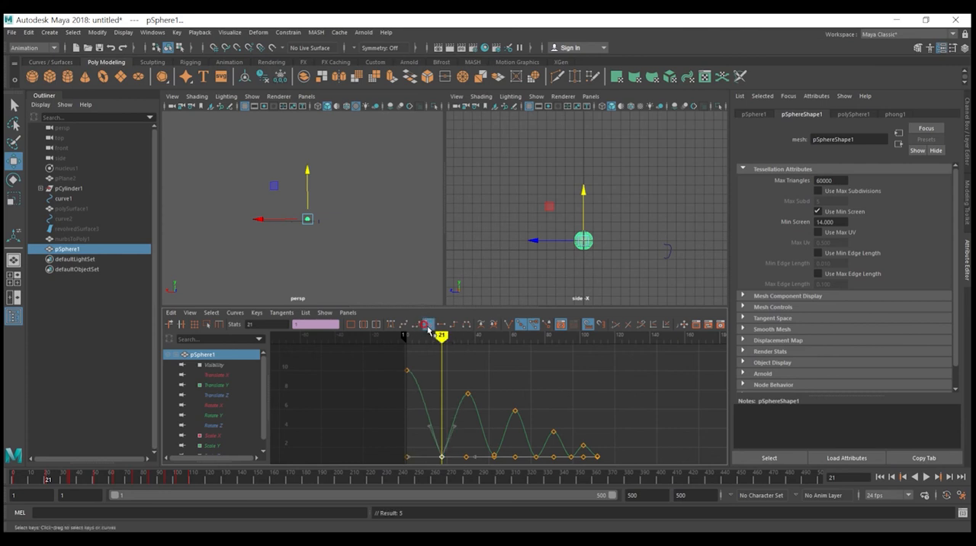
Step: Set the ground-contact keys at about frames 51, 75 and 95 to linear tangents
drag(476, 442, 499, 462)
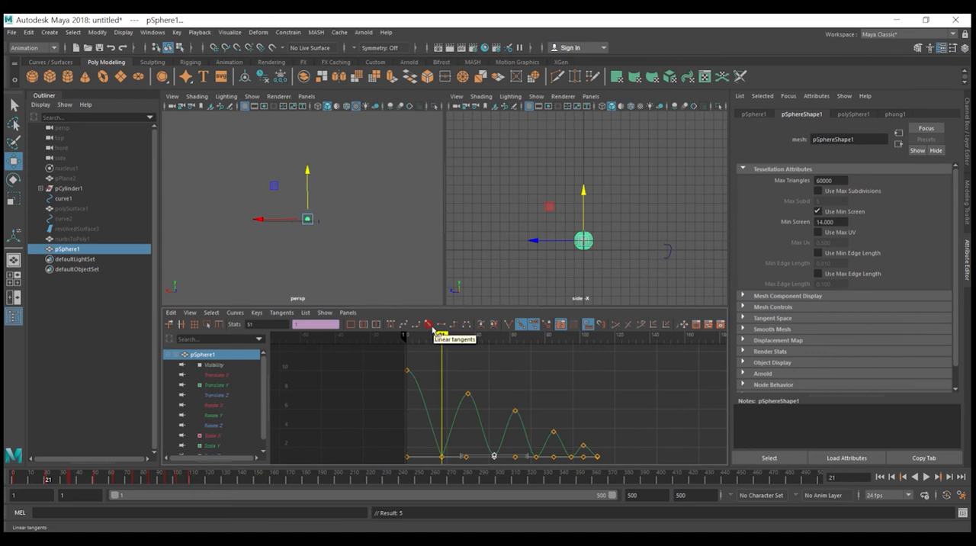
click(430, 326)
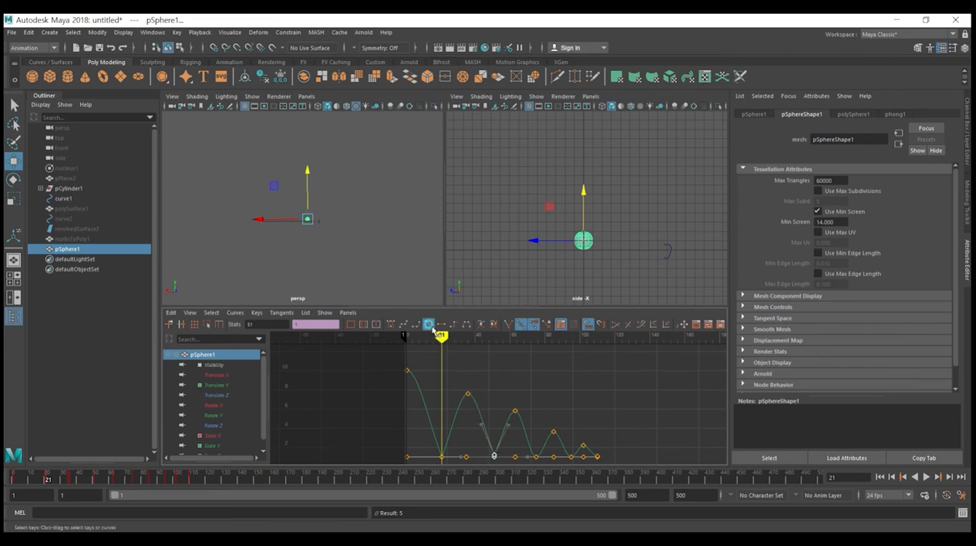
click(542, 459)
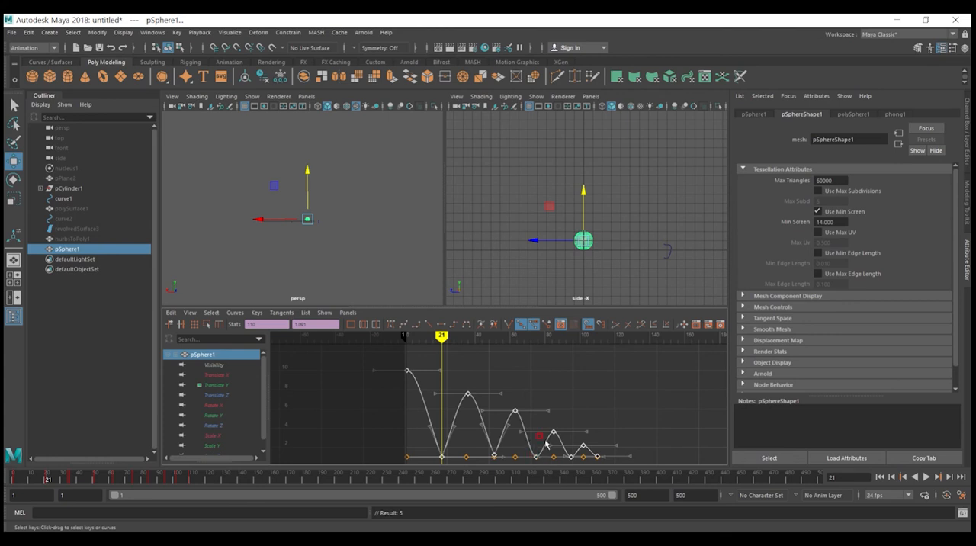
click(560, 377)
drag(548, 462, 531, 454)
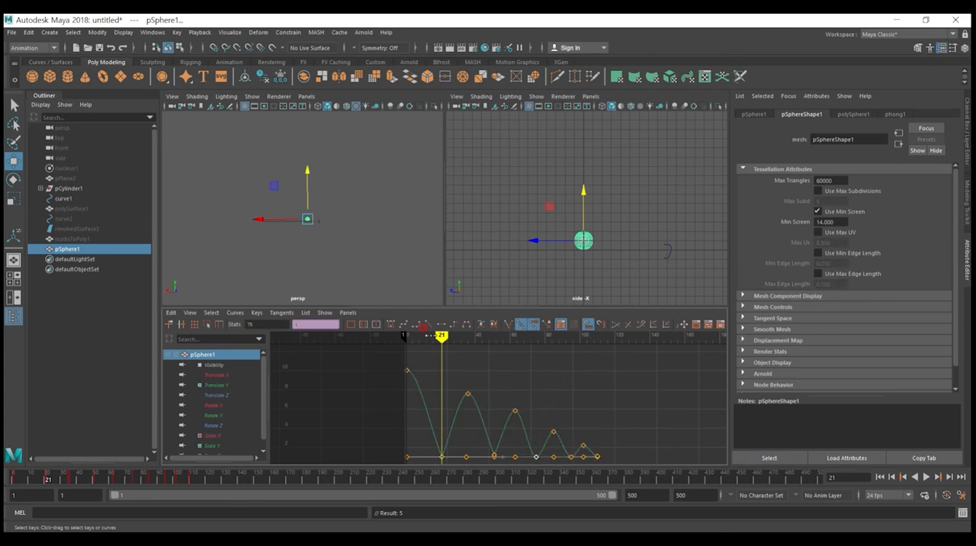
click(576, 462)
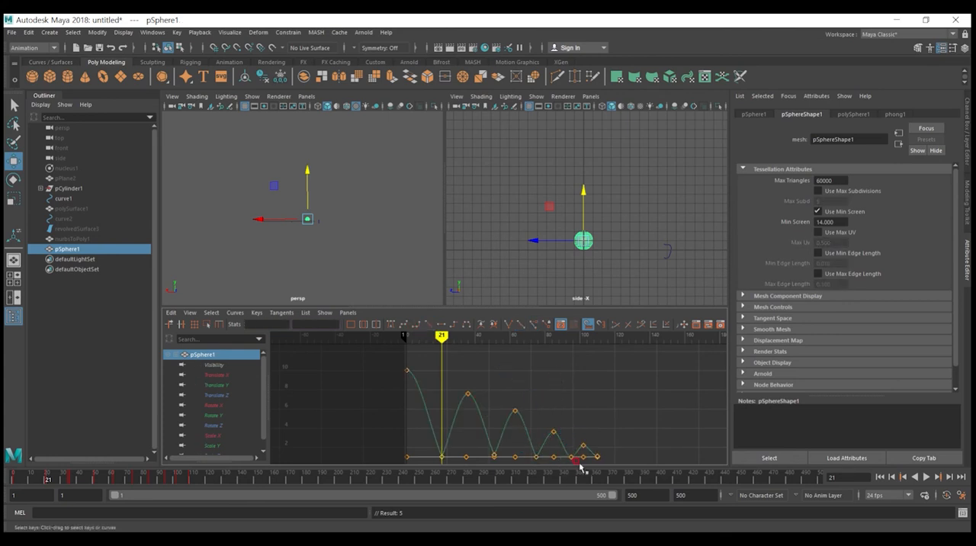
click(573, 457)
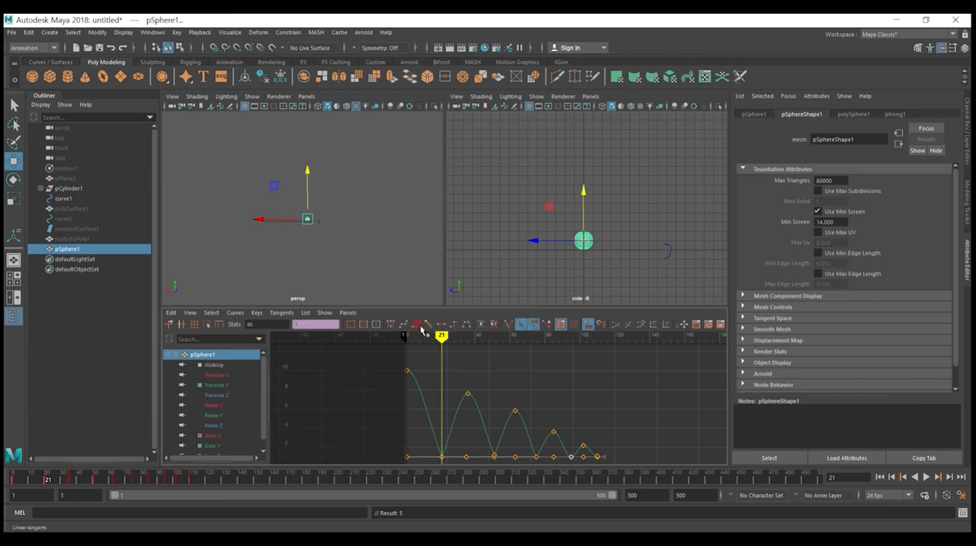
Step: Set the final ground-contact keys at frame 110 to linear tangents and clear the key selection
click(599, 456)
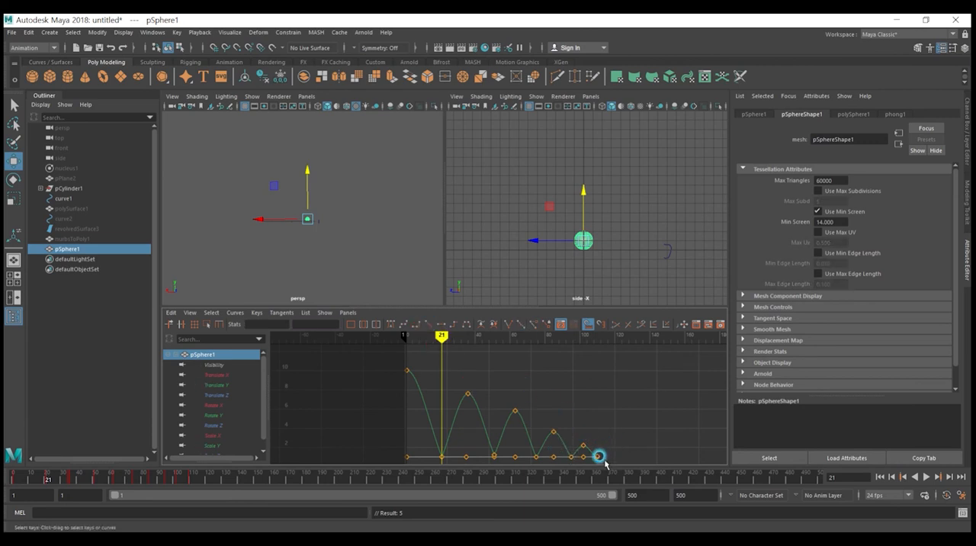
scroll(600, 450, up, 3)
alt+middle_drag(599, 427, 602, 374)
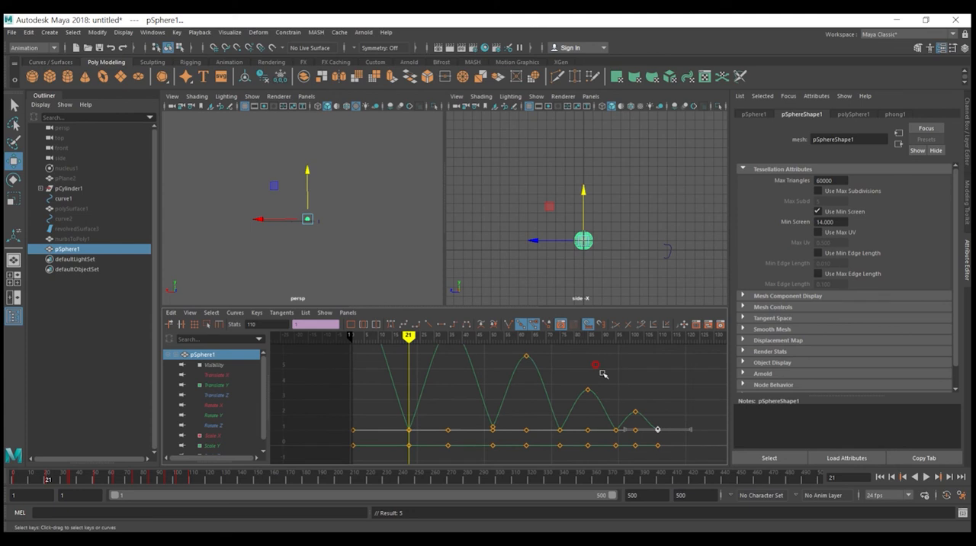
click(428, 325)
click(638, 385)
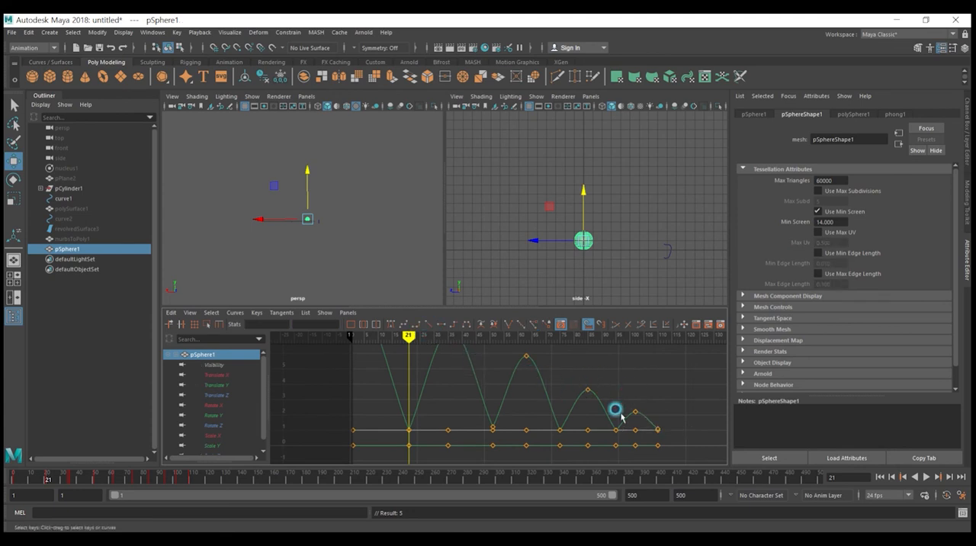
Step: Play the animation from the first frame to check the sharper ground contacts, and stop it
click(880, 477)
click(927, 476)
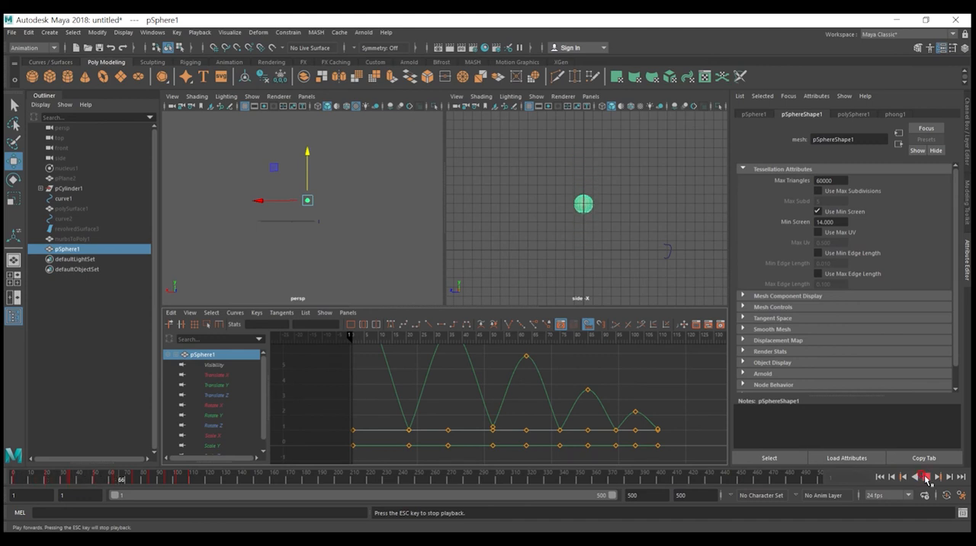
click(927, 477)
Step: Break the tangents of the Translate Y ground key at frame 21 and steepen both handles for a rounder bounce arc
scroll(471, 435, down, 2)
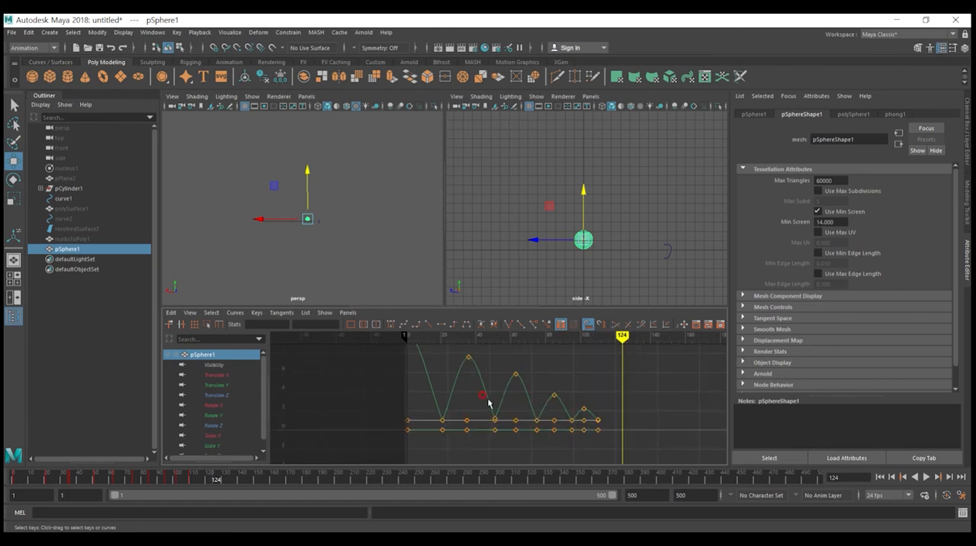
alt+middle_drag(488, 402, 507, 416)
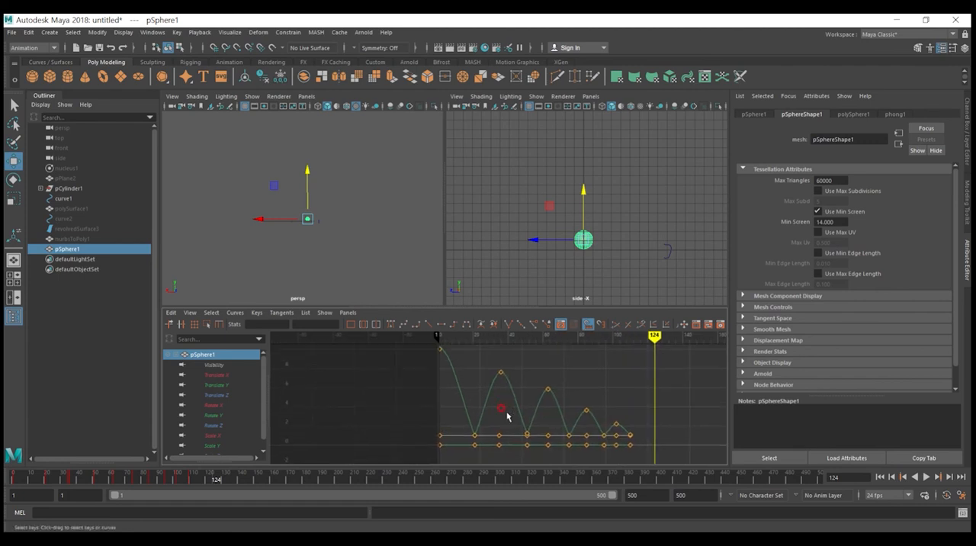
click(468, 418)
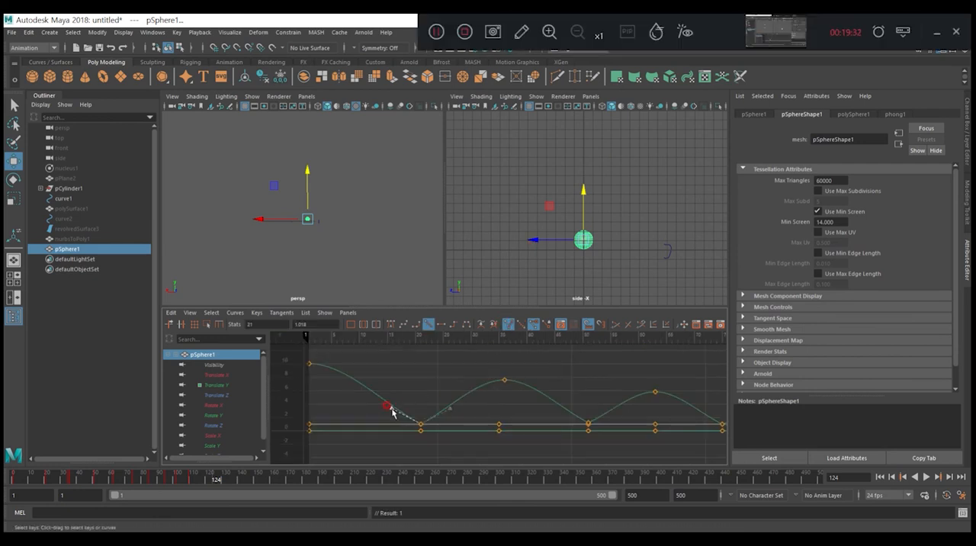
middle_drag(392, 408, 402, 397)
key(ctrl+z)
drag(514, 337, 527, 327)
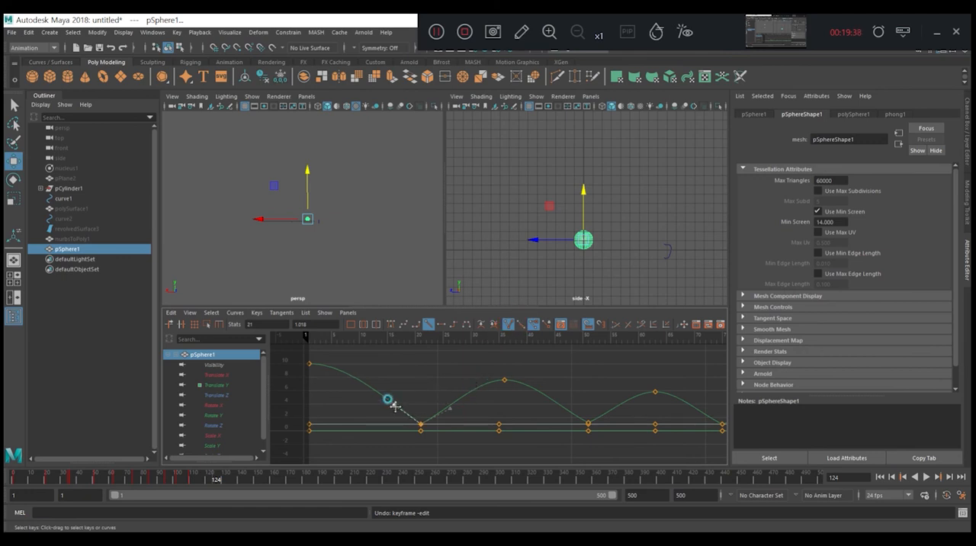
click(445, 410)
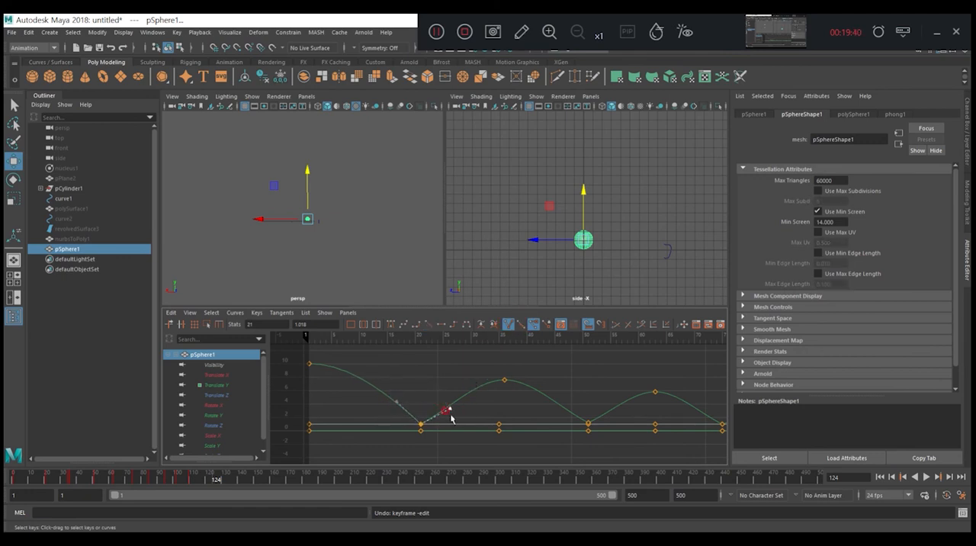
middle_drag(451, 411, 397, 402)
click(403, 404)
click(397, 402)
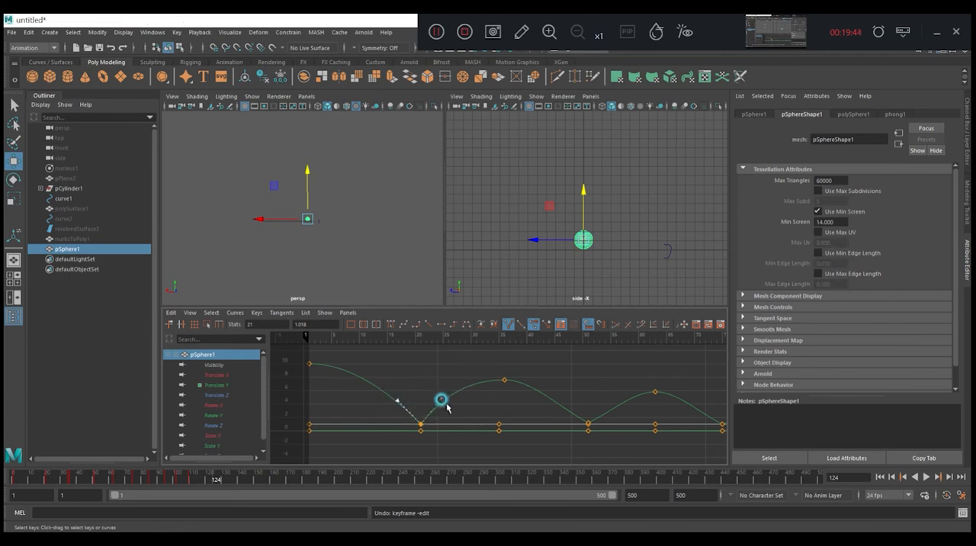
drag(458, 379, 546, 379)
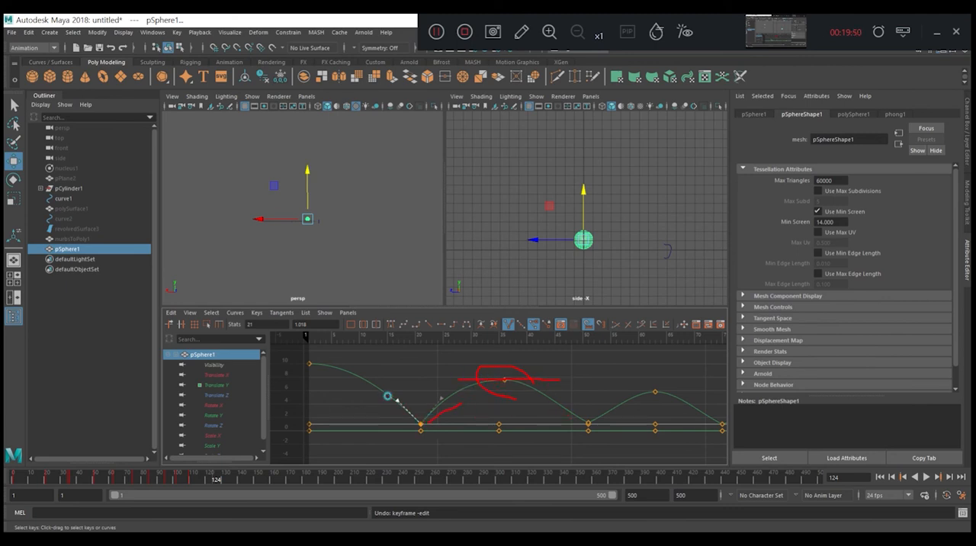
Step: Break the tangents of the ground keys at frames 51 and 75 and steepen their handles
drag(602, 426, 573, 408)
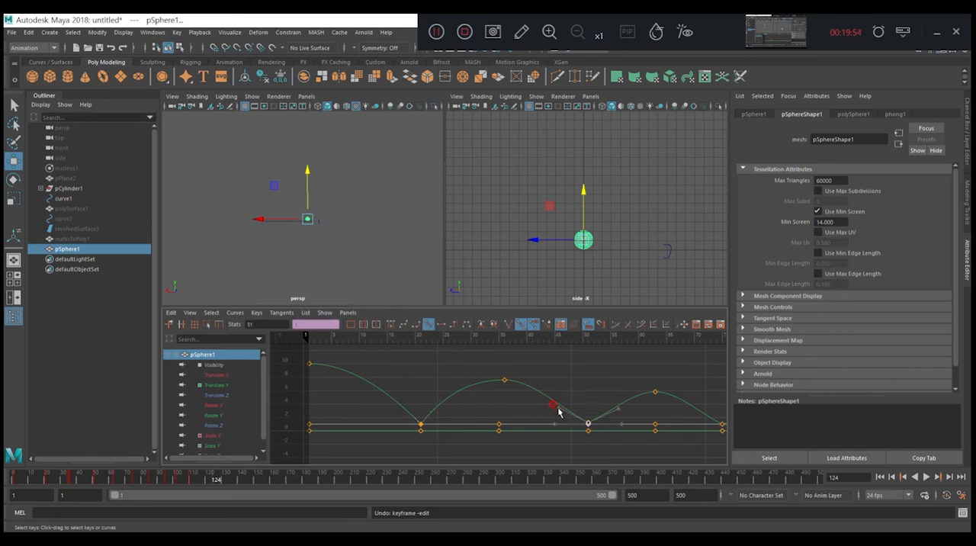
click(507, 324)
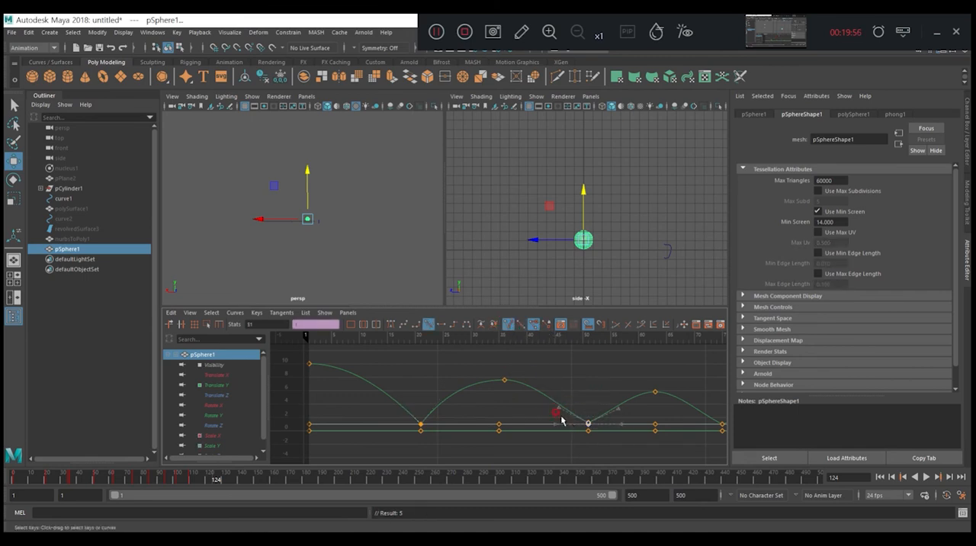
drag(561, 410, 575, 401)
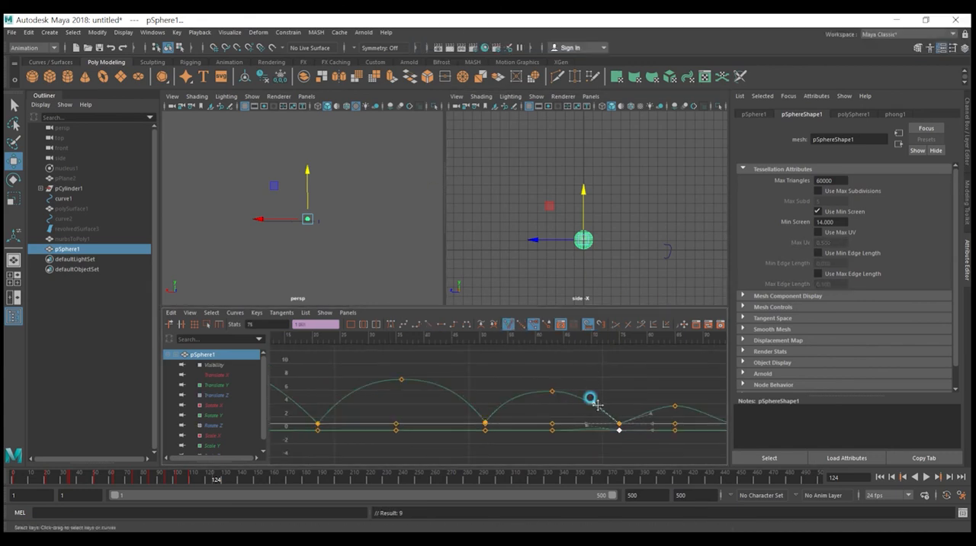
drag(651, 414, 633, 401)
Step: Break the tangents of the ground keys at frame 95 and steepen the incoming and outgoing handles
alt+middle_drag(640, 405, 454, 385)
drag(528, 379, 550, 406)
click(510, 327)
middle_drag(513, 393, 516, 387)
middle_drag(577, 397, 568, 383)
Step: Select the sphere's final ground keys and shift them one frame earlier to frame 109
scroll(616, 403, up, 5)
click(616, 401)
alt+middle_drag(661, 401, 477, 386)
click(656, 404)
middle_drag(632, 399, 637, 394)
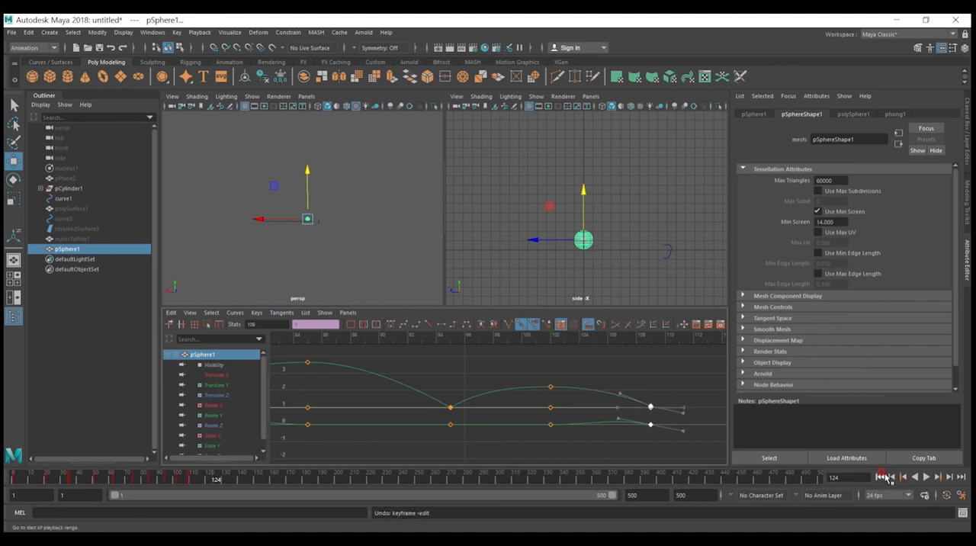
Step: Replay the bounce from the first frame to review the reshaped curves, and stop playback
click(881, 479)
click(924, 480)
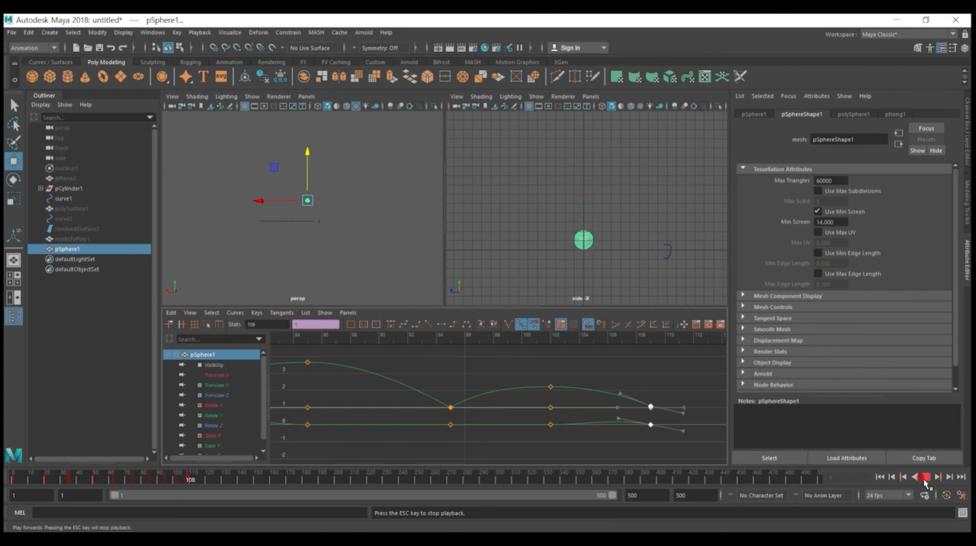
scroll(419, 428, down, 3)
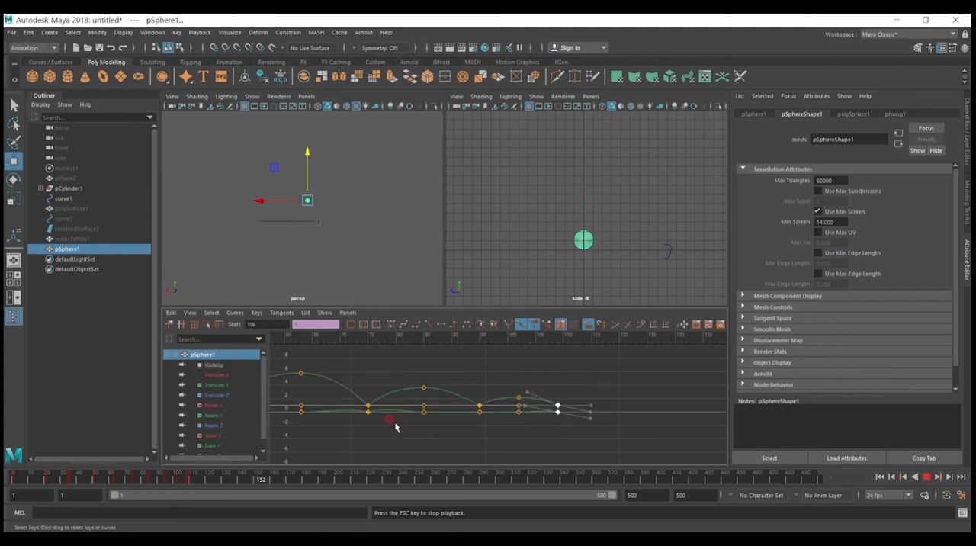
drag(205, 481, 140, 511)
click(926, 477)
Step: Scrub between frames 72 and 75 to examine the unwanted bend in the lower curves around the ground contact
drag(510, 337, 523, 341)
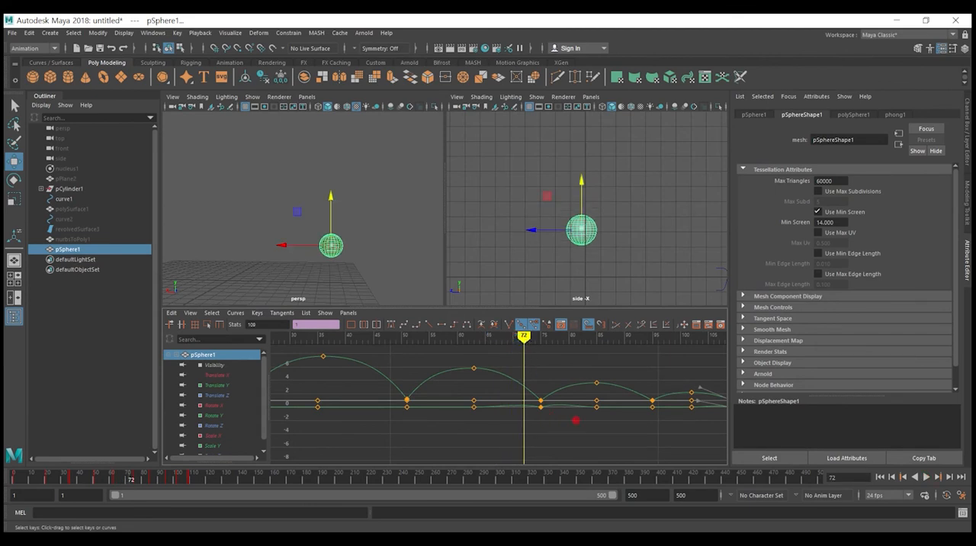
drag(510, 400, 593, 412)
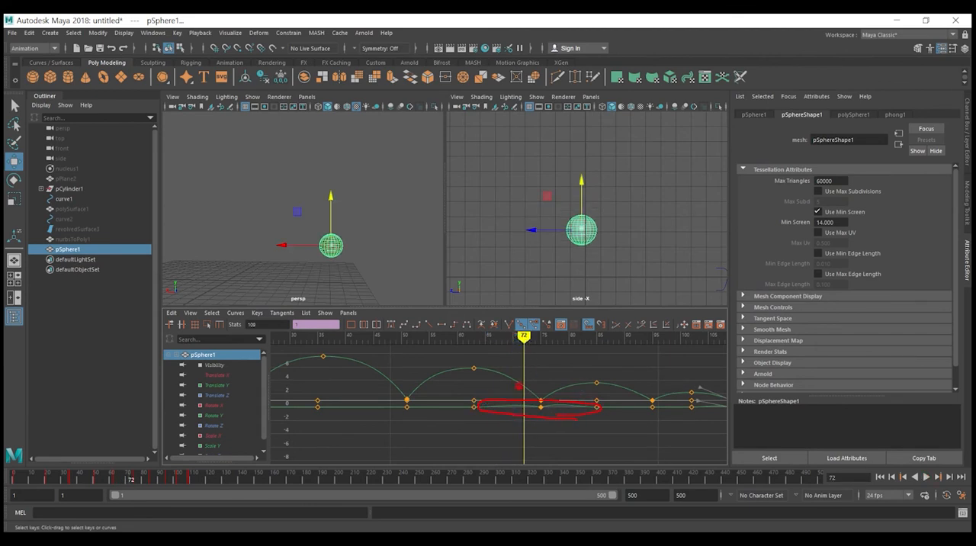
mouse_move(523, 340)
mouse_down()
mouse_move(562, 345)
mouse_move(479, 343)
mouse_move(541, 344)
mouse_up()
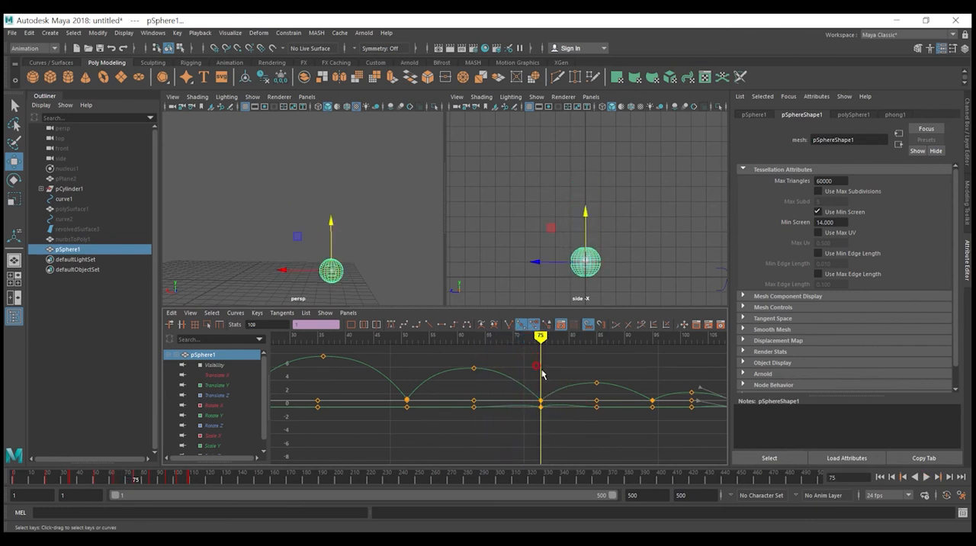
Step: Steepen the tangent handles of the ground keys at frame 75 and scrub back to frame 72
drag(549, 409, 522, 383)
middle_drag(519, 379, 522, 373)
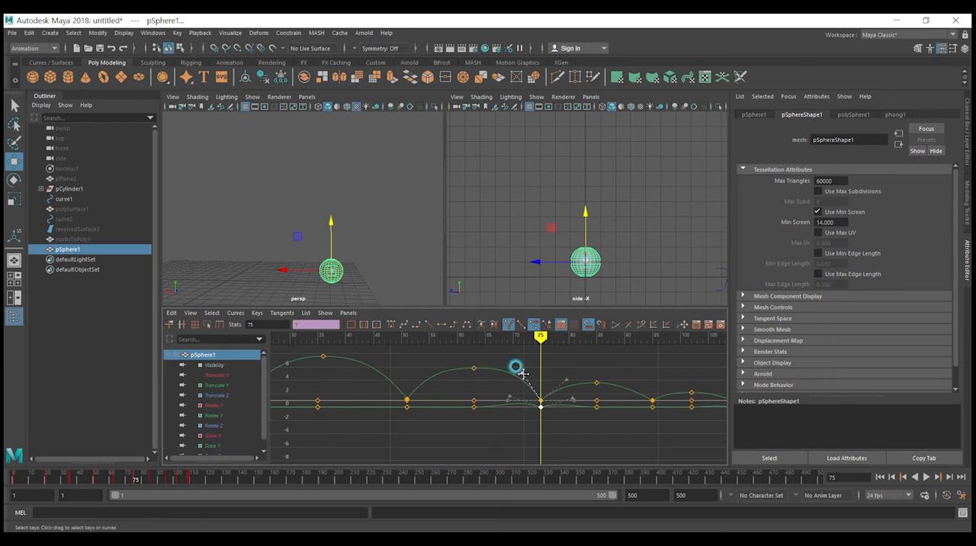
click(568, 382)
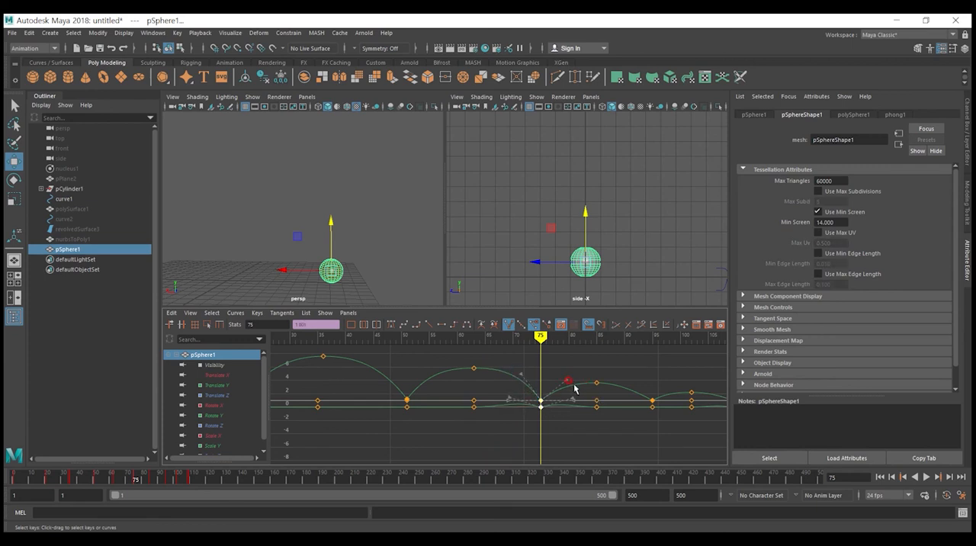
drag(540, 338, 524, 336)
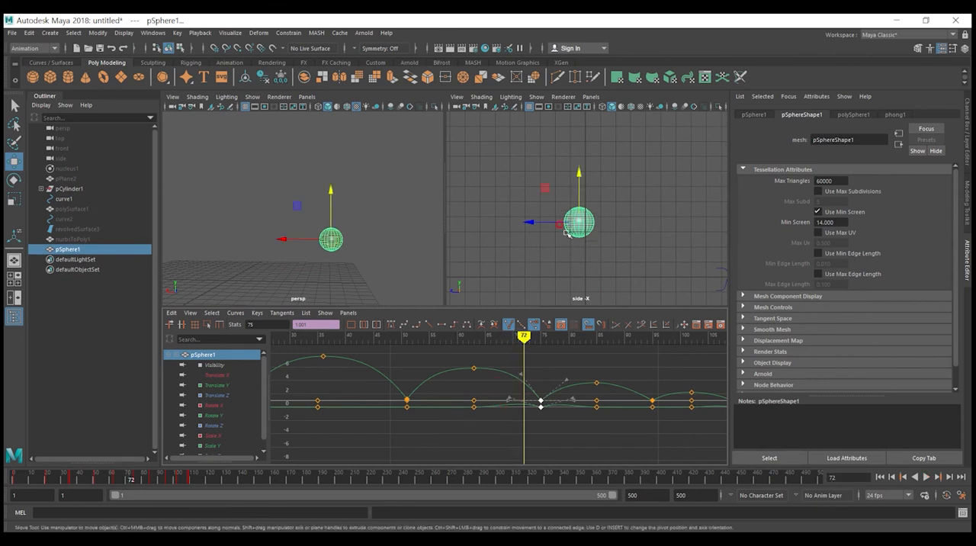
Step: Isolate the sphere's Translate Z curve and flatten both tangent handles of the key at frame 75
key(shift)
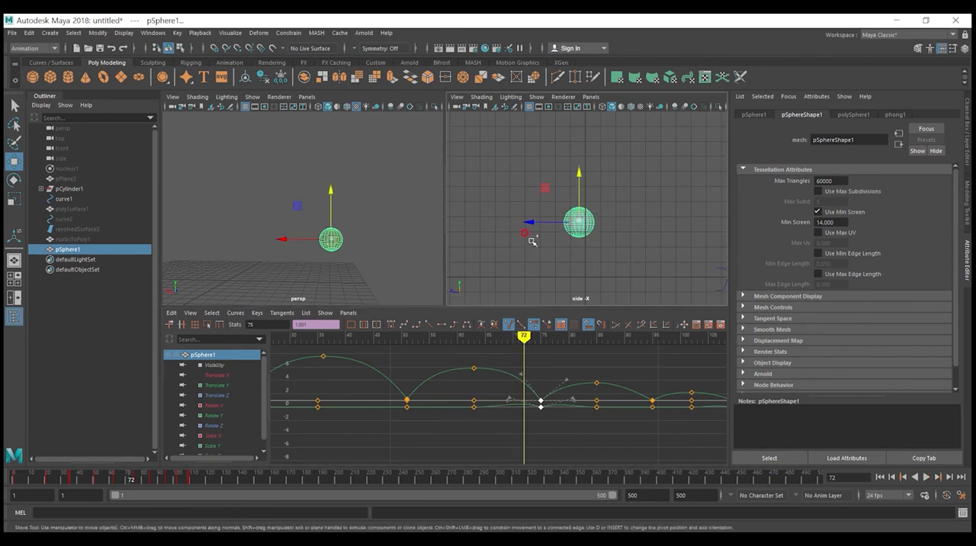
drag(509, 211, 598, 238)
click(217, 396)
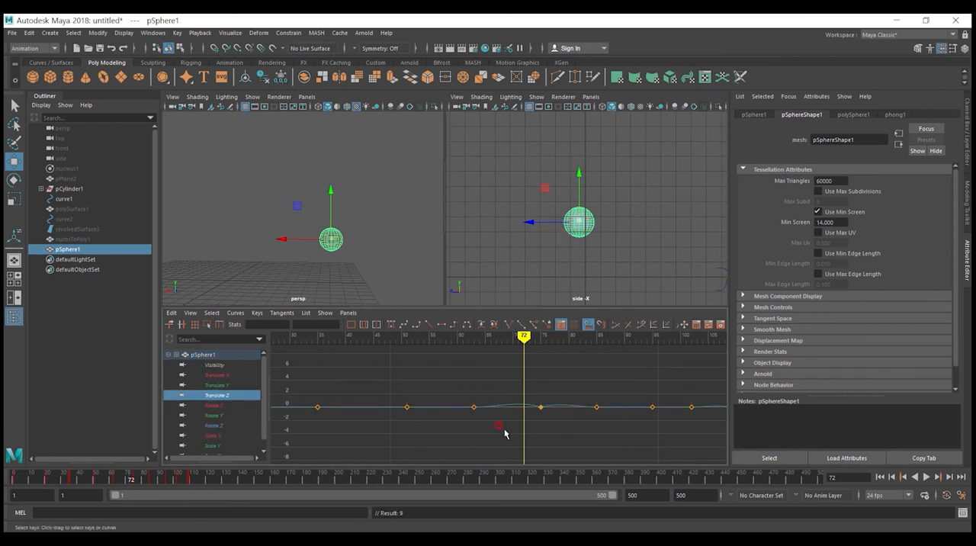
drag(575, 440, 518, 388)
middle_drag(511, 398, 509, 409)
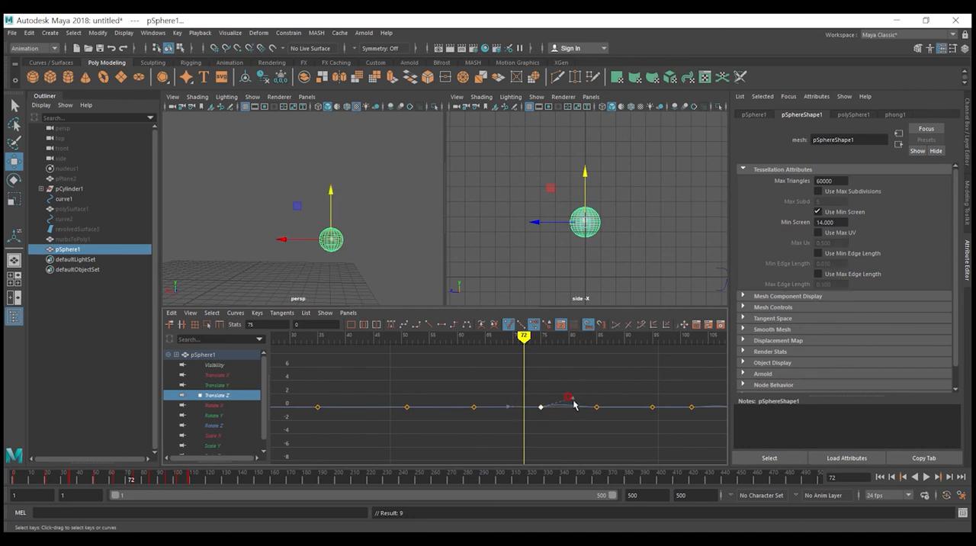
middle_drag(573, 400, 574, 406)
Step: Flatten the tangent handles of the final Translate Z key at frame 109 to remove the curve's sideways bulge
mouse_move(525, 347)
mouse_down()
mouse_move(451, 347)
mouse_move(659, 352)
mouse_up()
alt+middle_drag(688, 376, 433, 374)
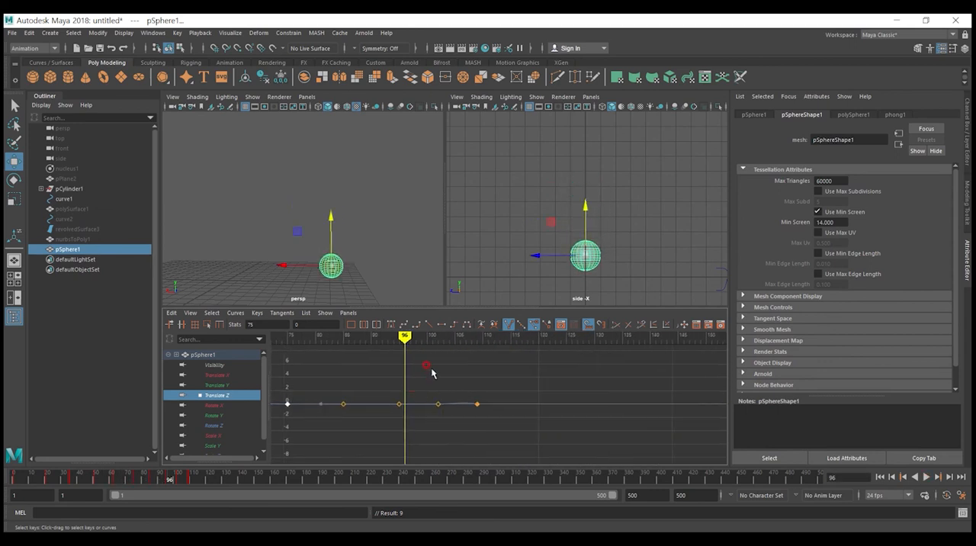
drag(405, 336, 472, 337)
alt+right_drag(467, 388, 473, 395)
click(417, 387)
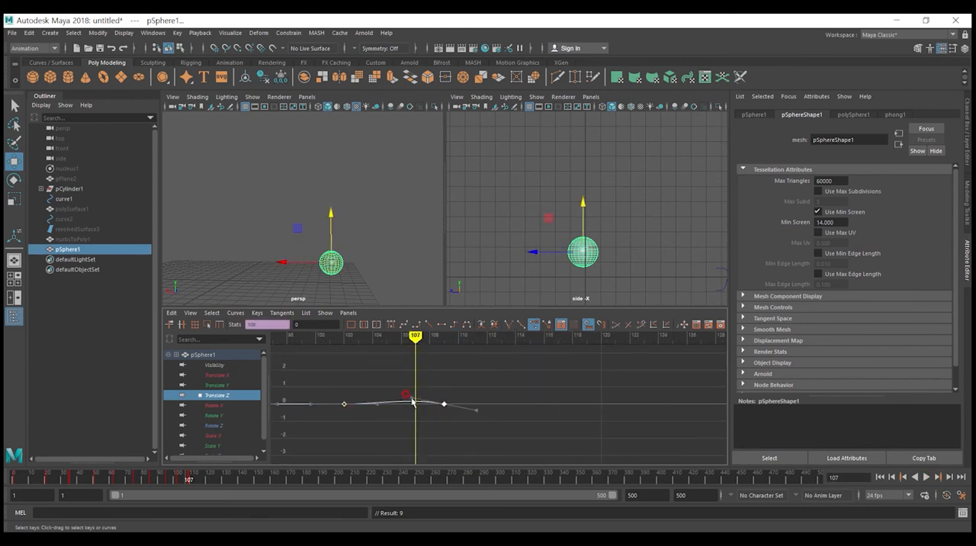
drag(412, 401, 424, 410)
key(ctrl+z)
mouse_move(476, 429)
mouse_down()
mouse_move(433, 385)
mouse_move(412, 405)
mouse_up()
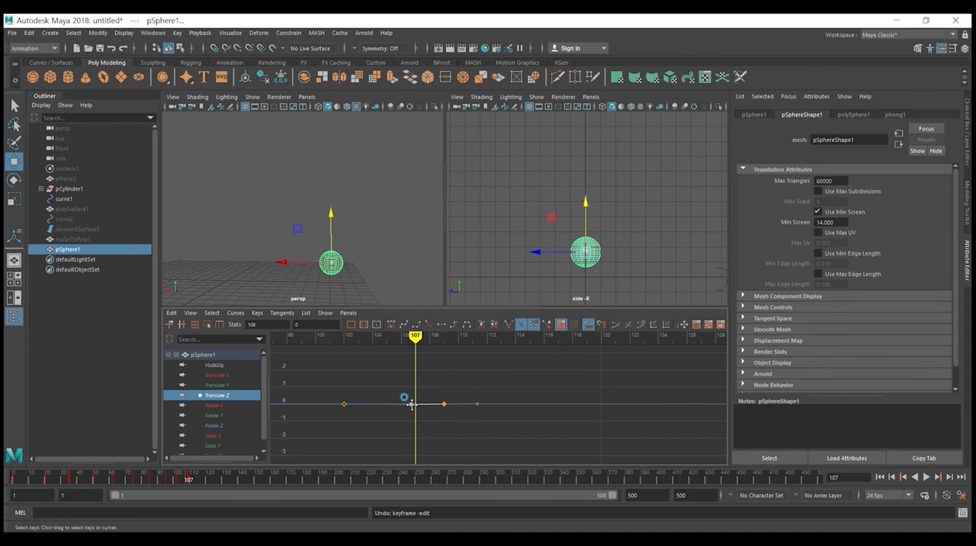
Step: Replay the bounce from the first frame to review the flattened Translate Z motion, and stop playback
mouse_move(417, 340)
mouse_down()
mouse_move(221, 318)
mouse_move(213, 325)
mouse_move(313, 414)
mouse_up()
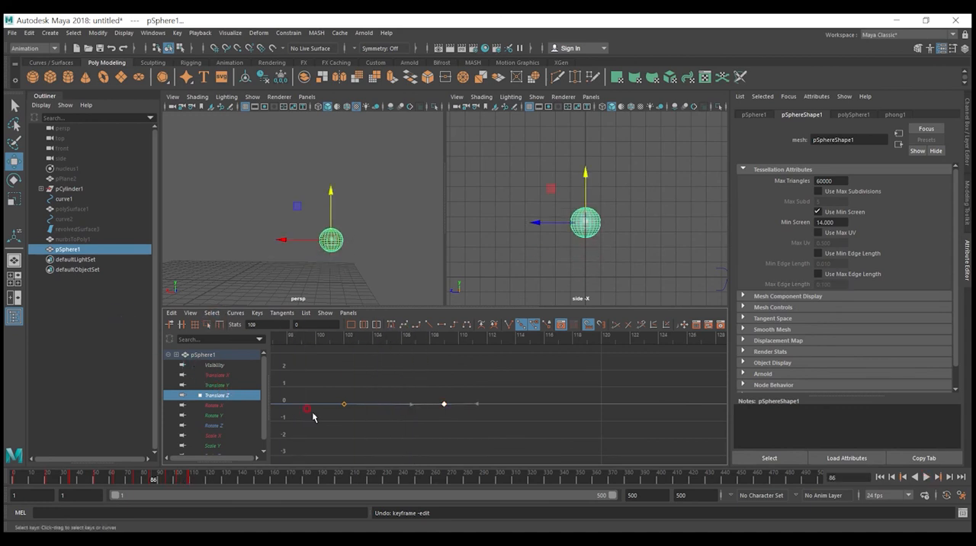
click(879, 477)
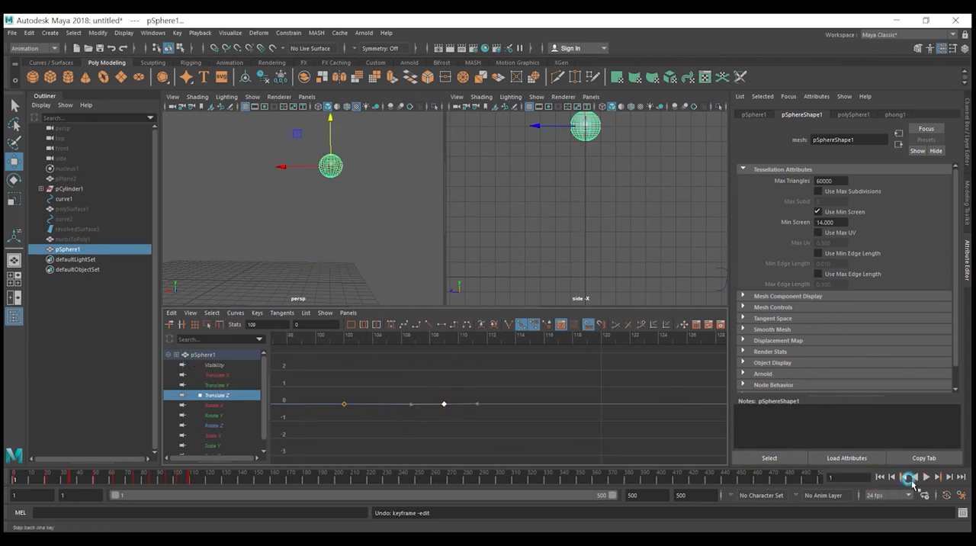
click(925, 477)
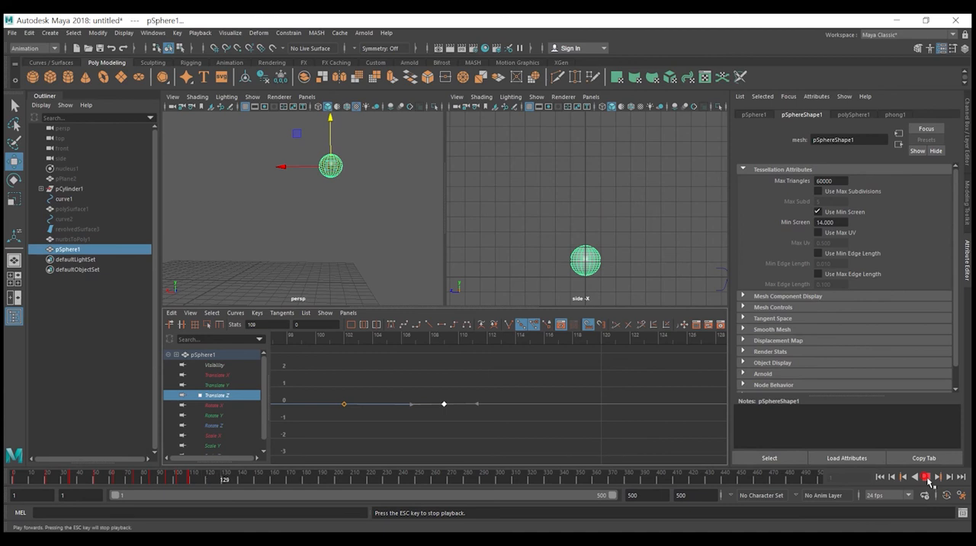
click(924, 476)
Step: Unhide the table, mug and vase objects from polySurface1 through nurbsToPoly1
click(376, 373)
click(307, 218)
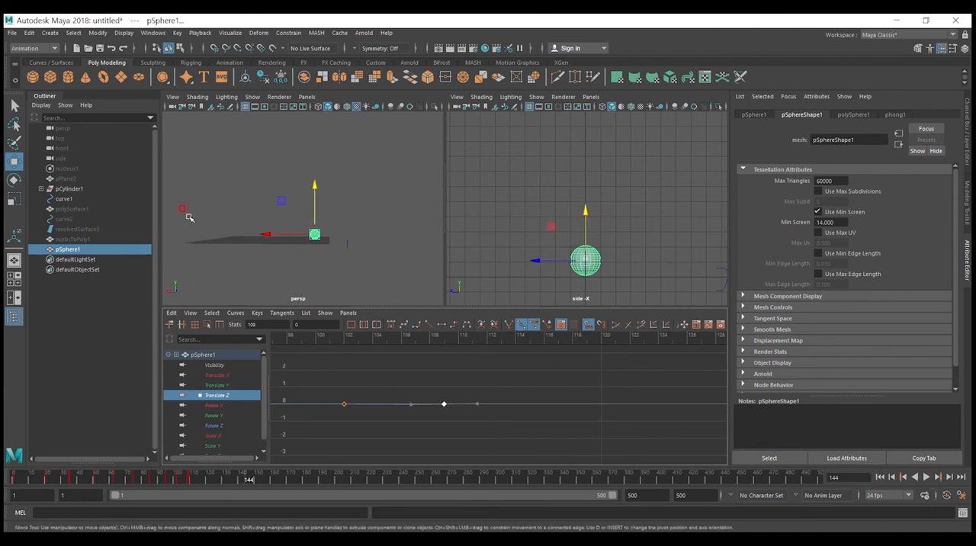
click(83, 238)
shift+click(67, 209)
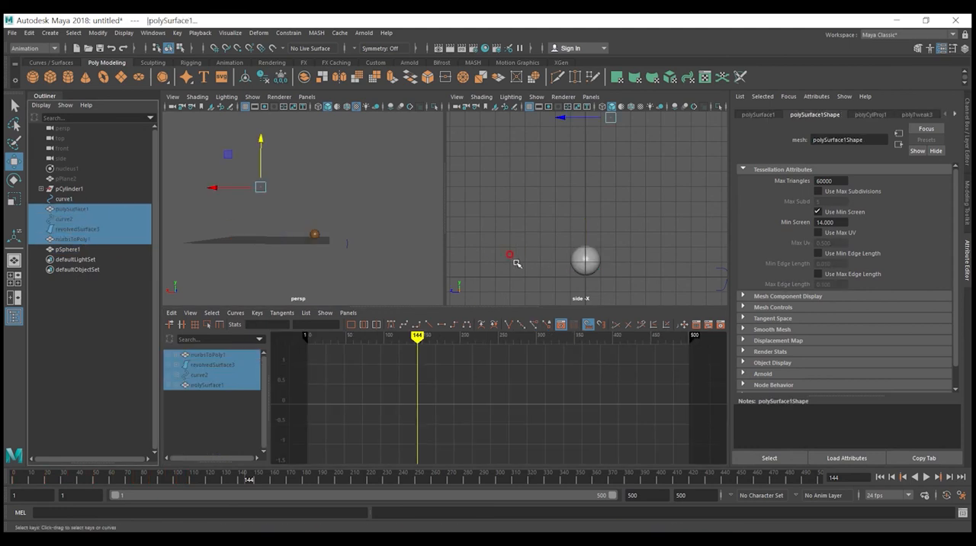
key(h)
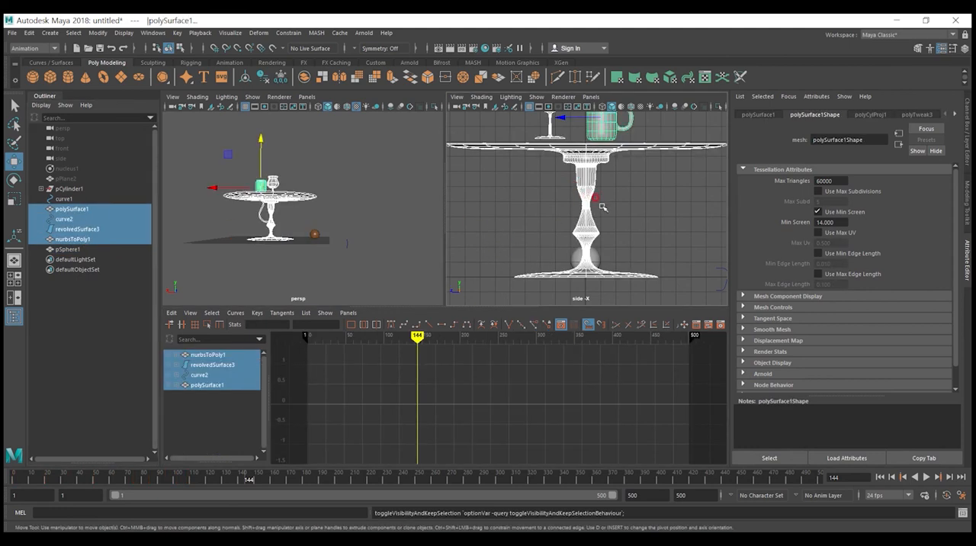
alt+drag(307, 223, 325, 238)
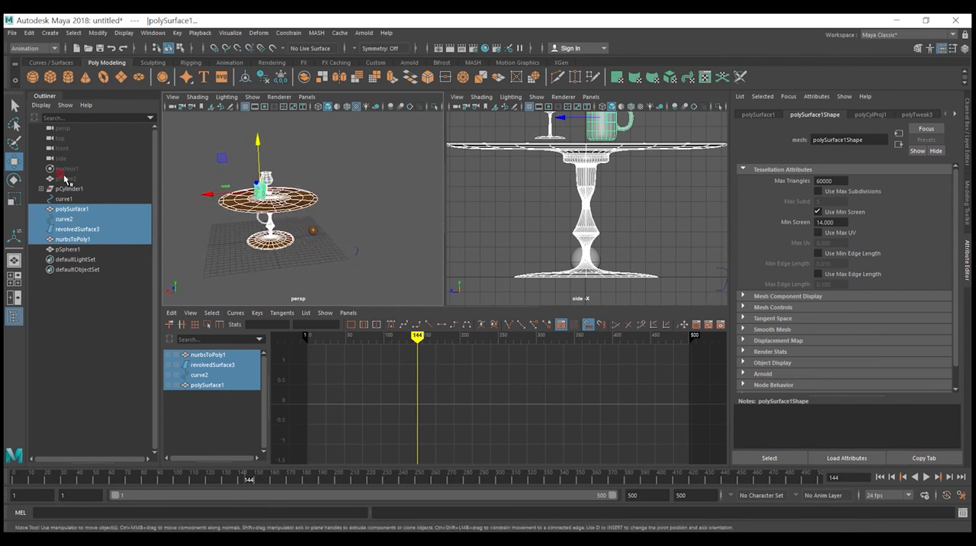
Step: Play the animation from the first frame to watch the ball bounce beside the table, and stop playback
click(882, 476)
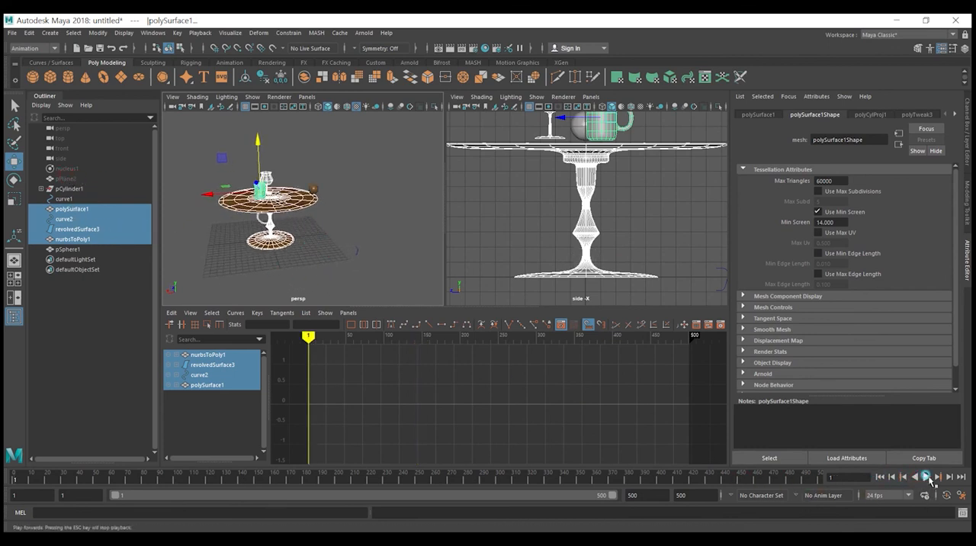
click(926, 476)
alt+drag(381, 274, 361, 265)
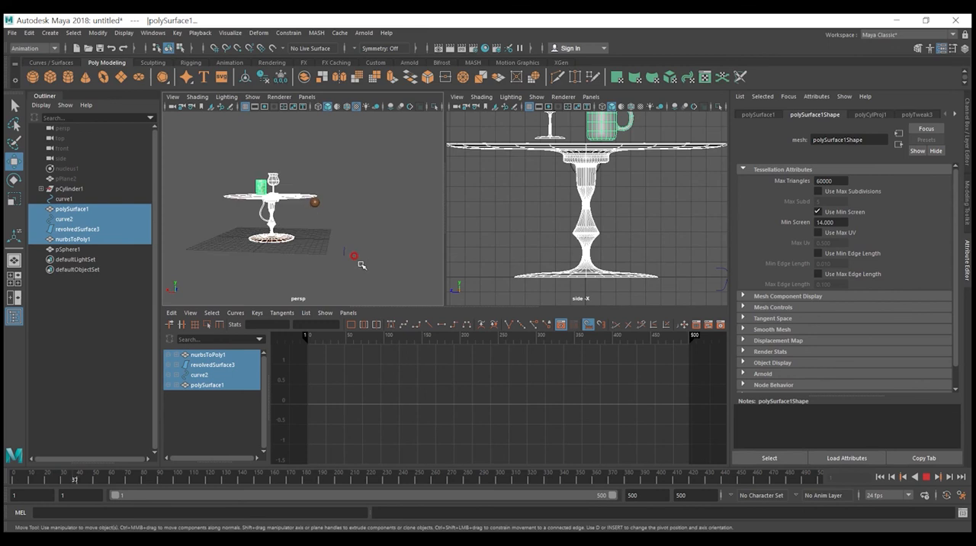
scroll(326, 249, up, 6)
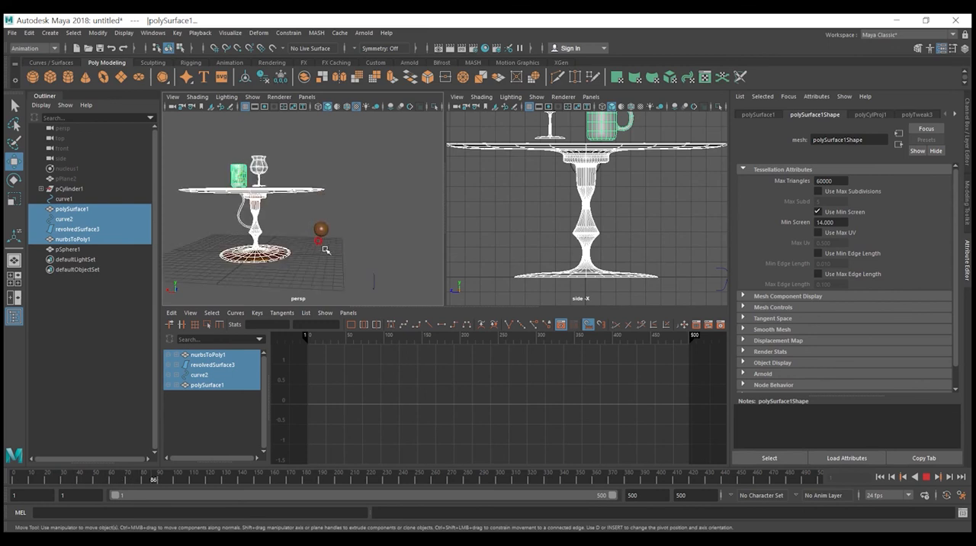
click(926, 477)
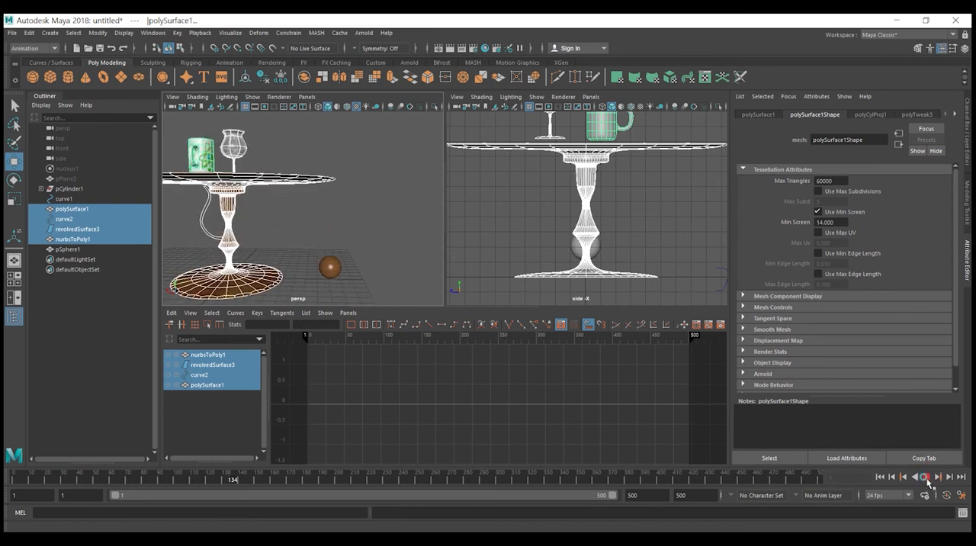
Step: Select the ball and move the current time to frame 65
click(347, 423)
drag(412, 341, 279, 341)
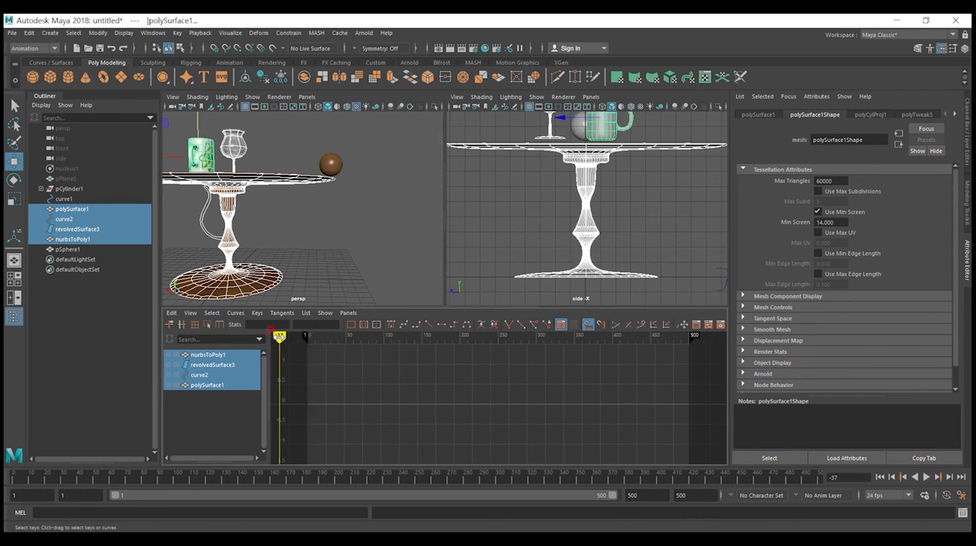
click(330, 170)
alt+right_drag(343, 207, 325, 200)
alt+drag(325, 200, 338, 212)
drag(567, 339, 511, 340)
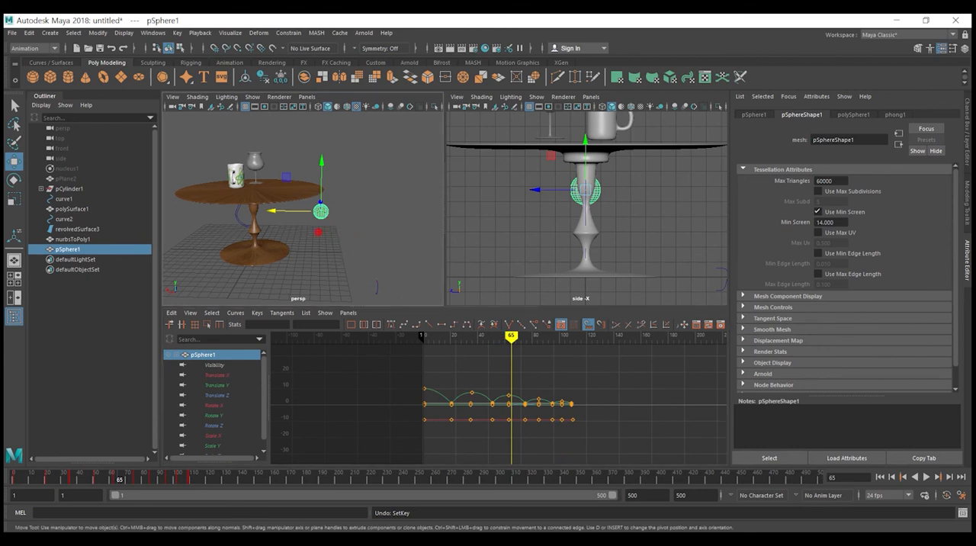
drag(393, 223, 403, 246)
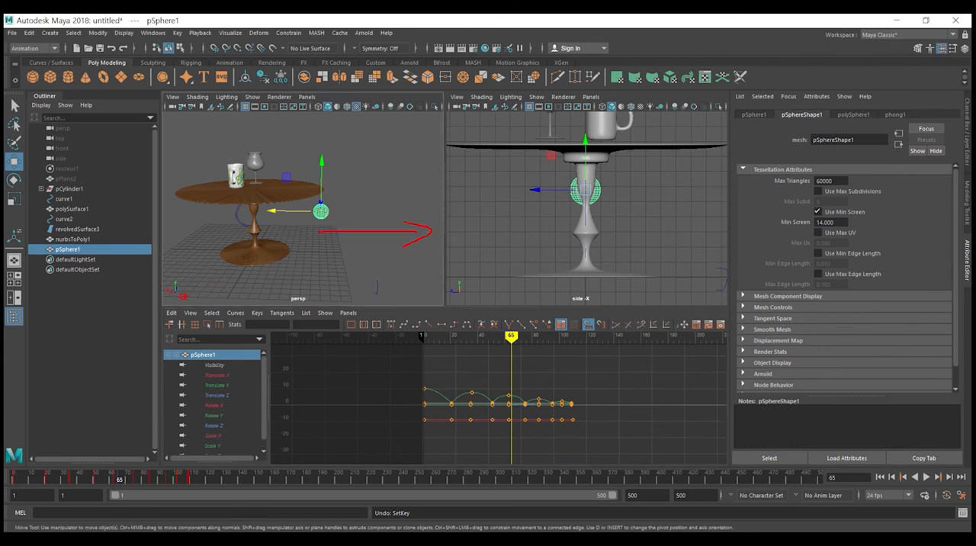
key(Escape)
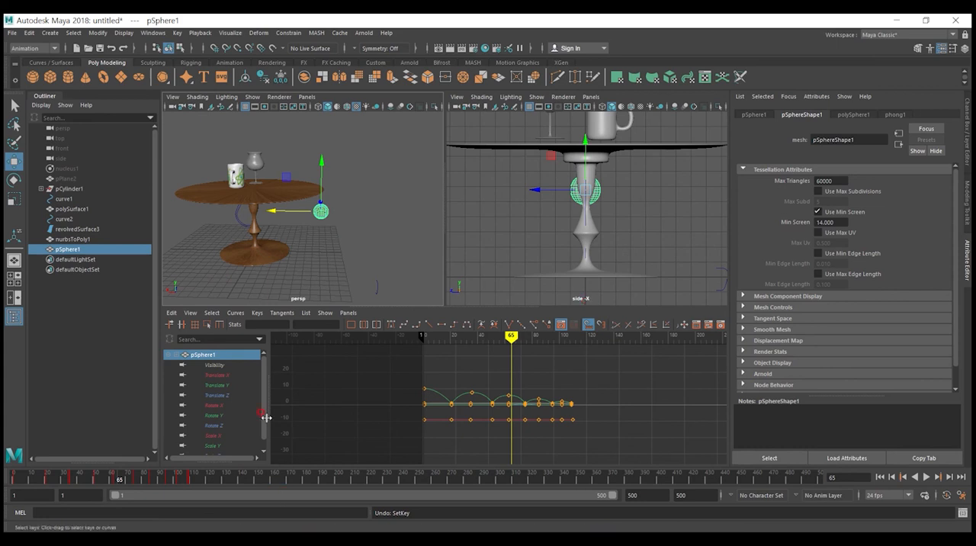
Step: Isolate the ball's Translate X curve and delete all keys between its first and last keys
click(217, 375)
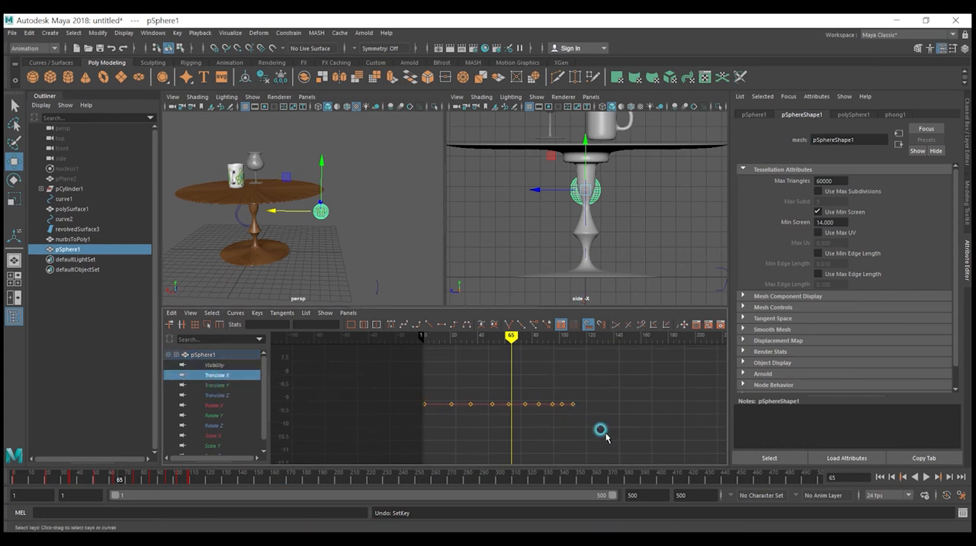
drag(578, 432, 442, 379)
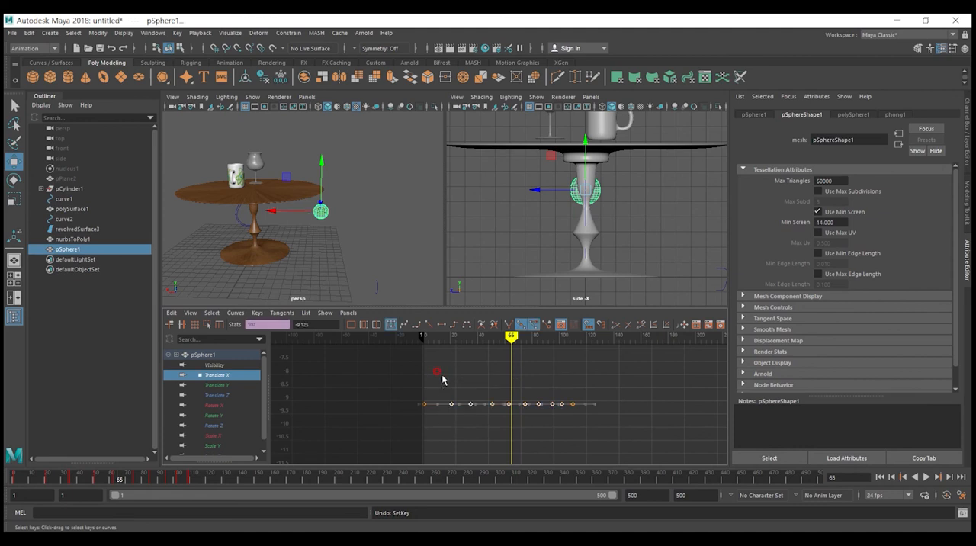
key(Delete)
Step: Lower the last Translate X key at frame 110 to about -22.87 so the ball travels away from the table
click(572, 404)
mouse_move(570, 402)
middle_down()
mouse_move(569, 375)
mouse_move(584, 472)
mouse_move(575, 406)
middle_up()
scroll(578, 458, down, 4)
key(ctrl+z)
shift+middle_drag(526, 356, 520, 493)
mouse_move(532, 380)
alt+middle_down()
mouse_move(523, 347)
mouse_move(530, 385)
alt+middle_up()
scroll(530, 385, down, 2)
Step: Steepen the tangent handle of the last Translate X key so the ball does not ease to a stop
click(493, 392)
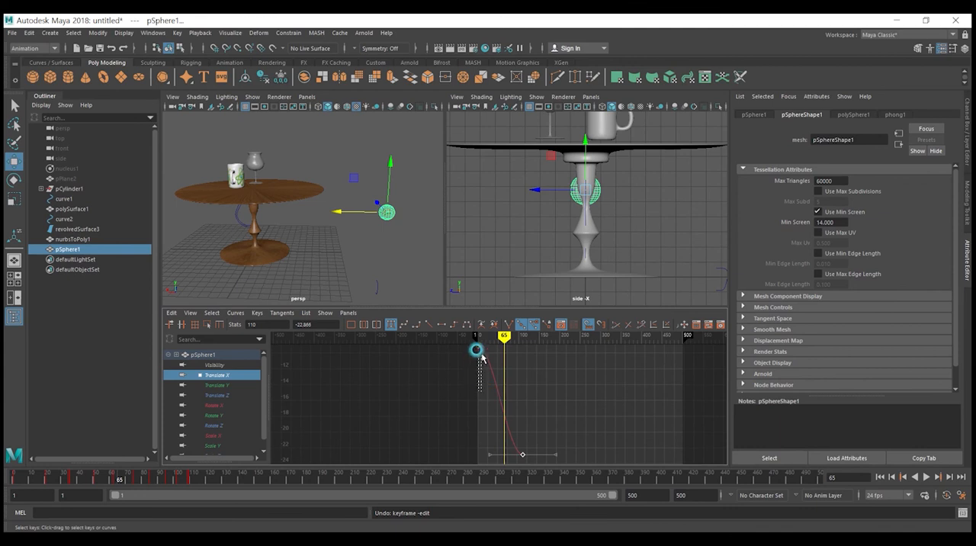
key(f)
drag(539, 420, 511, 469)
drag(489, 455, 512, 423)
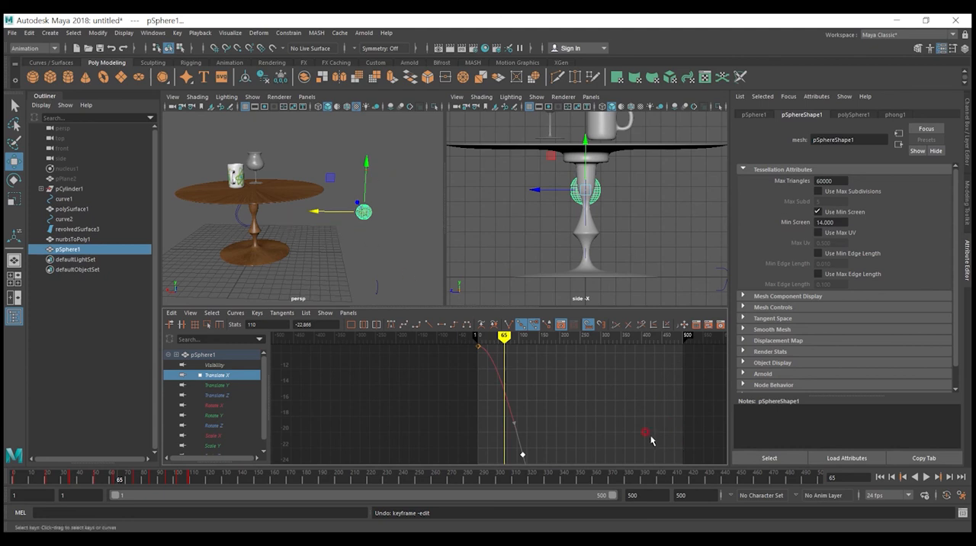
Step: Play the animation from the first frame to check the ball's sideways travel, and stop playback
click(880, 477)
click(925, 476)
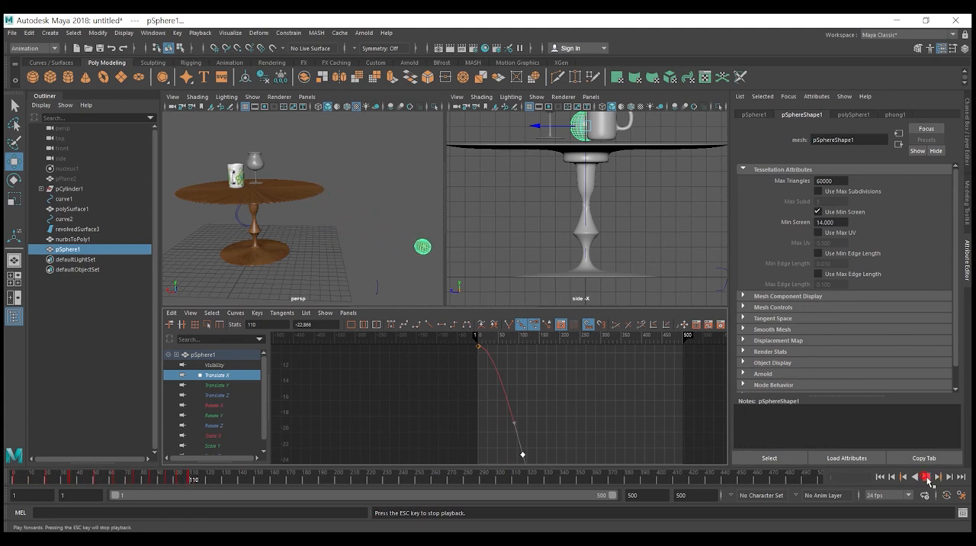
click(926, 477)
Step: Straighten the Translate X curve by aligning the tangent handles of its first and last keys
drag(457, 338, 492, 367)
click(510, 348)
middle_drag(510, 348, 490, 377)
click(490, 395)
drag(485, 407, 537, 472)
drag(514, 424, 512, 425)
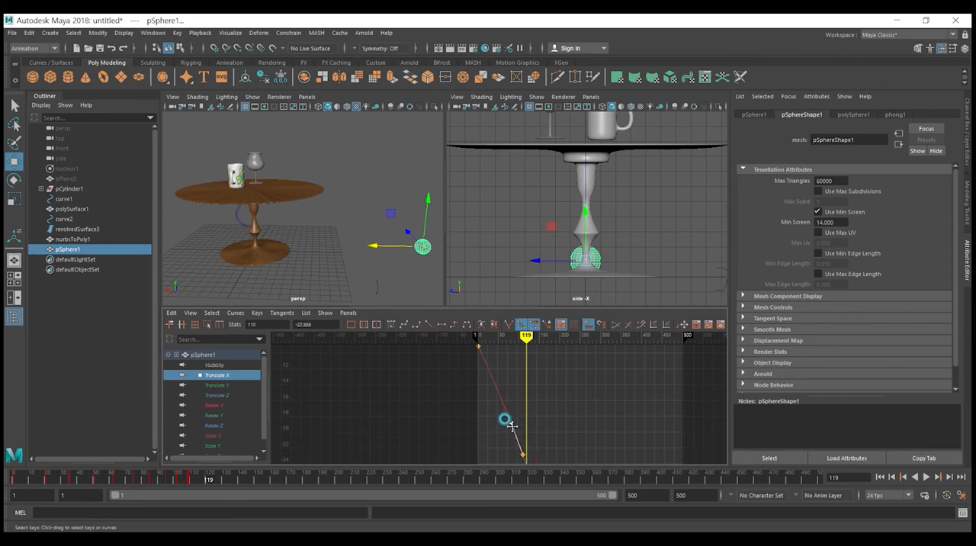
Step: Replay the bounce with the straightened Translate X curve, stop playback and return to the first frame
click(880, 478)
click(927, 479)
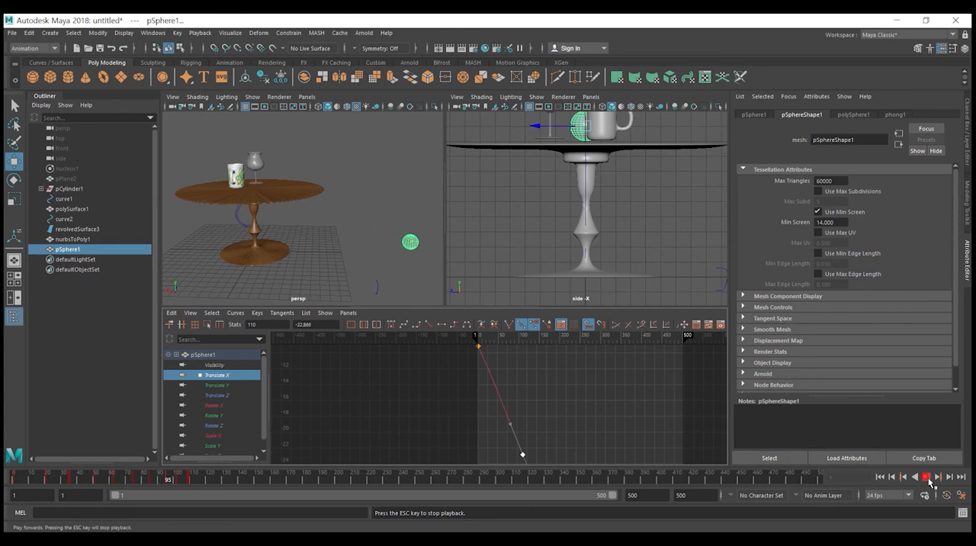
click(926, 477)
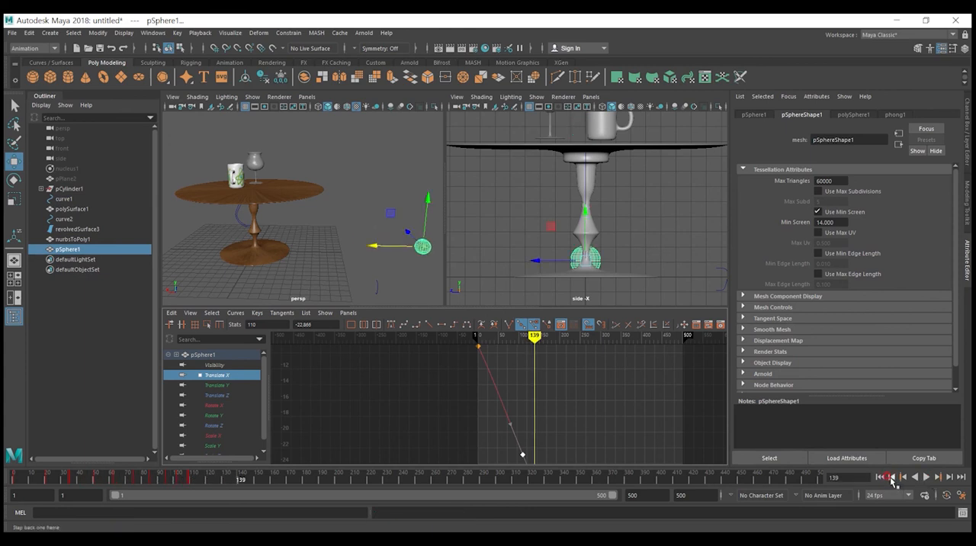
click(881, 477)
Step: Enlarge the Graph Editor and examine the ball's Translate Y, Translate Z and Translate X curves in turn
drag(448, 311, 450, 253)
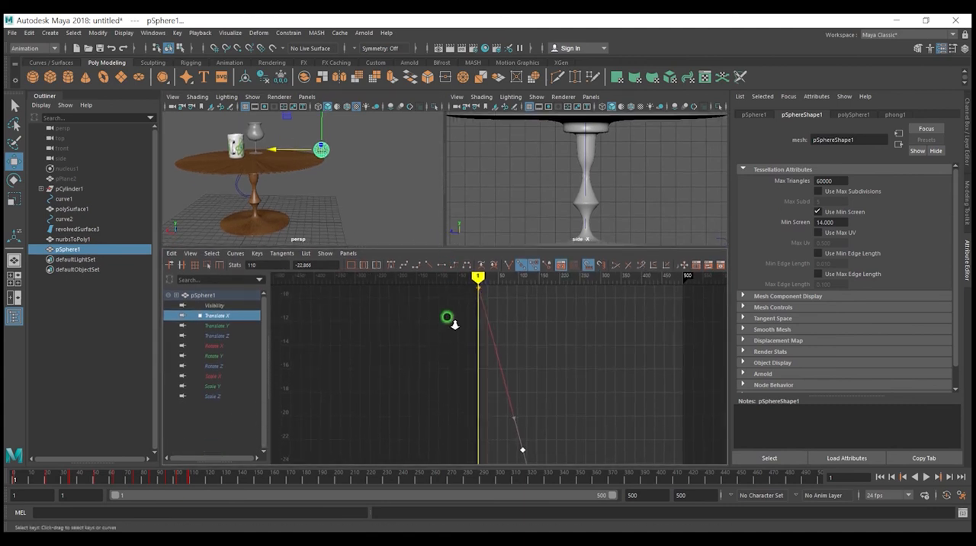
click(220, 324)
click(220, 334)
click(218, 326)
click(217, 313)
mouse_move(253, 186)
alt+mouse_down()
mouse_move(270, 192)
mouse_move(285, 179)
mouse_move(336, 204)
alt+mouse_up()
click(385, 403)
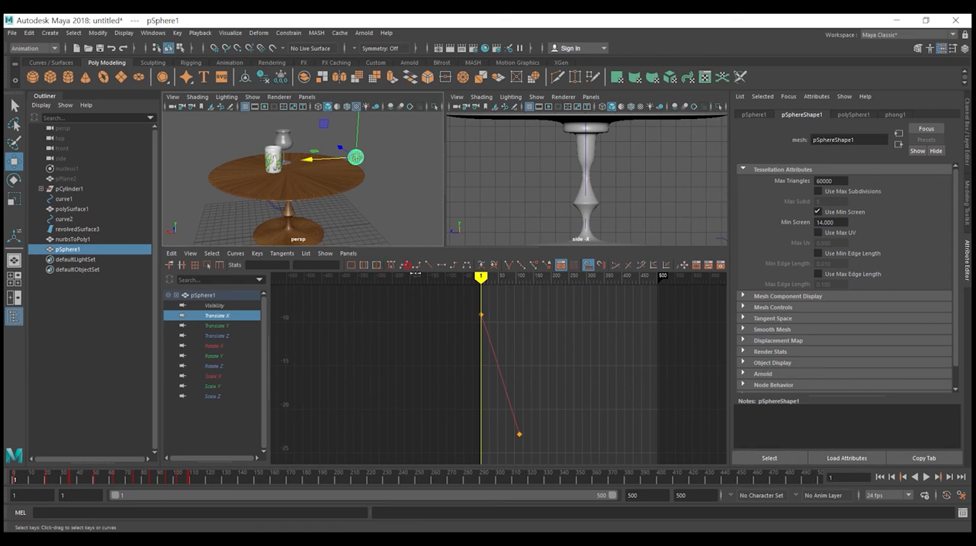
Step: Unhide the pPlane2 tablecloth, maximize the perspective view, and play the animation with it before stopping playback
click(67, 178)
key(h)
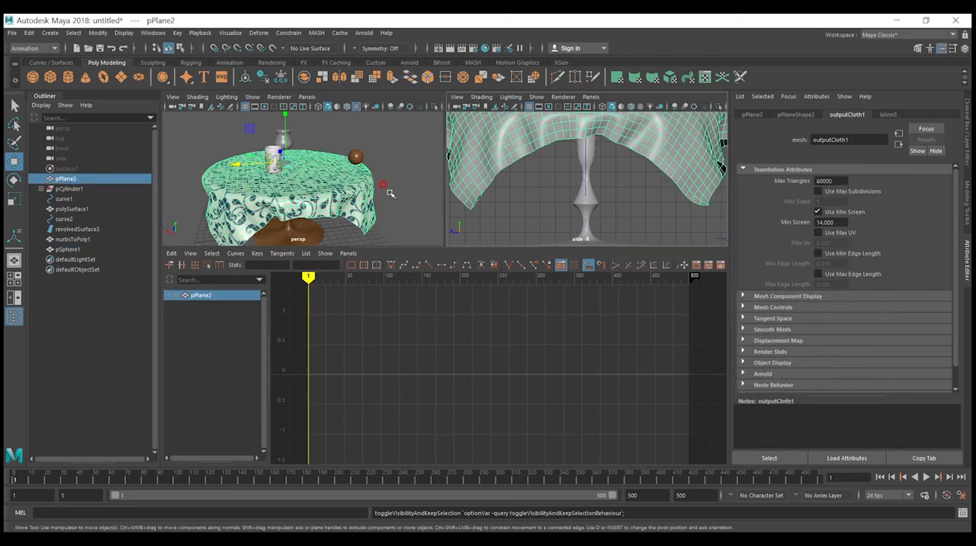
key(space)
click(926, 476)
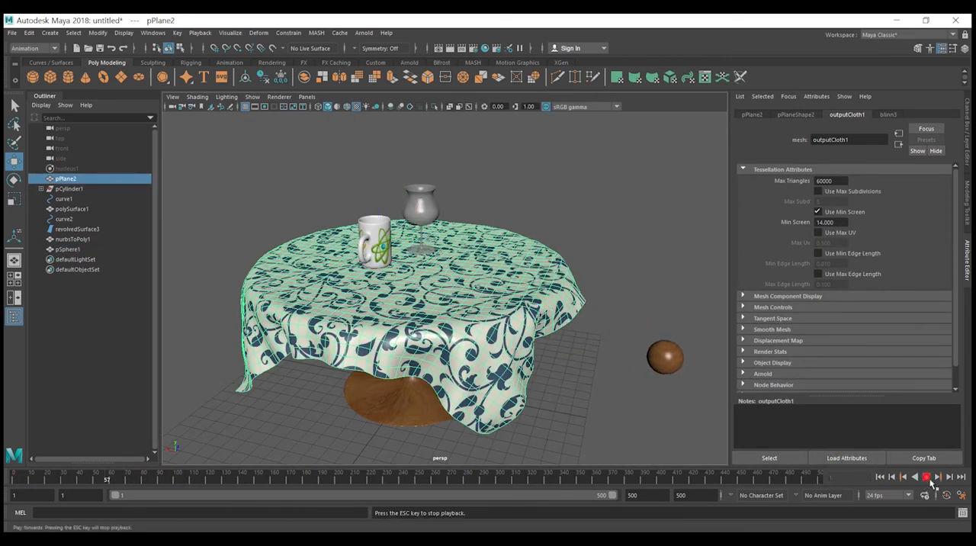
click(930, 481)
Step: Select a single face near the tablecloth's hanging edge and try moving it along the X axis
alt+drag(582, 307, 530, 330)
right_drag(494, 330, 496, 285)
click(503, 348)
alt+drag(501, 371, 536, 365)
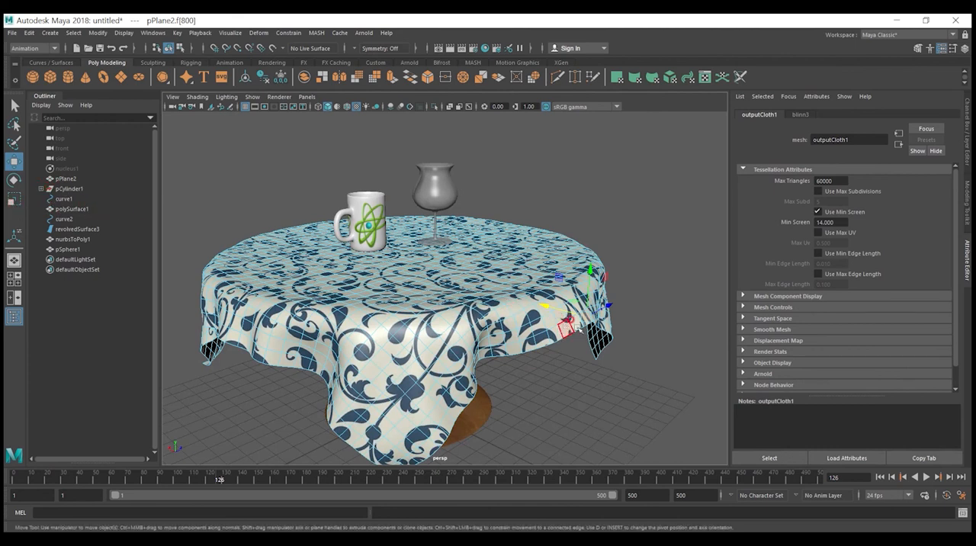
drag(562, 310, 544, 309)
key(ctrl+z)
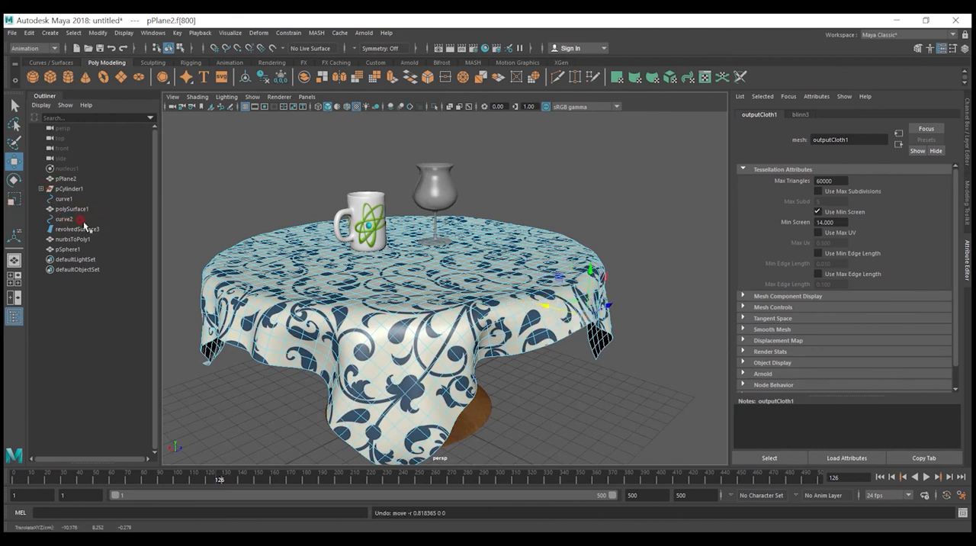
Step: Turn on Soft Select for the Move tool with a falloff radius of 2.00 and move the tablecloth's edge along the X axis
double_click(13, 161)
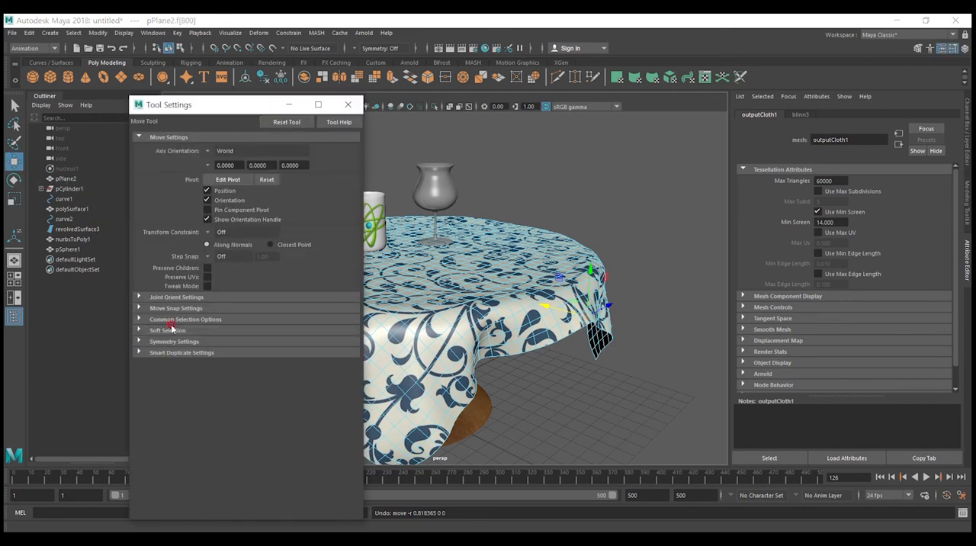
click(171, 329)
click(206, 343)
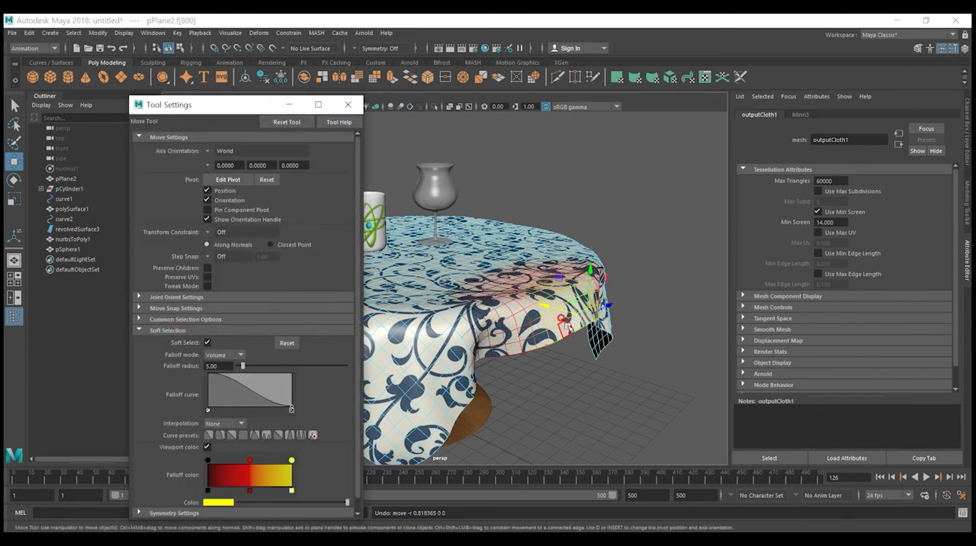
drag(565, 310, 546, 315)
key(ctrl+z)
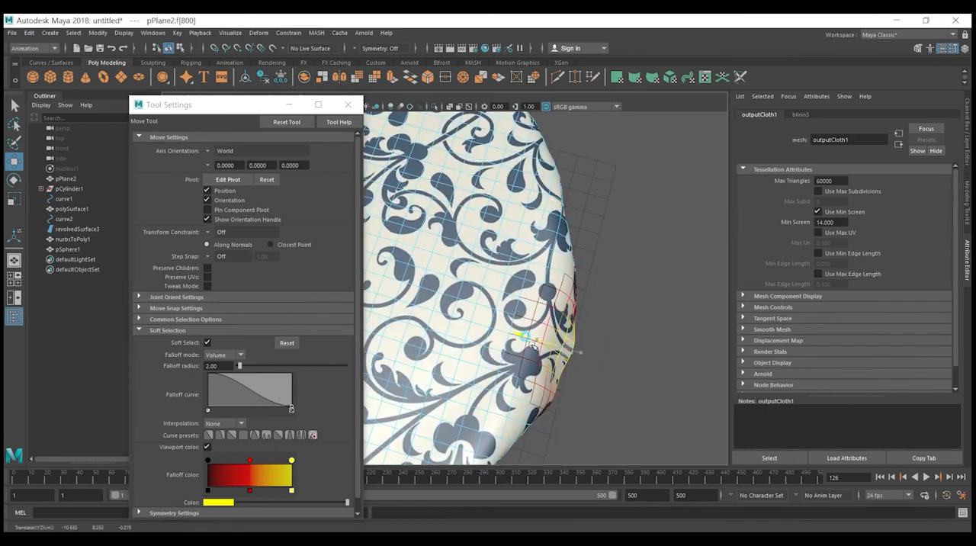
alt+drag(552, 345, 595, 342)
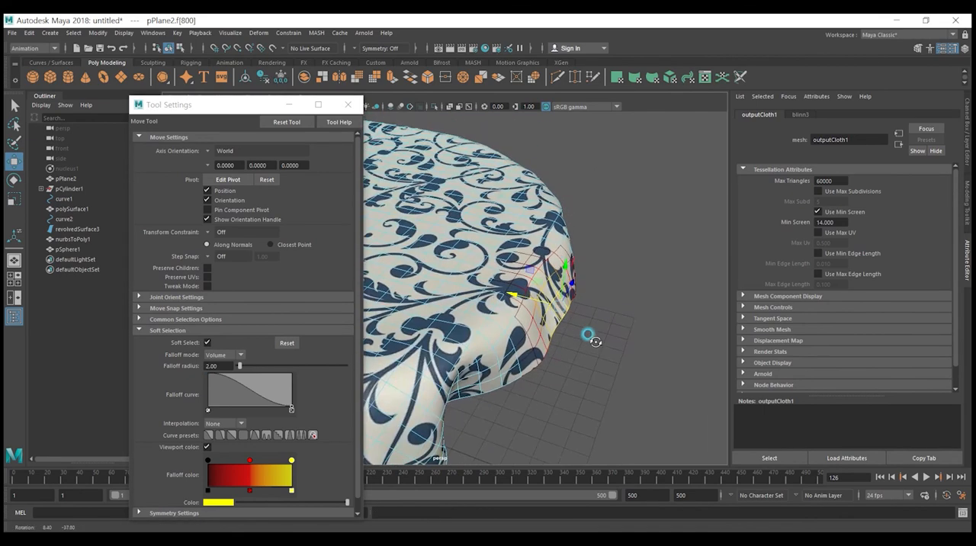
Step: Play the animation from the first frame past the reshaped tablecloth edge and stop playback
click(879, 476)
click(926, 476)
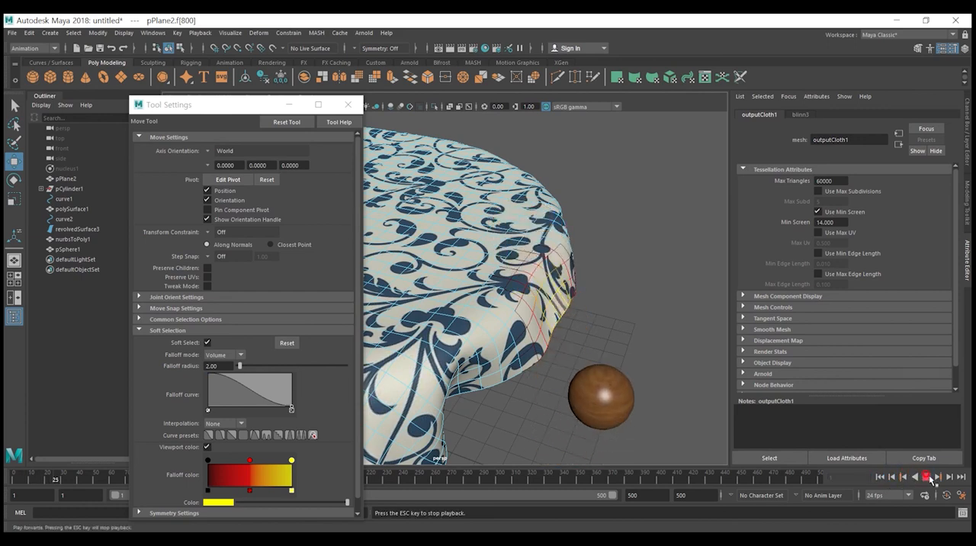
click(927, 476)
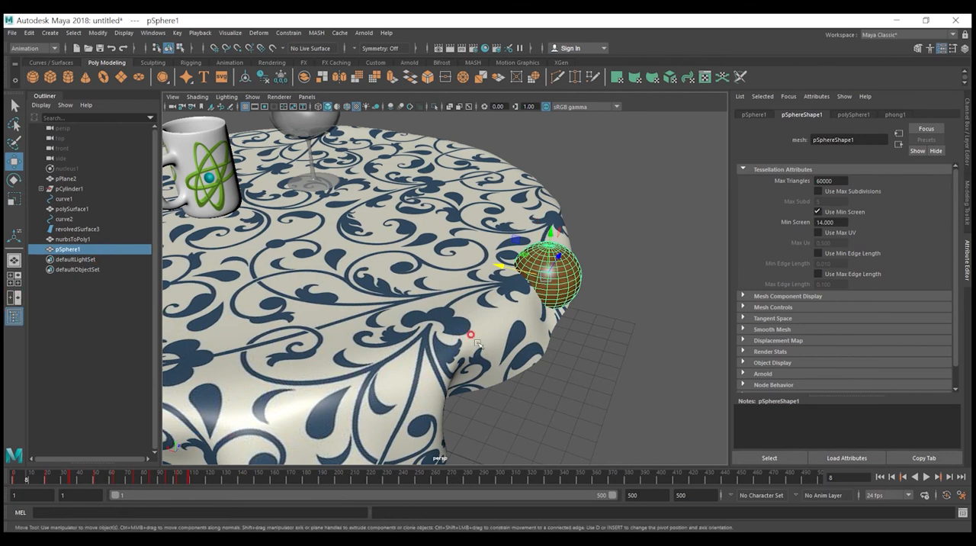
Step: Bring back the multi-view layout, adjust the ball's first Translate X key in the Graph Editor, and test the playback
key(space)
drag(319, 414, 303, 365)
shift+middle_drag(309, 384, 309, 386)
click(511, 440)
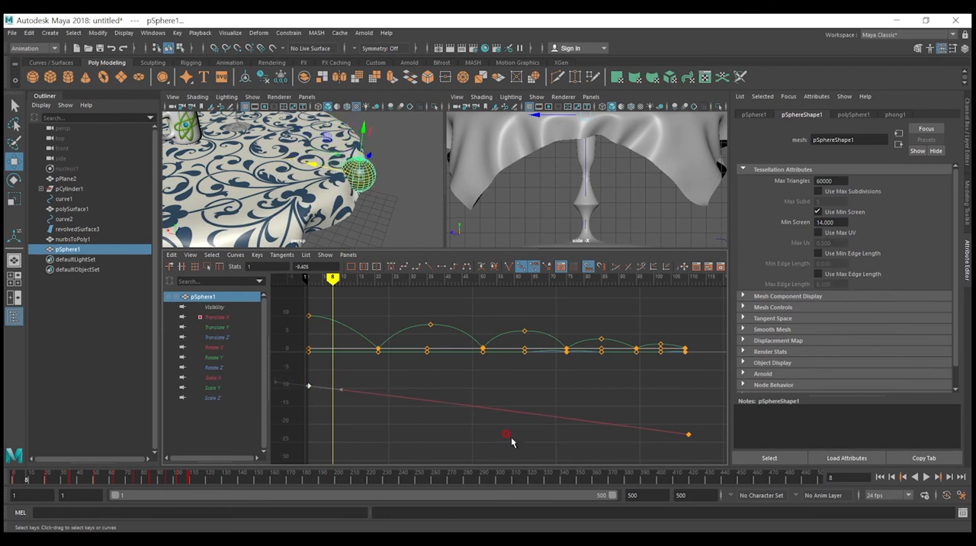
click(880, 476)
click(925, 478)
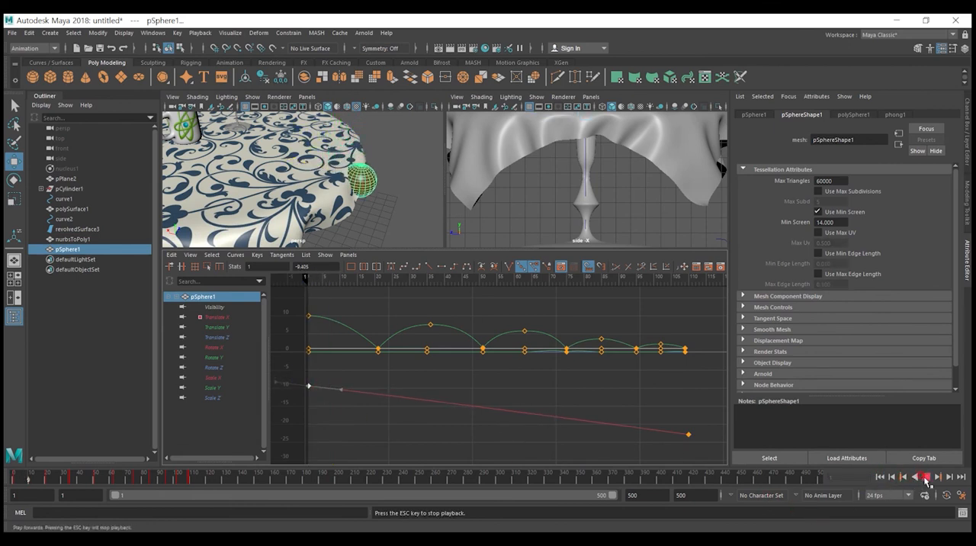
click(924, 478)
shift+middle_drag(309, 385, 309, 377)
key(ctrl+z)
key(ctrl+z)
Step: Fine-tune the value of the ball's Translate X key at frame 1 in the Graph Editor
drag(423, 280, 225, 284)
click(309, 392)
shift+middle_drag(309, 394, 308, 386)
Step: Play the bounce from the first frame, shrink the Graph Editor to give the views more height, and stop playback
click(880, 477)
click(926, 478)
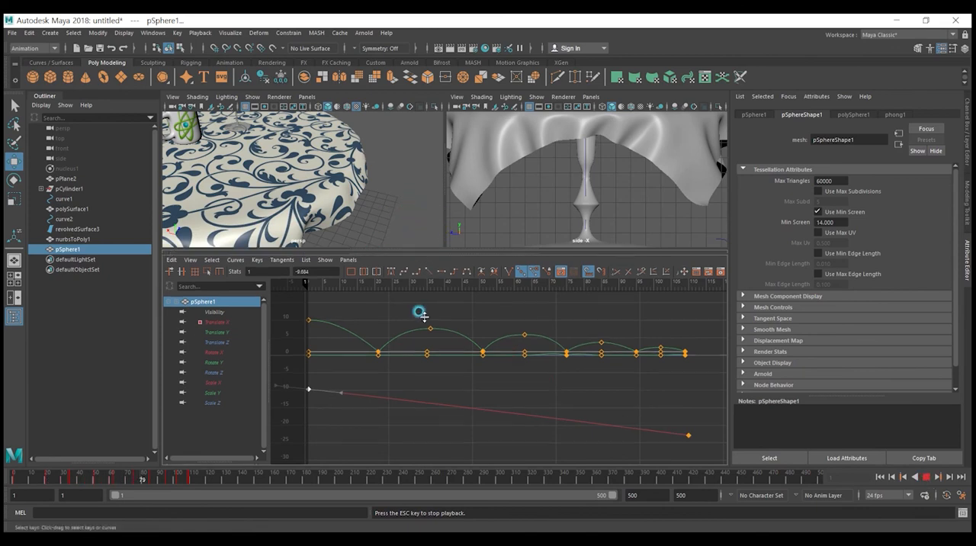
drag(424, 285, 423, 378)
alt+right_drag(405, 286, 416, 317)
click(922, 480)
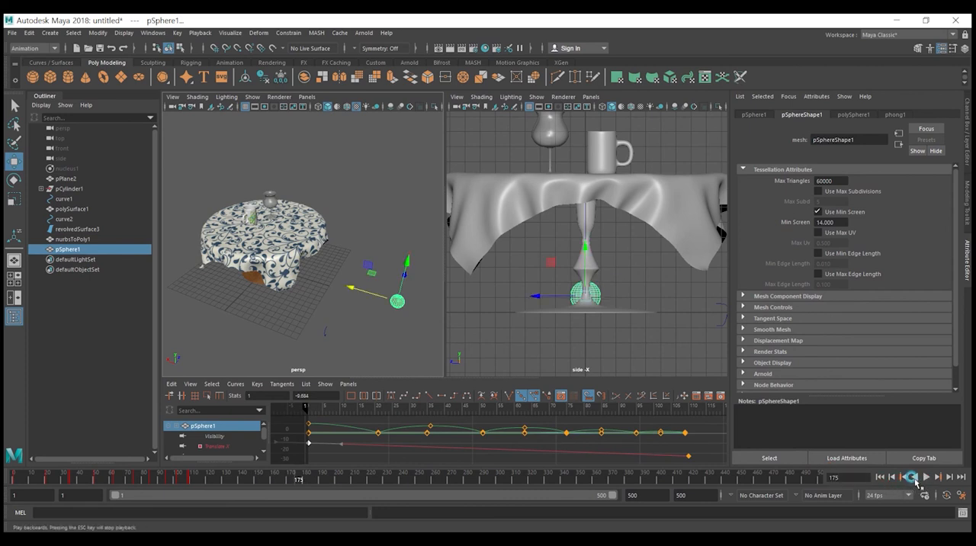
Step: Replay the bounce from the first frame in the enlarged views and stop it partway
click(880, 478)
click(927, 479)
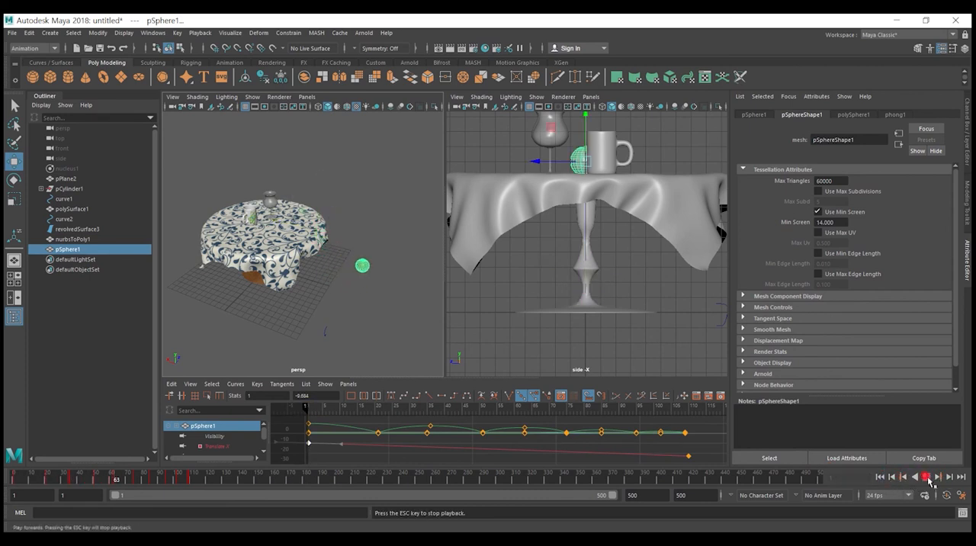
click(926, 478)
Step: Lower the ball's last Translate X key at frame 110 to about -42.2 and play the animation to test it
click(688, 456)
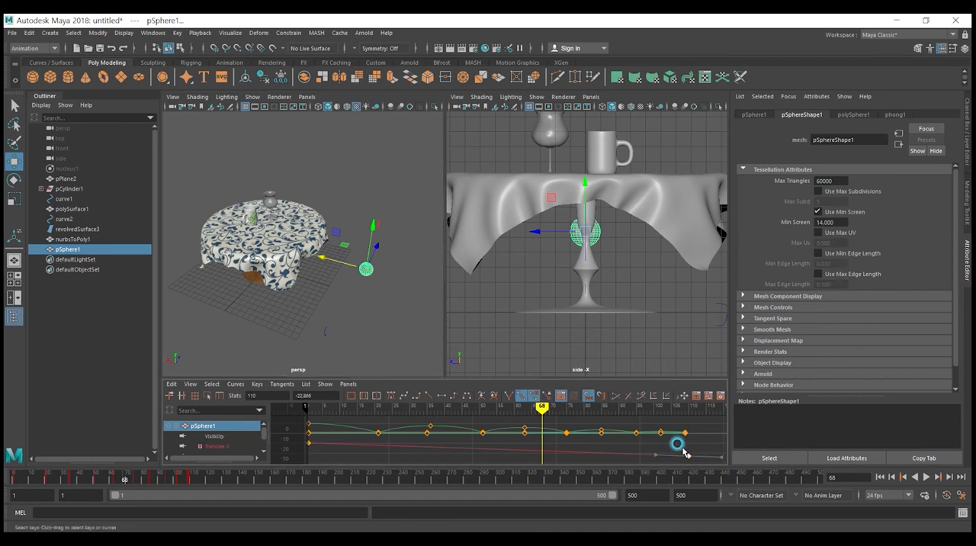
drag(688, 458, 678, 468)
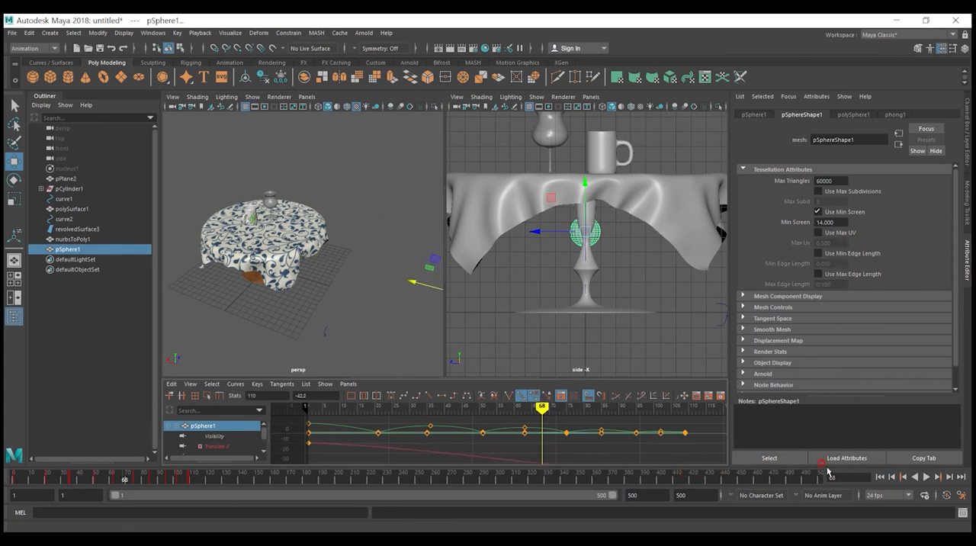
click(926, 477)
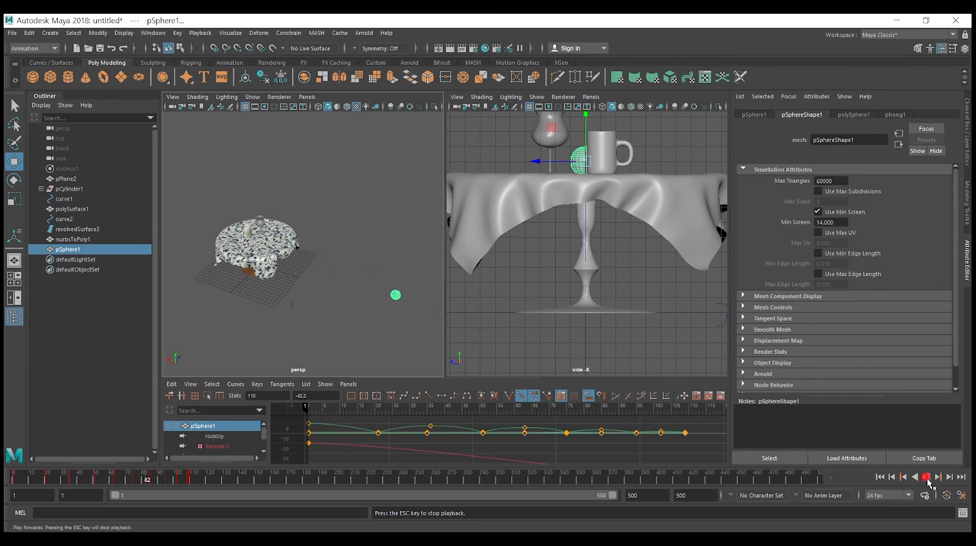
click(925, 477)
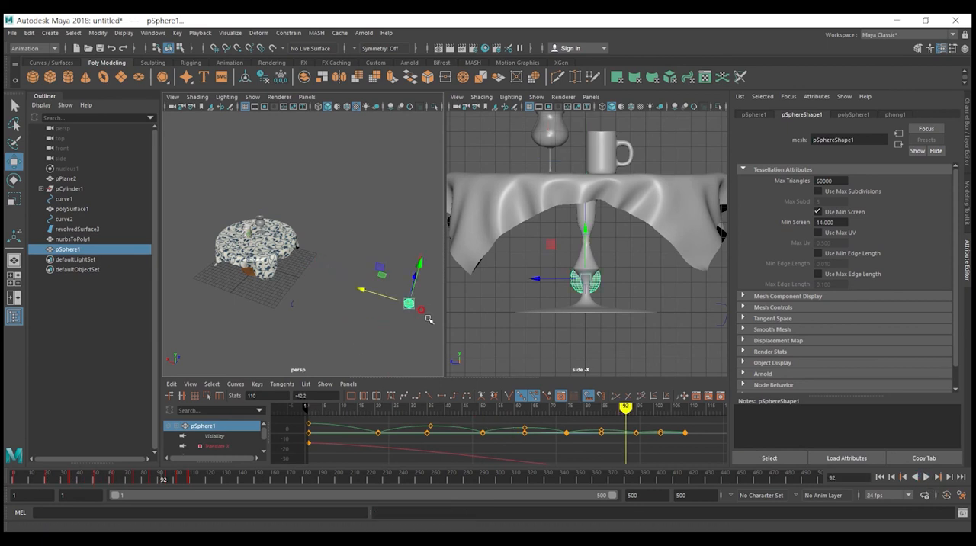
Step: Widen the perspective view, orbit to a lower angle showing the table and ball, and deselect the ball
drag(444, 295, 411, 285)
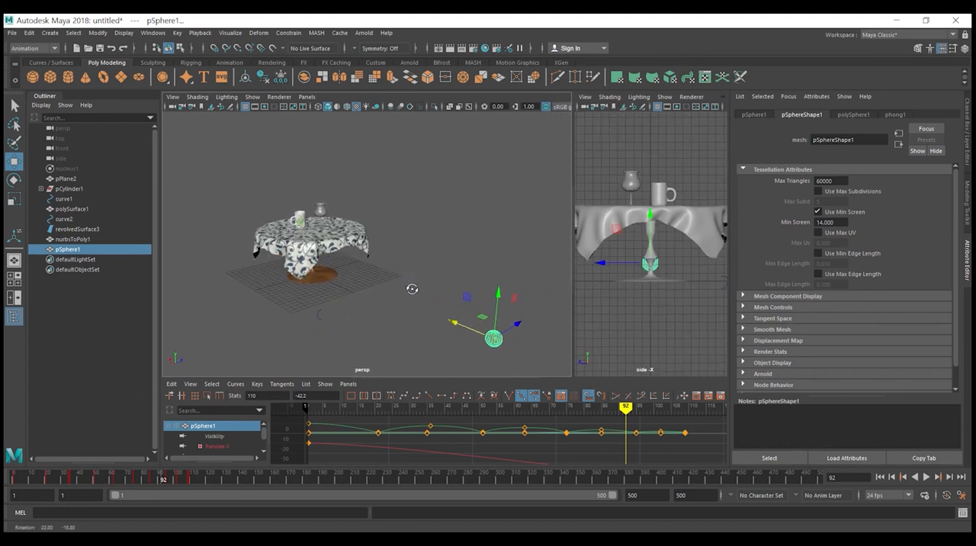
mouse_move(359, 256)
alt+mouse_down()
mouse_move(352, 221)
mouse_move(363, 248)
alt+mouse_up()
click(397, 308)
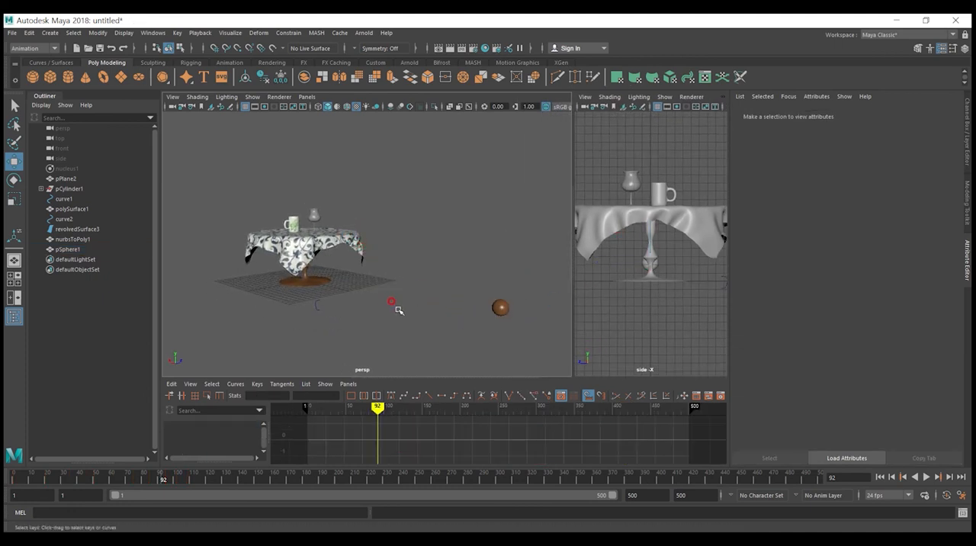